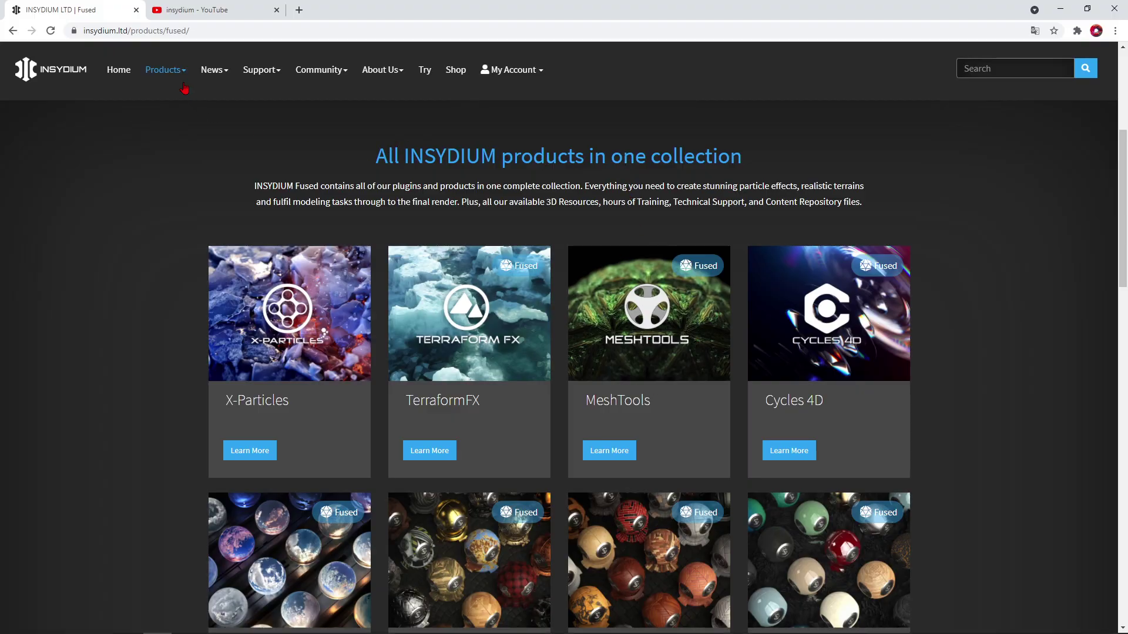
- Look through the INSYDIUM product categories and the plugins and packs included in the Fused collection
click(165, 70)
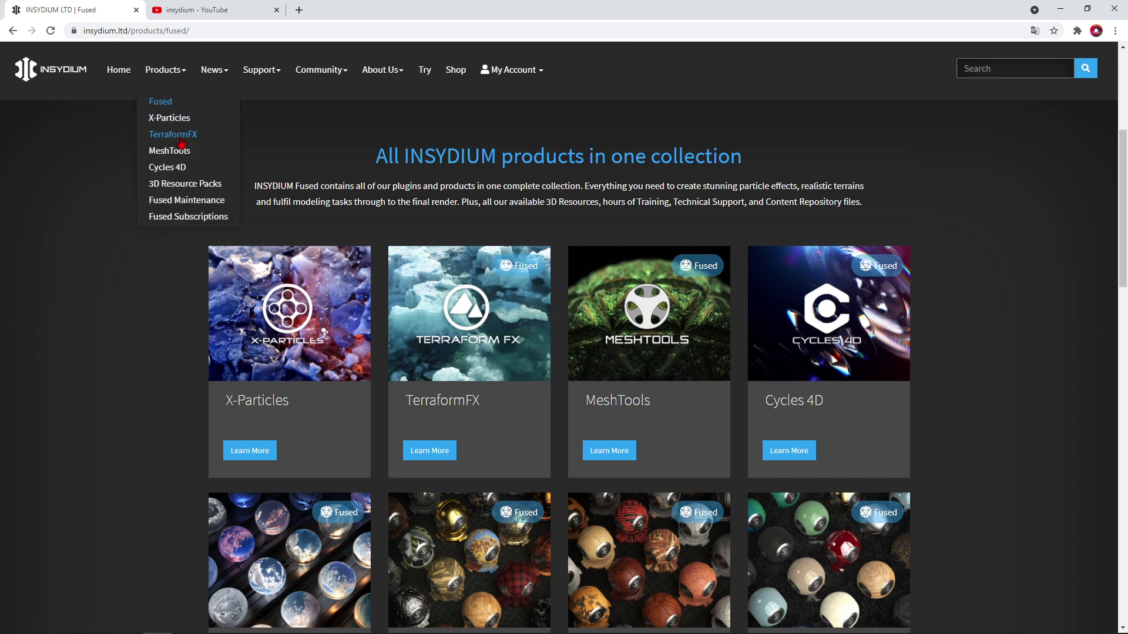
scroll(671, 382, down, 5)
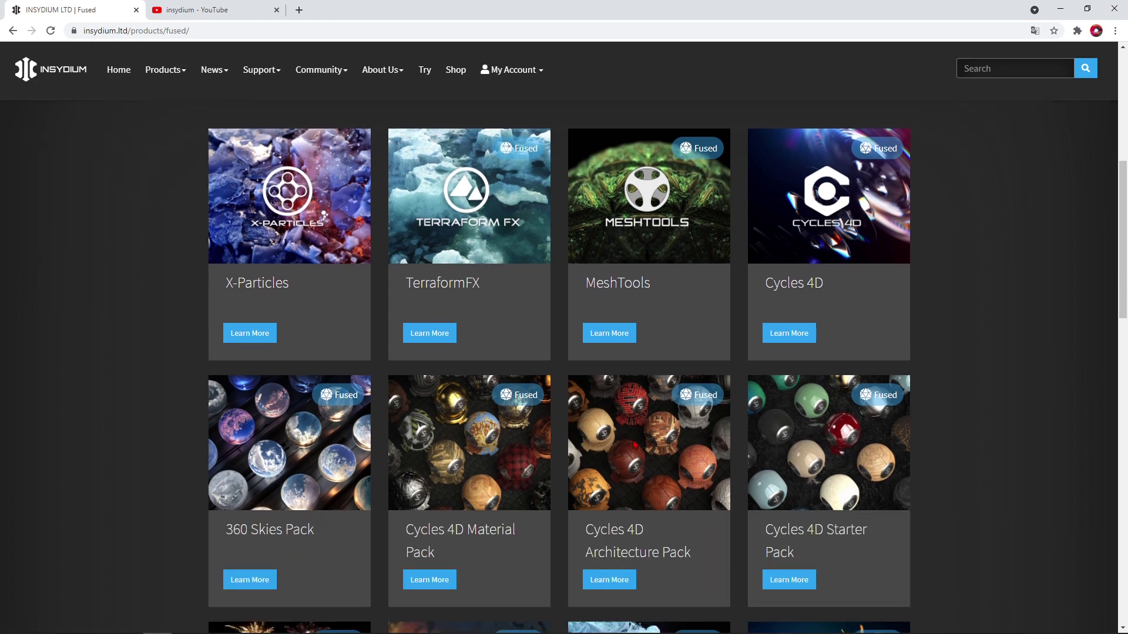
scroll(465, 406, down, 4)
scroll(618, 386, up, 9)
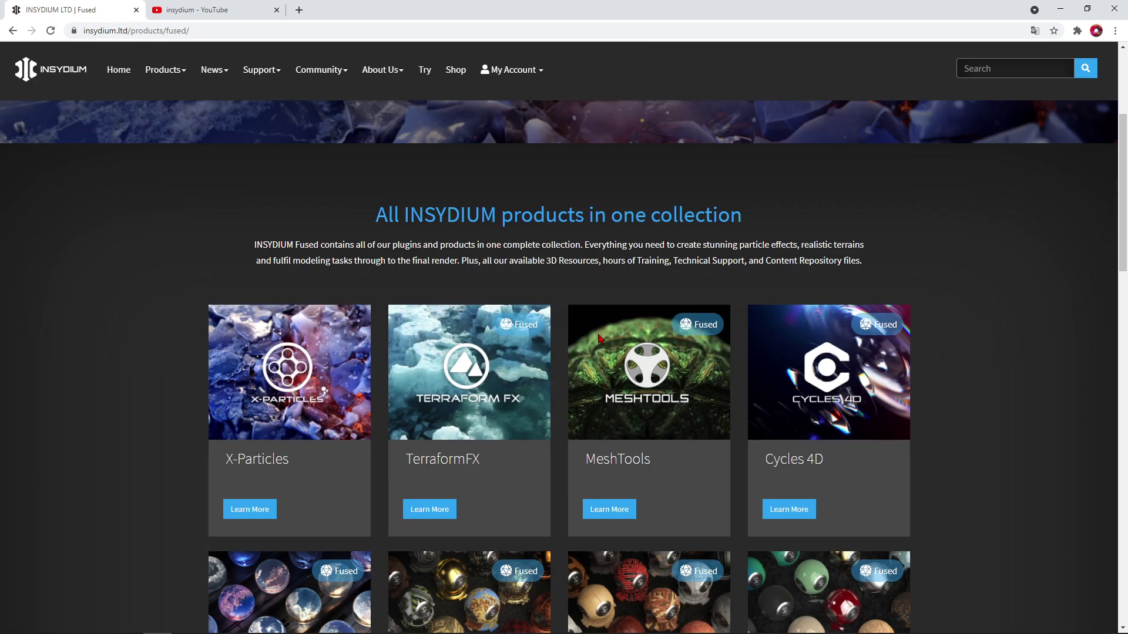
- Switch to the YouTube results for insydium, look over the MeshTools tutorials, and put the browser away
key(ctrl+Tab)
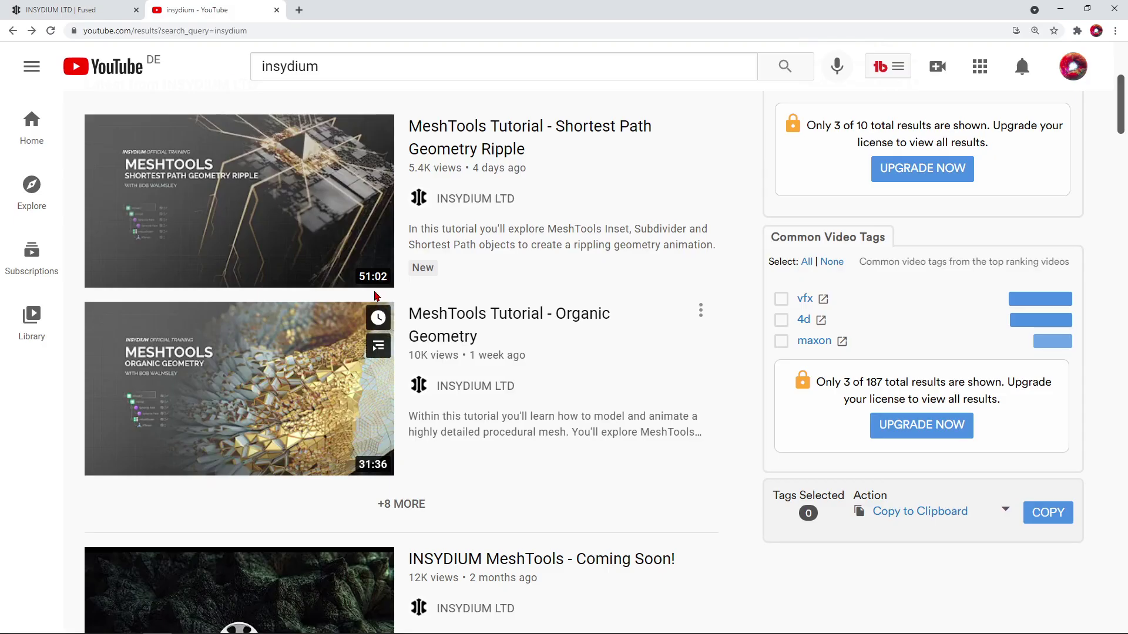
mouse_move(303, 342)
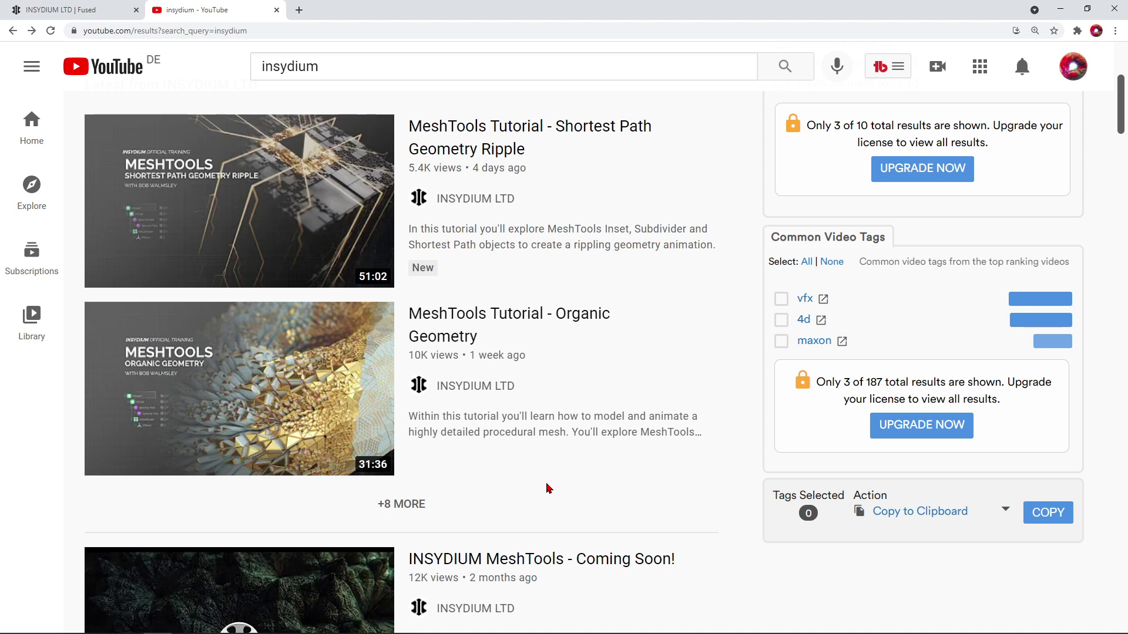
mouse_move(306, 411)
click(1061, 9)
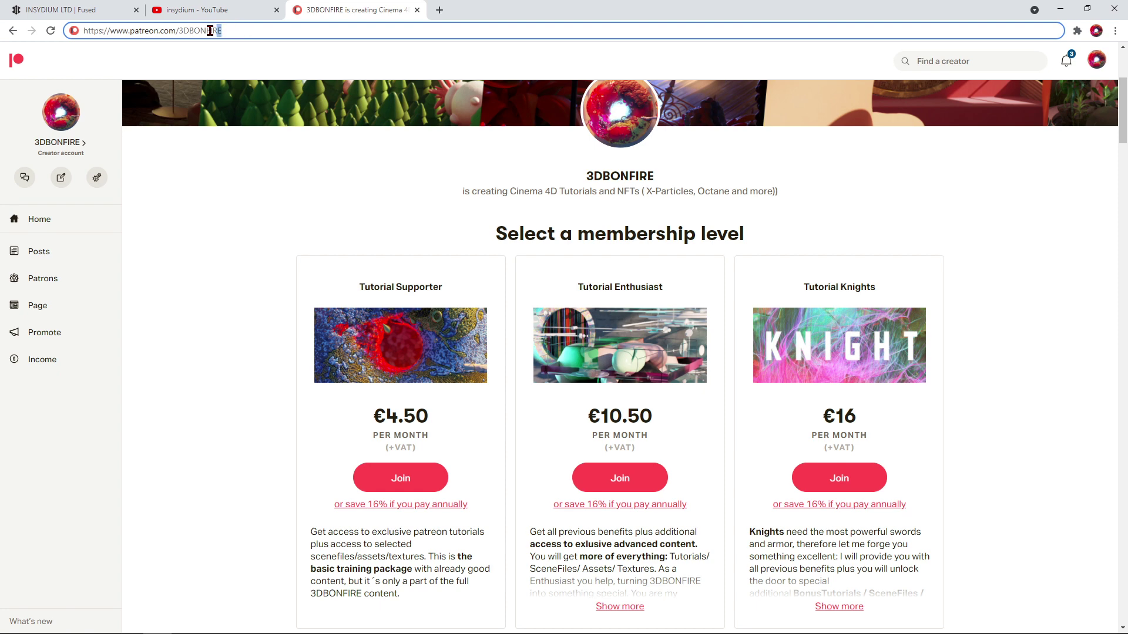
- Look over the 3DBONFIRE Patreon page, including its membership levels and the posts with the free scene file
double_click(181, 35)
click(386, 174)
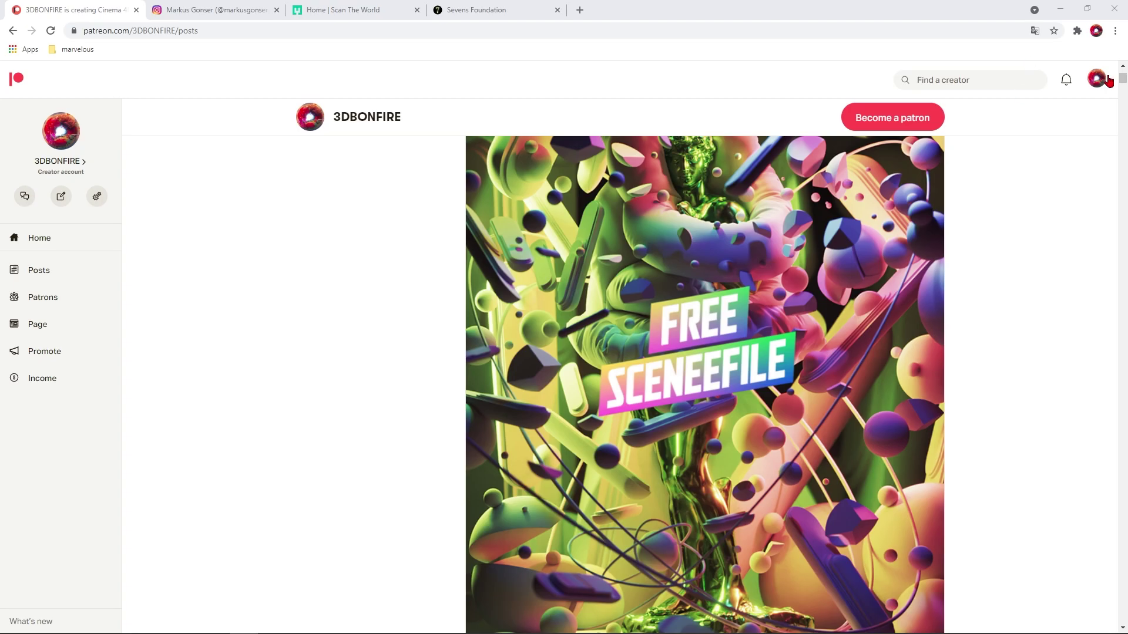
drag(1123, 79, 1095, 517)
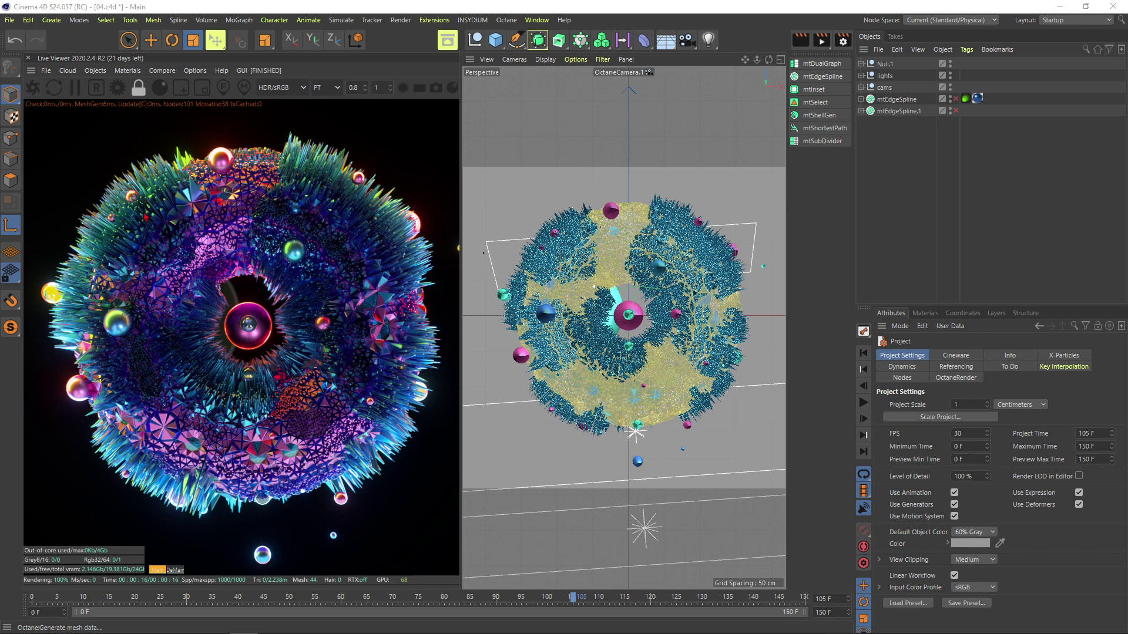
- Create a new empty Cinema 4D project and close the Octane Live Viewer
click(11, 21)
click(30, 30)
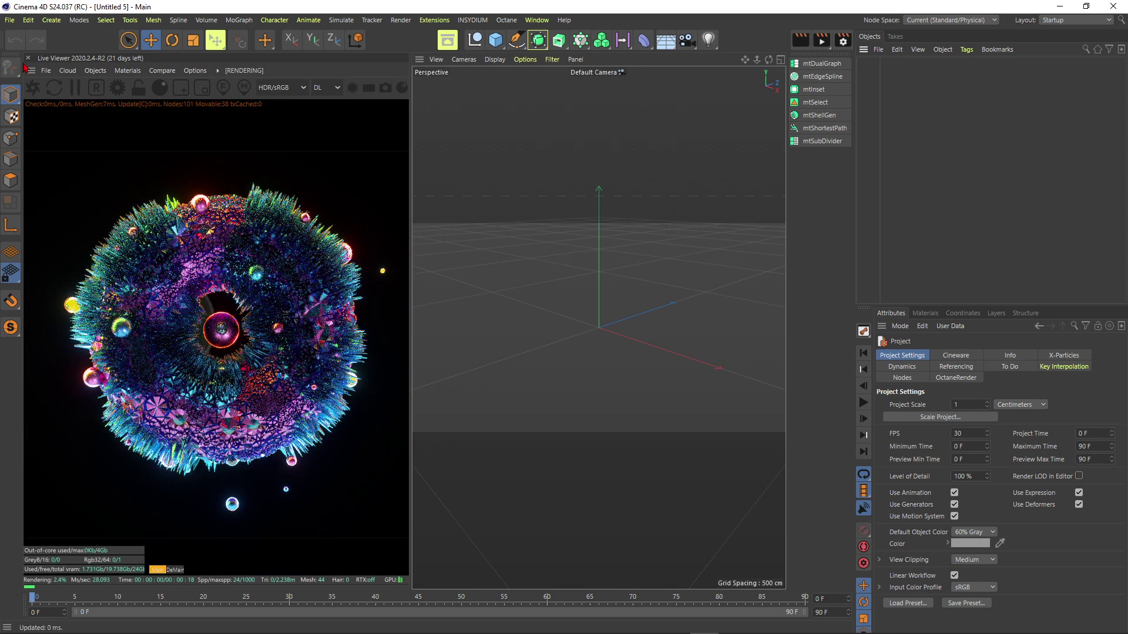
click(28, 57)
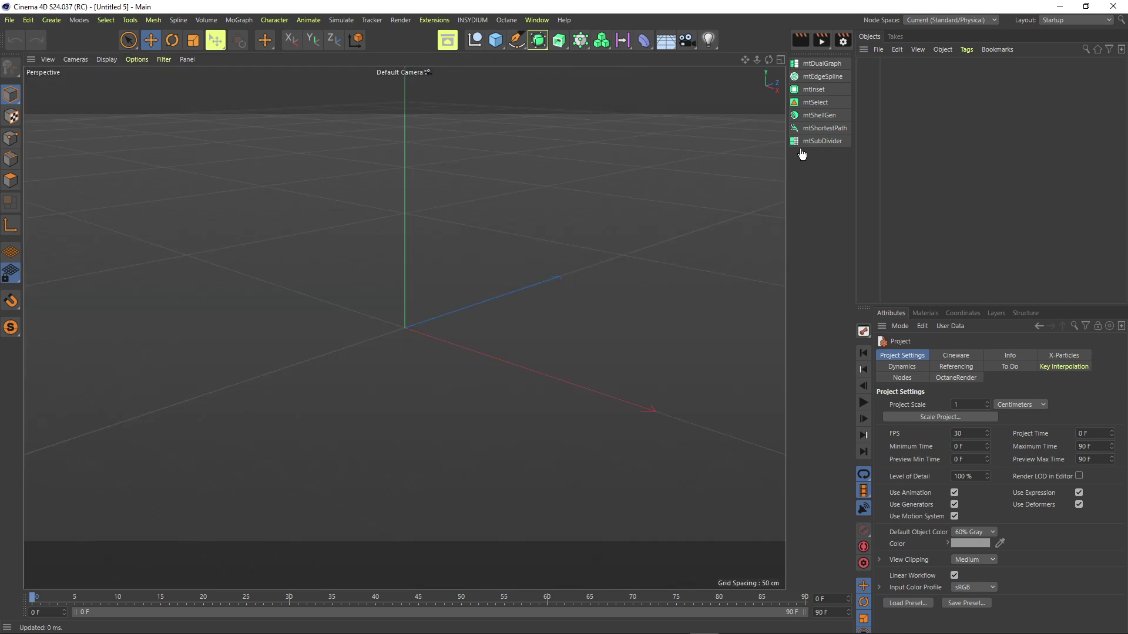
- Examine which MeshTools objects the INSYDIUM plugin offers
click(472, 20)
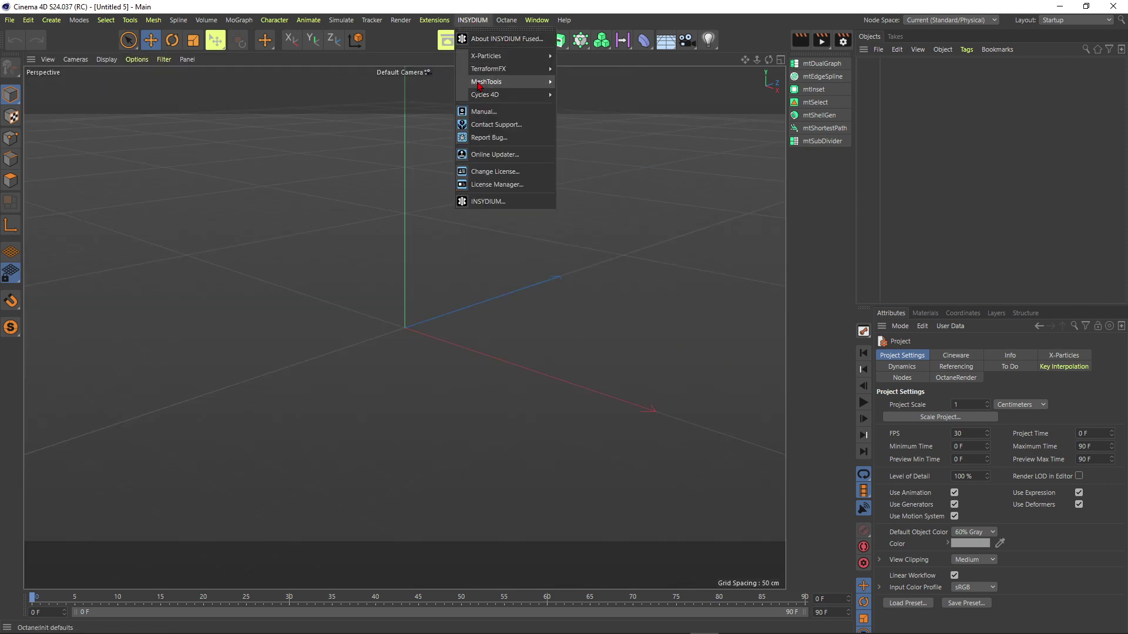
mouse_move(480, 83)
click(573, 77)
drag(578, 66, 680, 105)
click(713, 102)
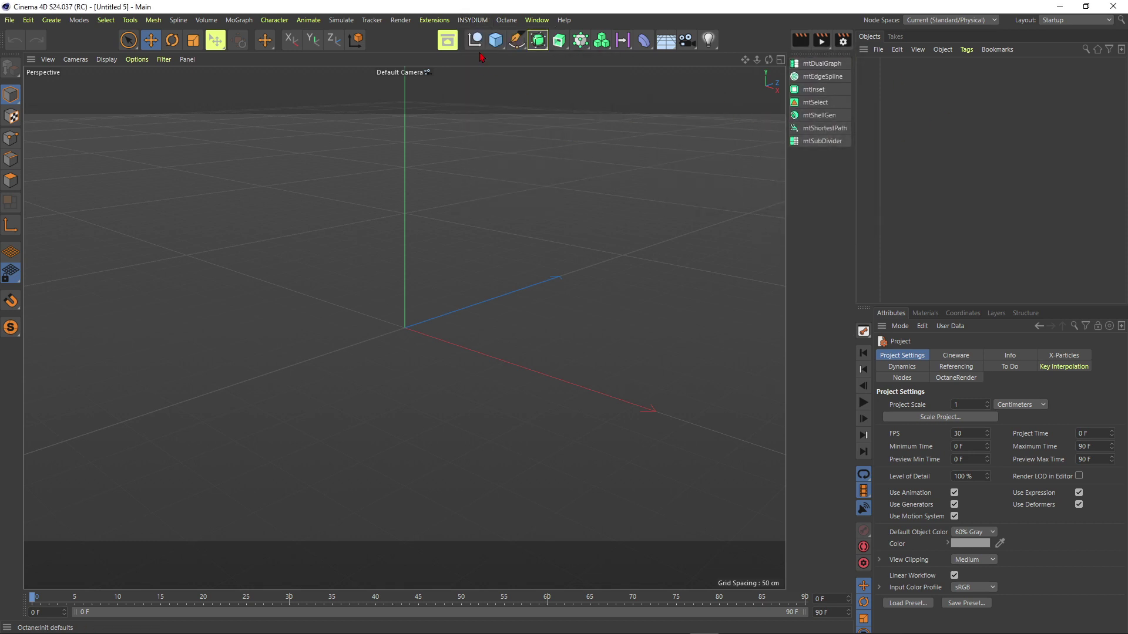
- Add a torus primitive to the scene and rename it donut
click(496, 41)
click(539, 121)
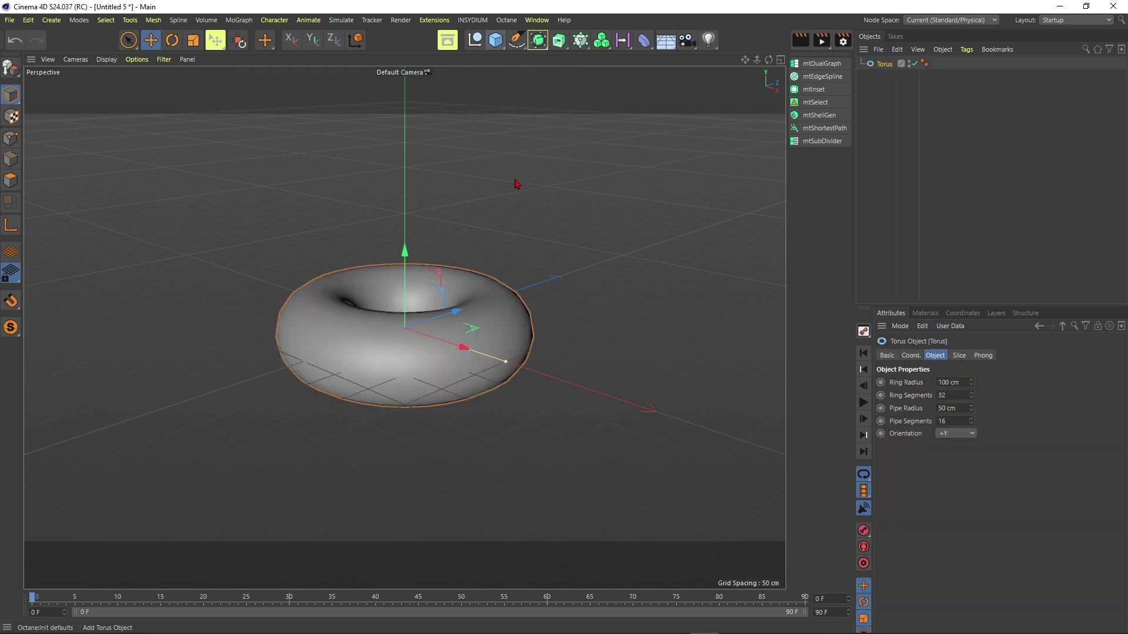
double_click(886, 64)
text(donut)
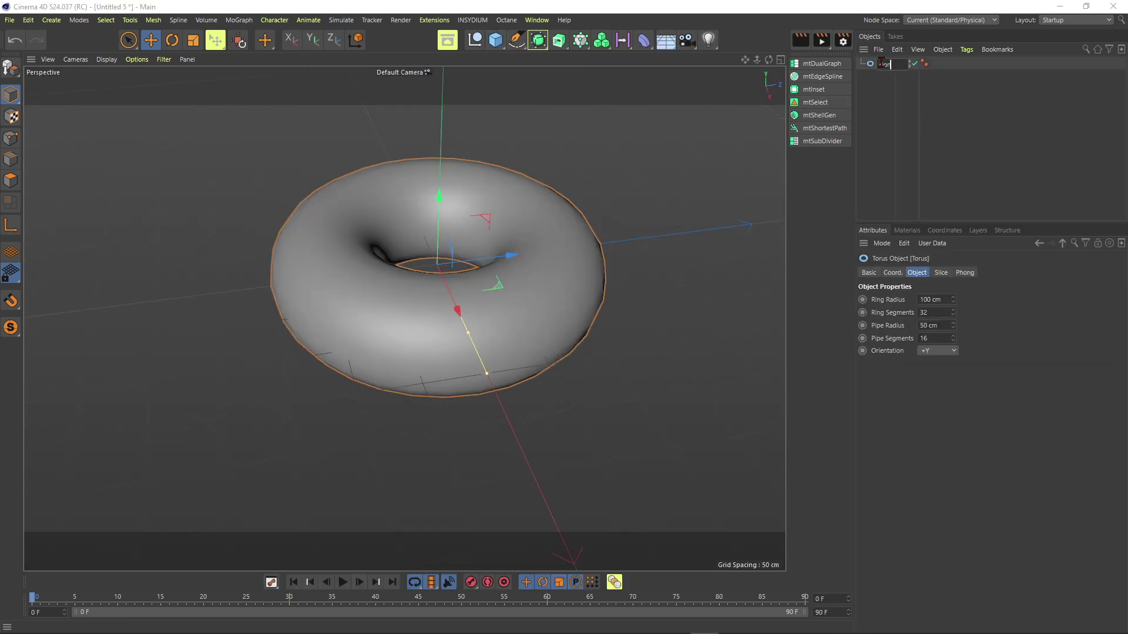
key(Return)
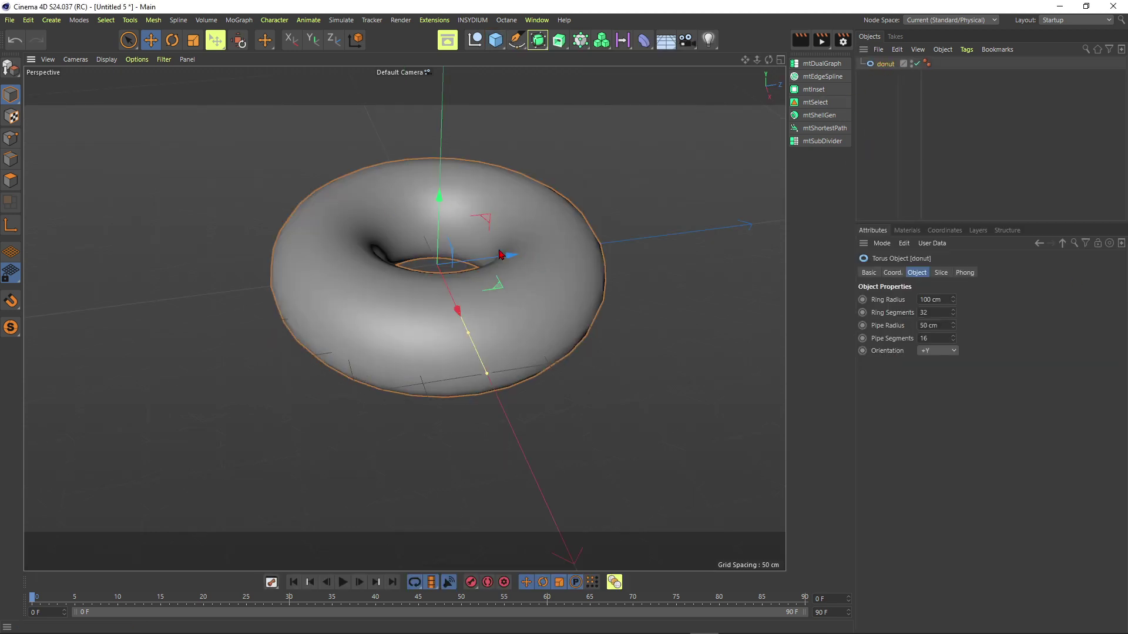
- Change the viewport display to Gouraud shading with lines so the donut's polygon edges are drawn
alt+drag(427, 257, 454, 222)
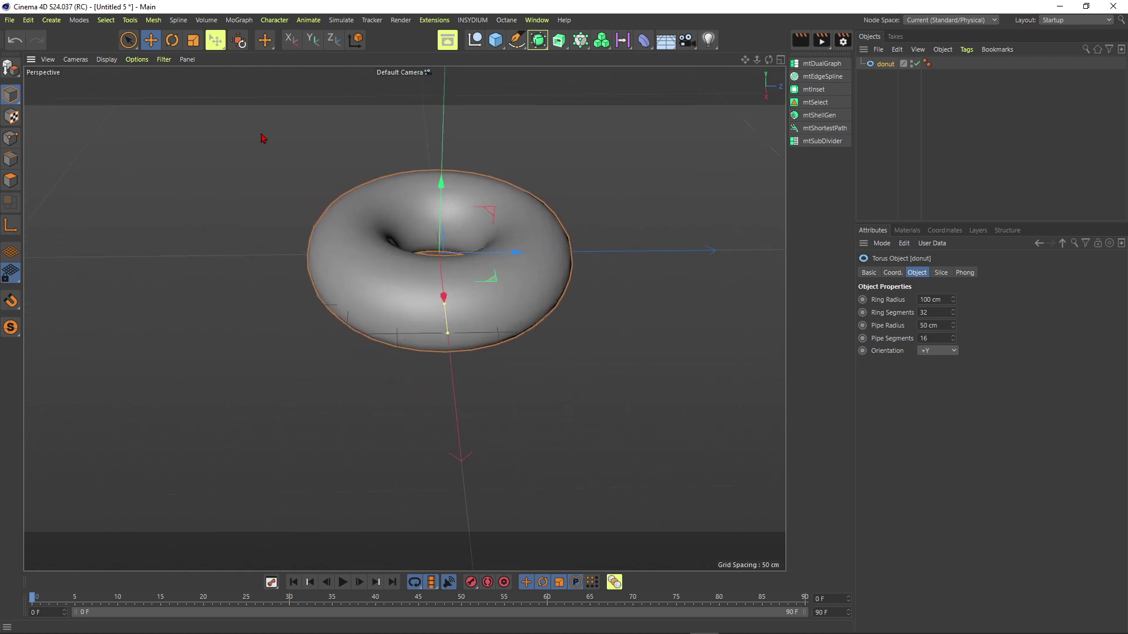
key(n)
key(b)
scroll(524, 230, up, 3)
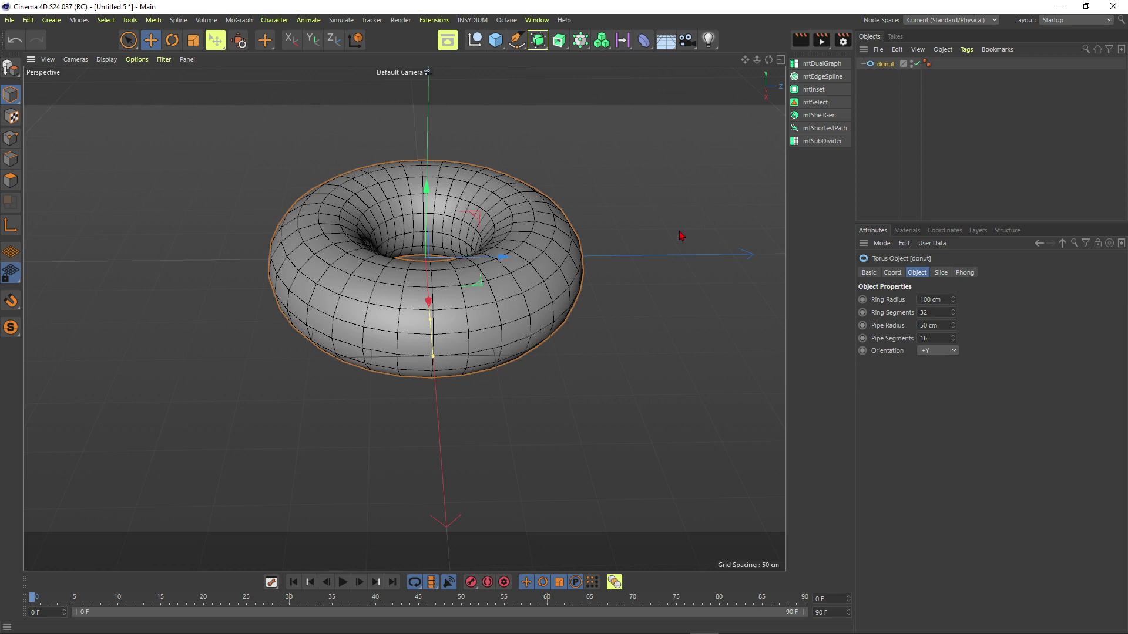
- Add an mtDualGraph object as parent of the donut and set its Dual Graph mode to Triangles
click(825, 69)
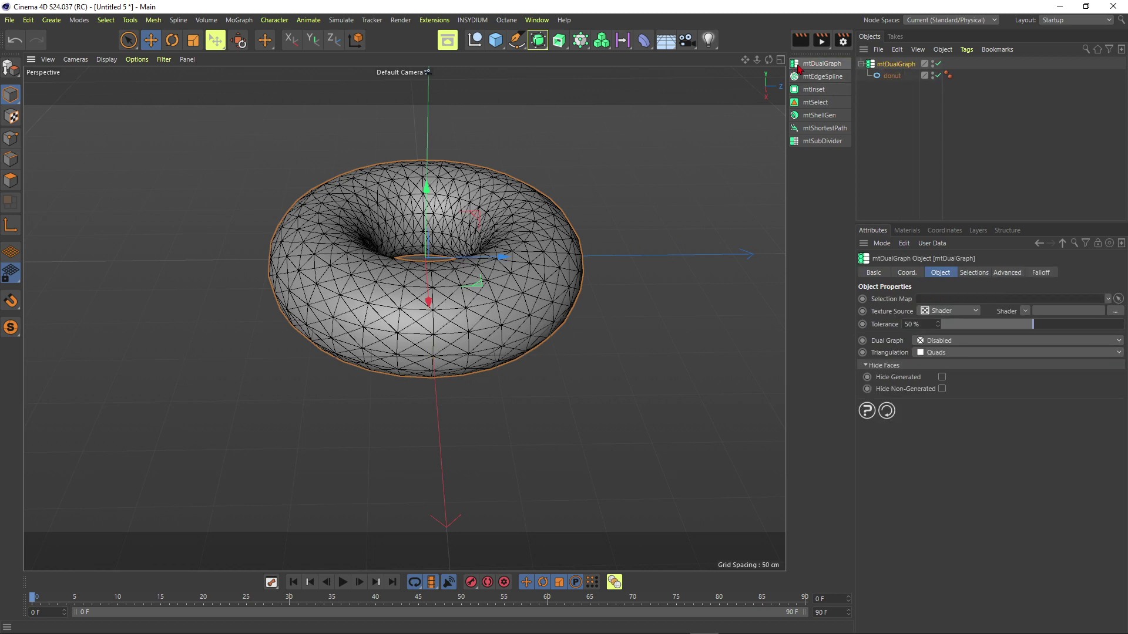
alt+drag(520, 231, 477, 265)
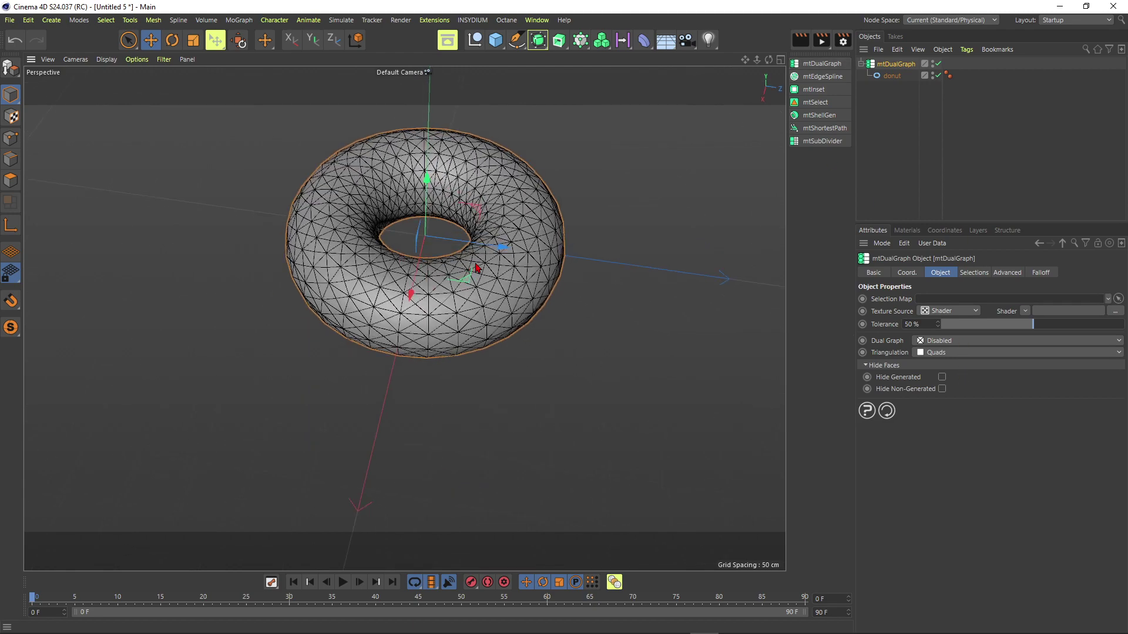
alt+right_drag(478, 264, 538, 242)
alt+drag(493, 277, 529, 242)
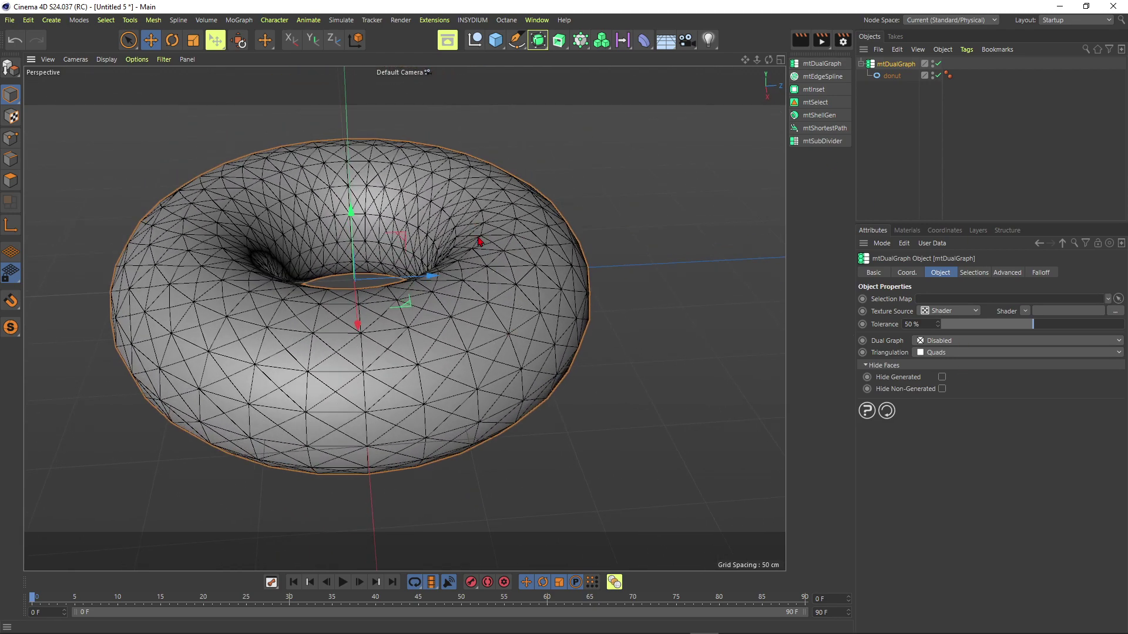
click(931, 342)
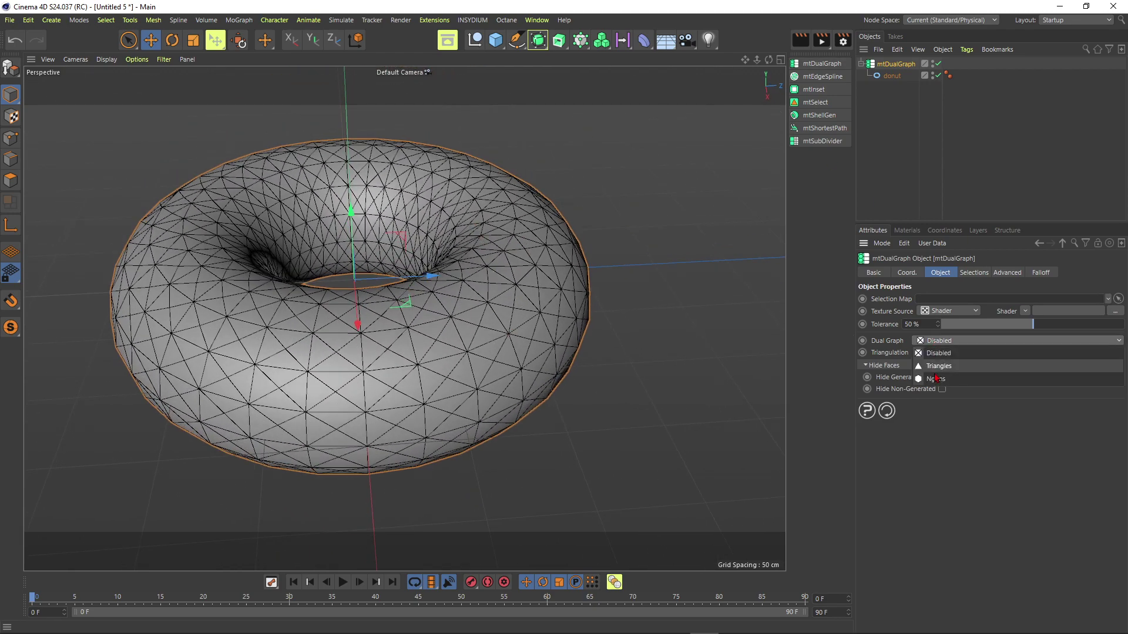
click(918, 366)
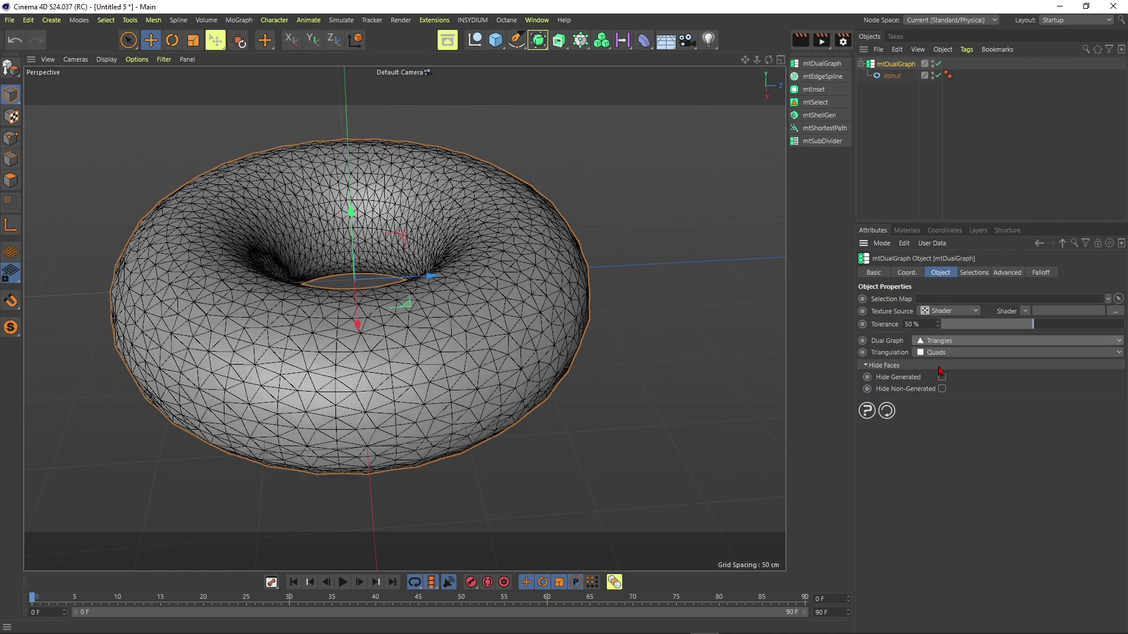
alt+drag(498, 263, 515, 212)
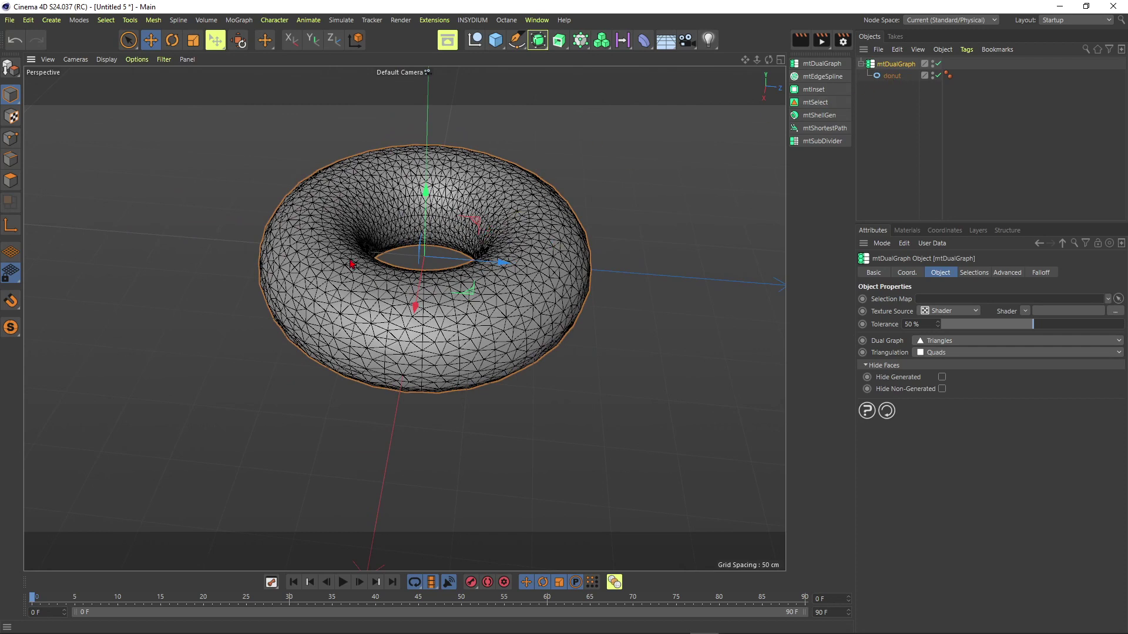
- Reduce the donut's mesh density to 20 ring segments and 10 pipe segments
click(894, 77)
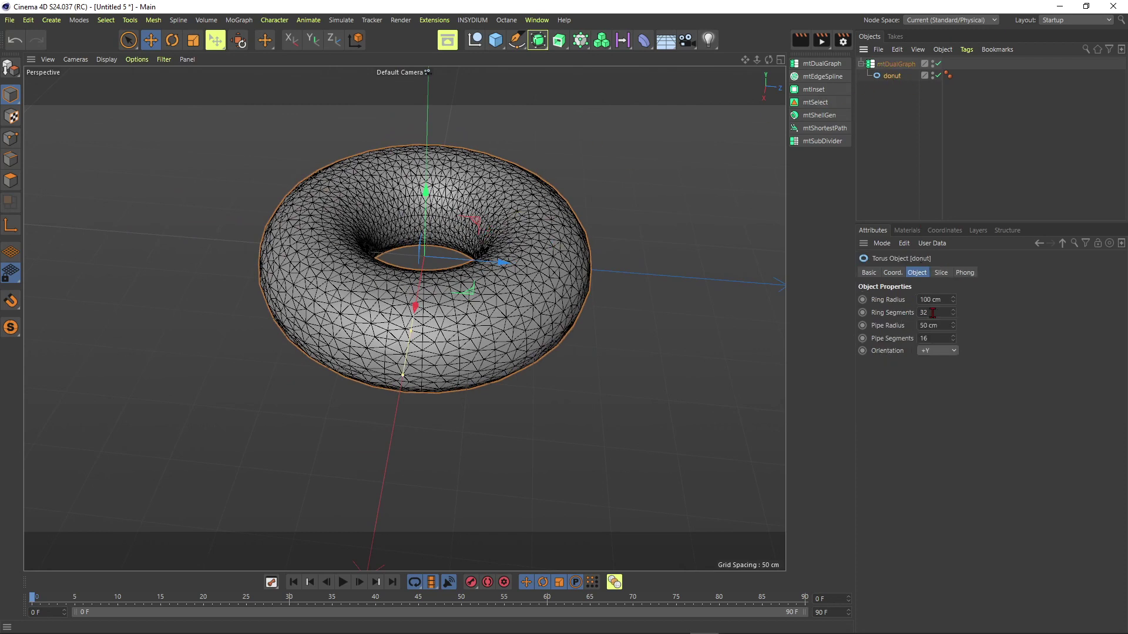
double_click(930, 309)
text(20)
key(Tab)
key(Tab)
text(10)
key(Return)
alt+drag(477, 253, 577, 241)
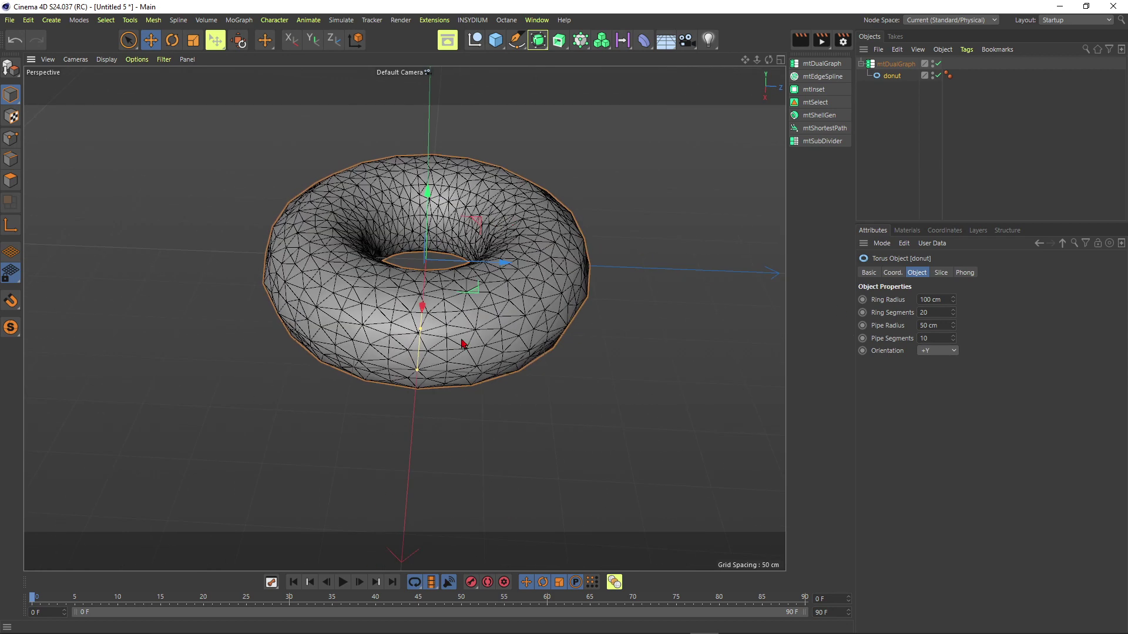
- Add an mtSubDivider object as parent of the mtDualGraph and inspect the subdivided donut up close
click(887, 64)
click(893, 114)
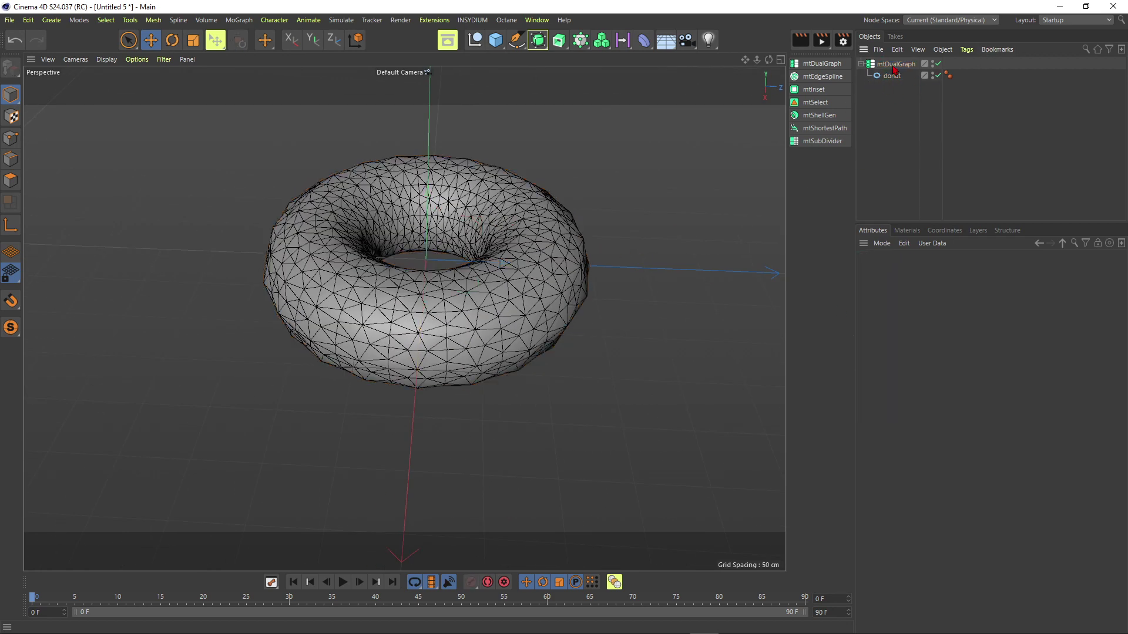
click(896, 65)
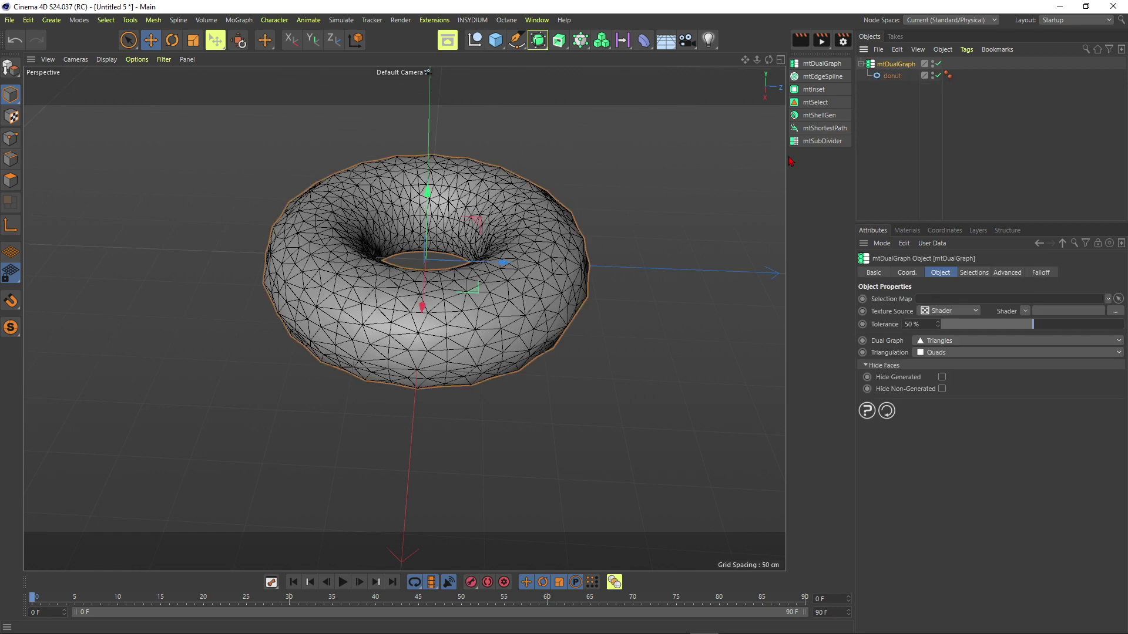
click(822, 141)
click(907, 104)
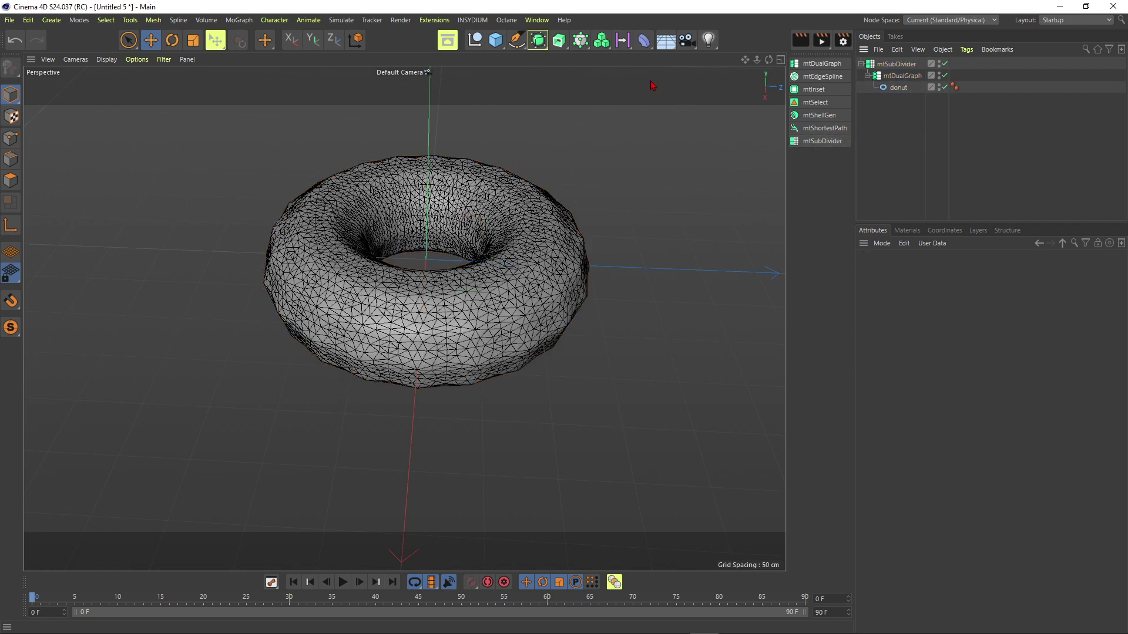
alt+drag(464, 225, 475, 236)
alt+right_drag(467, 235, 546, 246)
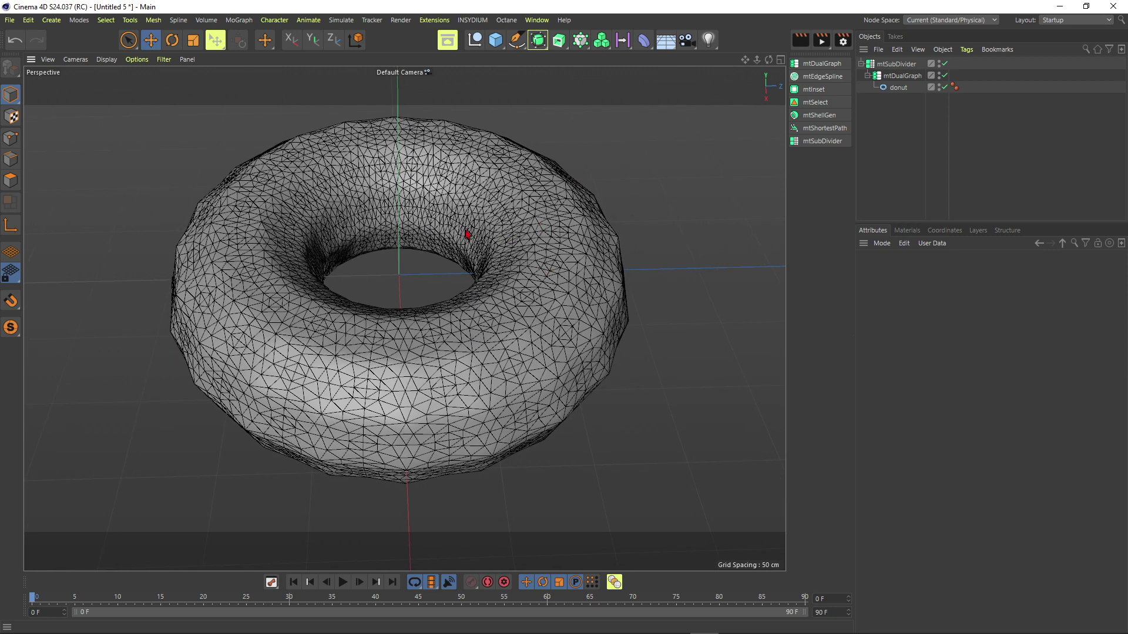
- Assign a Noise shader to the mtSubDivider as its texture source to subdivide the donut irregularly
click(897, 64)
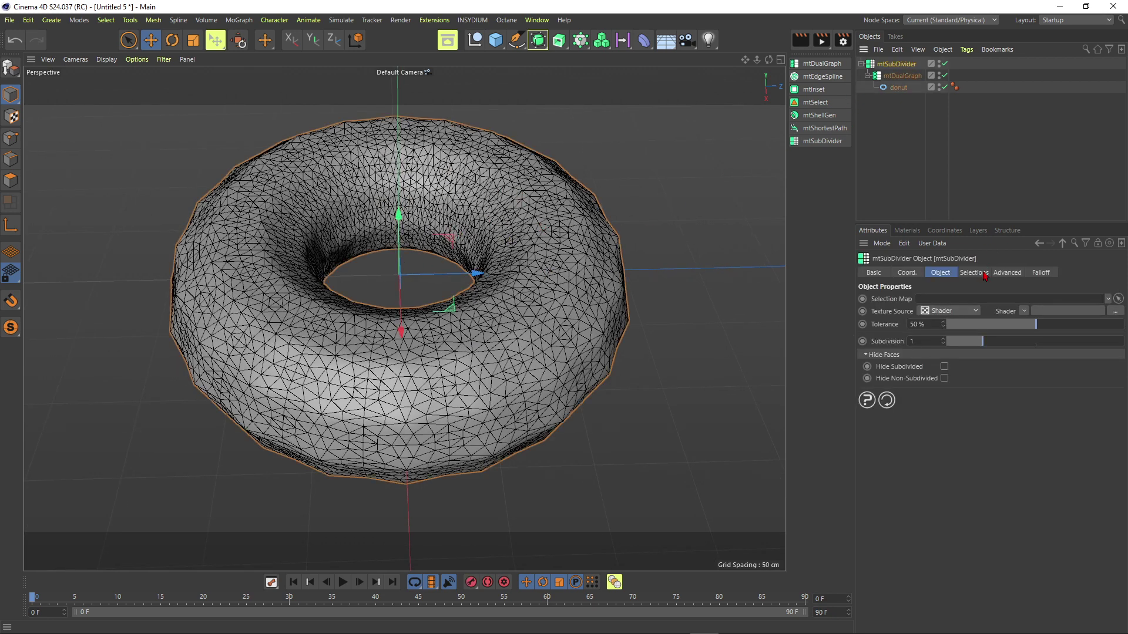
click(1023, 313)
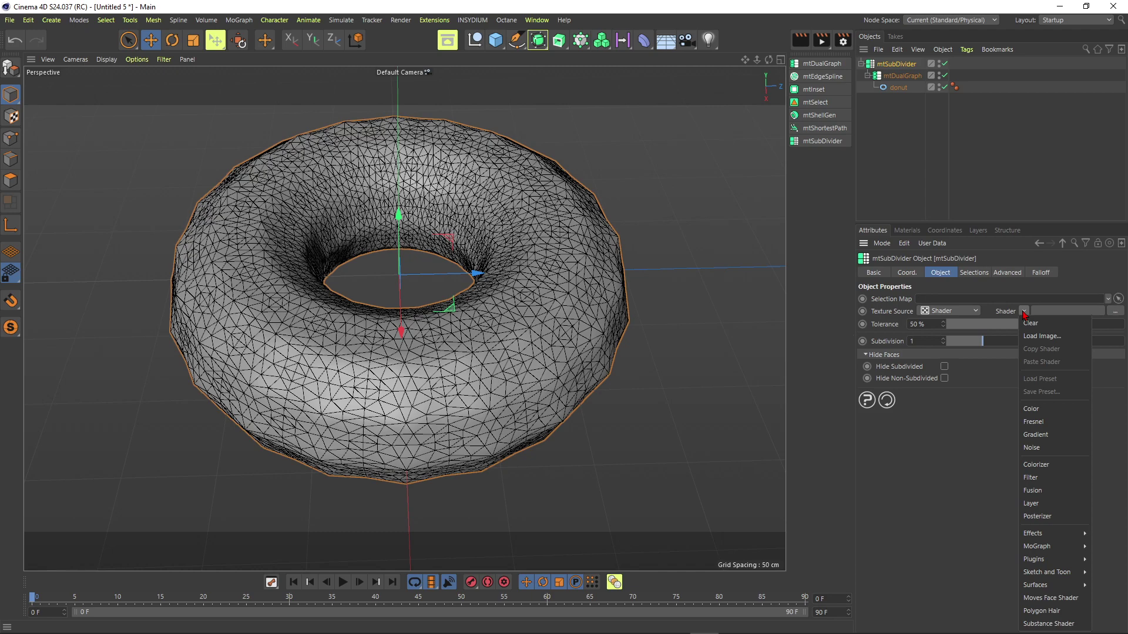
click(1034, 448)
alt+drag(415, 295, 496, 299)
click(915, 132)
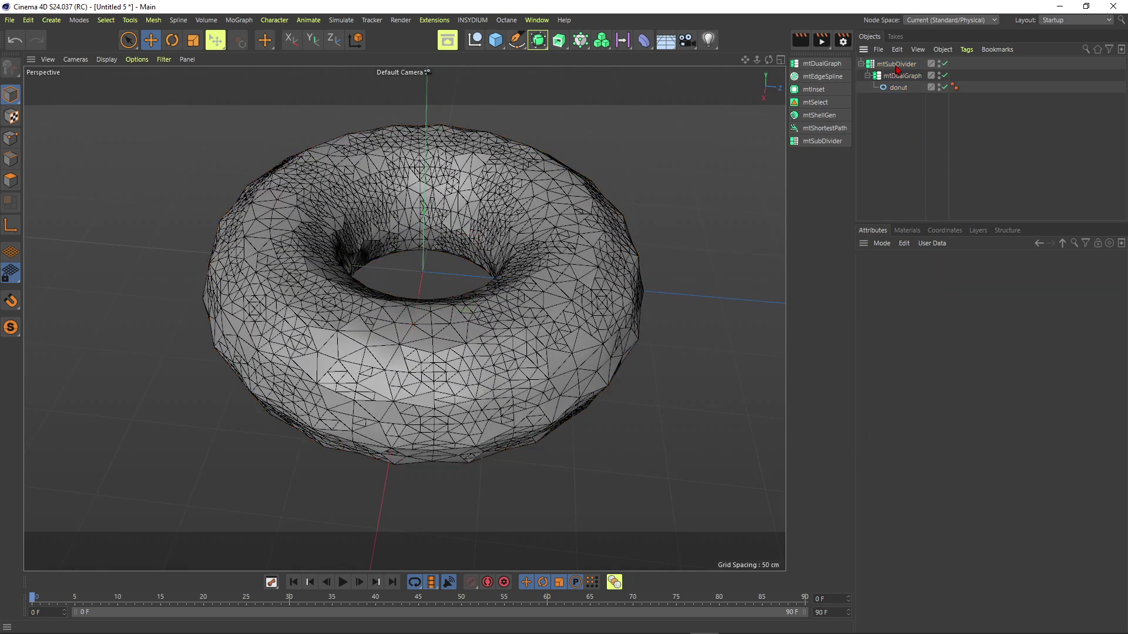
- Add a second mtSubDivider as parent of the first one and disable it to compare the mesh
click(897, 66)
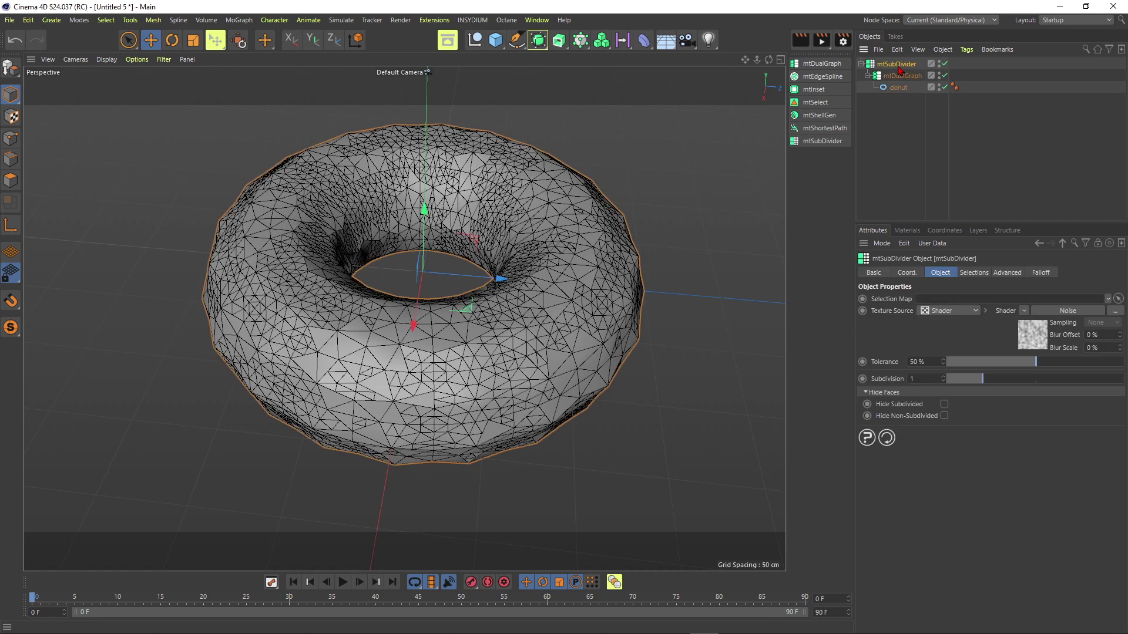
alt+click(823, 141)
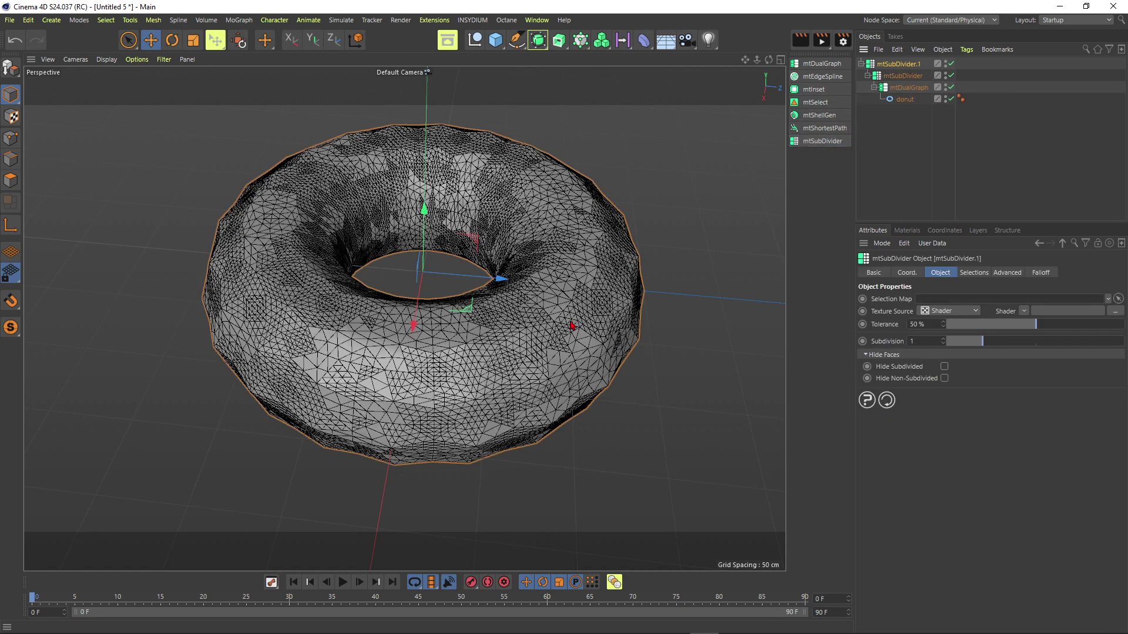
scroll(548, 288, up, 3)
click(951, 65)
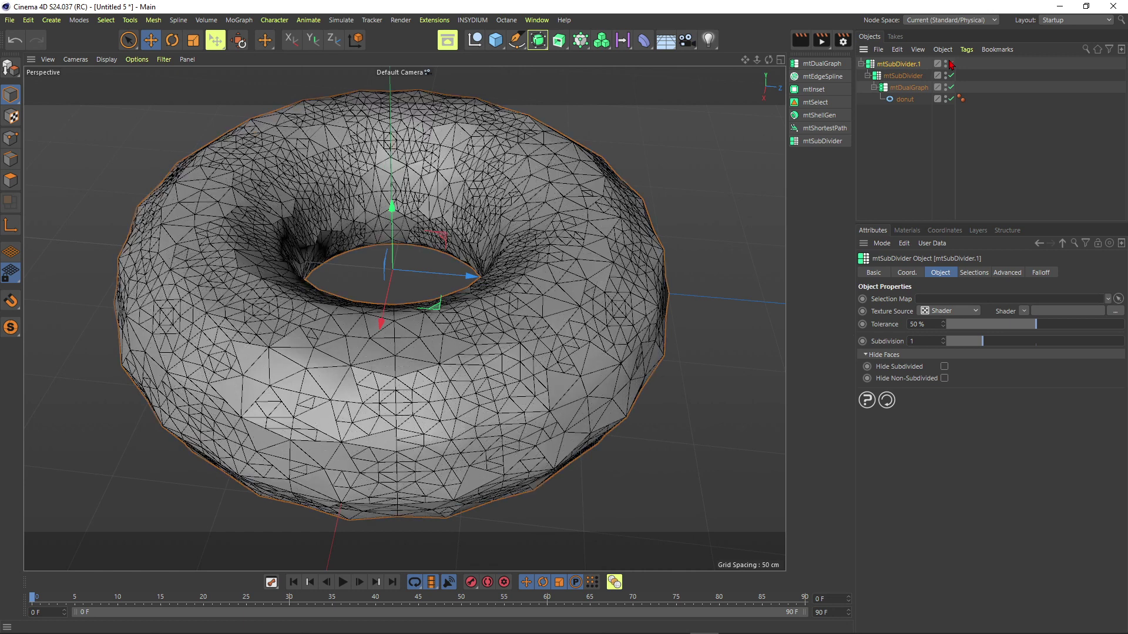
- Compare the mesh with the outer mtSubDivider off and on, leave it enabled, and assign a Noise shader as its texture source
click(952, 64)
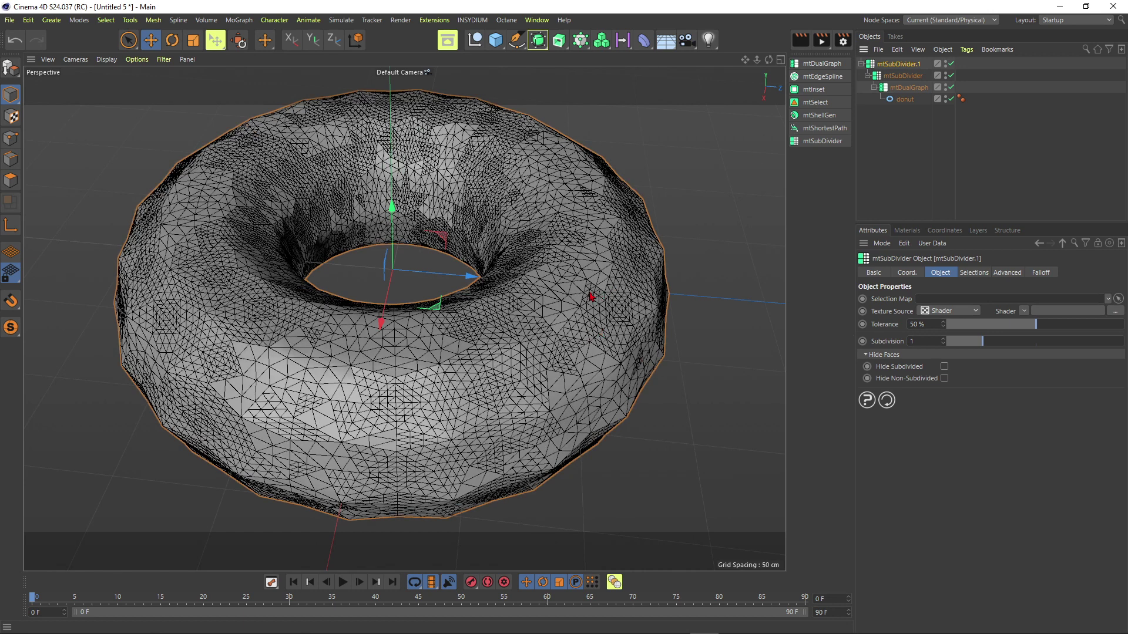
click(952, 64)
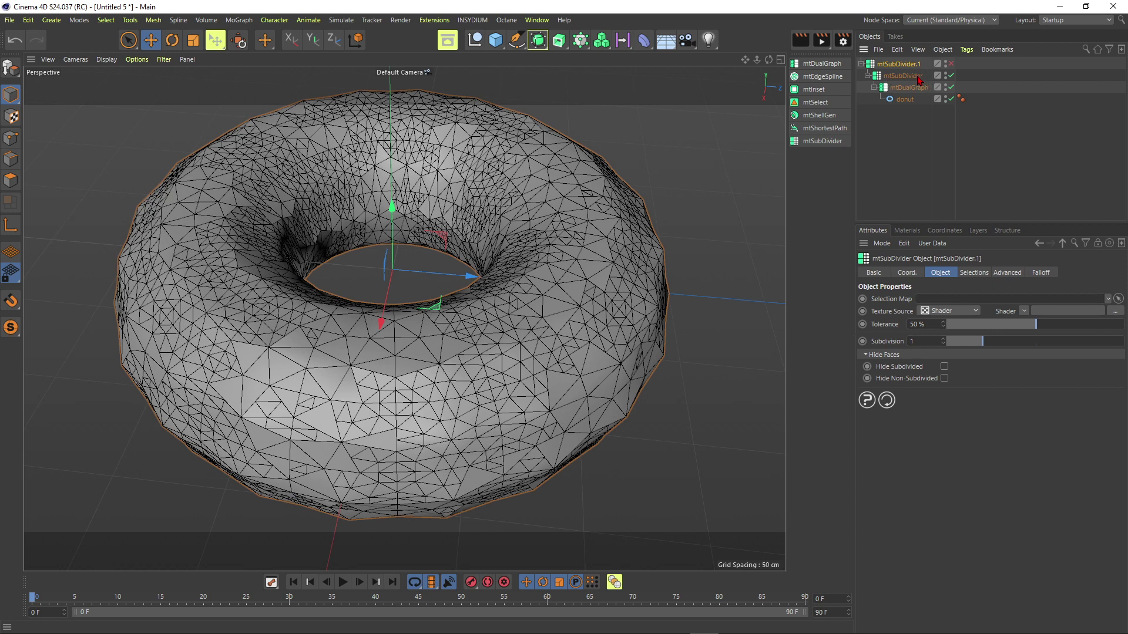
click(952, 64)
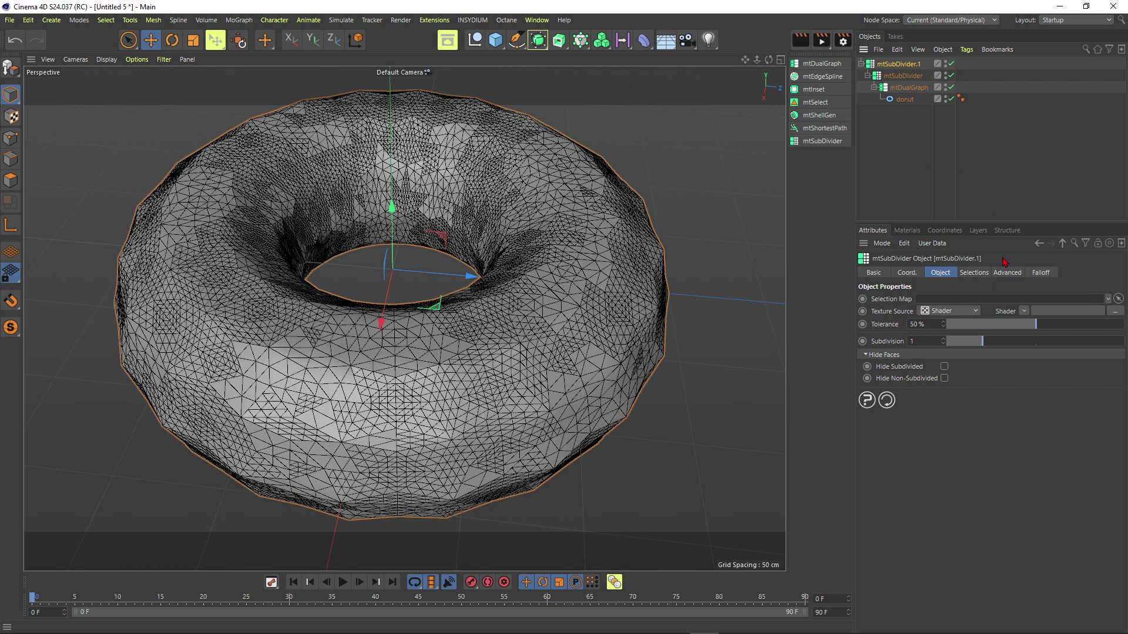
click(1024, 311)
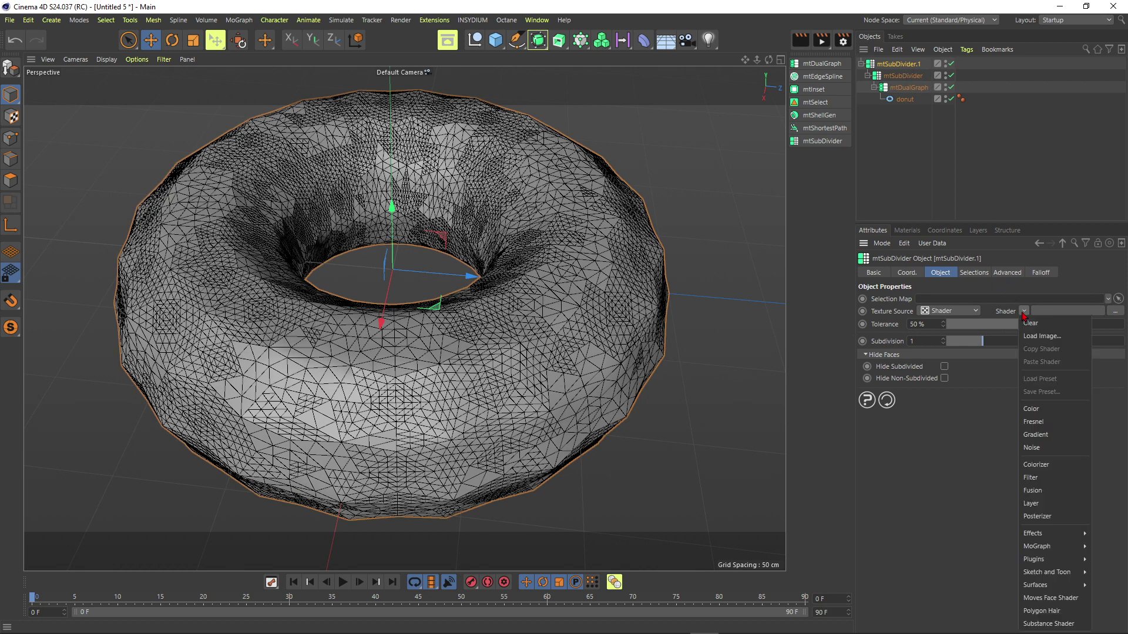
click(1031, 458)
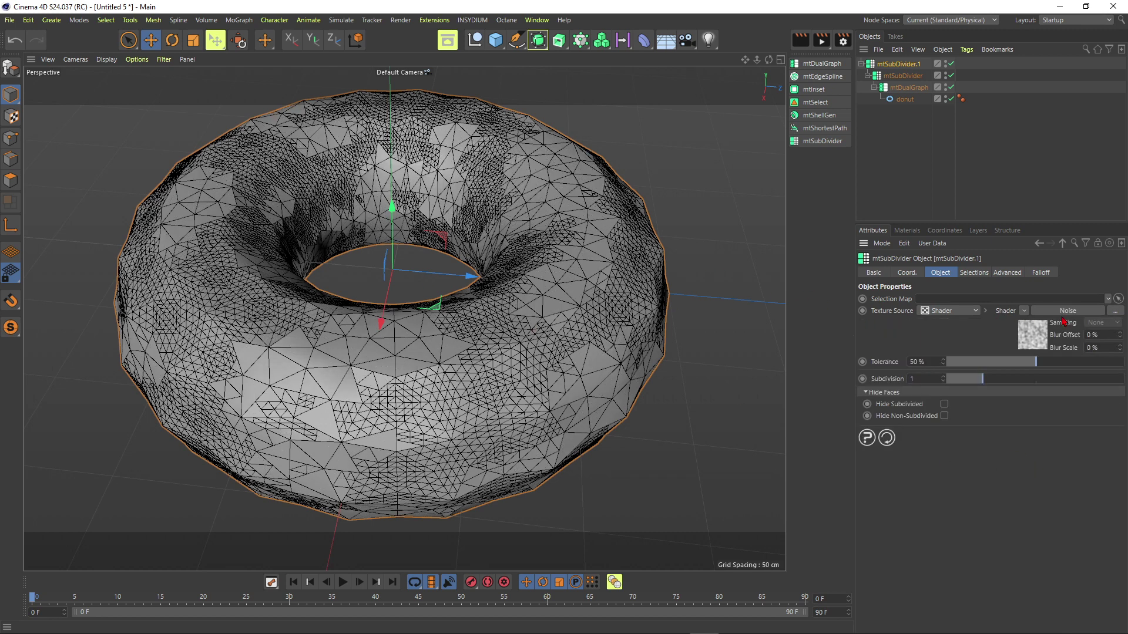
- Set the seed of the outer mtSubDivider's Noise shader to 662 for a different subdivision pattern
click(1067, 311)
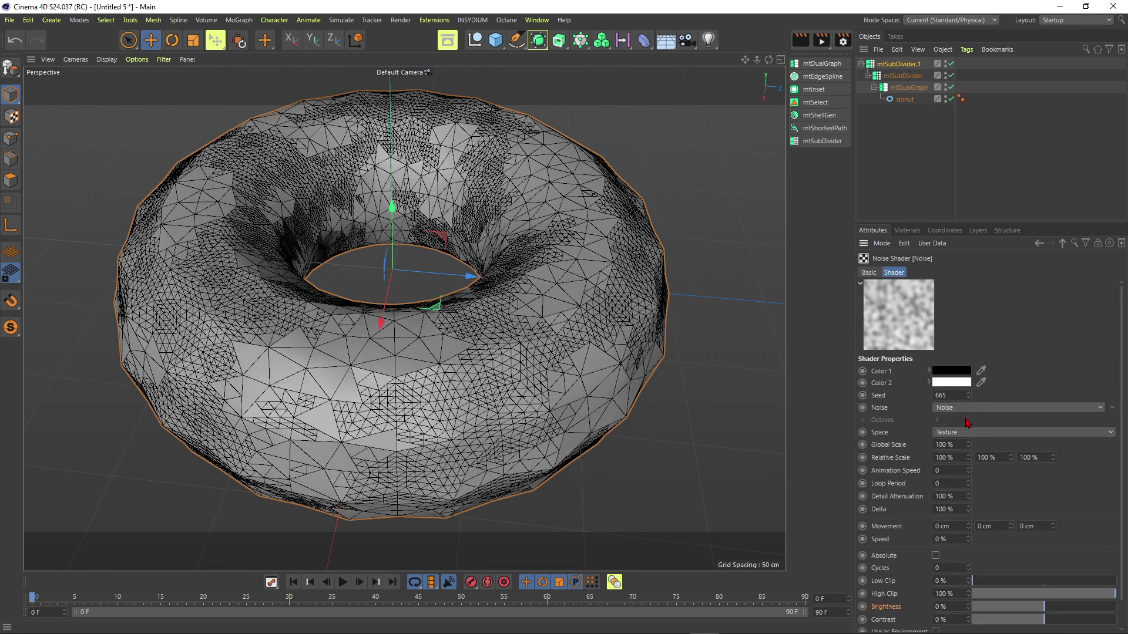
click(969, 398)
click(968, 398)
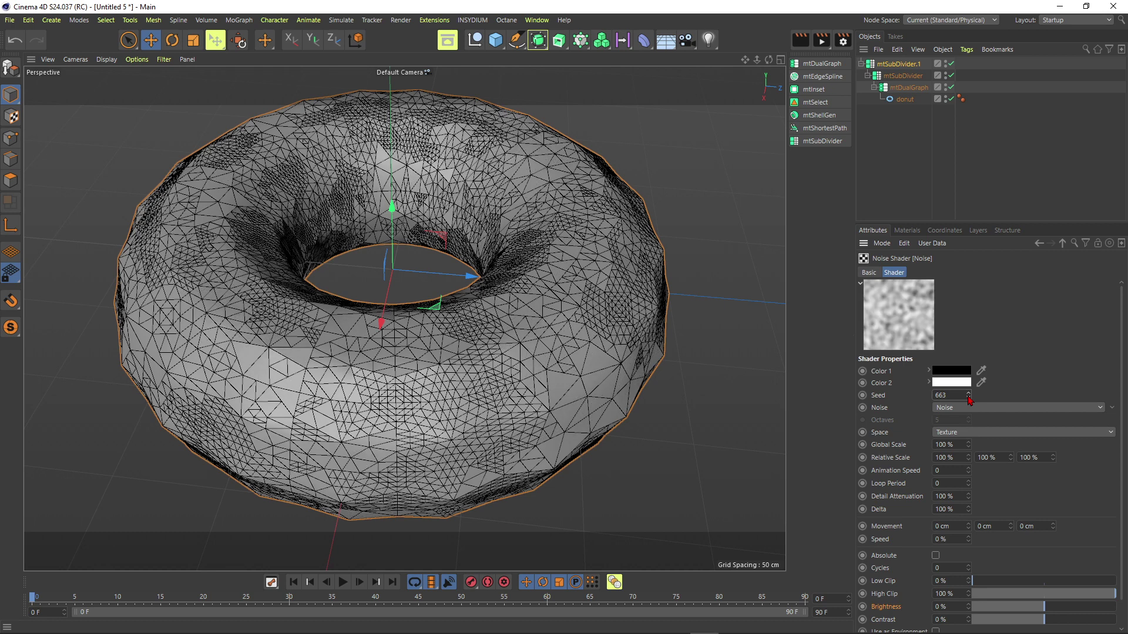
click(968, 399)
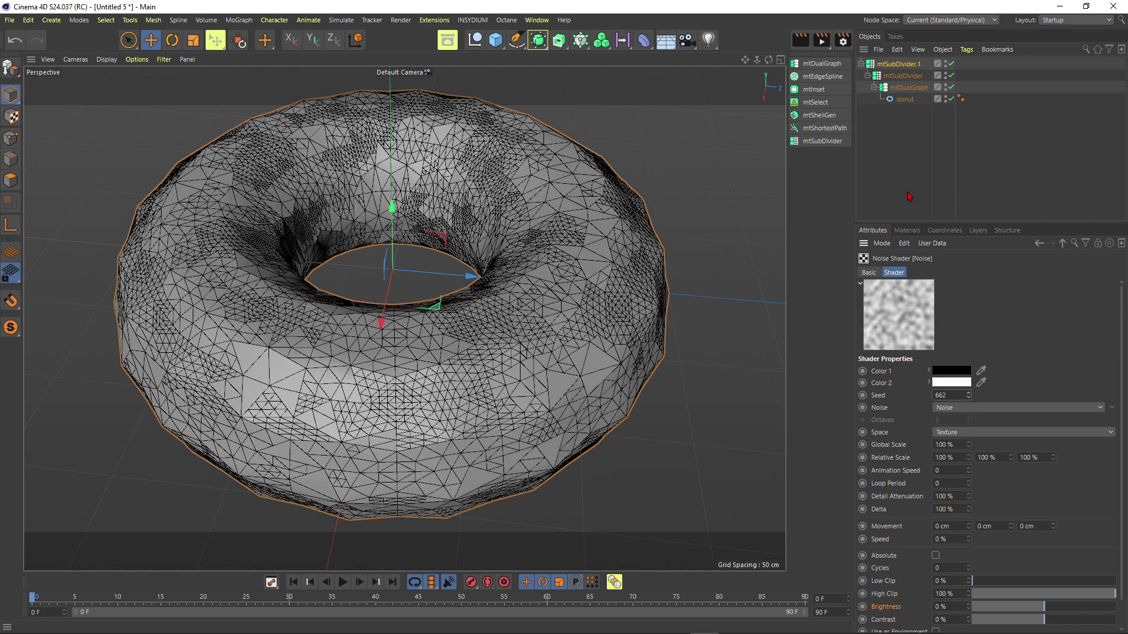
- Switch both mtSubDivider objects off and back on to compare the base mesh with the subdivided donut
click(952, 64)
click(952, 76)
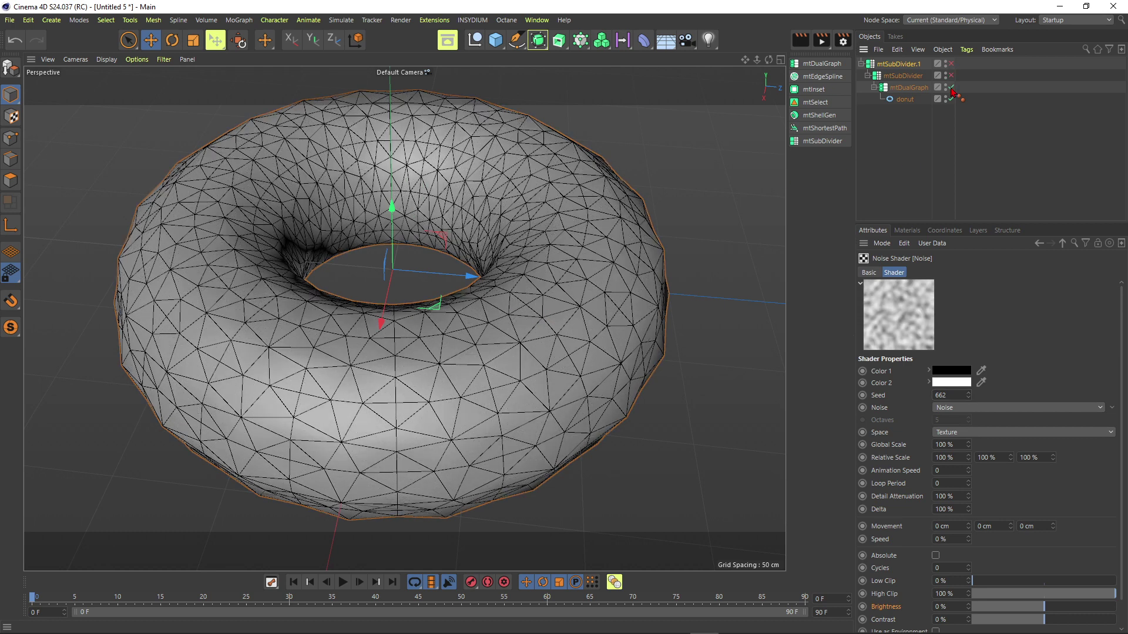
click(952, 76)
click(952, 64)
scroll(588, 238, down, 3)
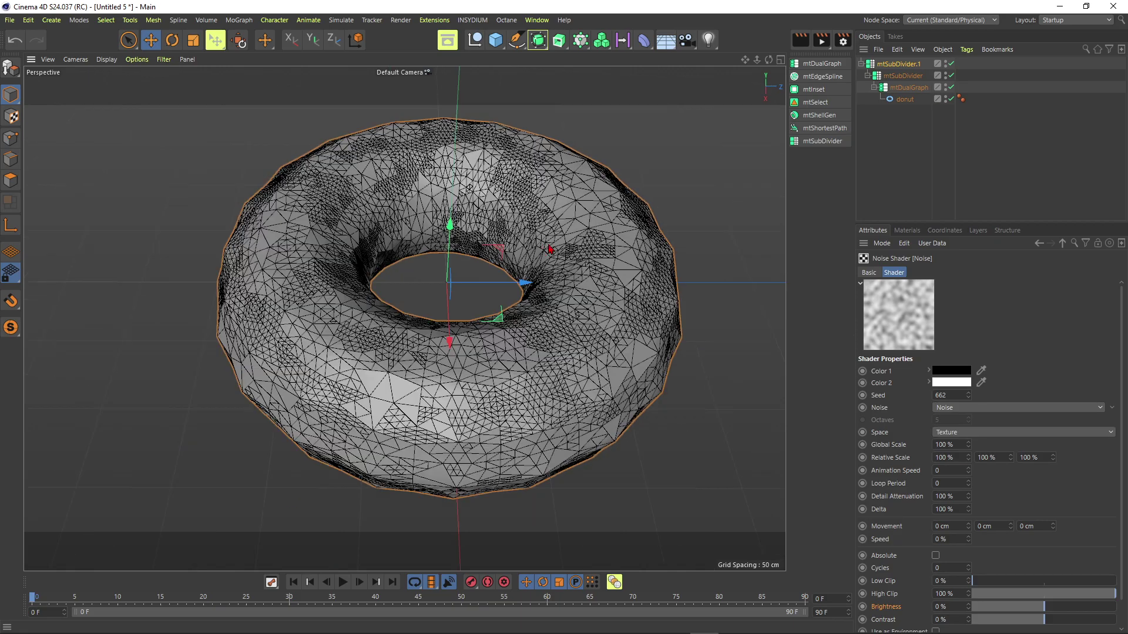
alt+drag(541, 242, 606, 256)
- Duplicate the mtSubDivider hierarchy as a disabled backup and convert the other version into a standalone editable donut mesh
click(860, 64)
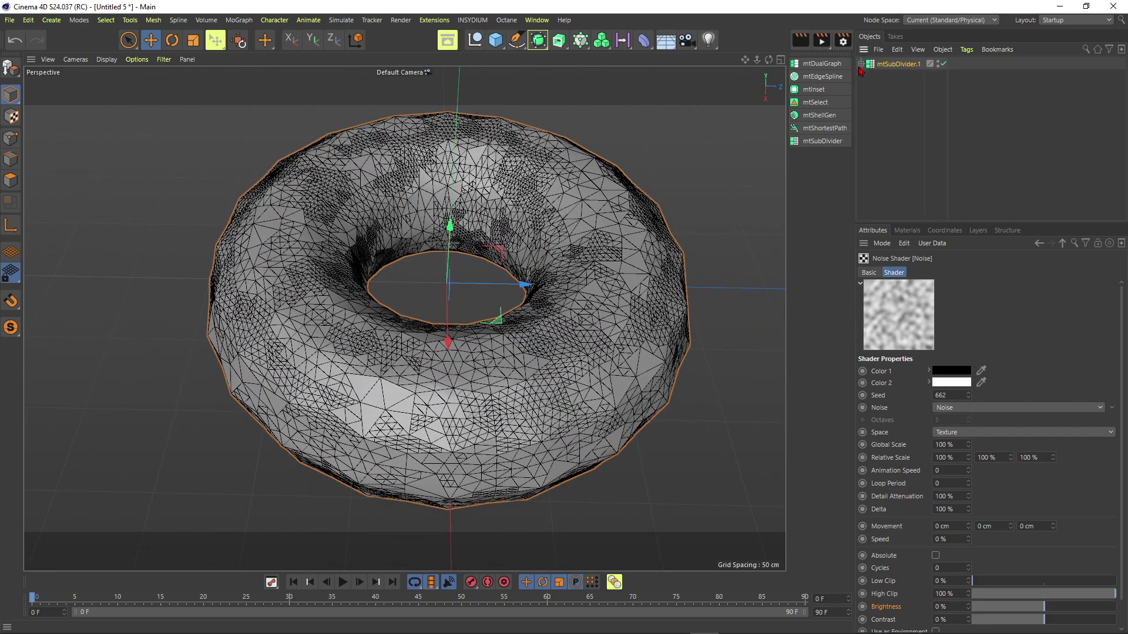
ctrl+drag(893, 64, 908, 79)
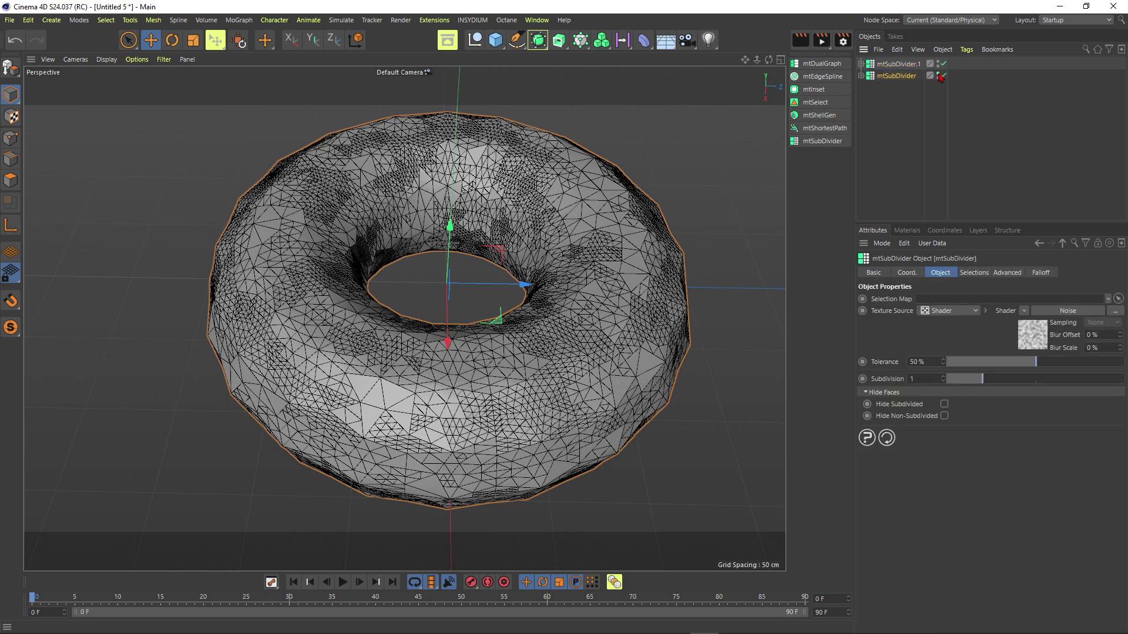
key(c)
click(860, 64)
key(Delete)
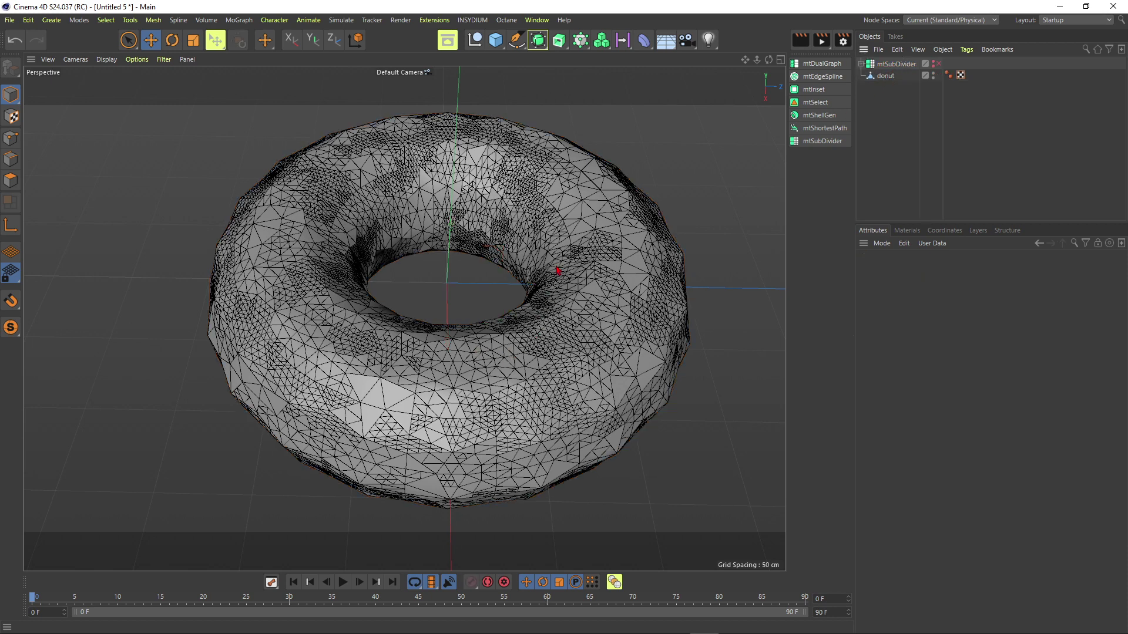
- Select all points of the editable donut and create a vertex map with a weight of 0%
click(652, 208)
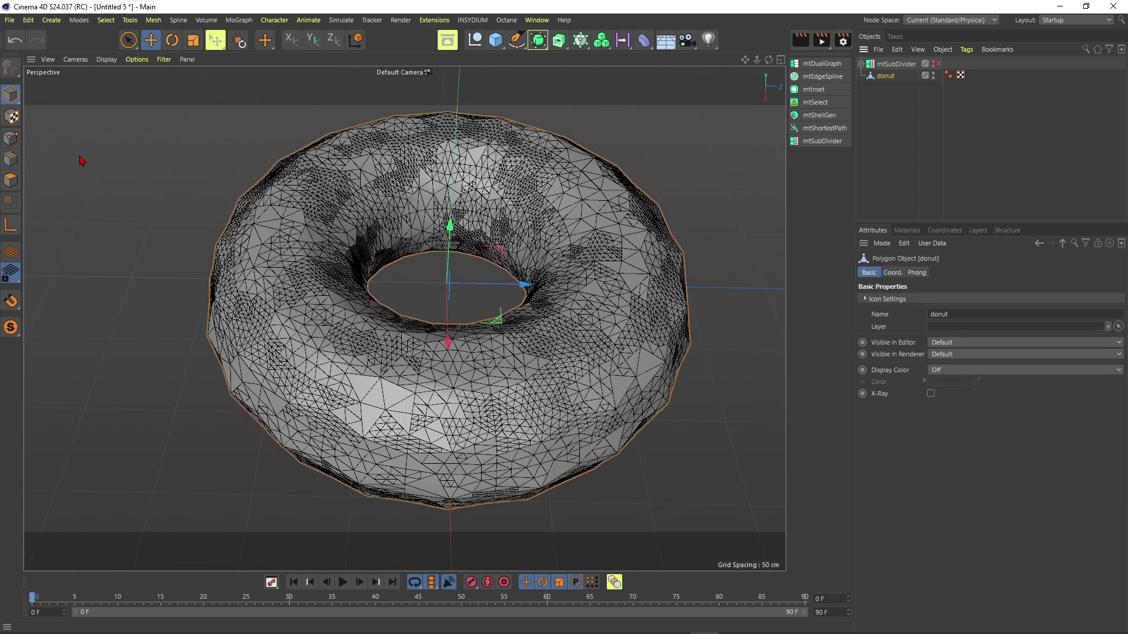
click(11, 138)
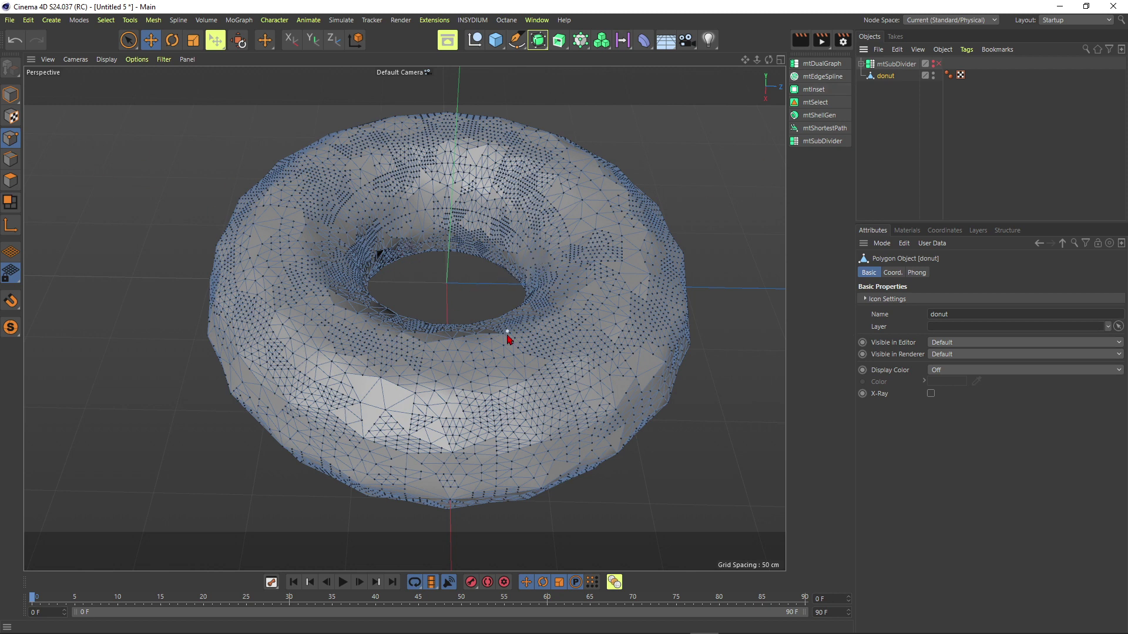
key(ctrl+a)
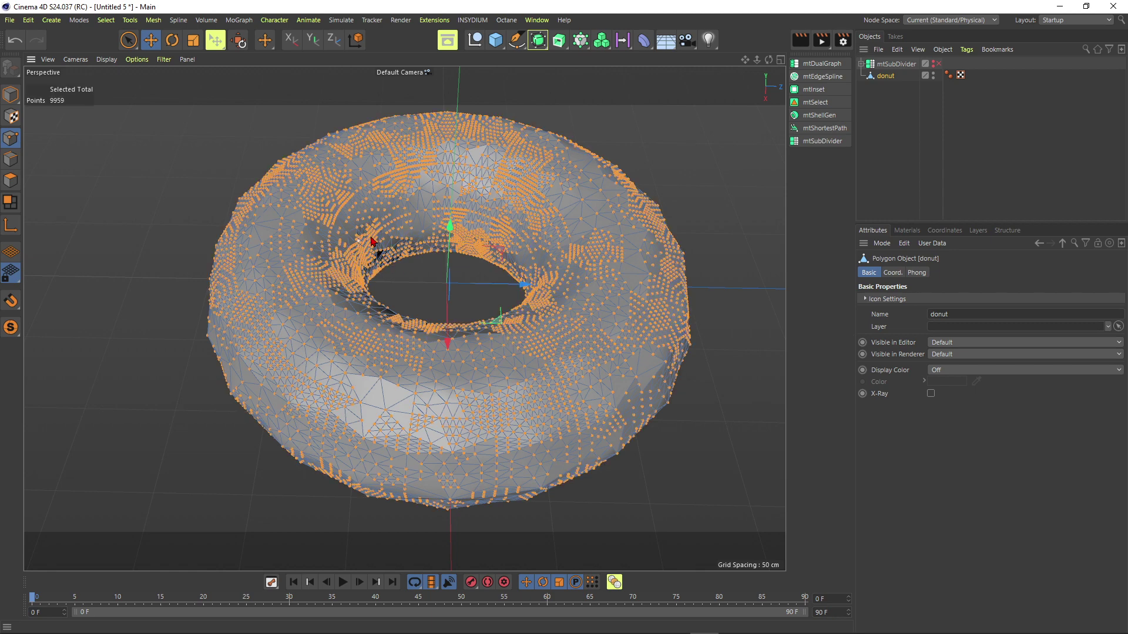
scroll(376, 196, up, 2)
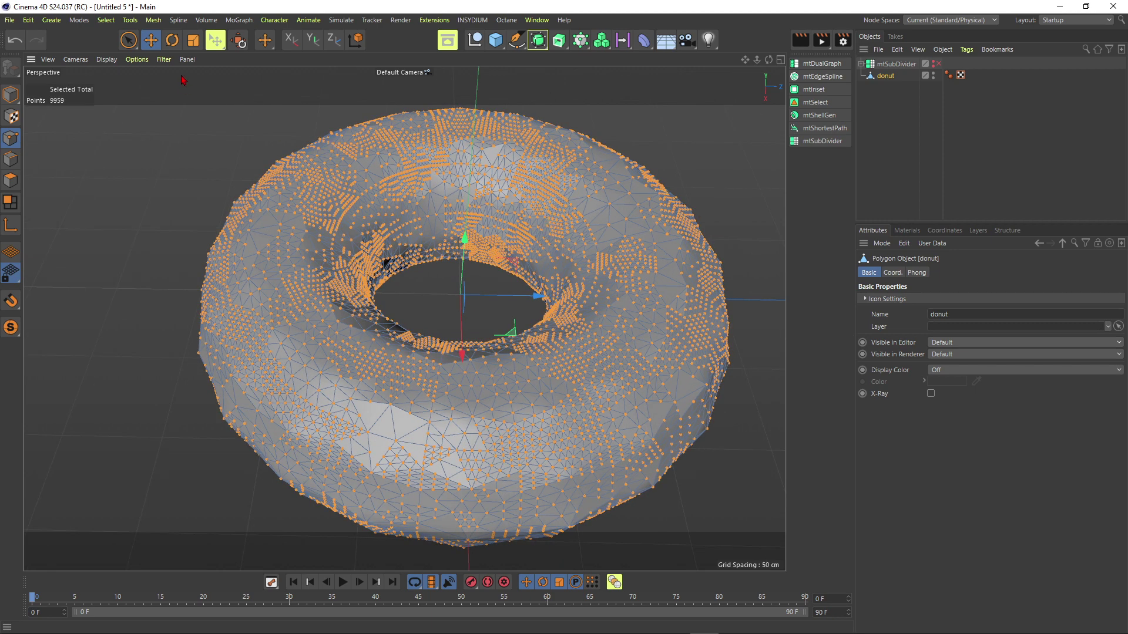
click(106, 20)
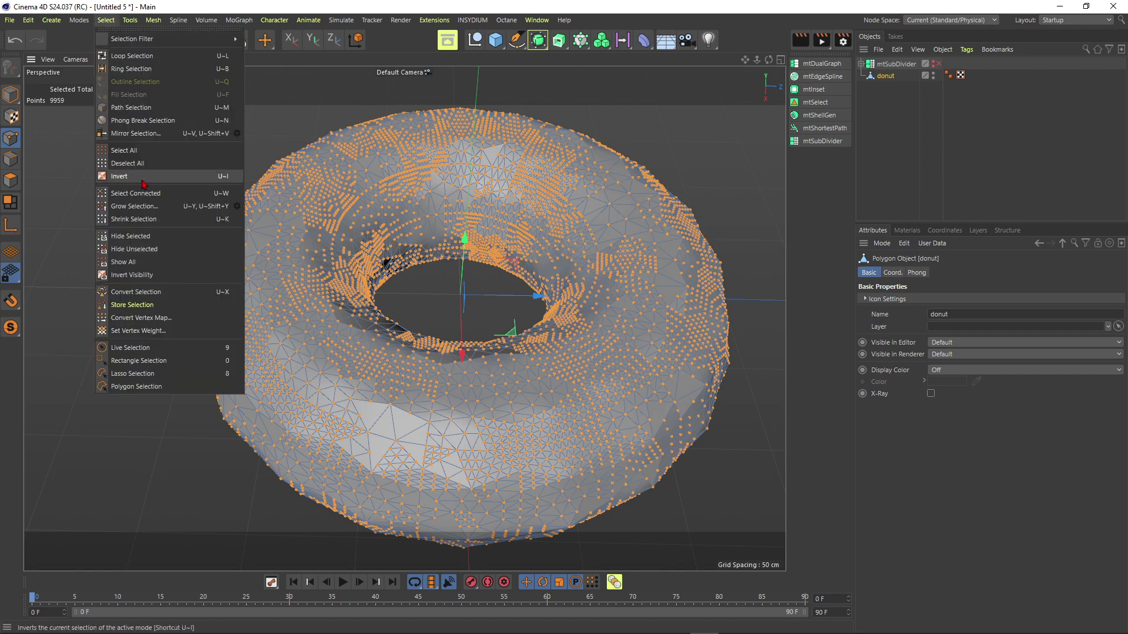
click(141, 331)
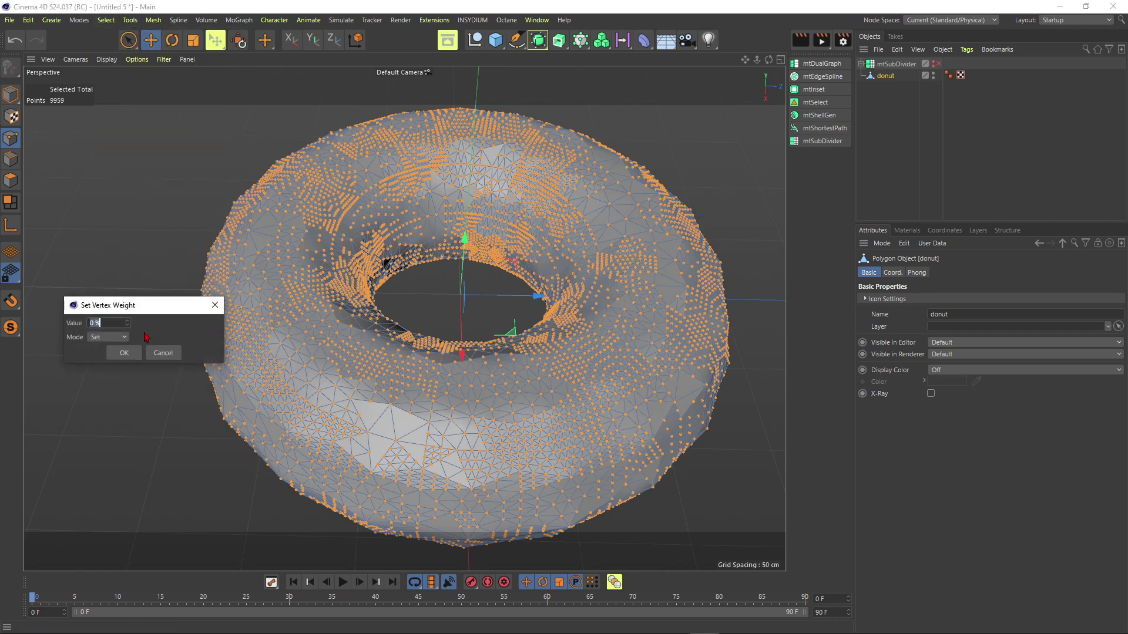
click(123, 355)
scroll(416, 224, down, 4)
scroll(415, 222, up, 4)
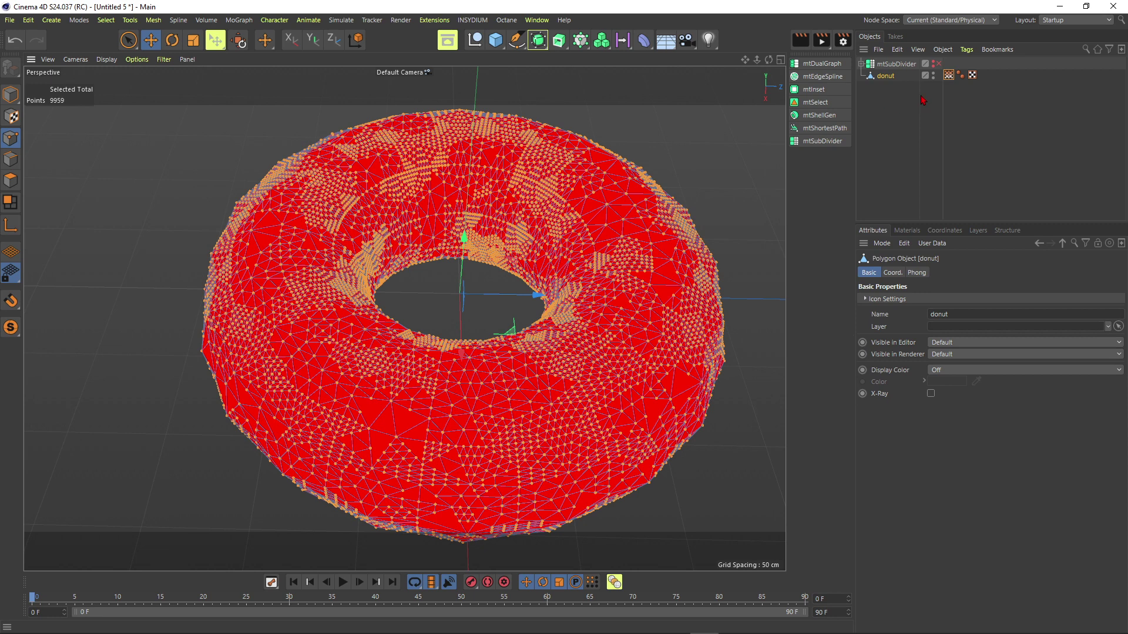
- Enable Use Fields on the donut's vertex map and set its Freeze layer to Grow mode
click(948, 74)
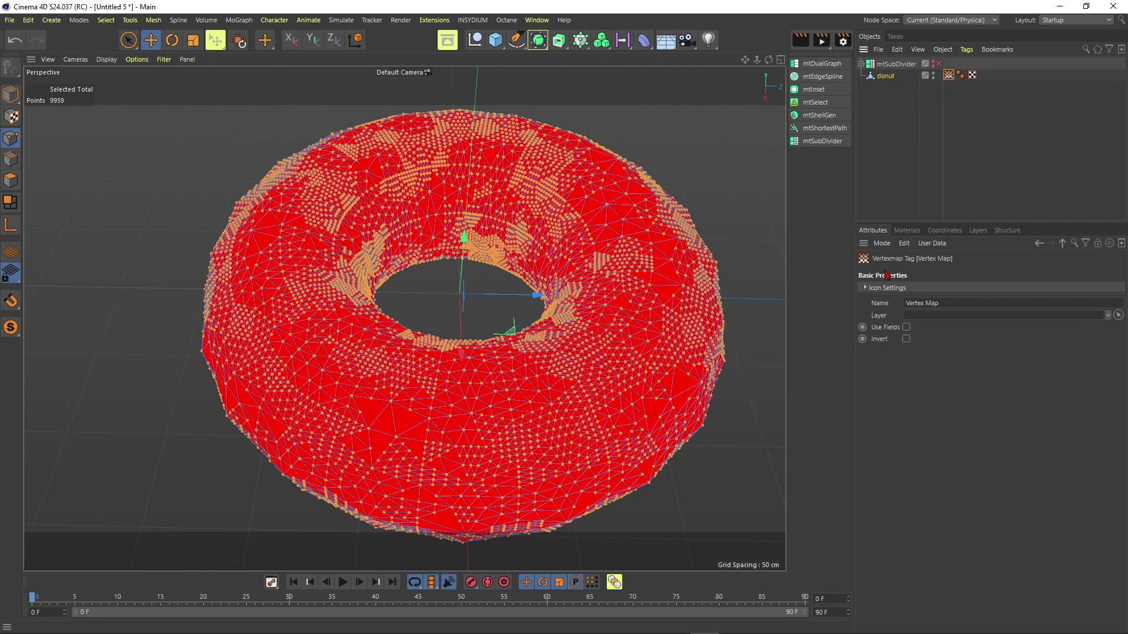
click(907, 327)
click(892, 338)
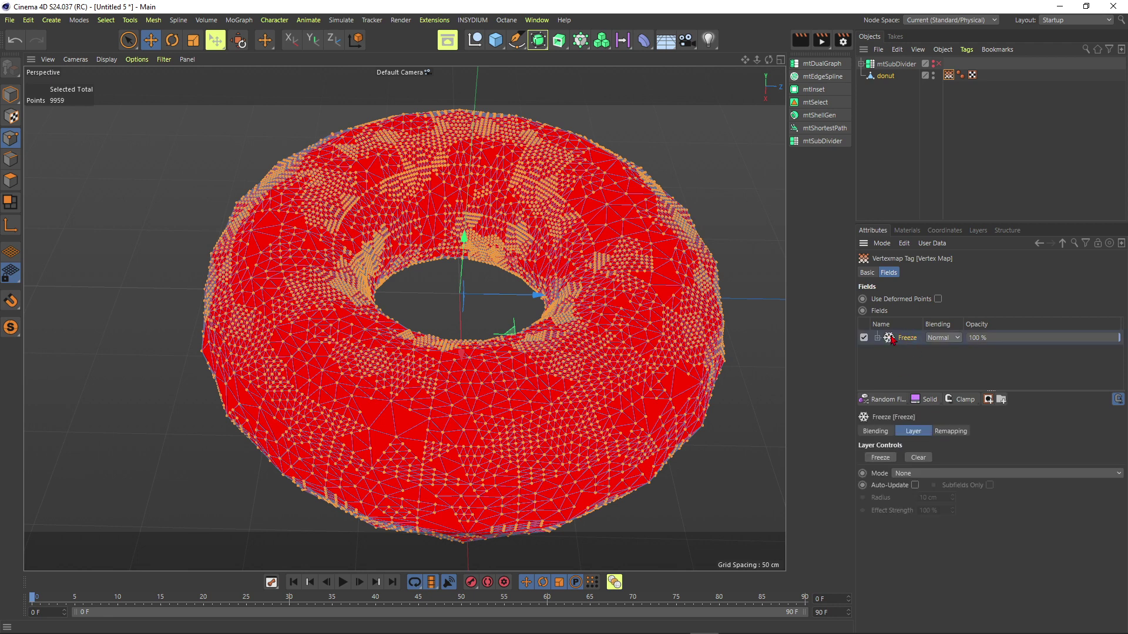
click(905, 473)
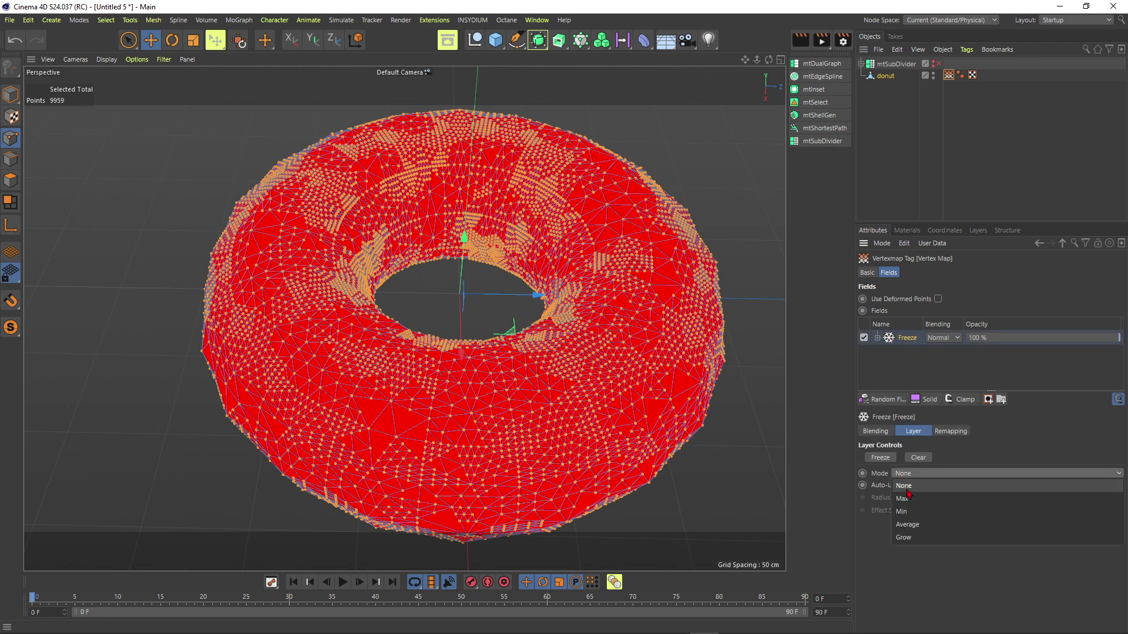
click(905, 537)
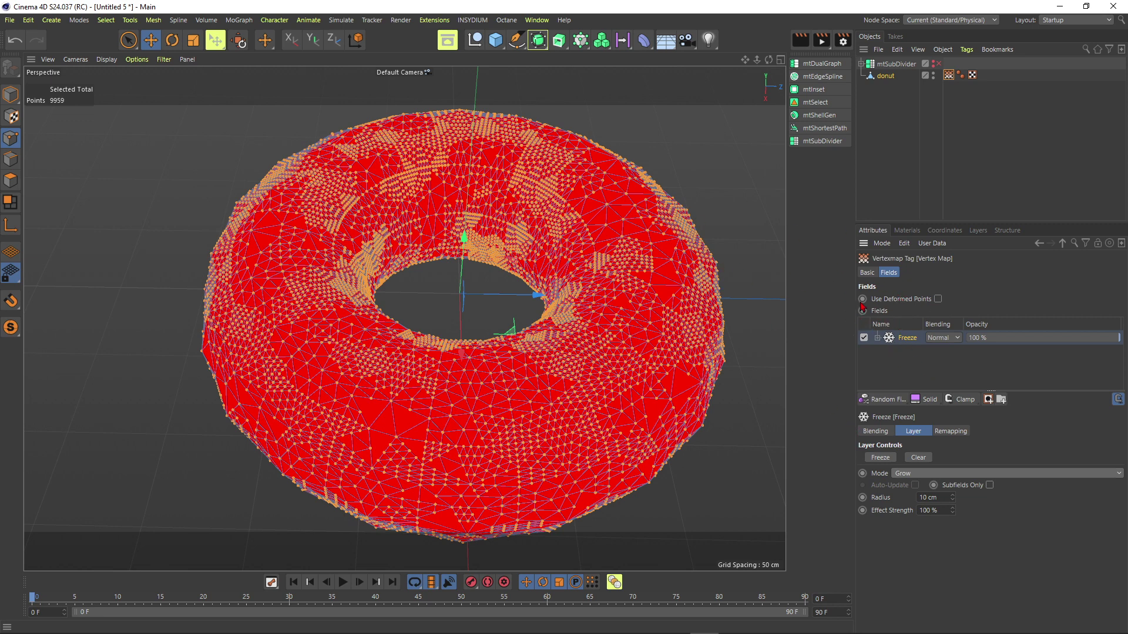
- Add a Spherical Field to the vertex map, move it to the donut's outer edge, and shrink it to about 19 cm
click(893, 400)
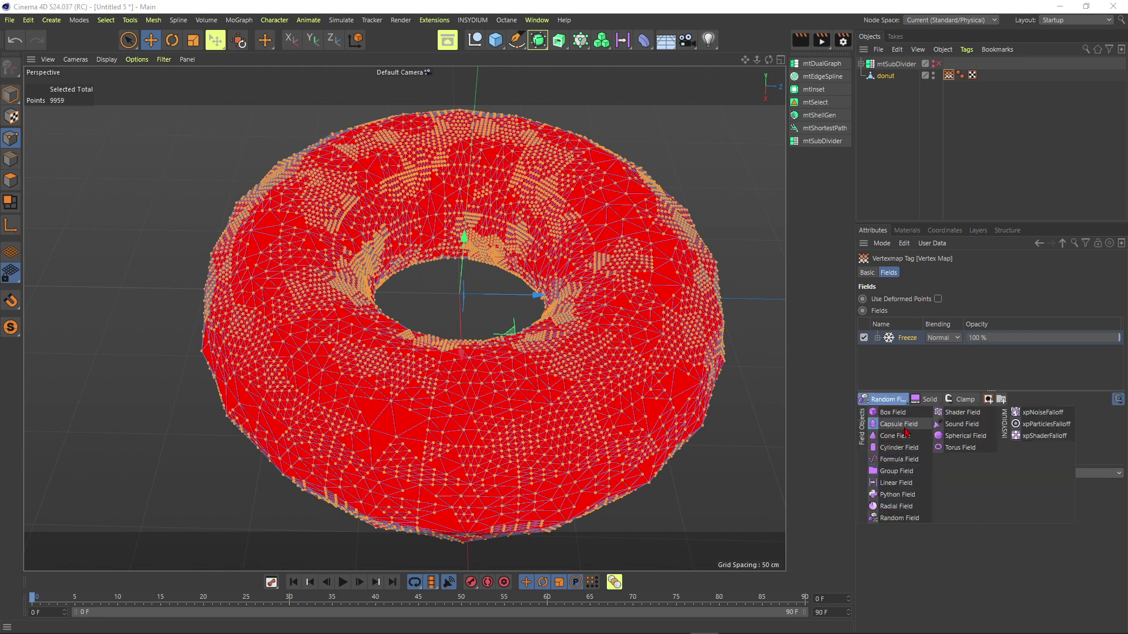
click(964, 436)
scroll(559, 304, down, 3)
drag(559, 303, 746, 306)
alt+middle_drag(746, 306, 623, 309)
alt+drag(623, 309, 452, 282)
click(11, 94)
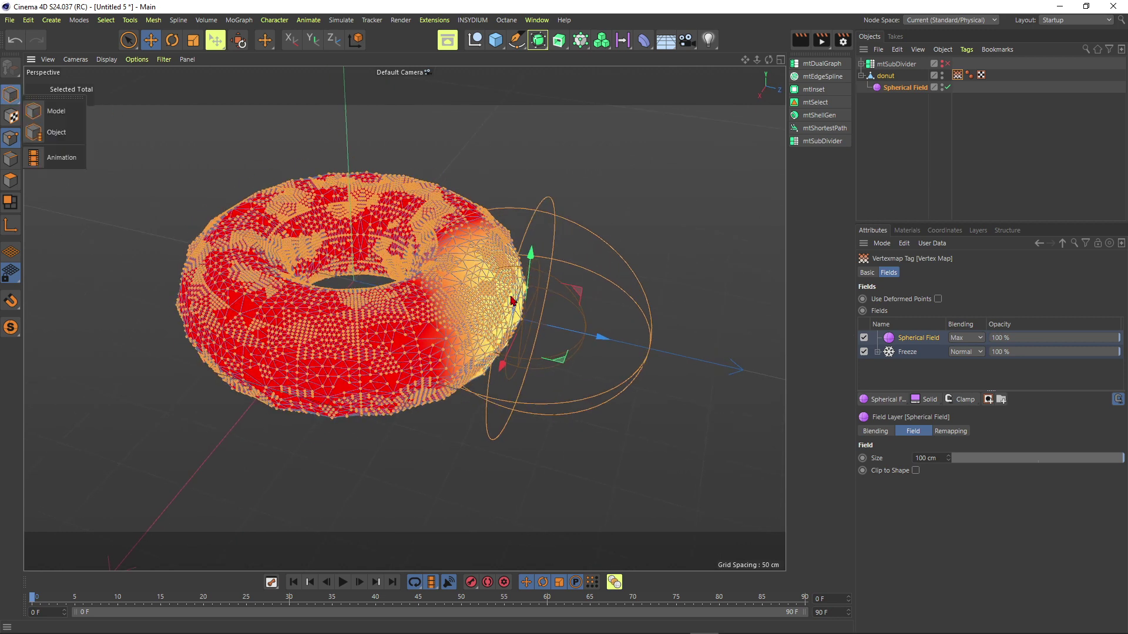
drag(486, 392, 392, 533)
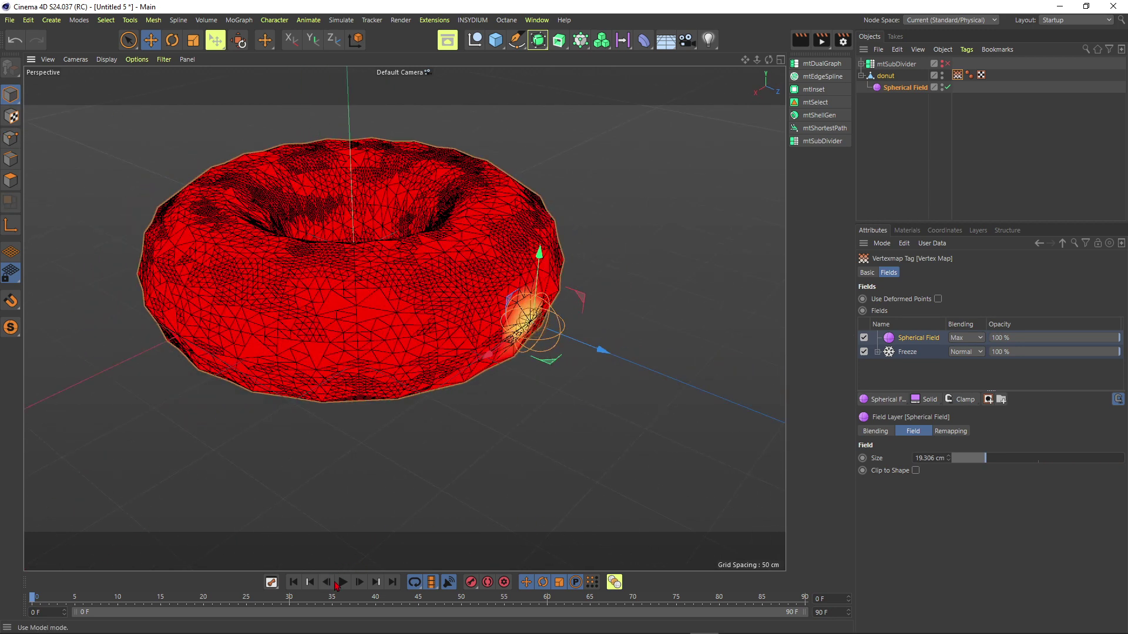
- Play the animation and examine from several angles how the vertex map grows across the donut
click(341, 583)
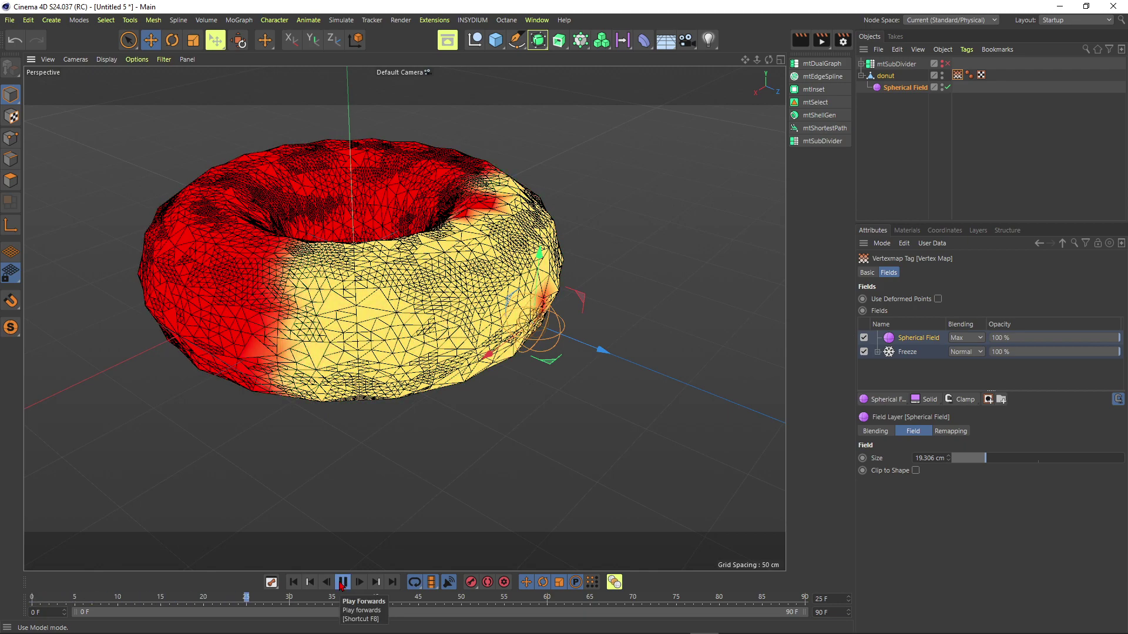
click(341, 583)
alt+drag(406, 243, 410, 240)
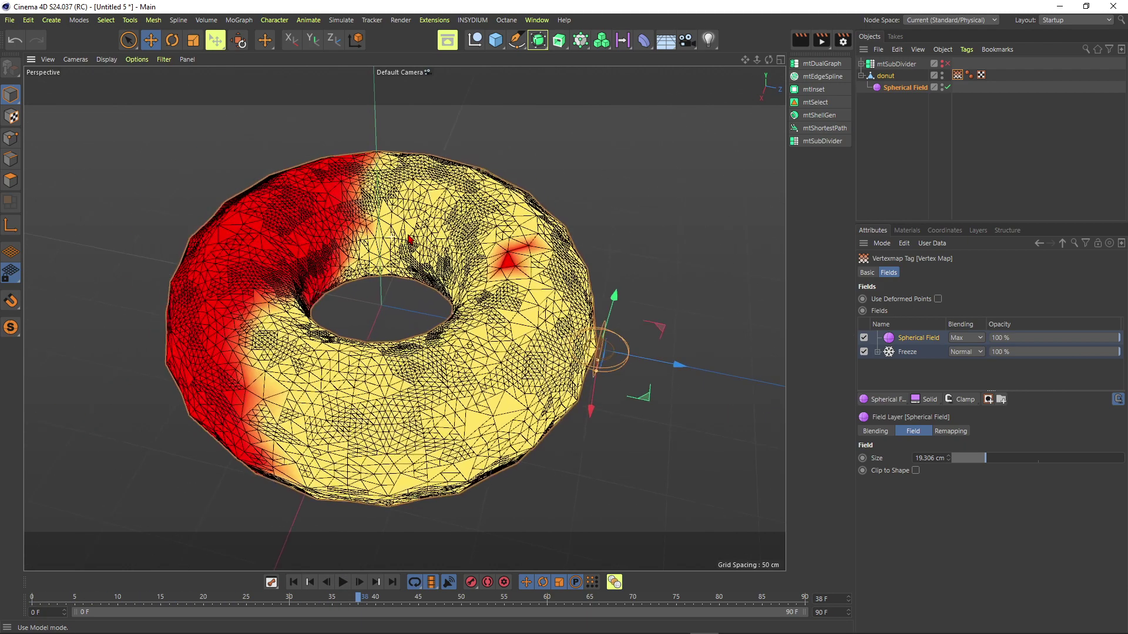
scroll(410, 239, up, 3)
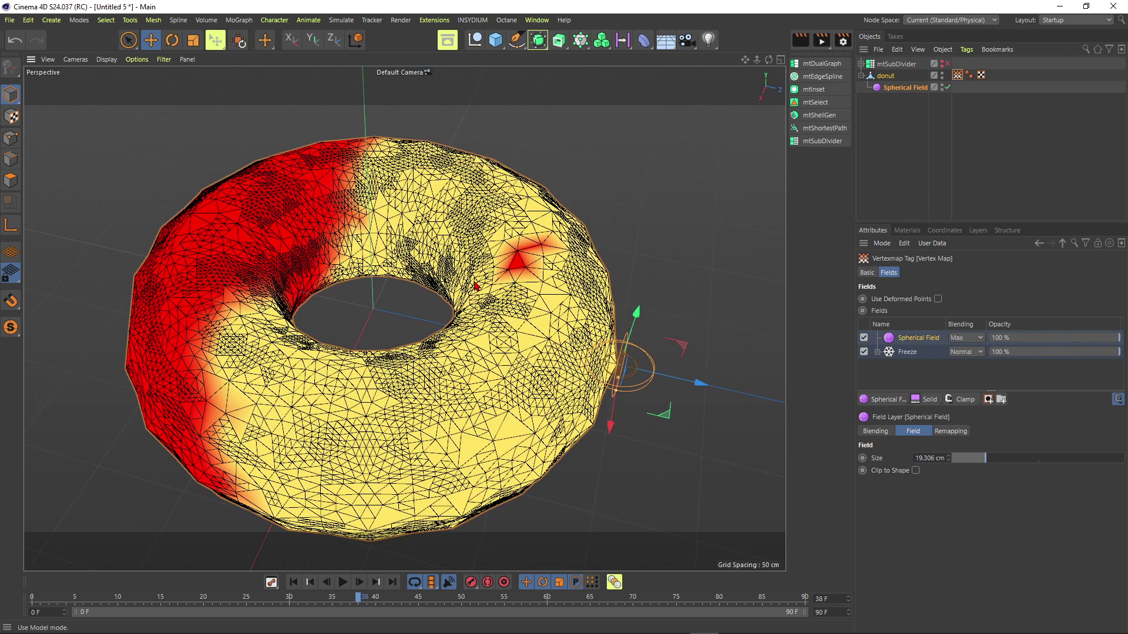
alt+drag(475, 286, 518, 273)
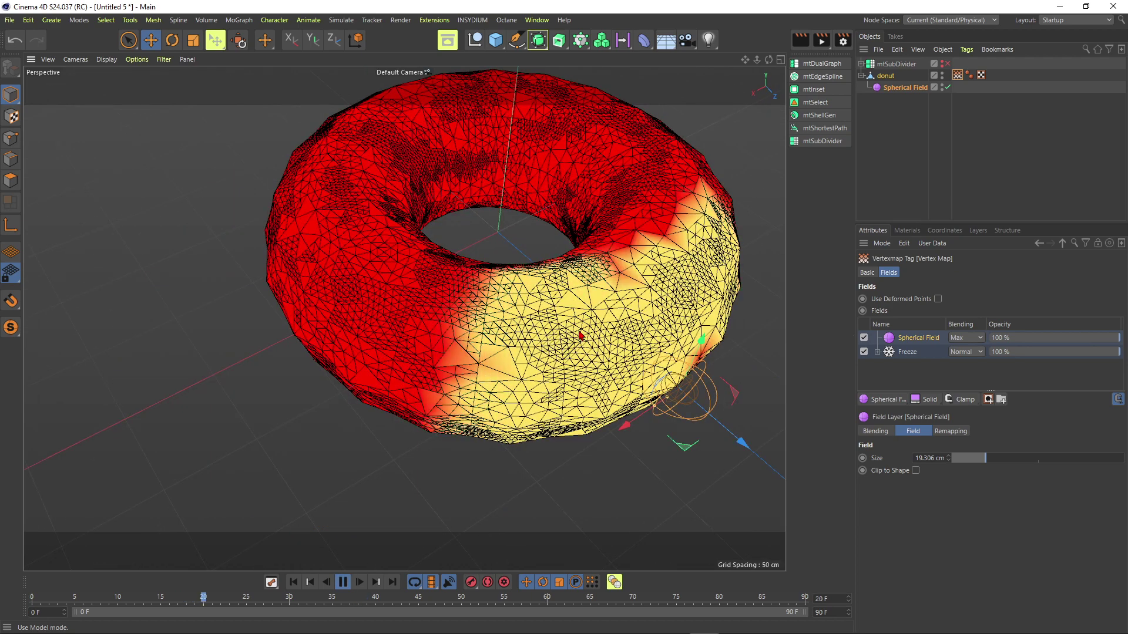
scroll(581, 336, down, 2)
mouse_move(562, 330)
alt+mouse_down()
mouse_move(550, 345)
mouse_move(594, 320)
mouse_move(581, 321)
alt+mouse_up()
alt+middle_drag(581, 320, 554, 329)
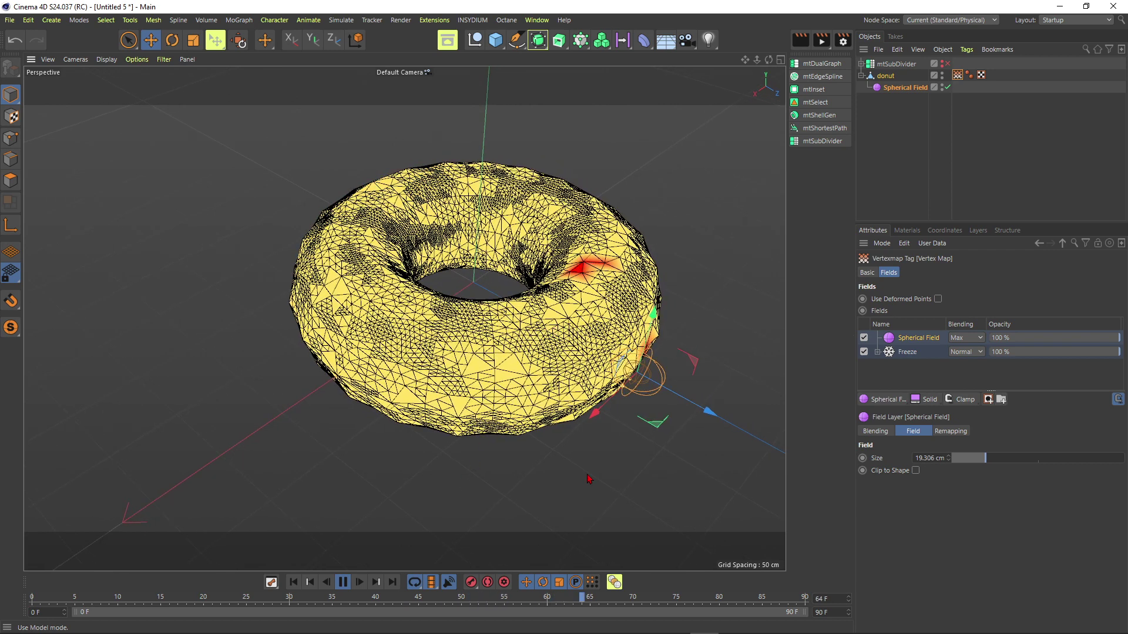
- Stop the playback and replace the vertex map's Spherical Field layer with a Shader Field
click(937, 338)
key(Delete)
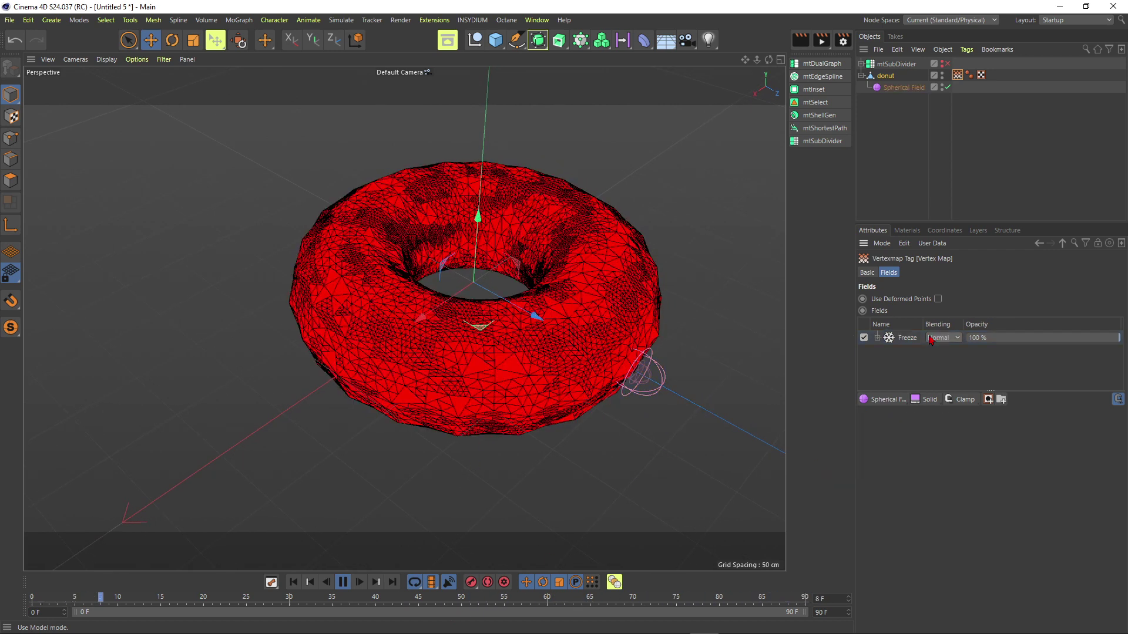
click(343, 582)
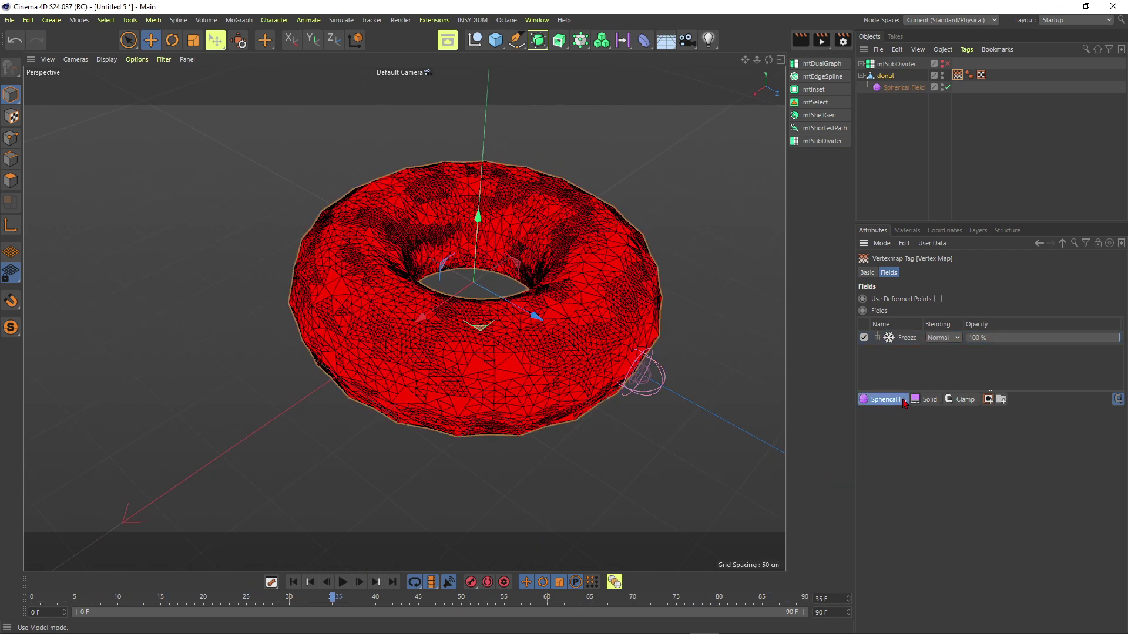
click(884, 400)
click(951, 414)
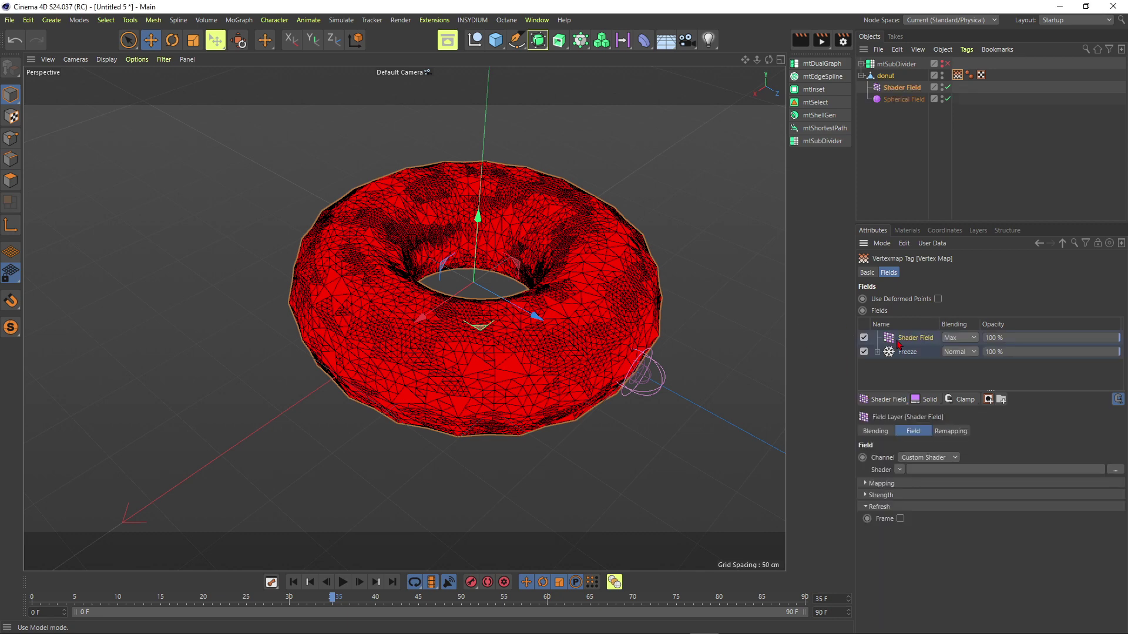
- Load a Noise shader into the vertex map's Shader Field and play the animation from the start to preview the growth
alt+drag(653, 245, 680, 242)
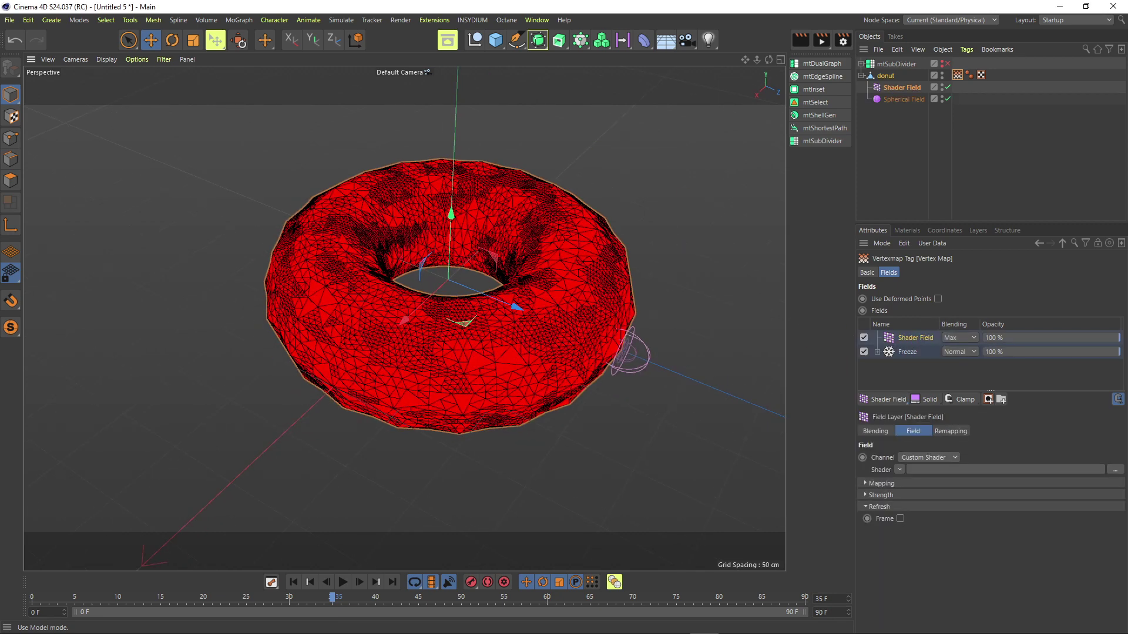
click(897, 470)
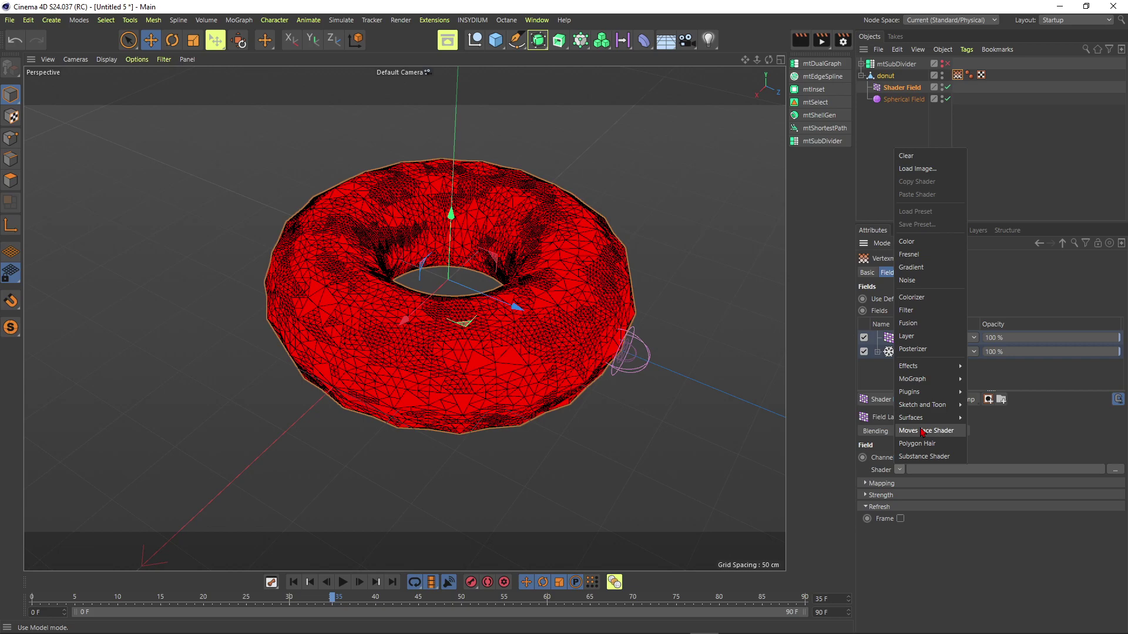
click(920, 297)
scroll(531, 187, up, 4)
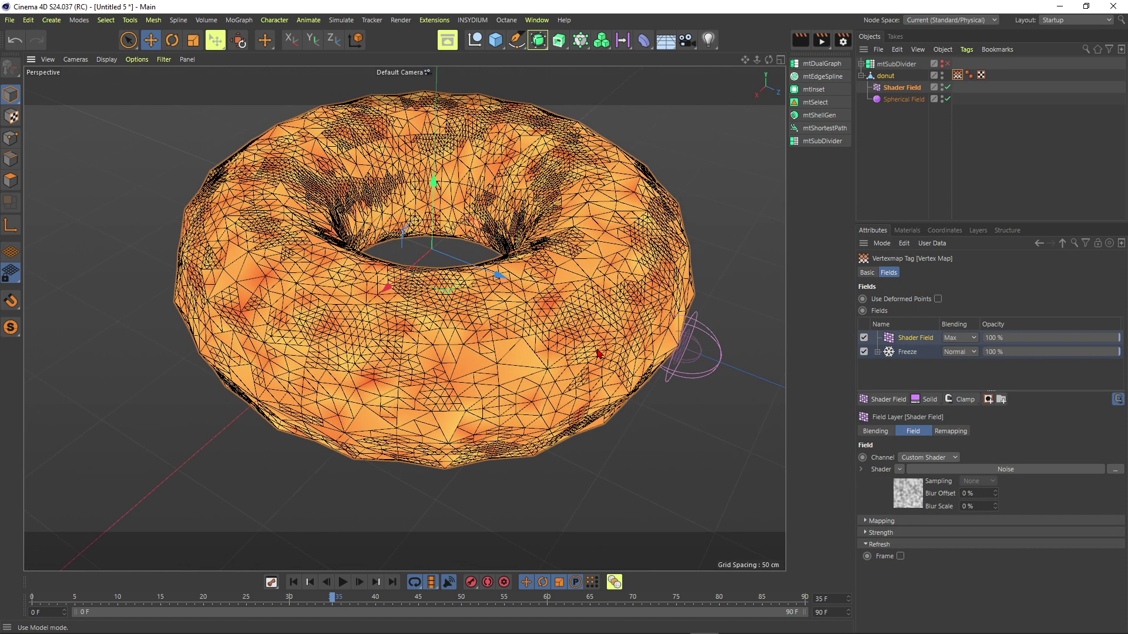
scroll(449, 269, down, 3)
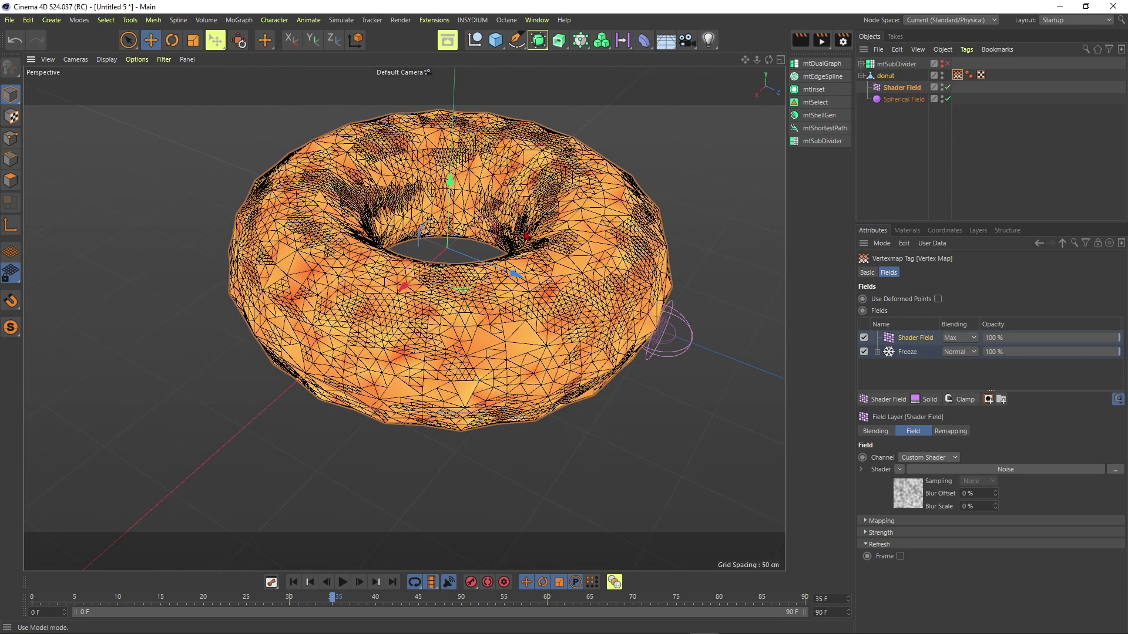
click(293, 582)
click(344, 582)
click(344, 582)
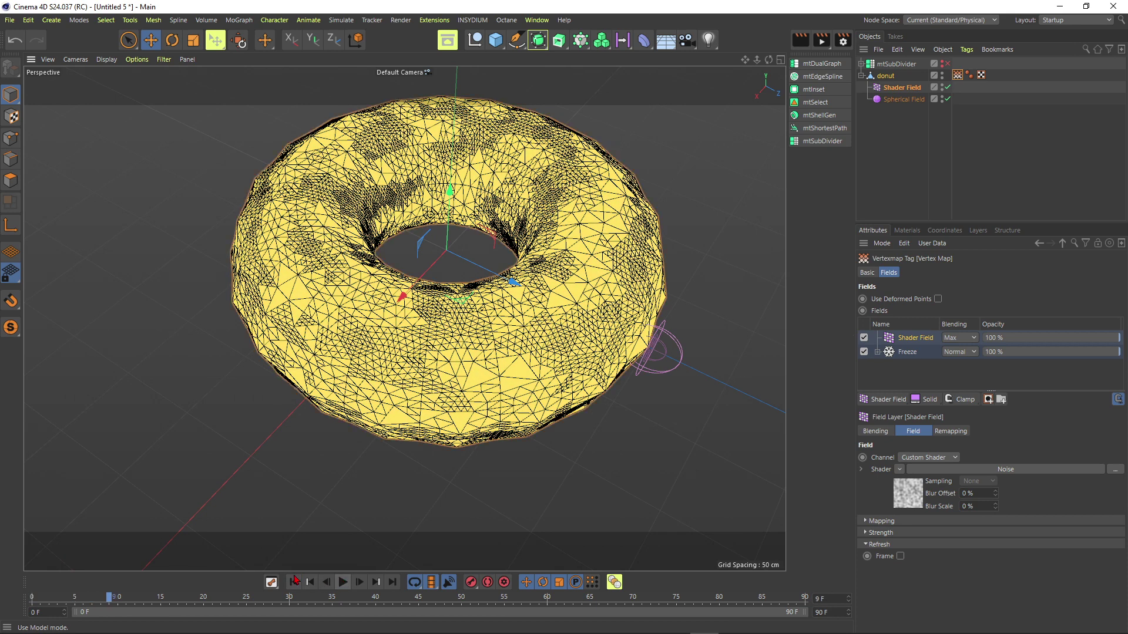
click(293, 582)
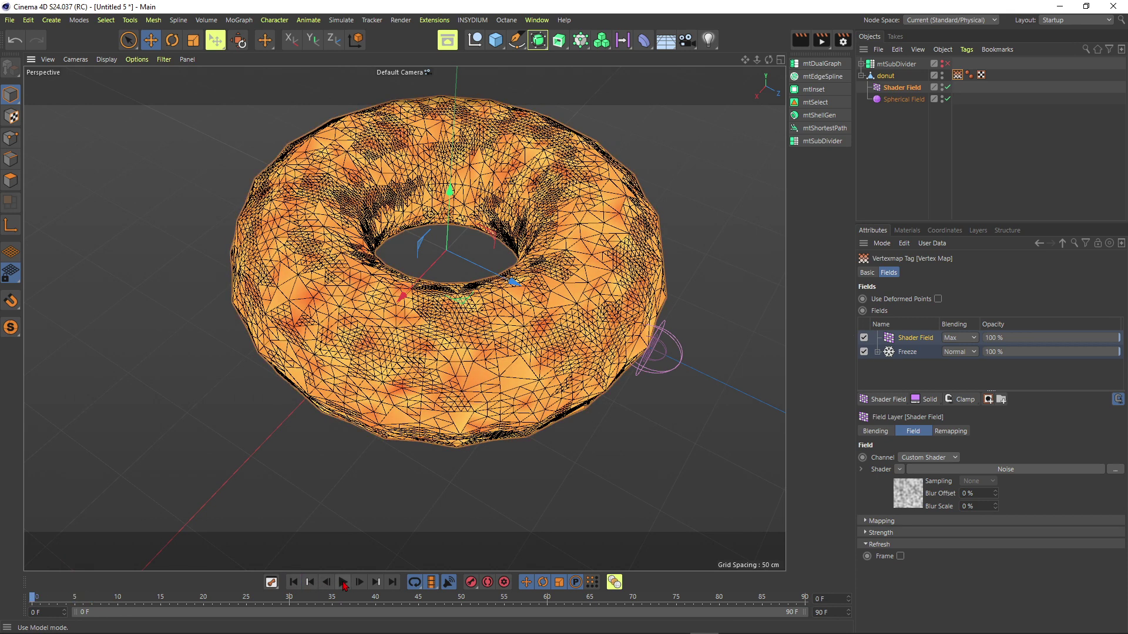
- Set the noise's Global Scale to 300 %, Brightness to -20 % and Contrast to 91 %, and preview the growth from frame 0
click(987, 471)
double_click(956, 445)
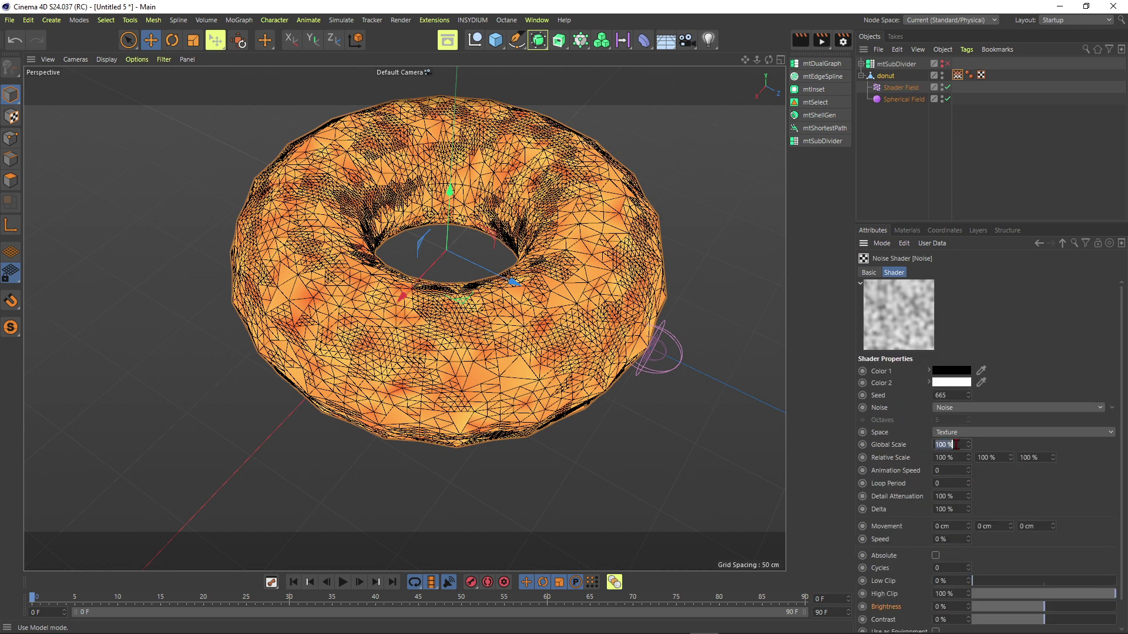
text(300)
key(Return)
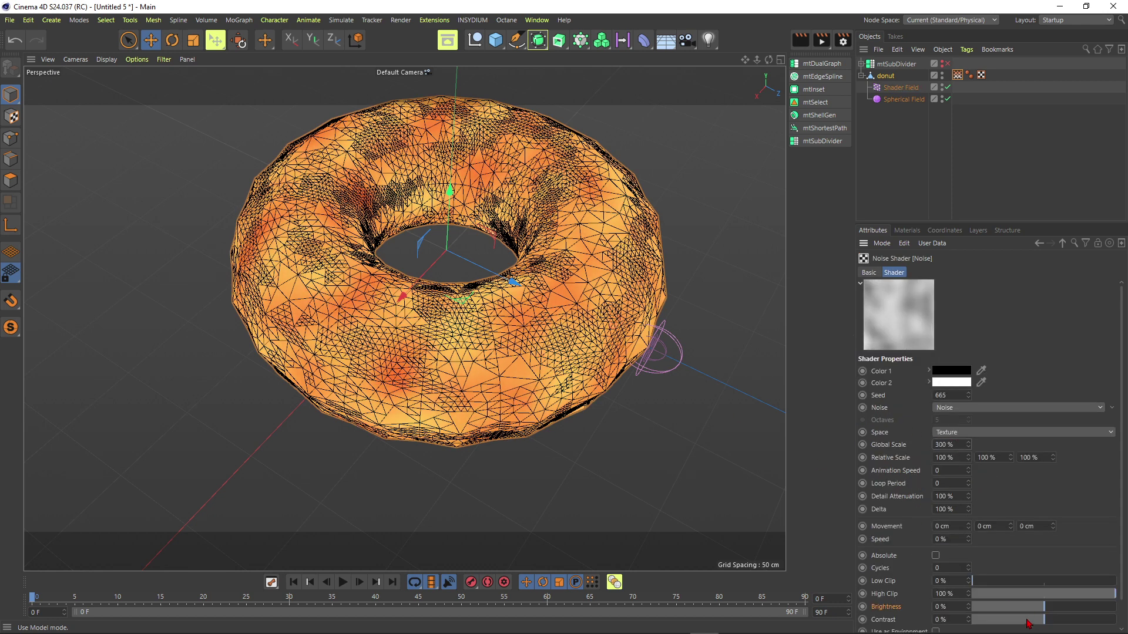
drag(1037, 620, 1114, 629)
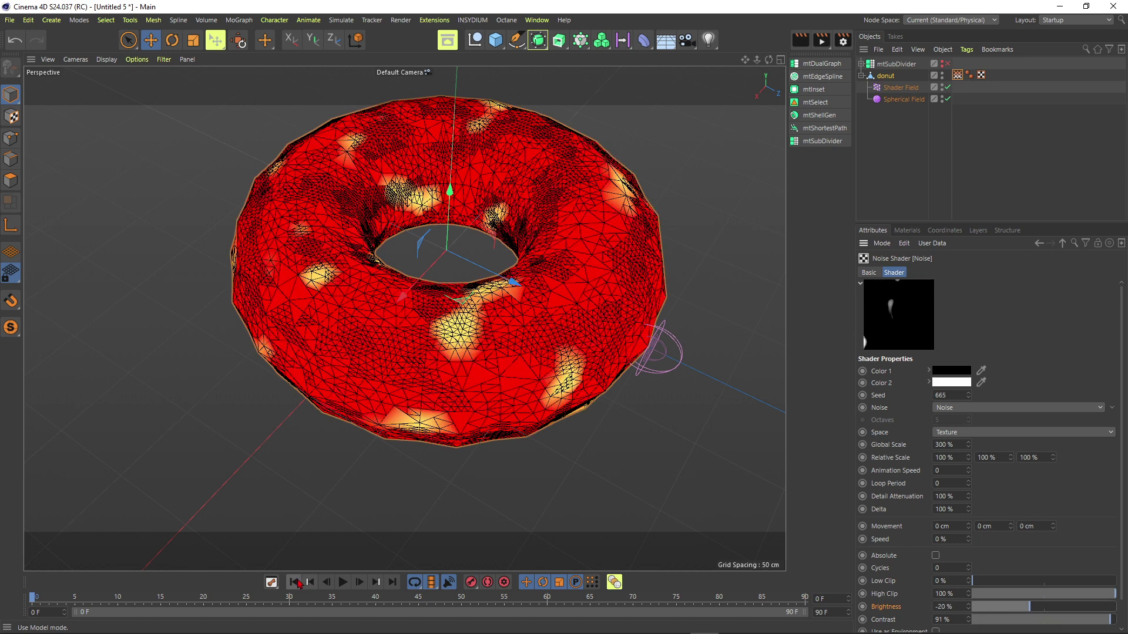
click(344, 583)
click(344, 584)
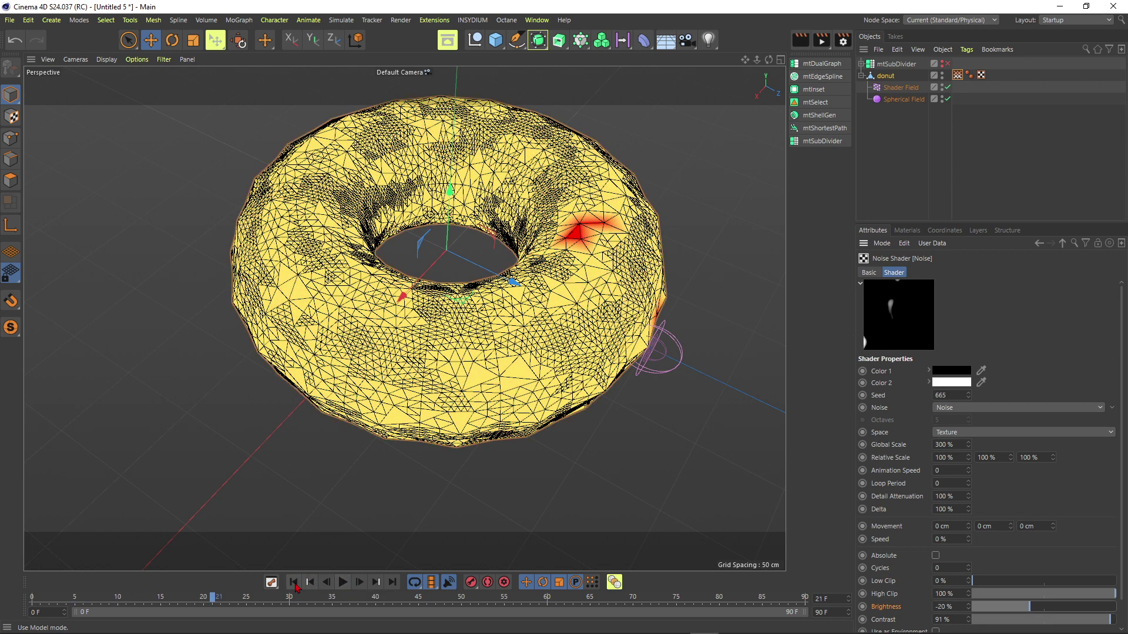
click(293, 582)
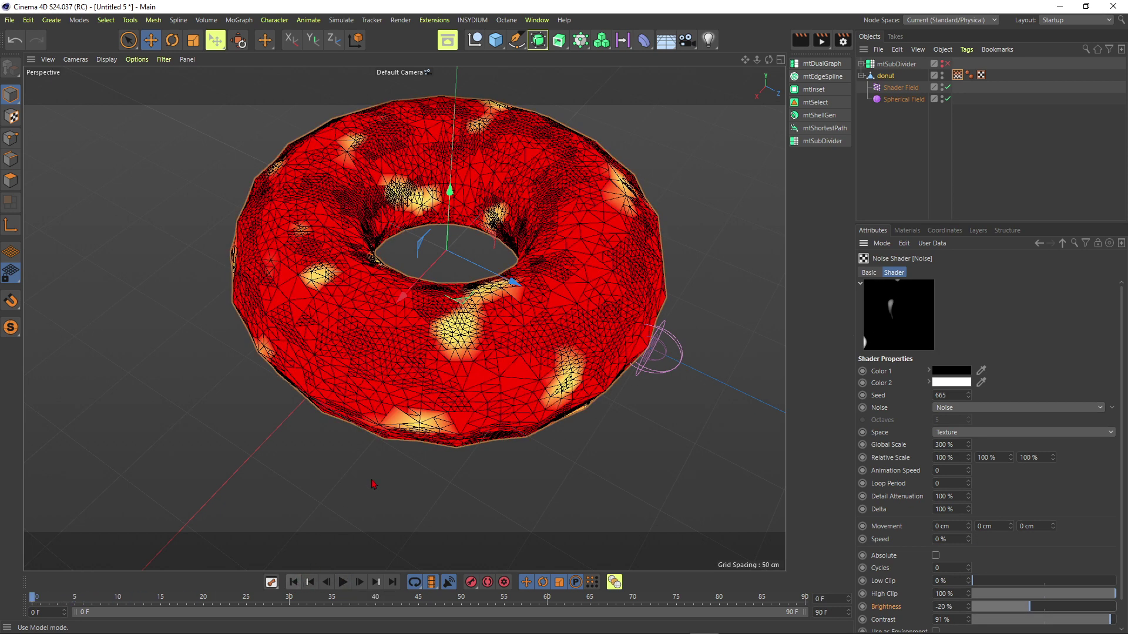
- Set the Effect Strength of the vertex map's Freeze layer to 50 % and play the animation
click(959, 76)
click(908, 354)
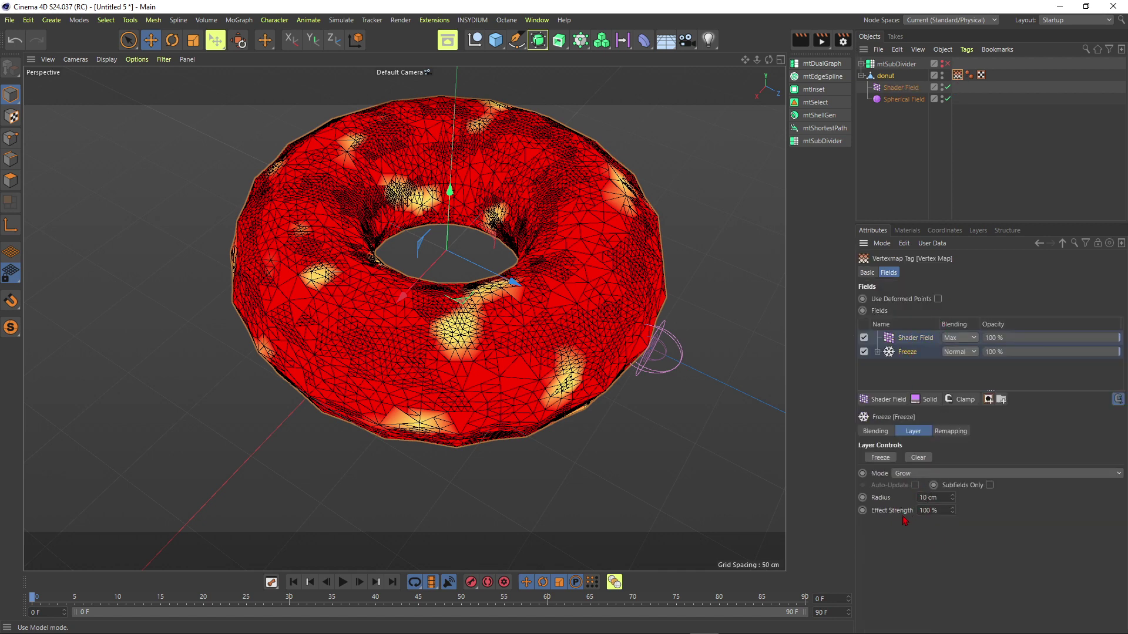
double_click(941, 512)
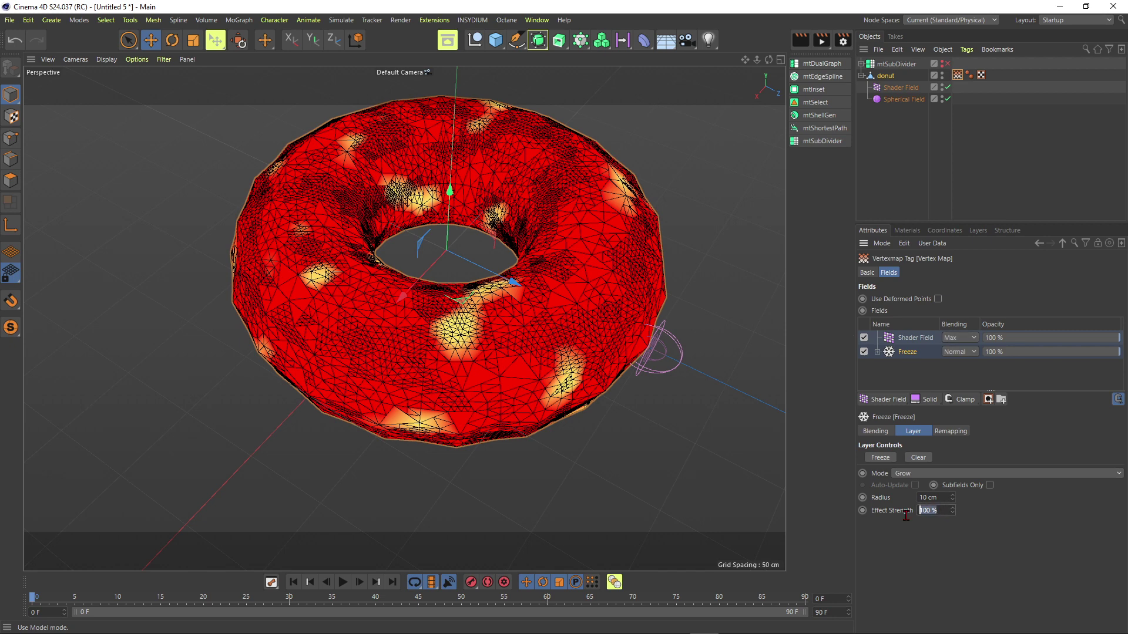
text(50)
click(342, 583)
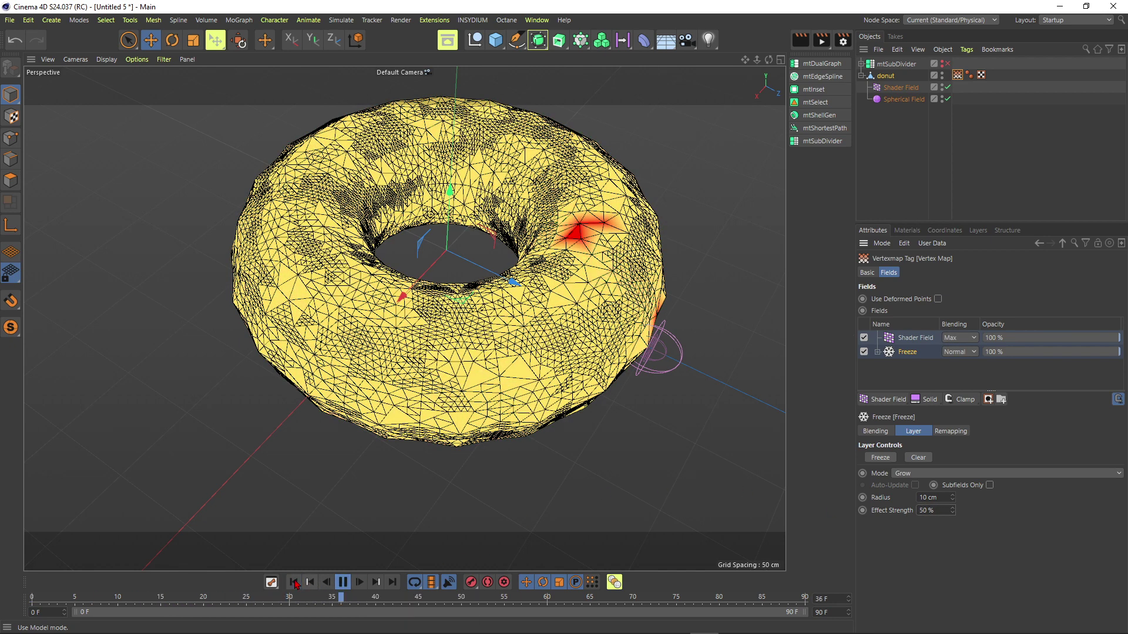
- Lower the Freeze layer's Effect Strength to 20 % and its Radius to 8 cm
double_click(927, 509)
text(20)
key(Return)
drag(940, 498, 838, 510)
text(8)
key(Return)
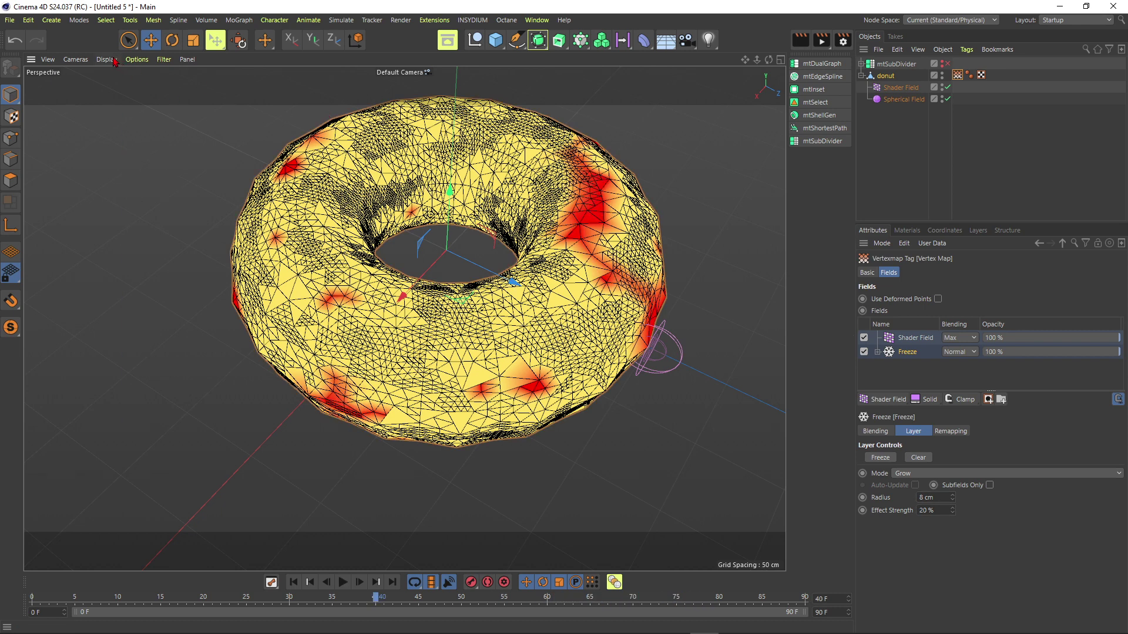
- Switch the viewport to shading without wireframe lines and replay the vertex map growth, ending back at frame 0
click(106, 59)
click(140, 82)
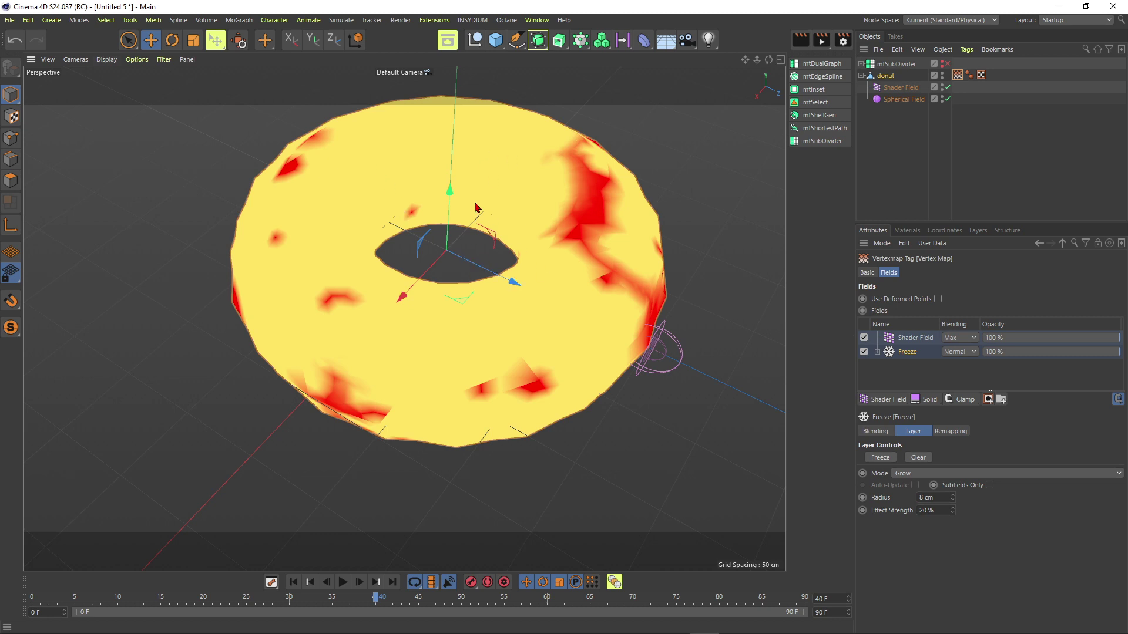
click(293, 583)
click(343, 582)
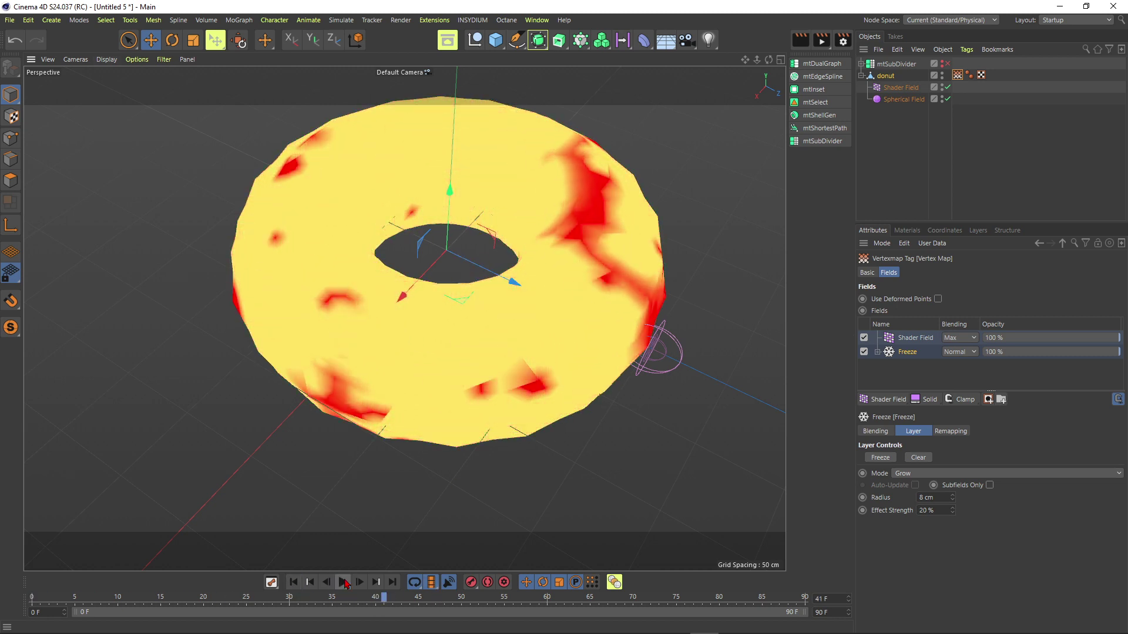
click(344, 582)
click(293, 582)
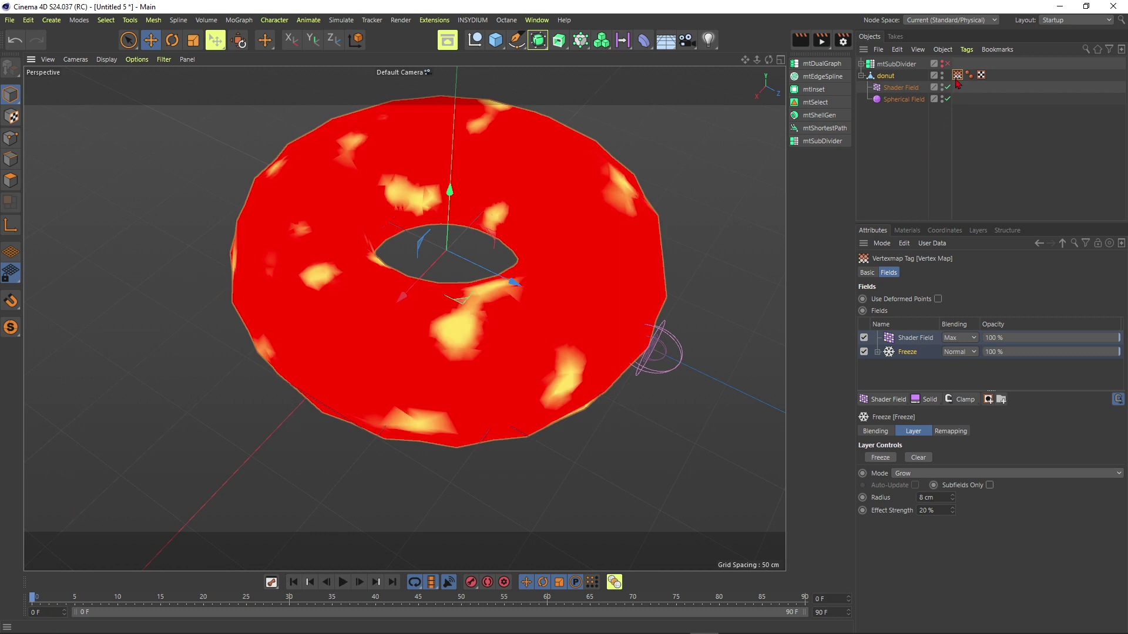
- Reopen the Shader Field's noise settings, play ahead to frame 20, and keyframe Brightness there at -20 %
click(911, 339)
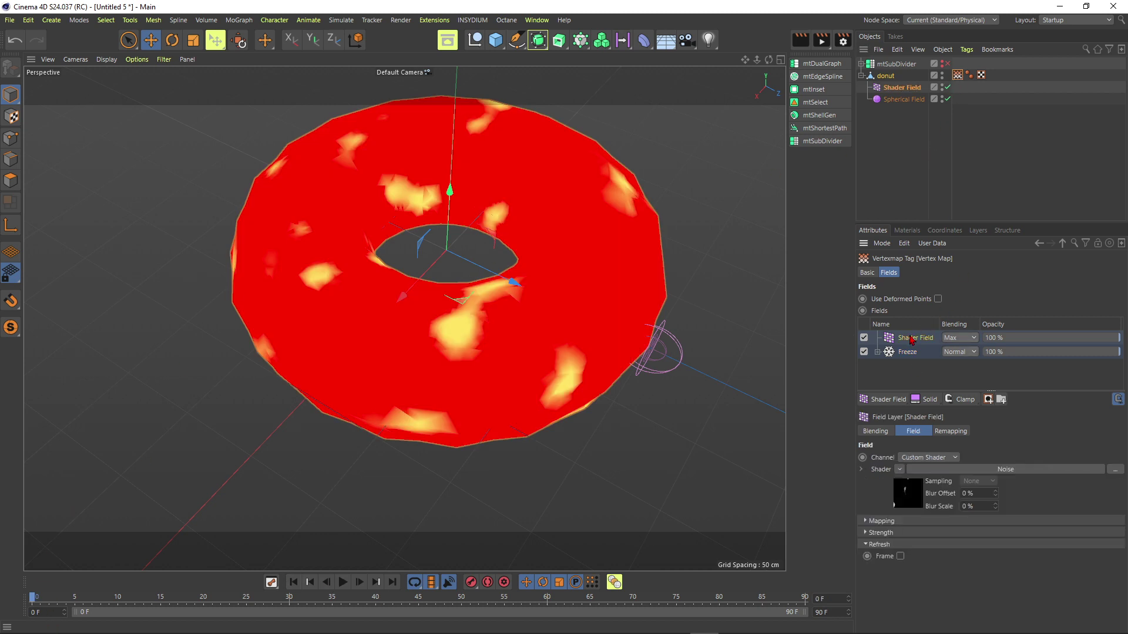
click(941, 470)
scroll(923, 433, down, 2)
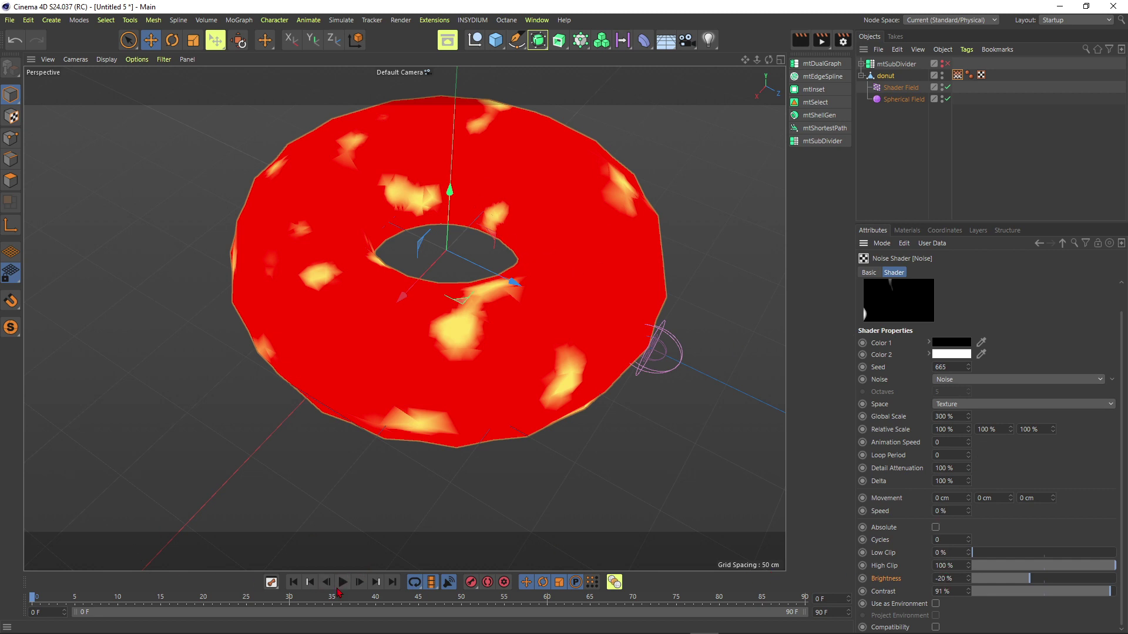
click(342, 582)
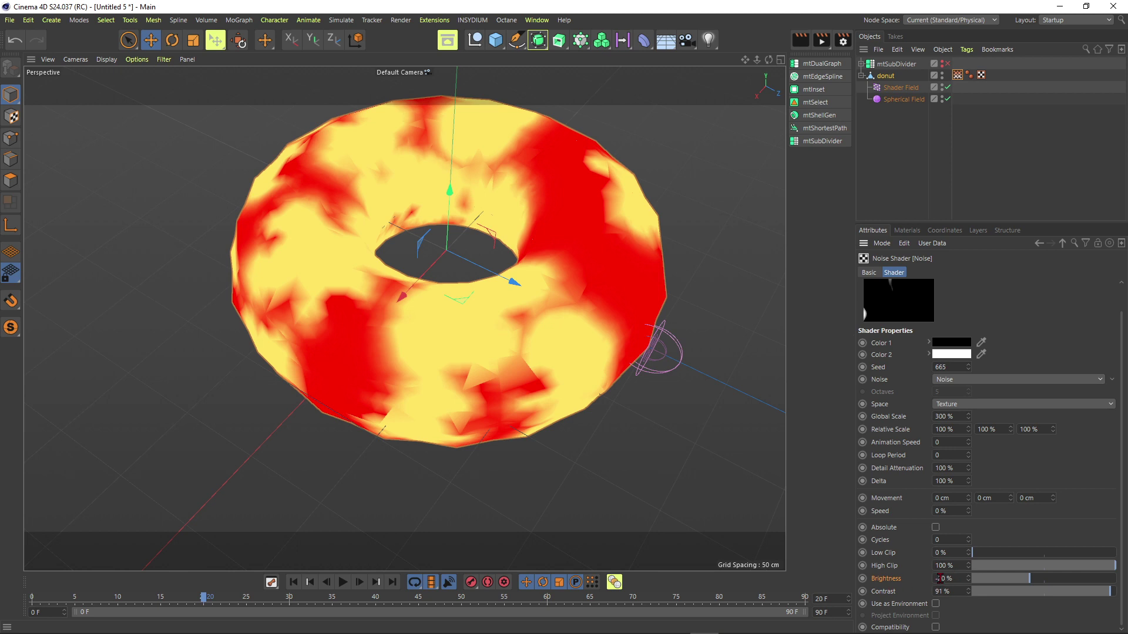
click(863, 581)
- Keyframe the noise's Brightness at -50 % on frame 0 and play the animation to check the growth
click(296, 584)
click(1018, 581)
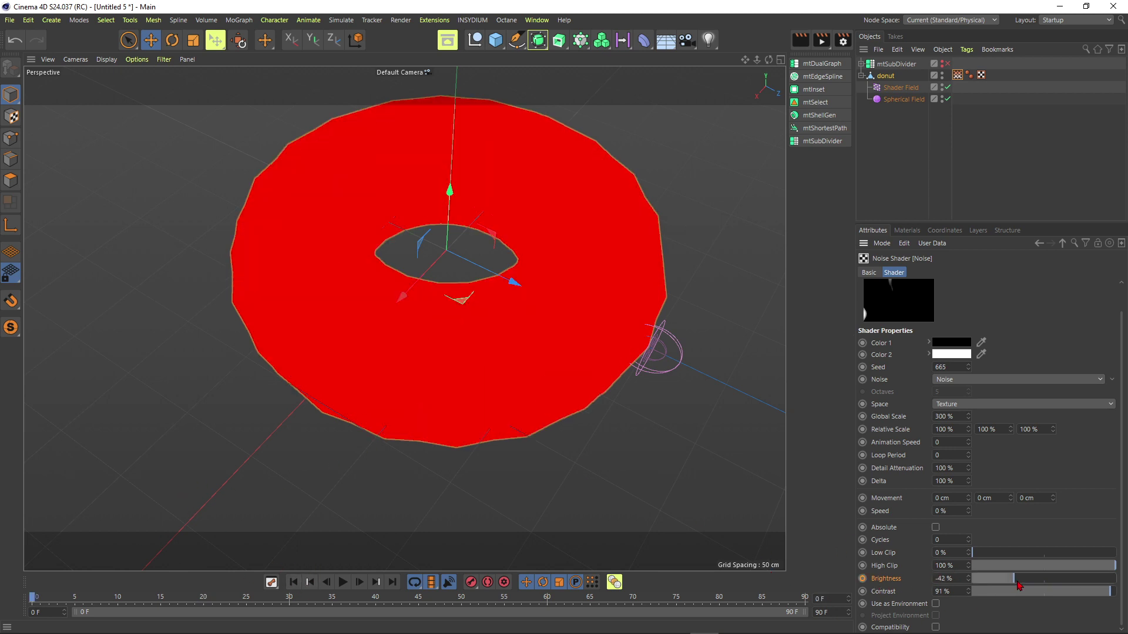
drag(957, 578, 886, 578)
text(-50)
key(Return)
click(343, 582)
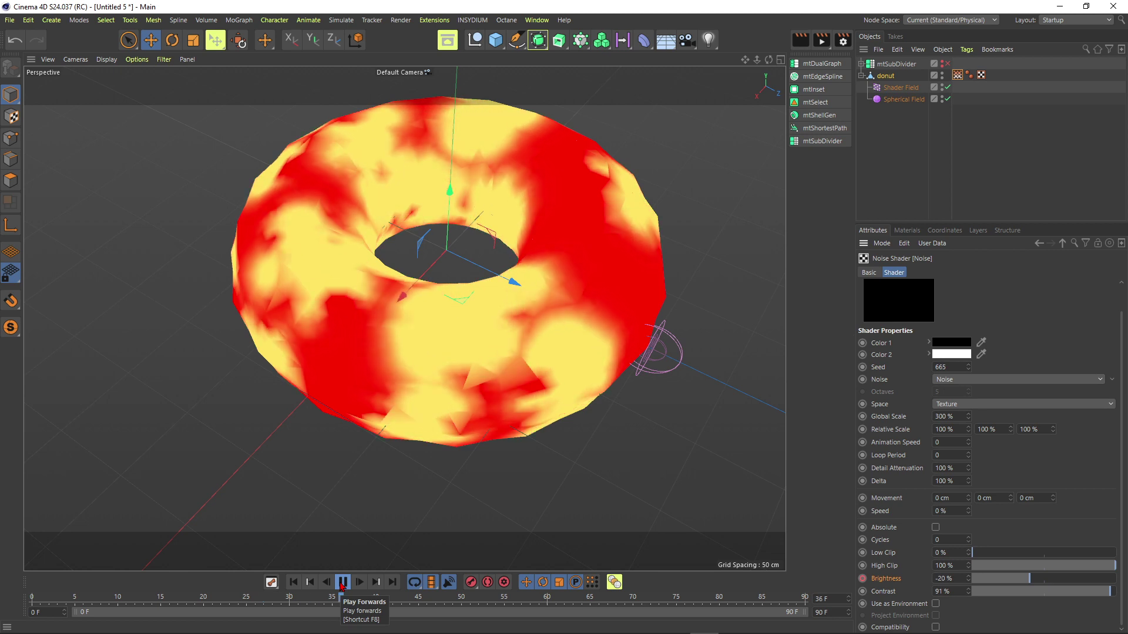
click(342, 584)
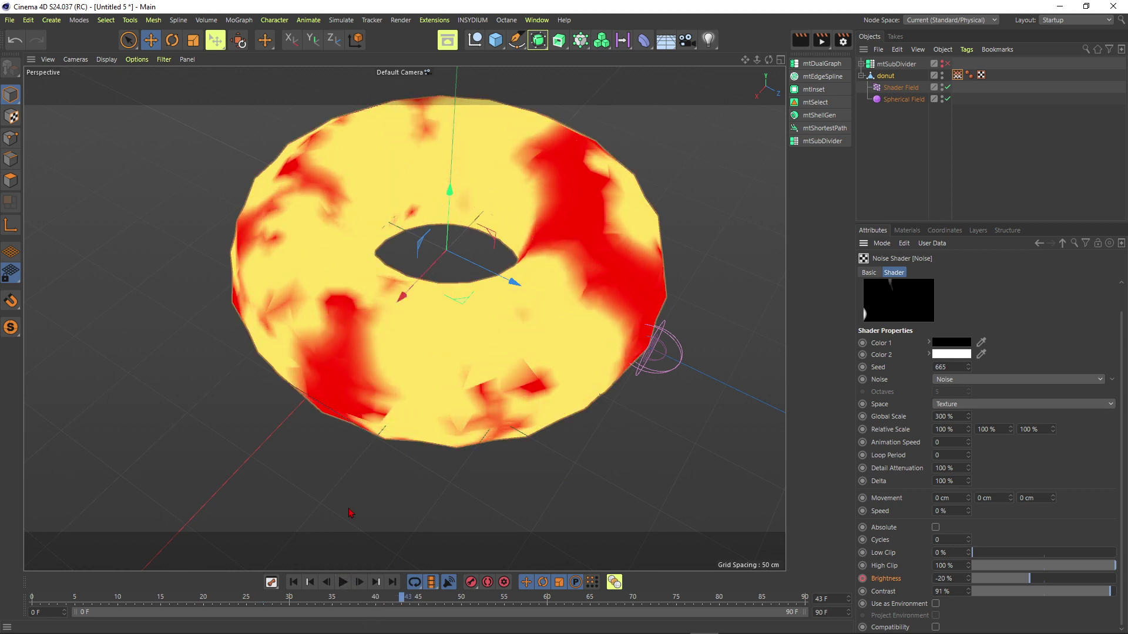
click(343, 583)
click(343, 584)
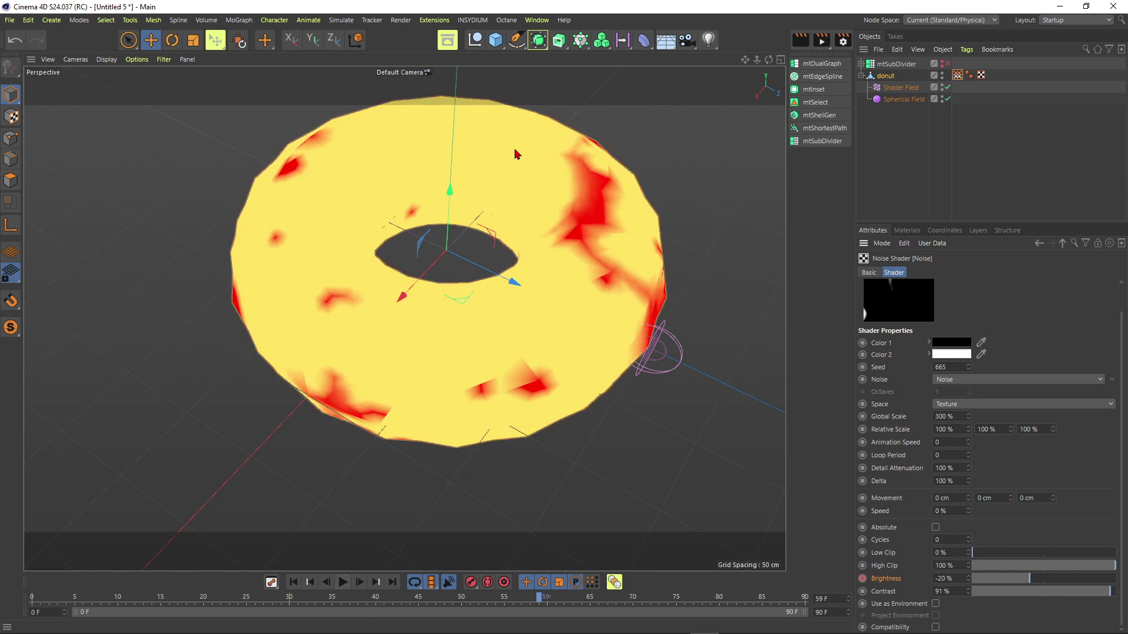
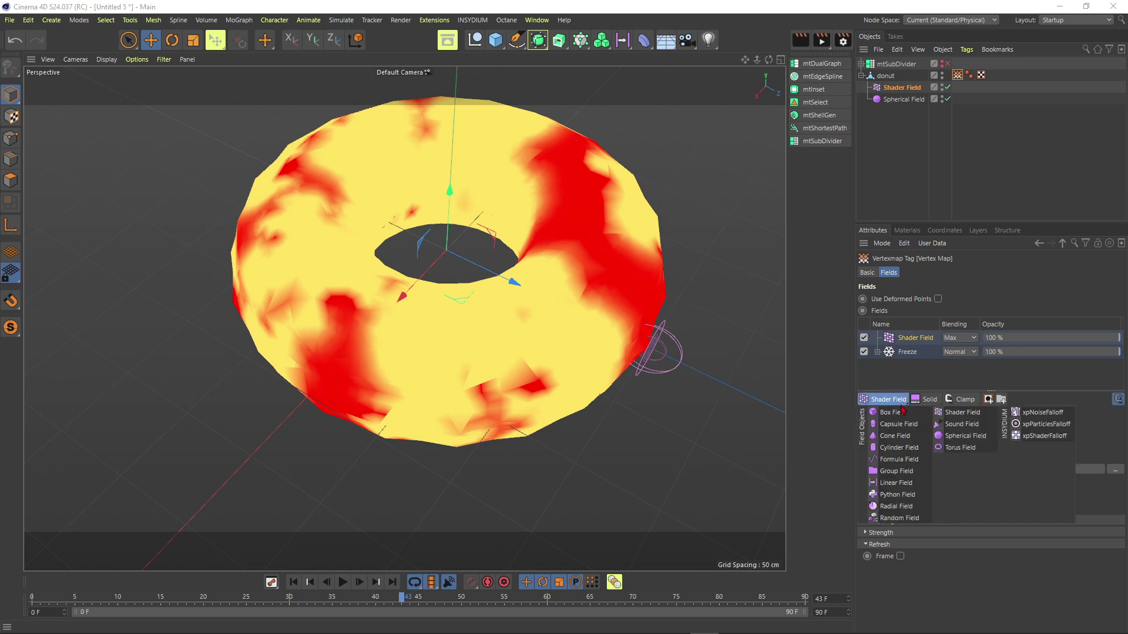
- Add a Random Field above the Shader Field with Overlay blending and 300 % Scale, and preview the animation
click(899, 518)
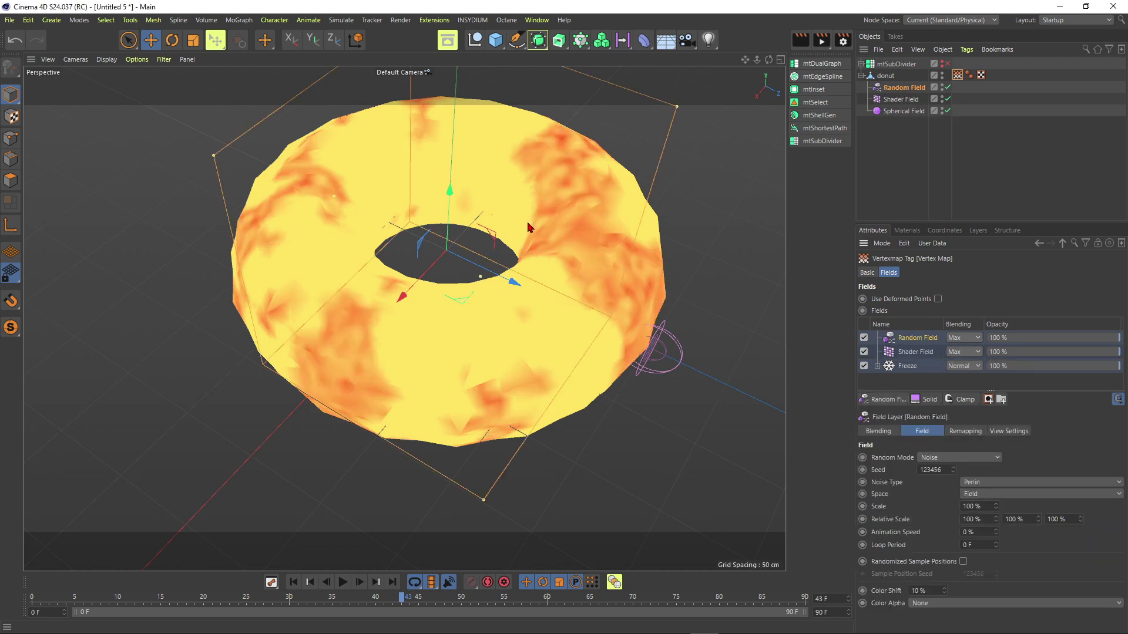
click(975, 338)
click(969, 418)
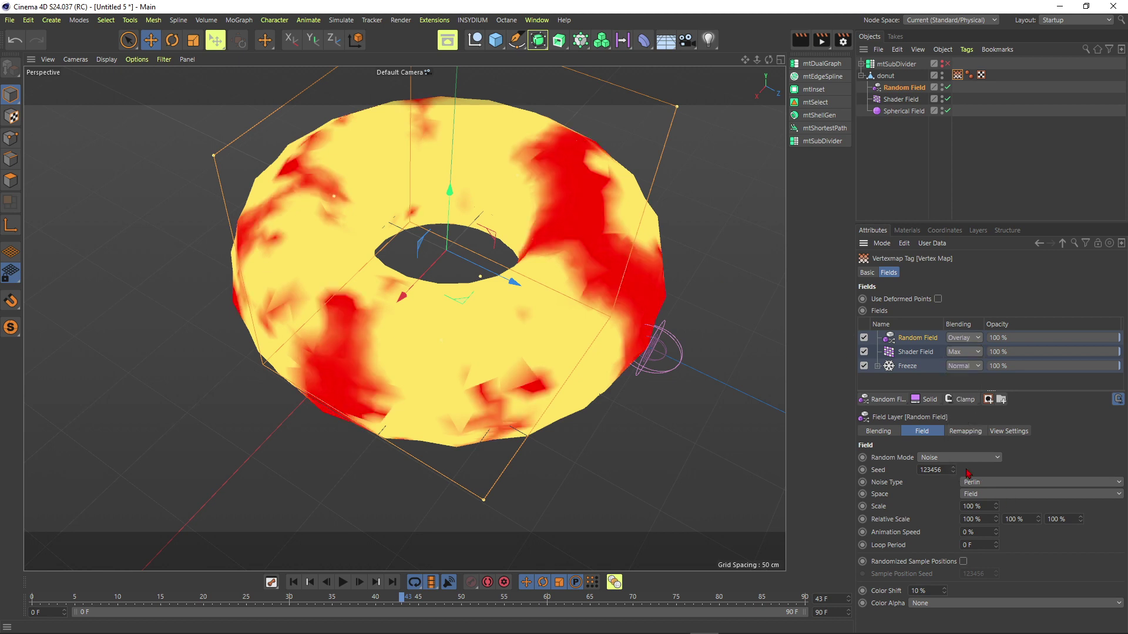
click(978, 507)
text(300)
key(Return)
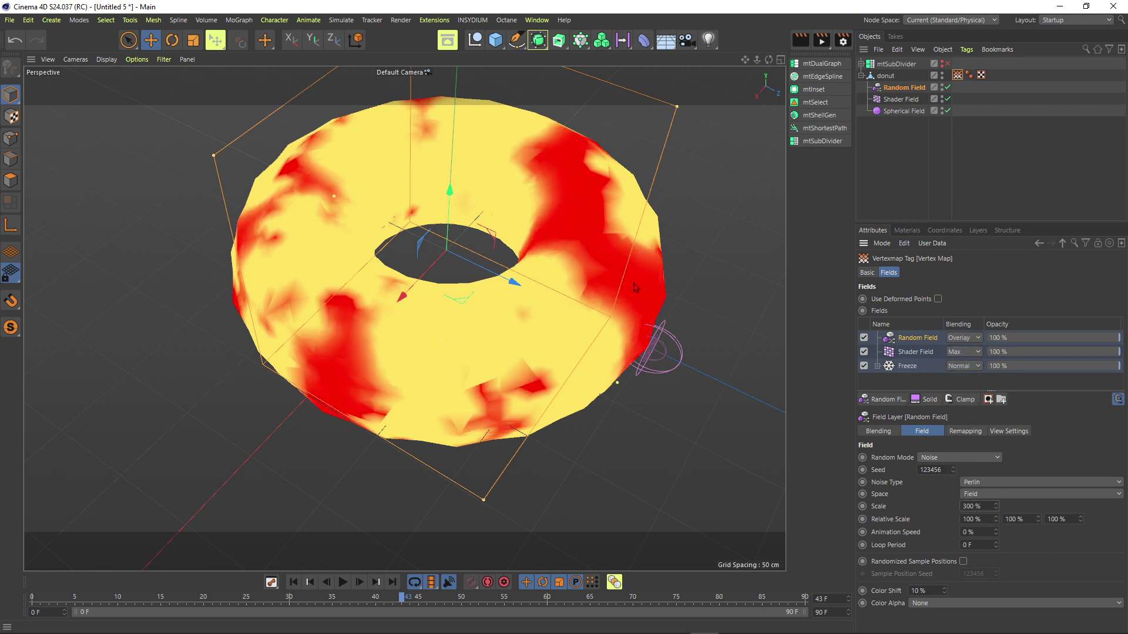
click(309, 582)
click(343, 582)
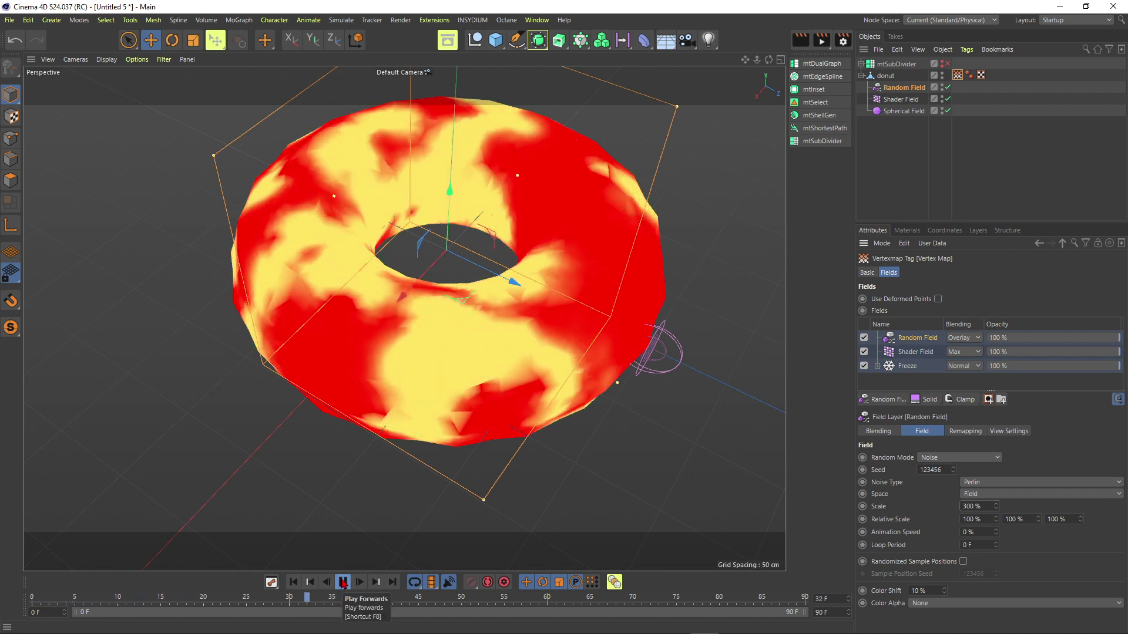
click(343, 582)
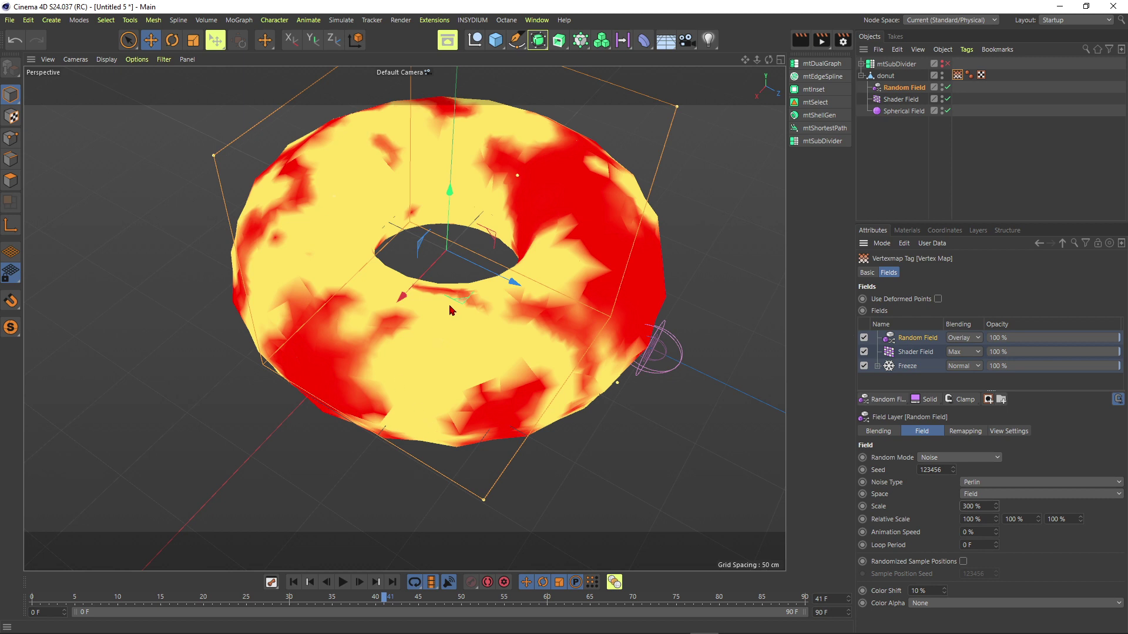
- Add a second Random Field to the vertex map, set its blending to Overlay and its Scale to 300 %
click(887, 399)
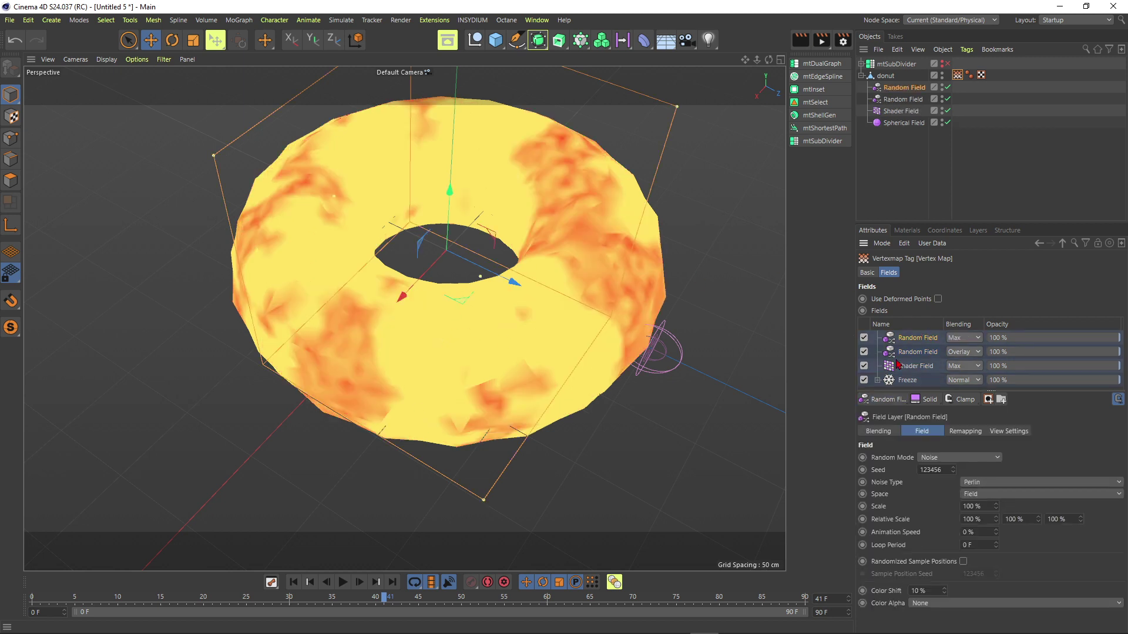
click(967, 337)
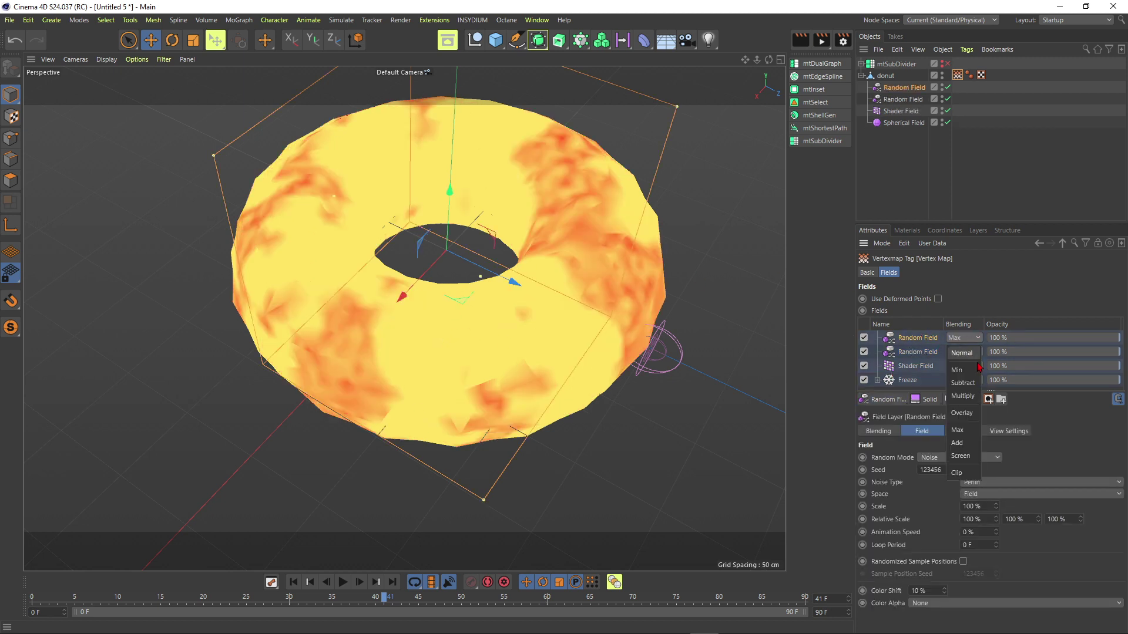
click(963, 421)
click(986, 506)
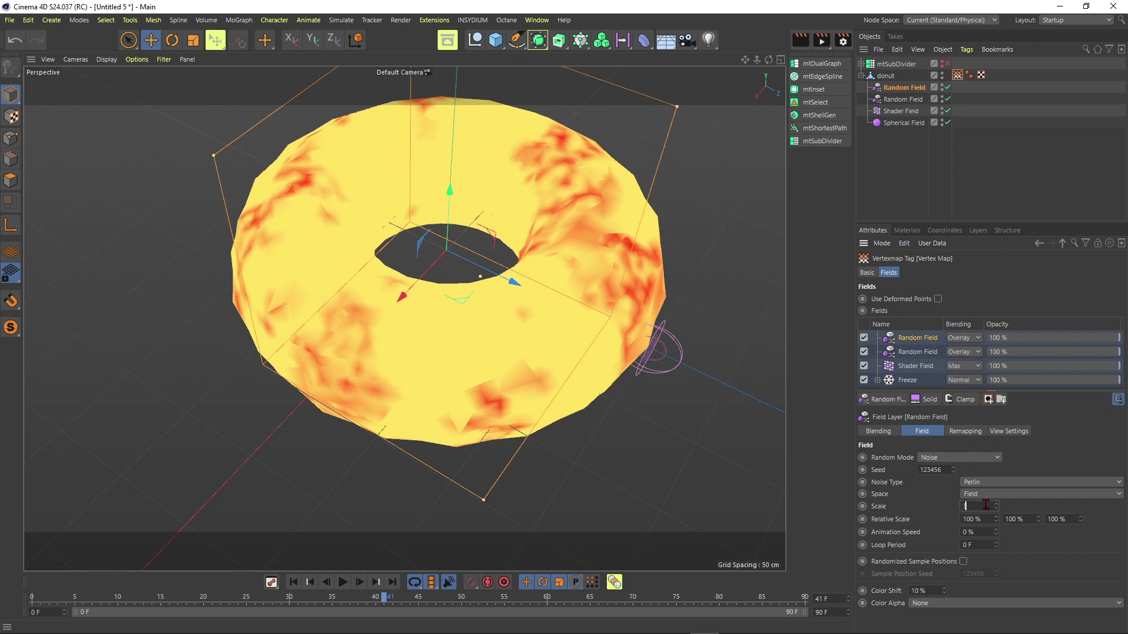
text(300)
key(Return)
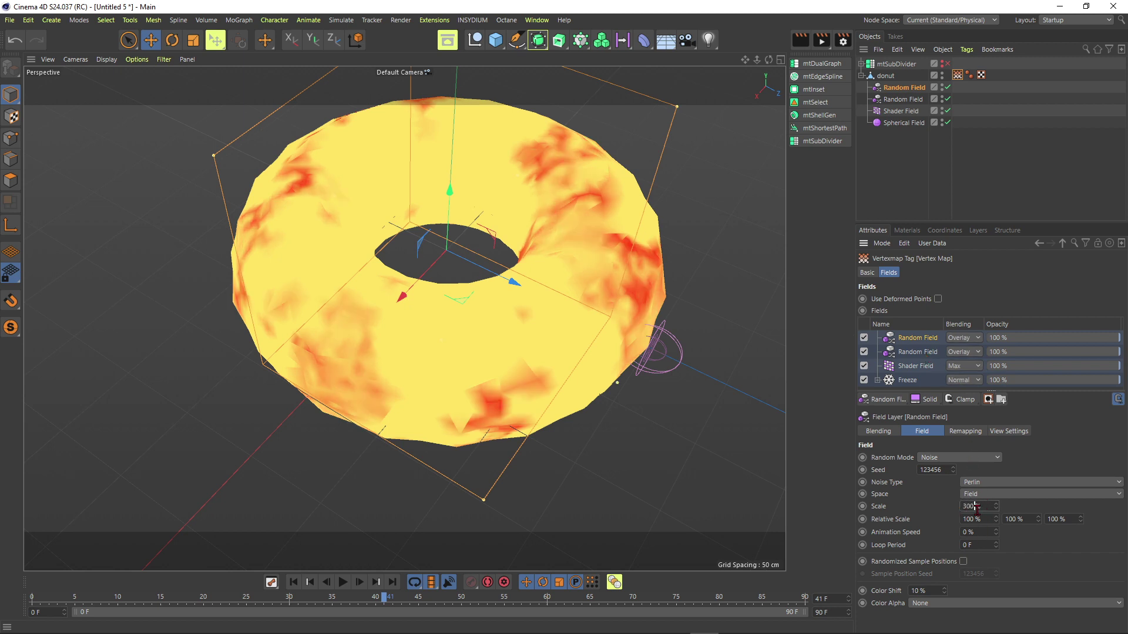
- Set the top Random Field's Scale to 300 %, extend the timeline to 150 frames and preview the vertex map growth
text(250)
key(Return)
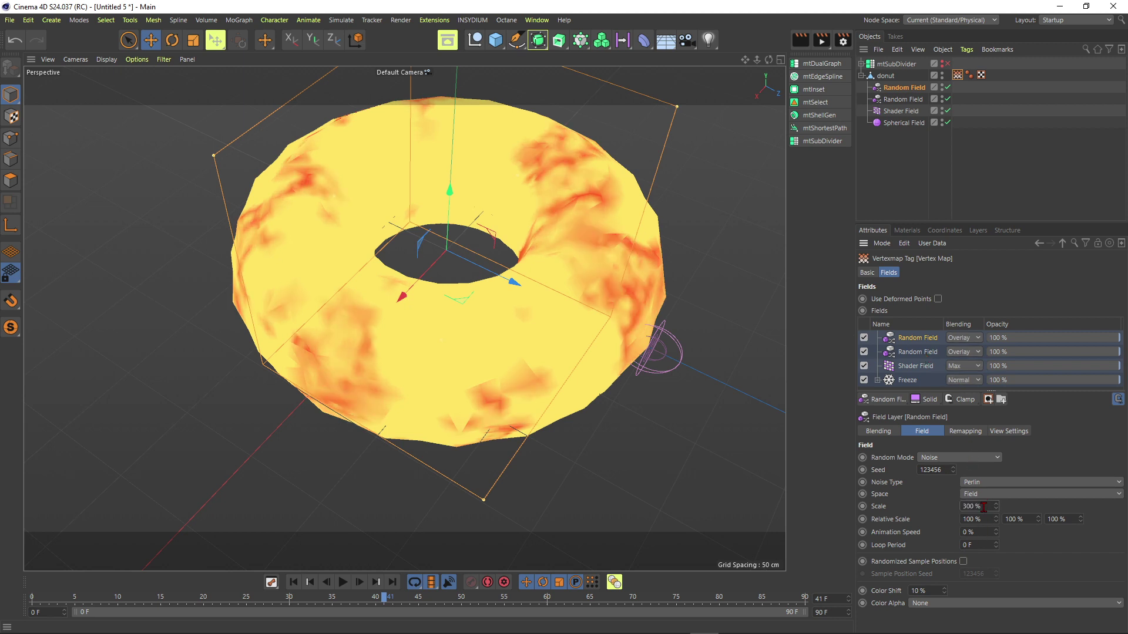
click(343, 582)
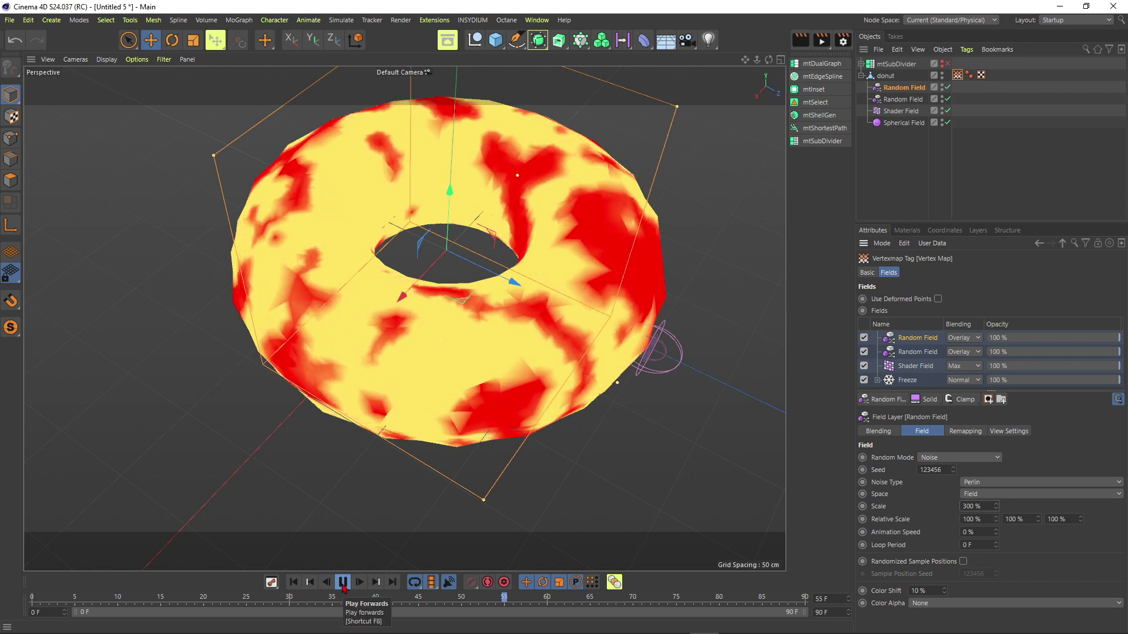
scroll(537, 212, down, 3)
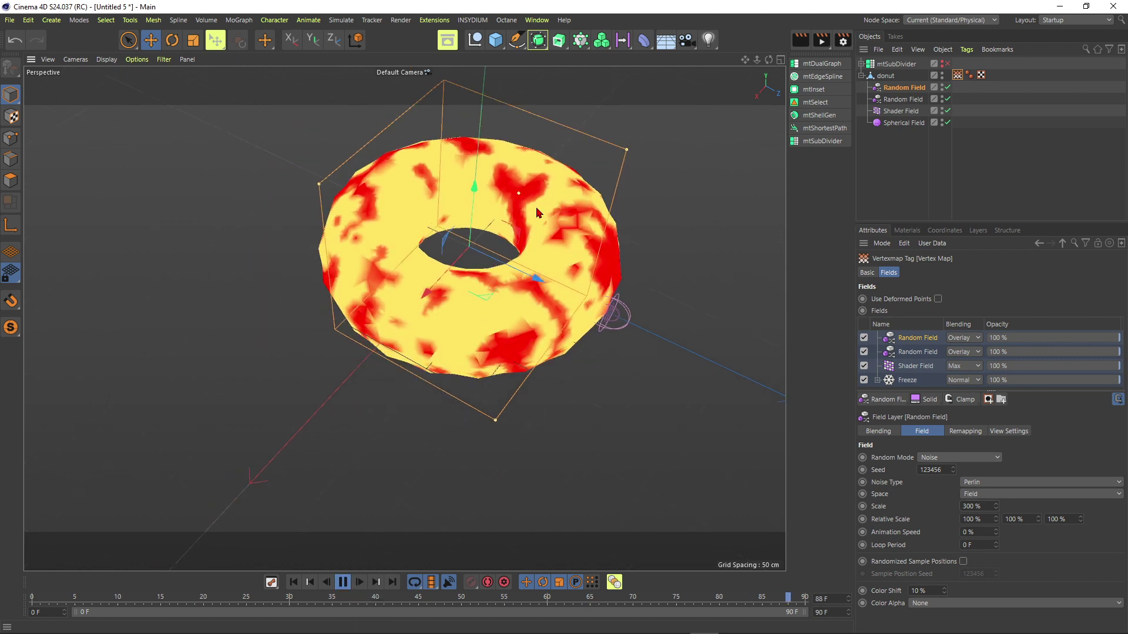
alt+drag(536, 208, 479, 223)
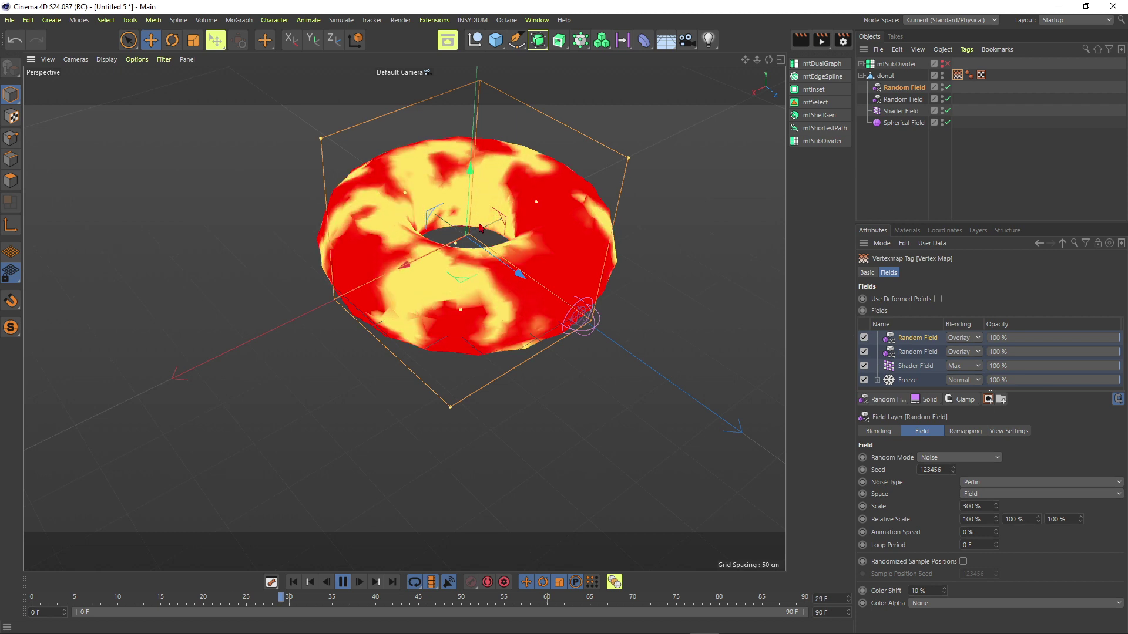
scroll(480, 228, up, 2)
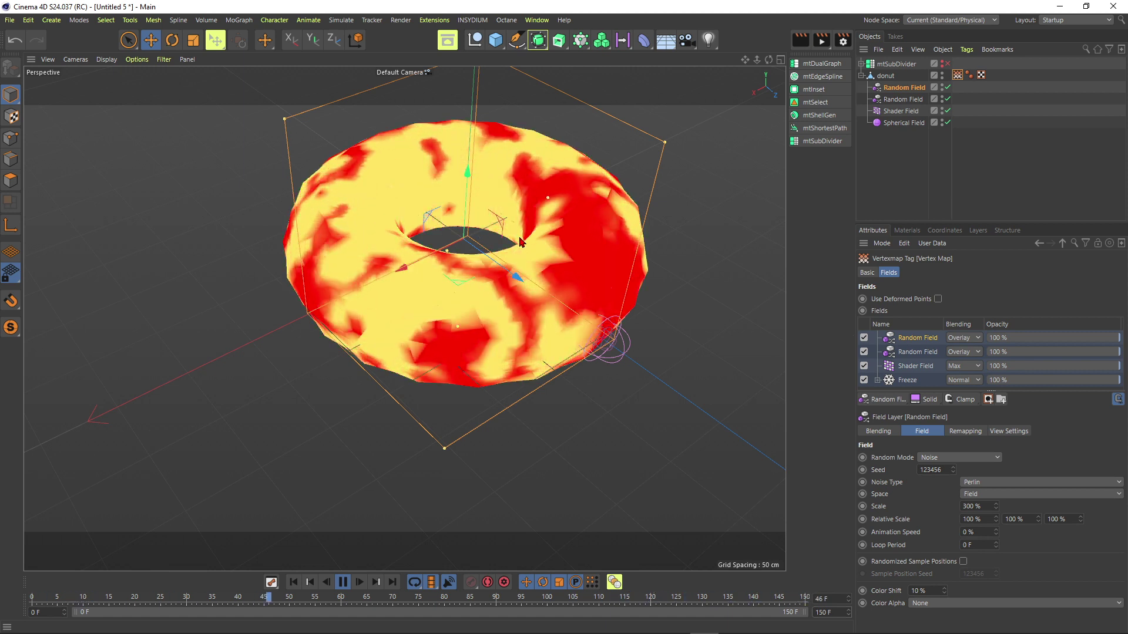
click(343, 582)
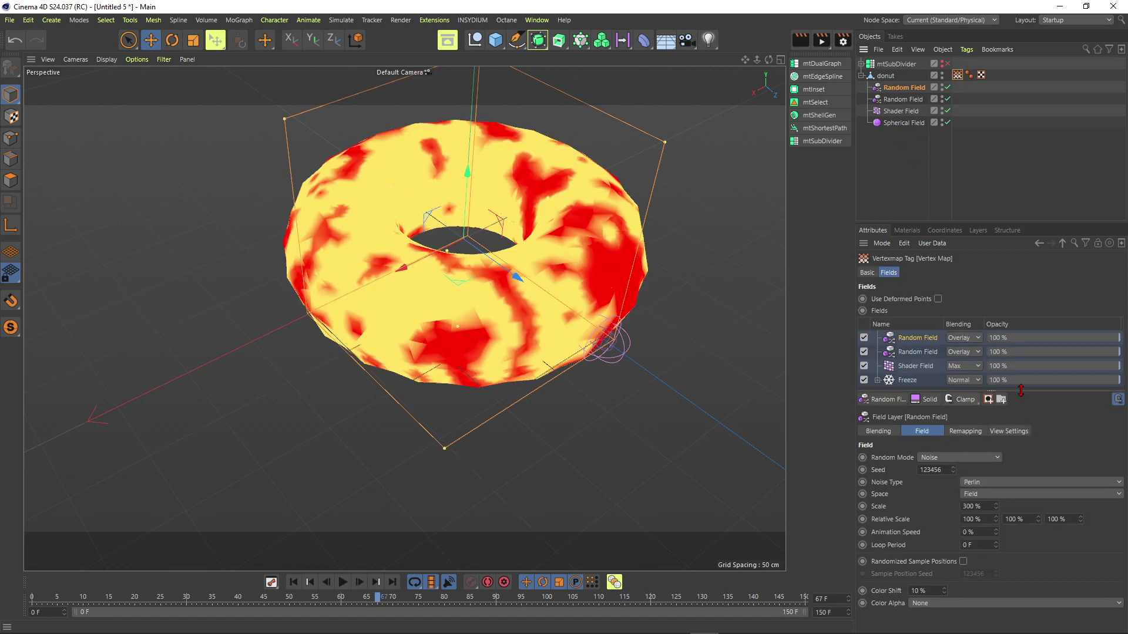
- Select the Freeze layer, replay from frame 0 and try an Effect Strength of 50 %
click(920, 383)
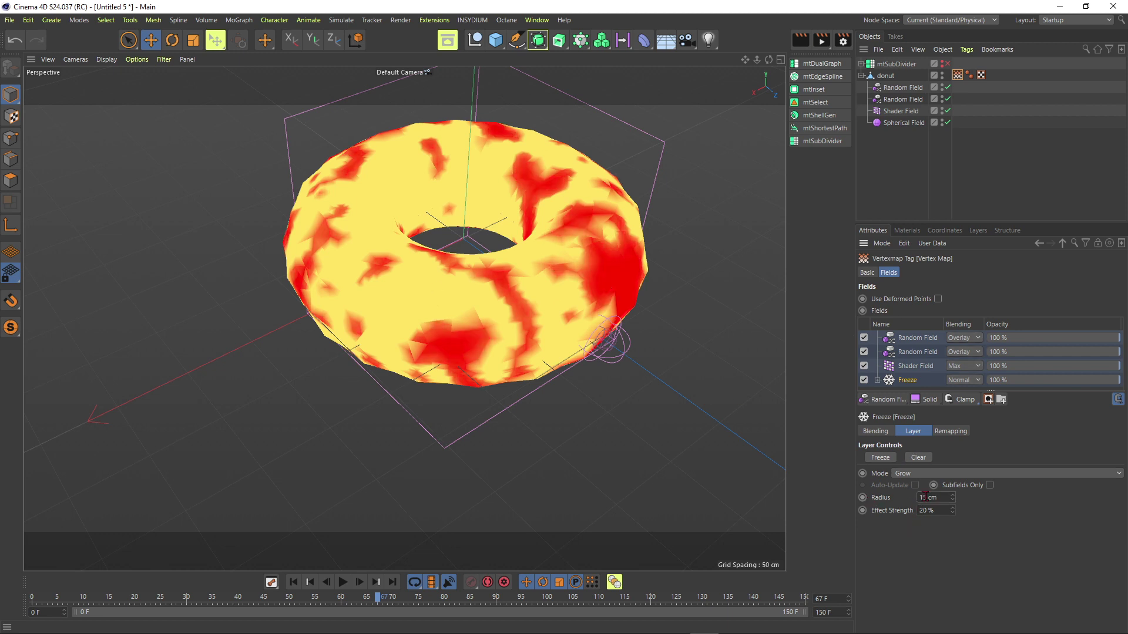
click(296, 583)
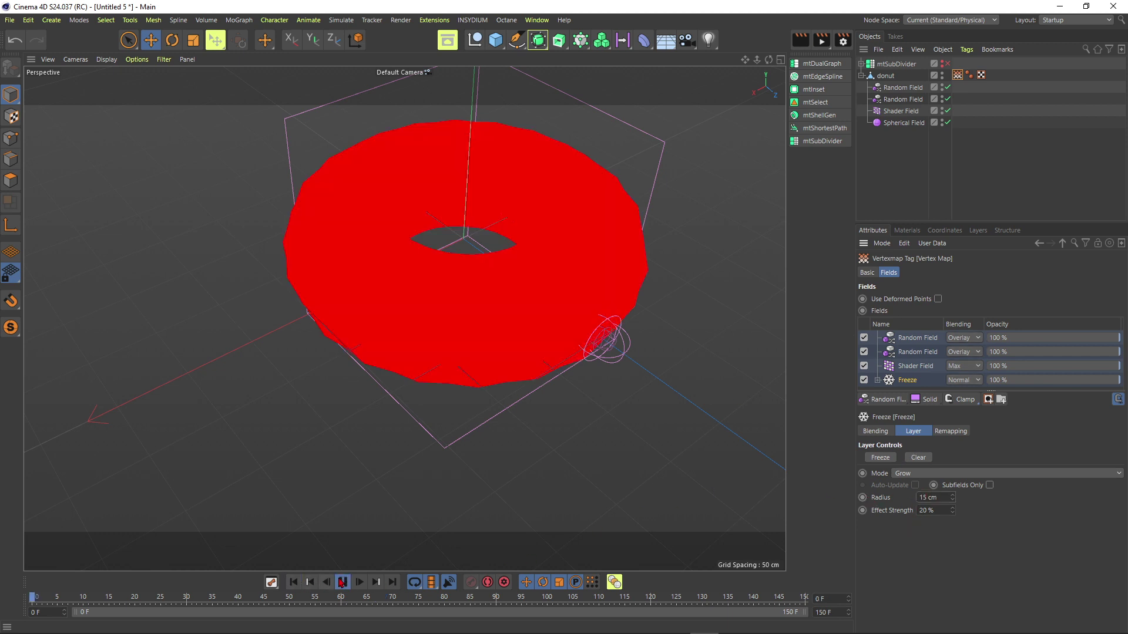
click(342, 583)
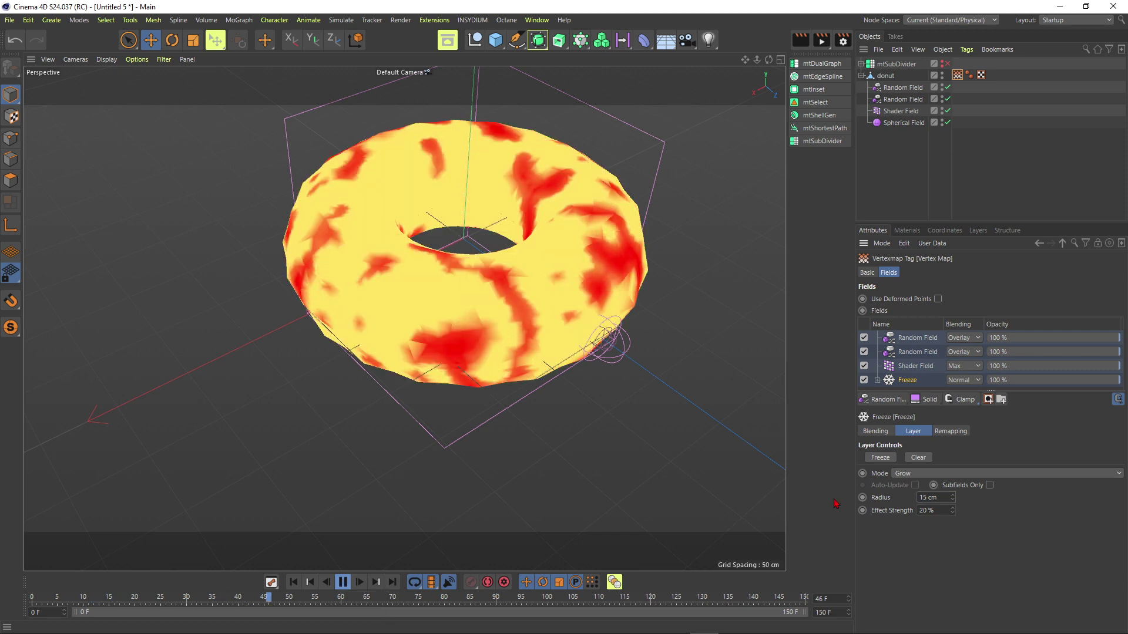
double_click(932, 511)
text(50)
key(Return)
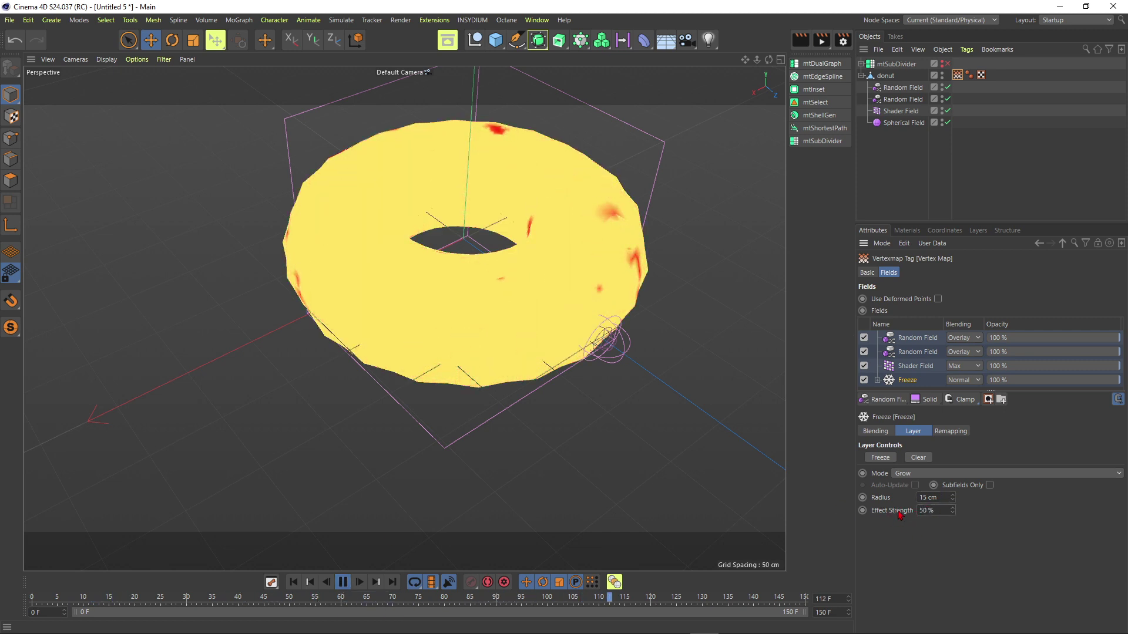
- Set the Freeze layer's Effect Strength to 20 % and Radius to 10 cm, and check the growth before stopping playback
double_click(927, 511)
text(20)
key(Return)
double_click(939, 498)
text(10)
key(Return)
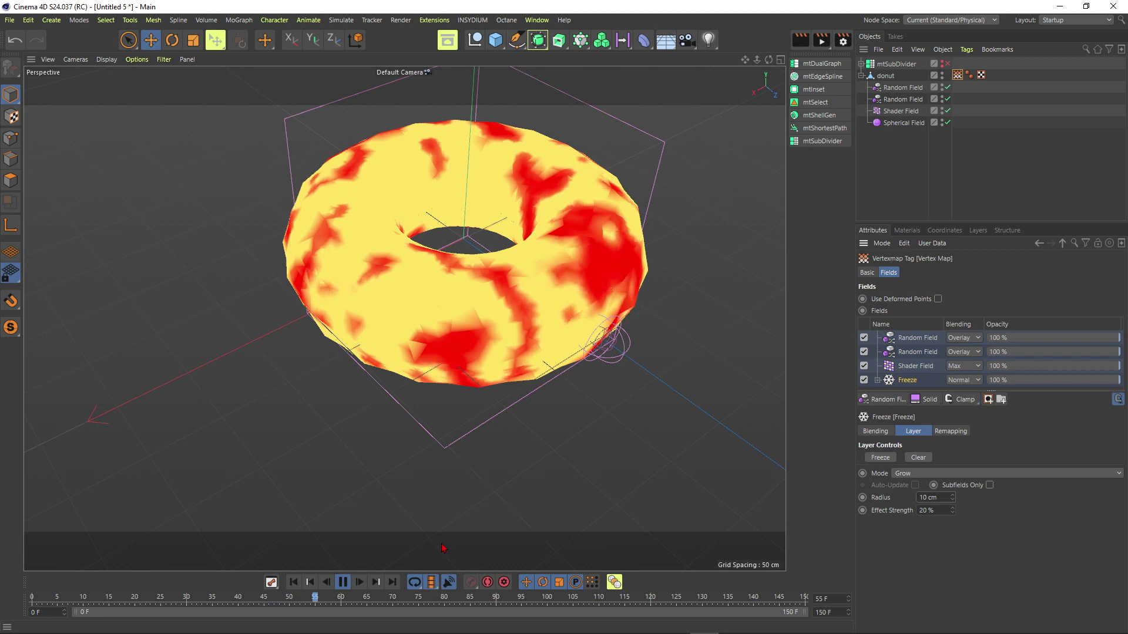
key(F8)
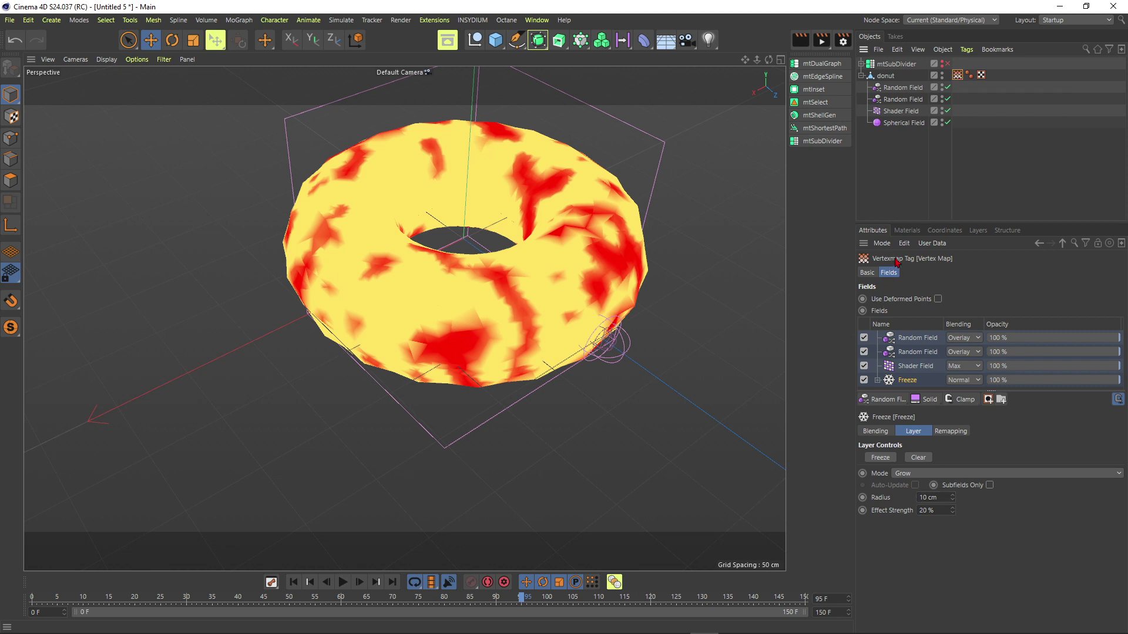
- Collapse the donut's hierarchy and add an mtInset generator as its parent
click(906, 166)
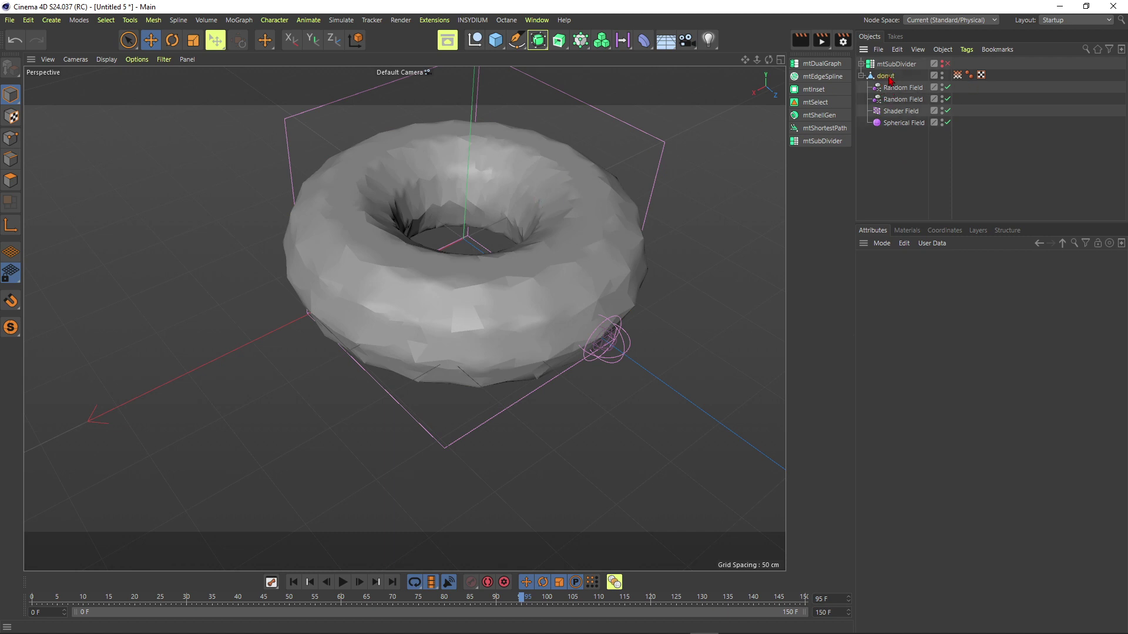
click(887, 77)
click(861, 76)
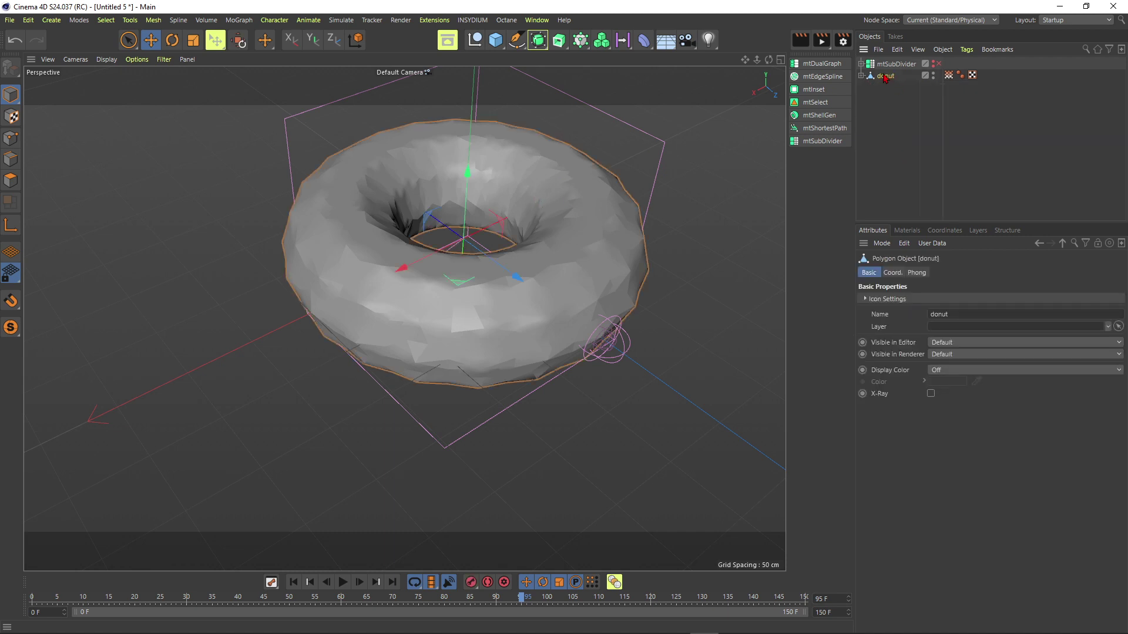
alt+click(814, 89)
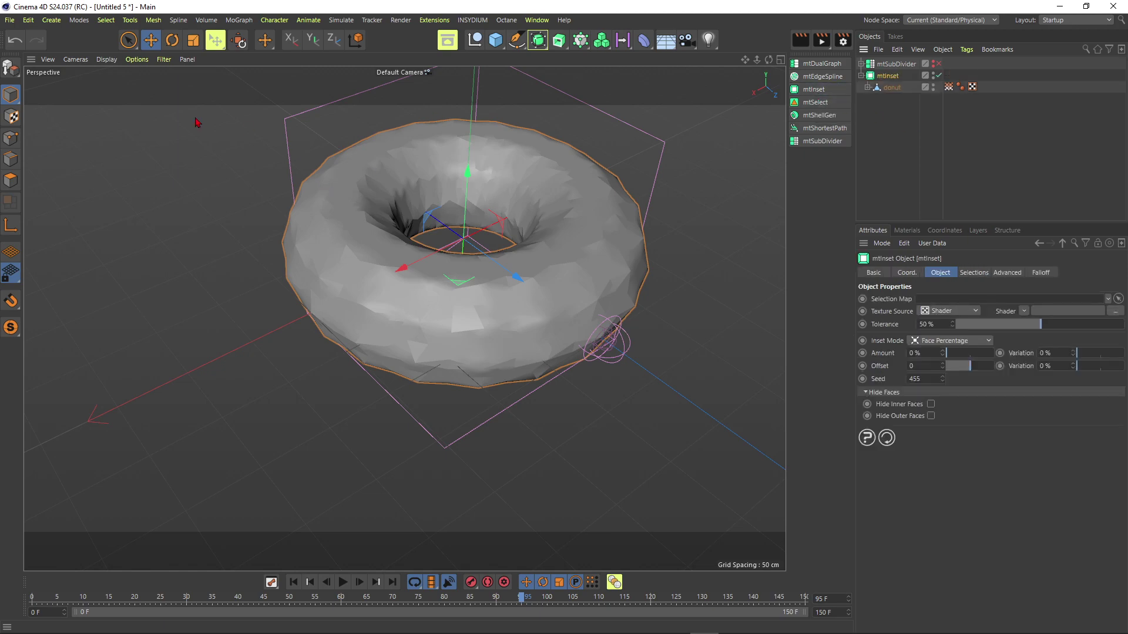
- Switch the viewport display to Gouraud Shading with lines
click(137, 59)
mouse_move(107, 59)
click(124, 92)
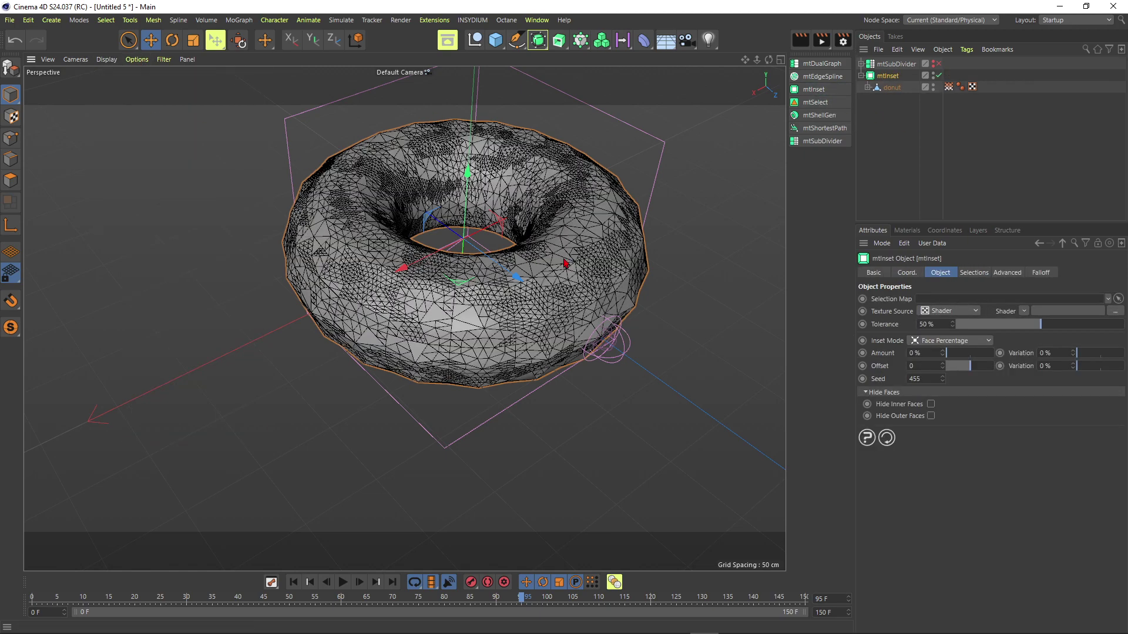
- Set the mtInset's Amount to 26.2 % with a Variation of 51.8 %
scroll(749, 270, up, 5)
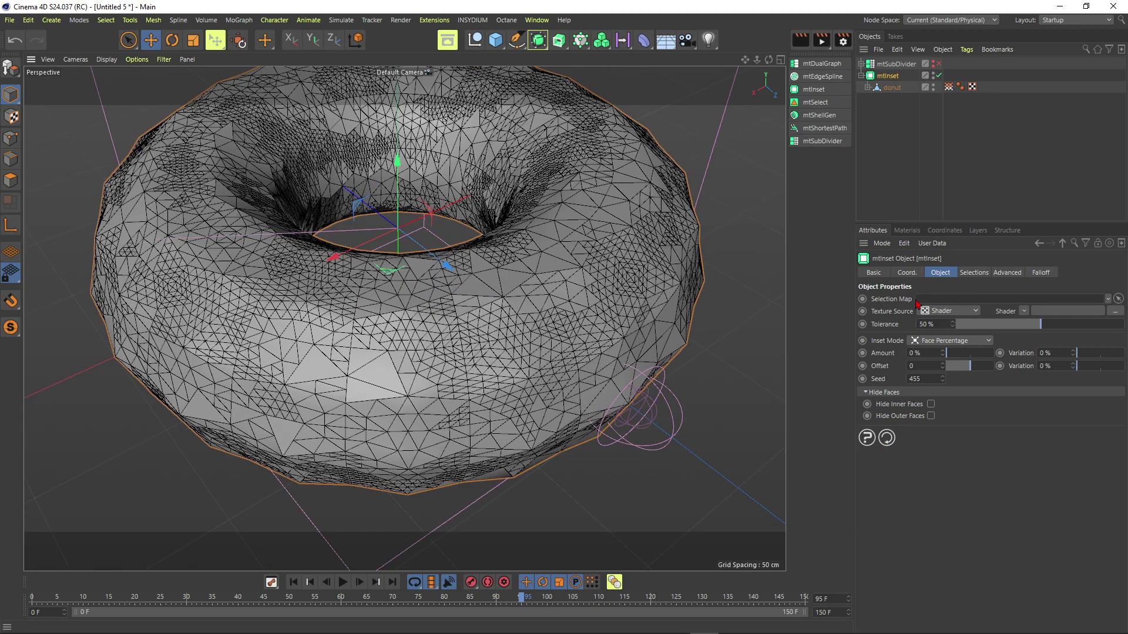
drag(955, 357, 961, 353)
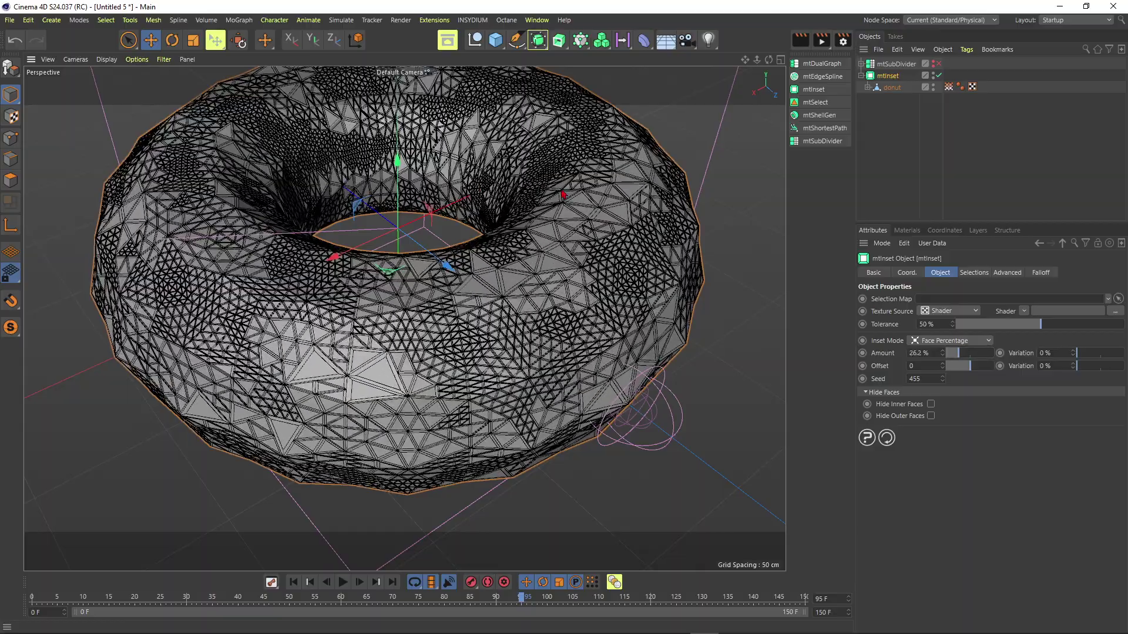
scroll(551, 226, up, 6)
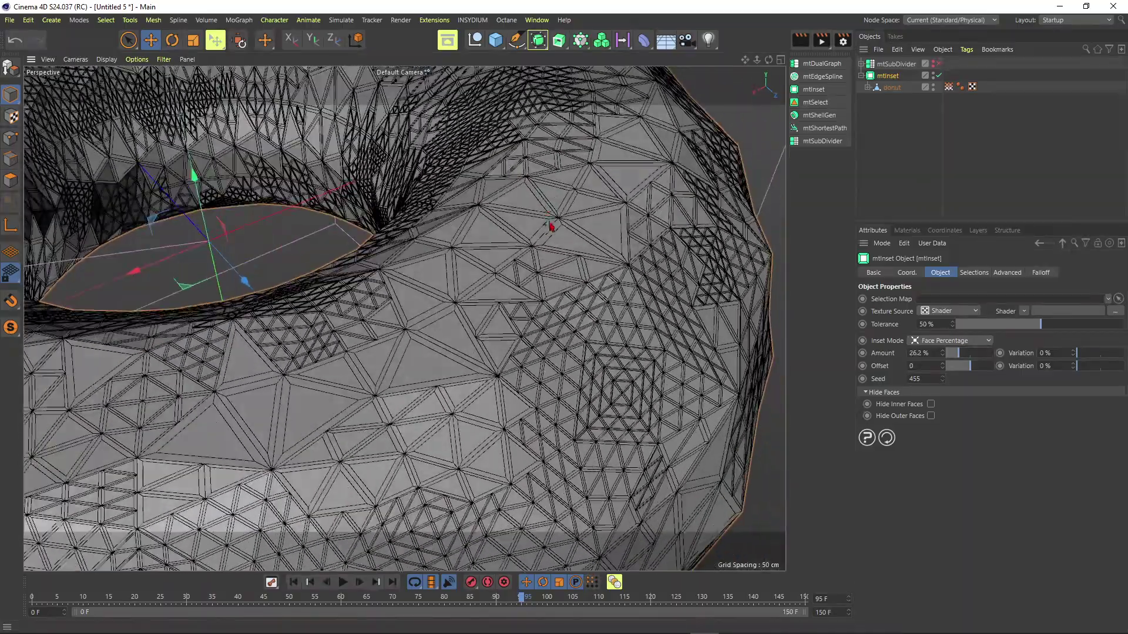
scroll(551, 226, up, 2)
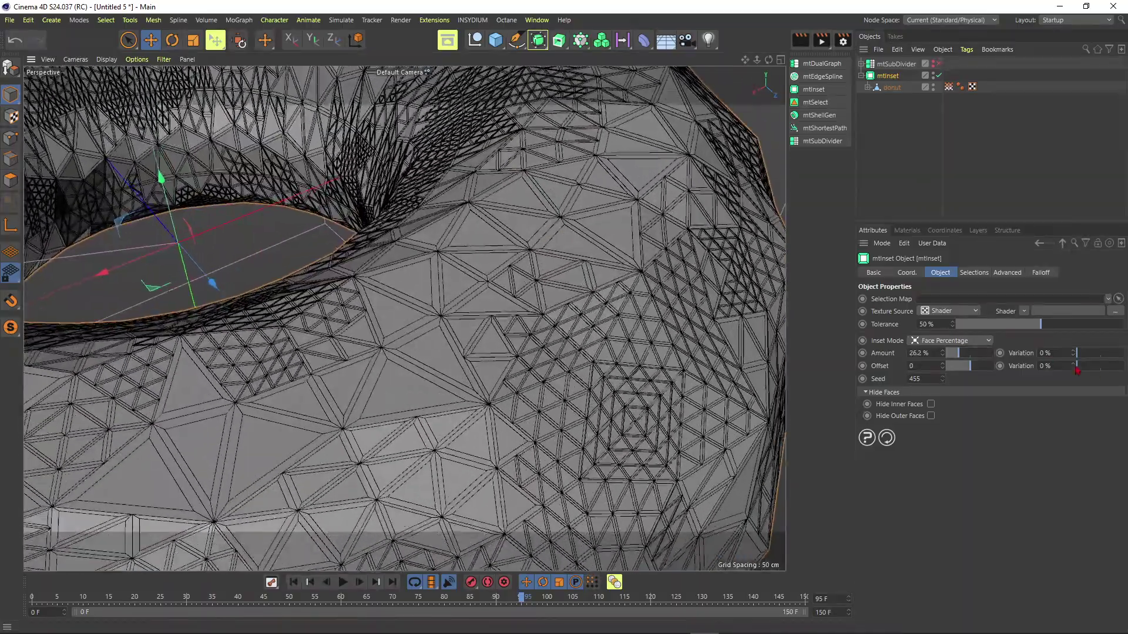
drag(1088, 357, 1102, 354)
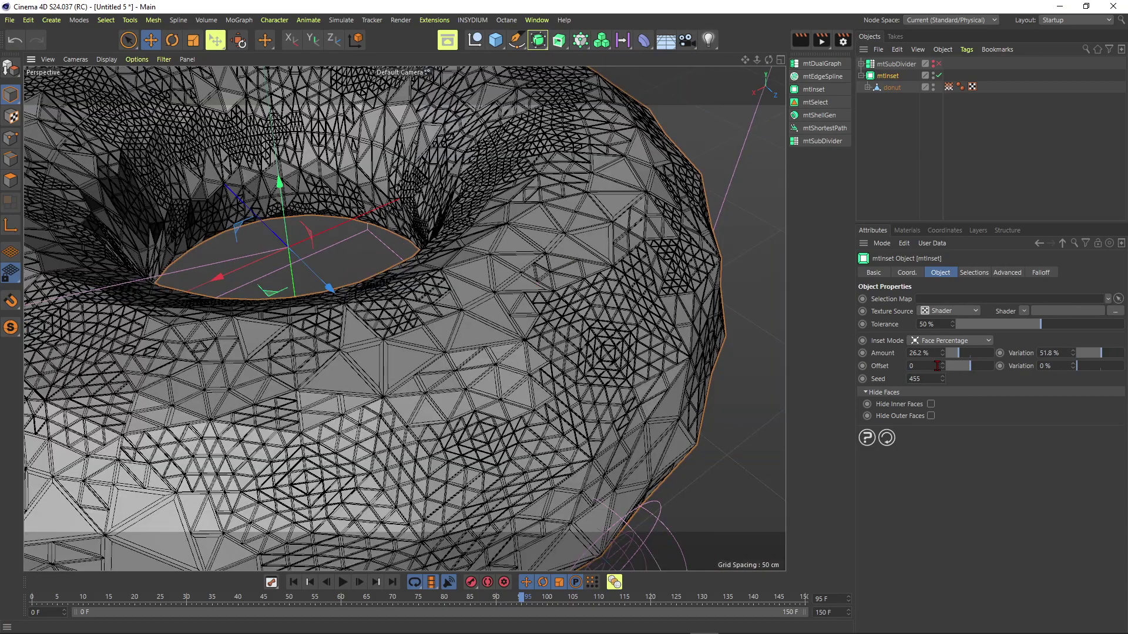
- Try an Offset of 3 on the mtInset, and raise it to 6
drag(925, 366, 902, 371)
text(3)
key(Return)
scroll(467, 295, down, 3)
alt+drag(470, 310, 504, 274)
scroll(504, 275, up, 2)
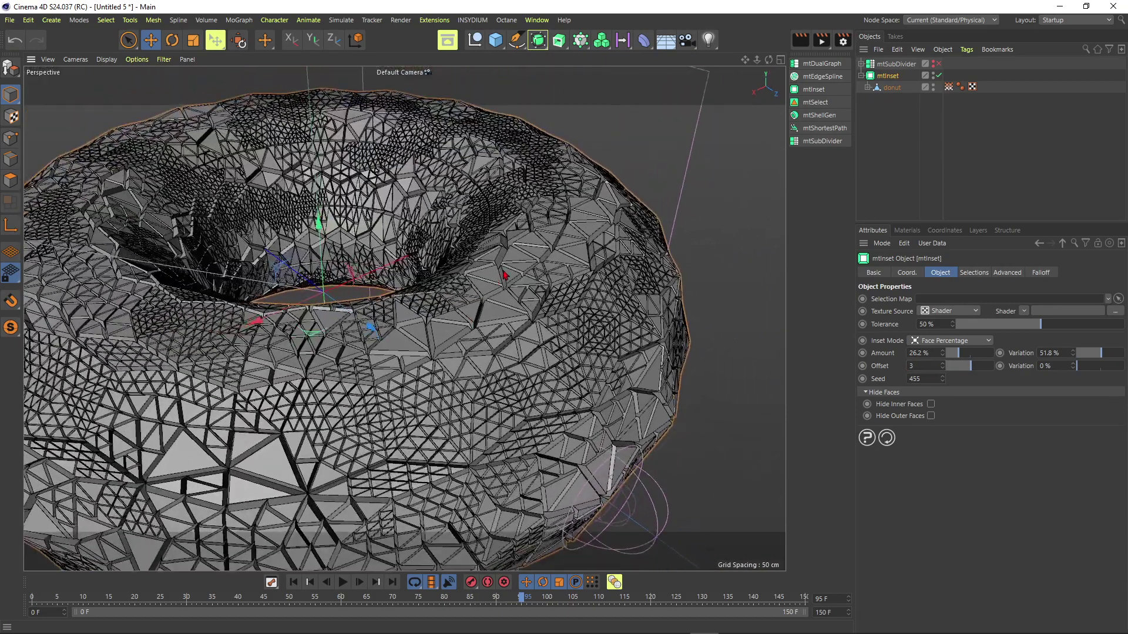
text(6)
key(Return)
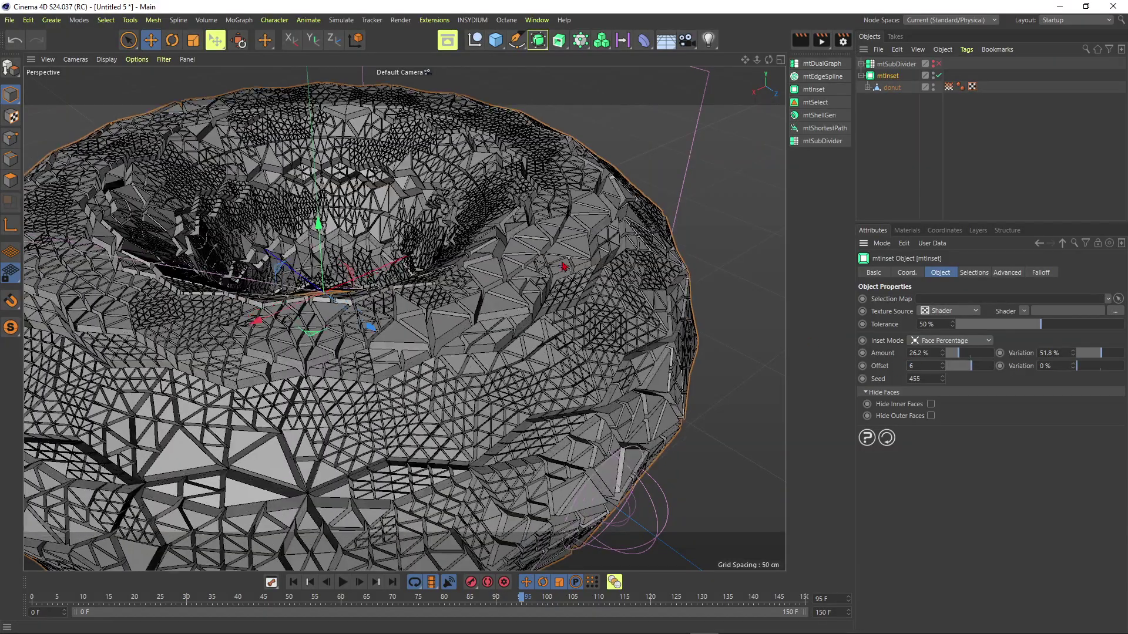
- Set the mtInset's Offset Variation to 56.7 %
scroll(554, 262, down, 2)
mouse_move(551, 290)
alt+mouse_down()
mouse_move(580, 238)
mouse_move(550, 220)
mouse_move(551, 282)
alt+mouse_up()
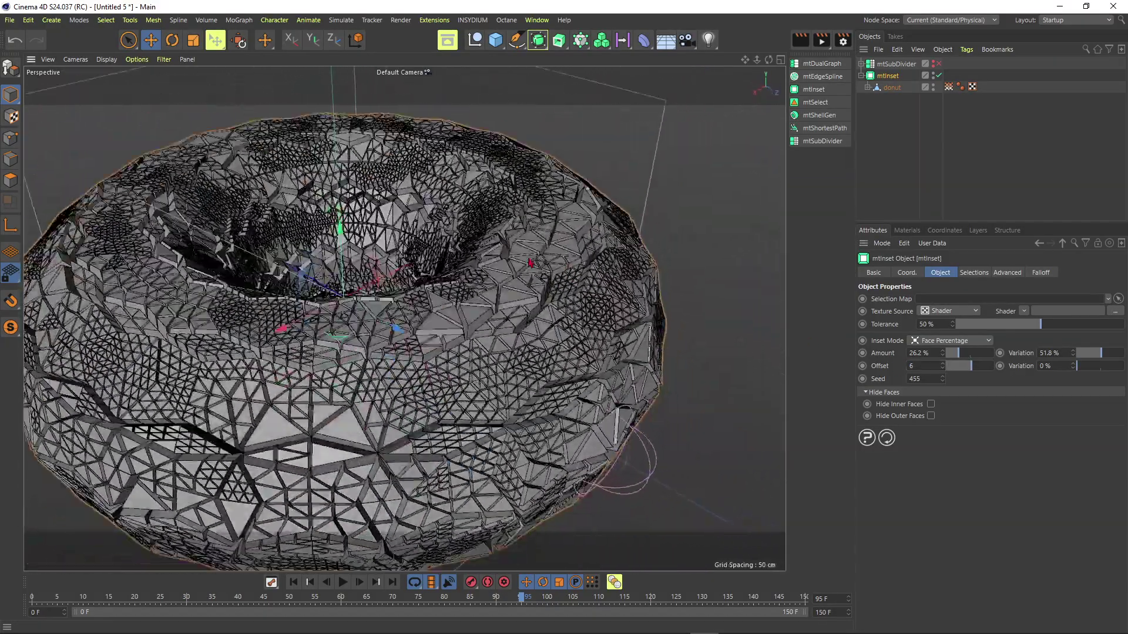
scroll(551, 264, up, 2)
drag(1086, 367, 1105, 367)
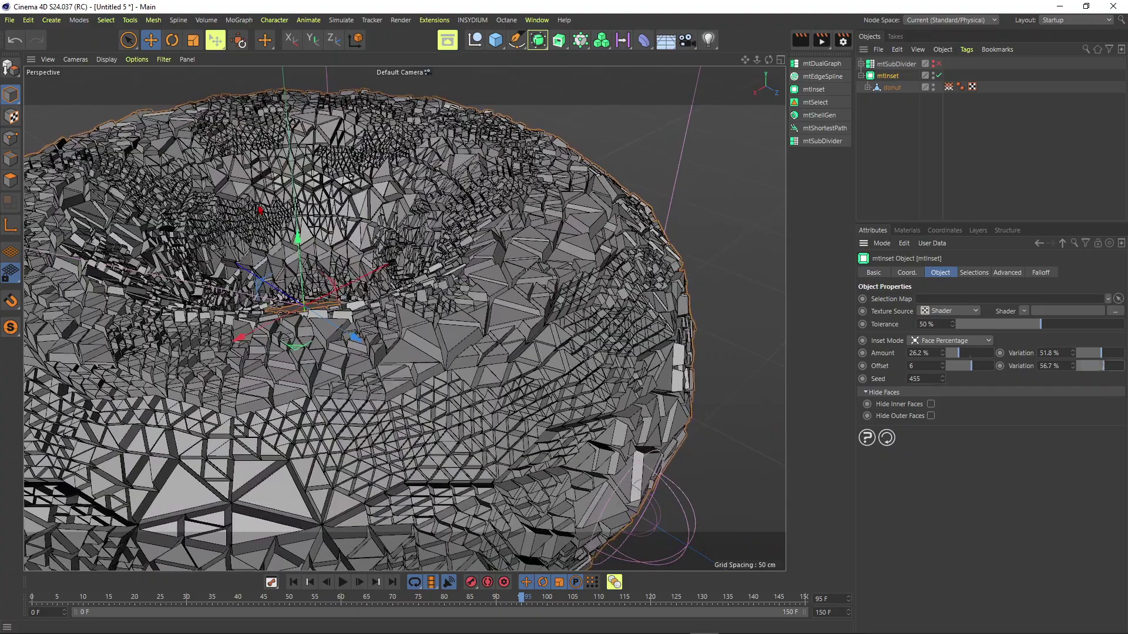
alt+drag(130, 69, 113, 92)
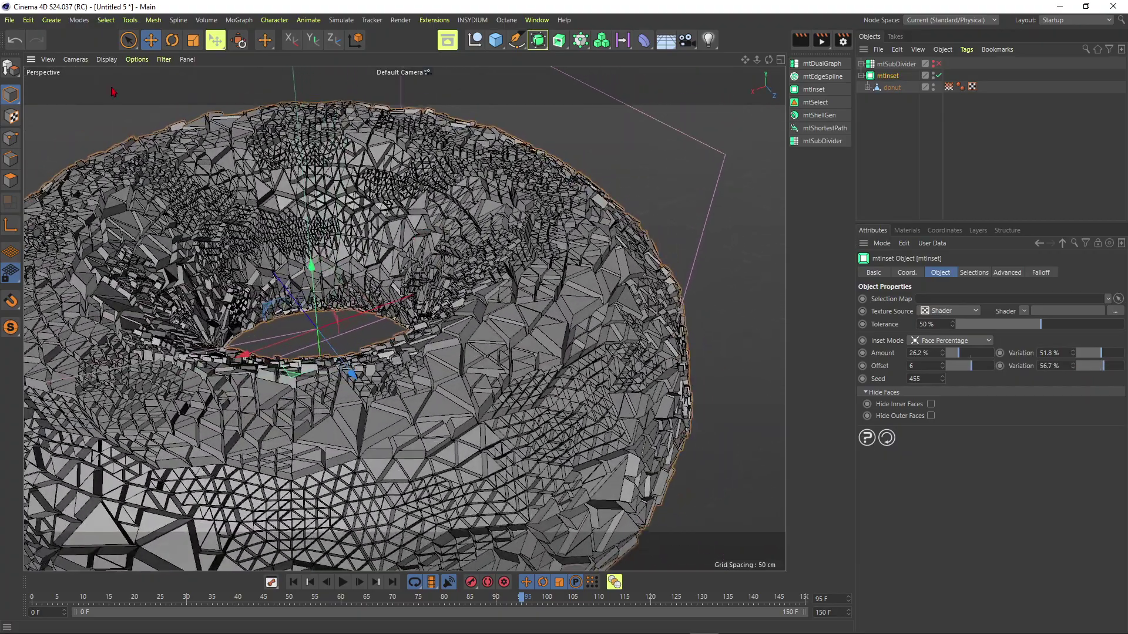
- Turn off the mesh lines with plain Gouraud Shading and examine the raised inset faces up close
click(106, 60)
click(141, 78)
scroll(470, 238, up, 5)
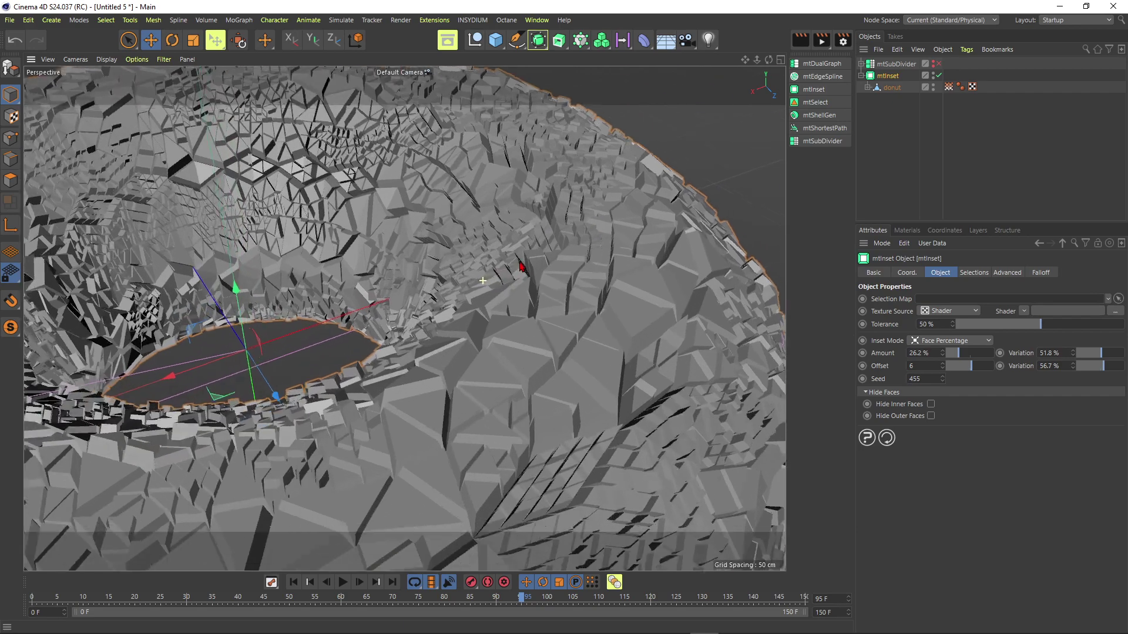
scroll(470, 238, down, 8)
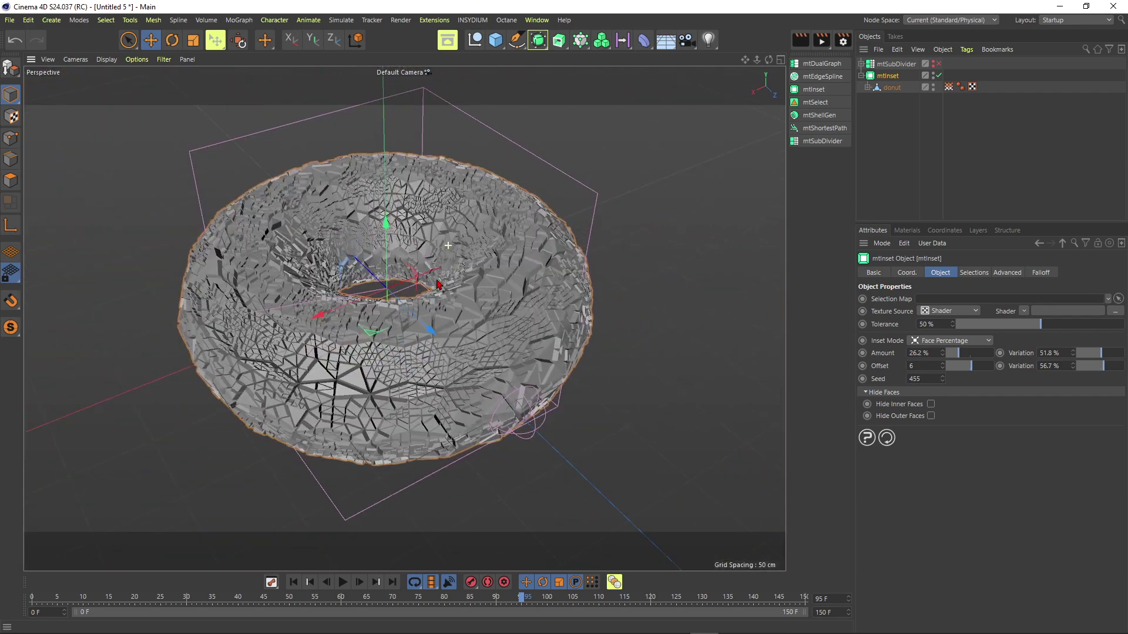
scroll(457, 229, up, 8)
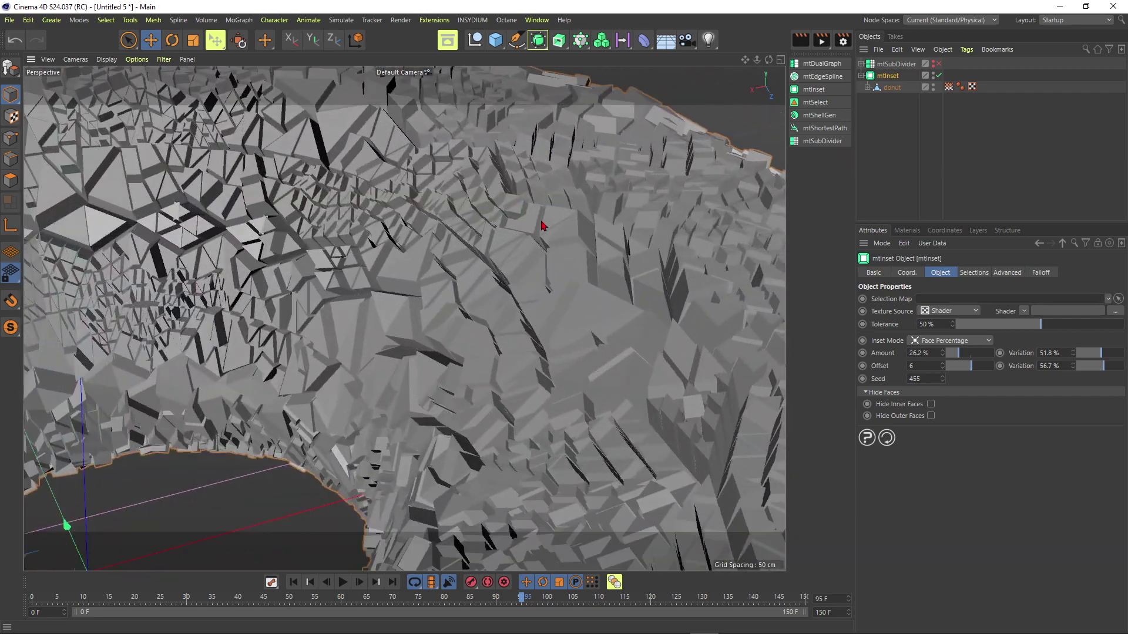
scroll(540, 225, up, 6)
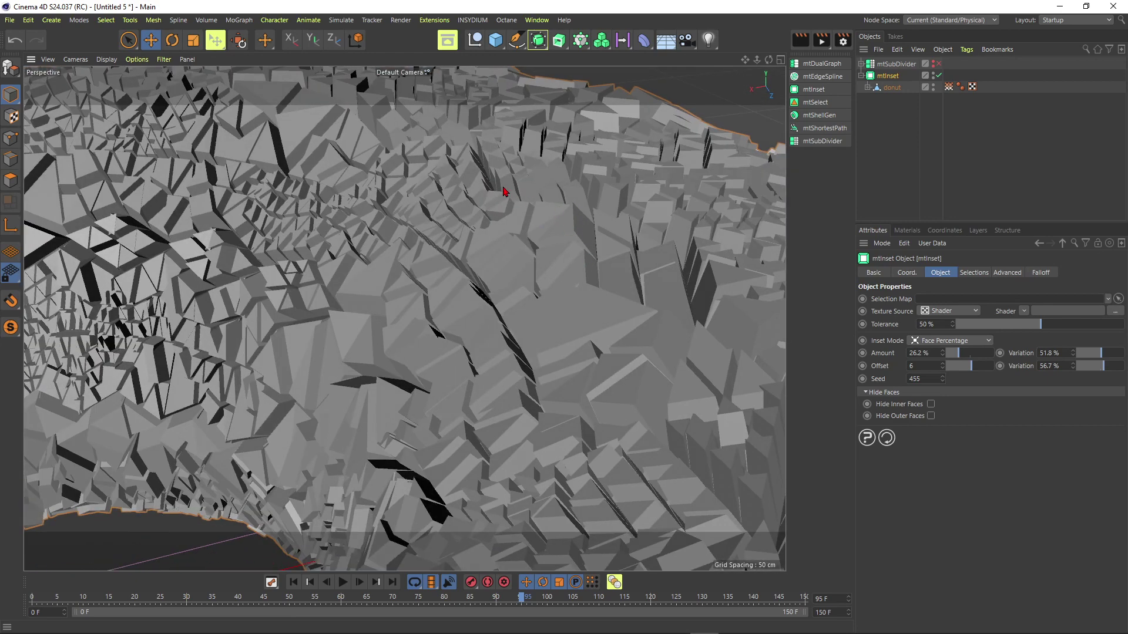
mouse_move(503, 188)
alt+mouse_down()
mouse_move(493, 198)
mouse_move(508, 187)
alt+mouse_up()
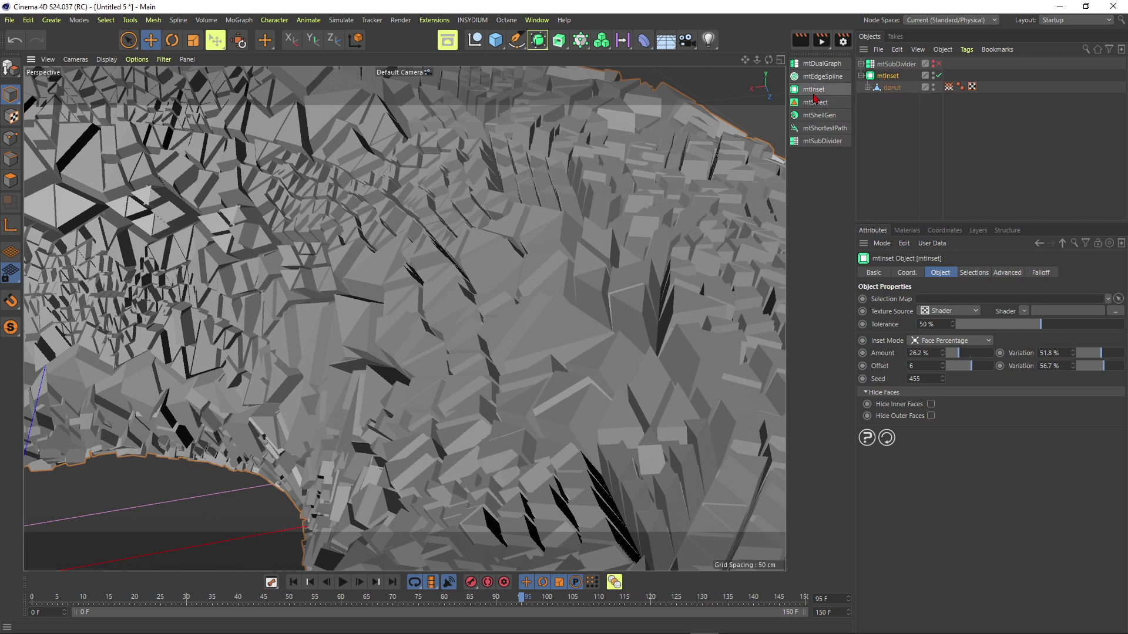
- Add a second mtInset as parent of the first and display the mesh lines again
click(813, 90)
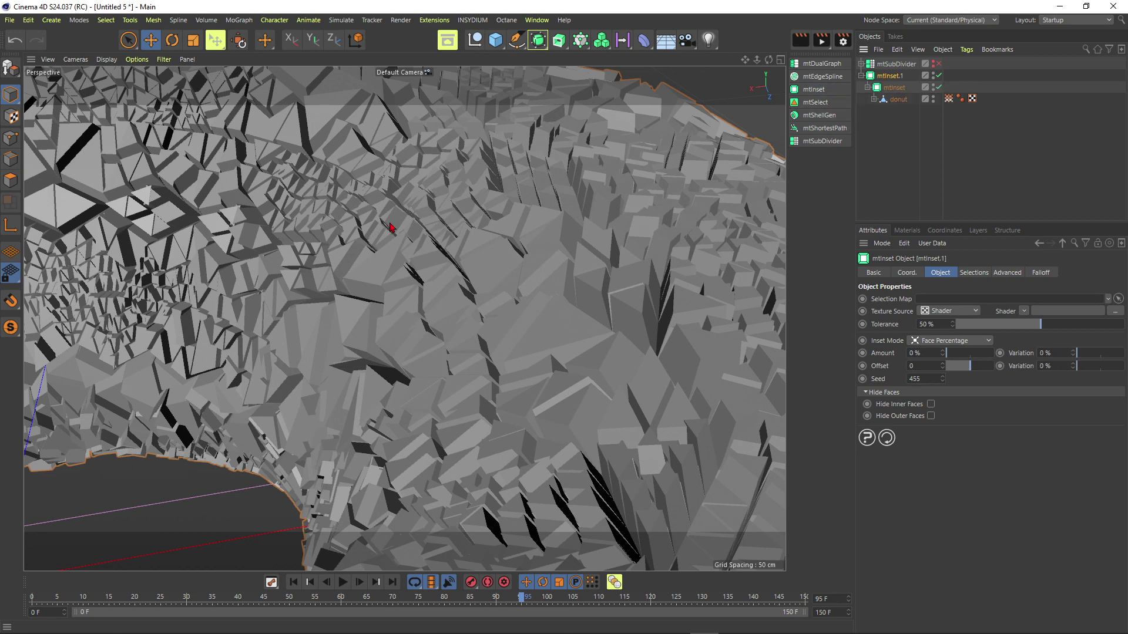
key(n)
key(b)
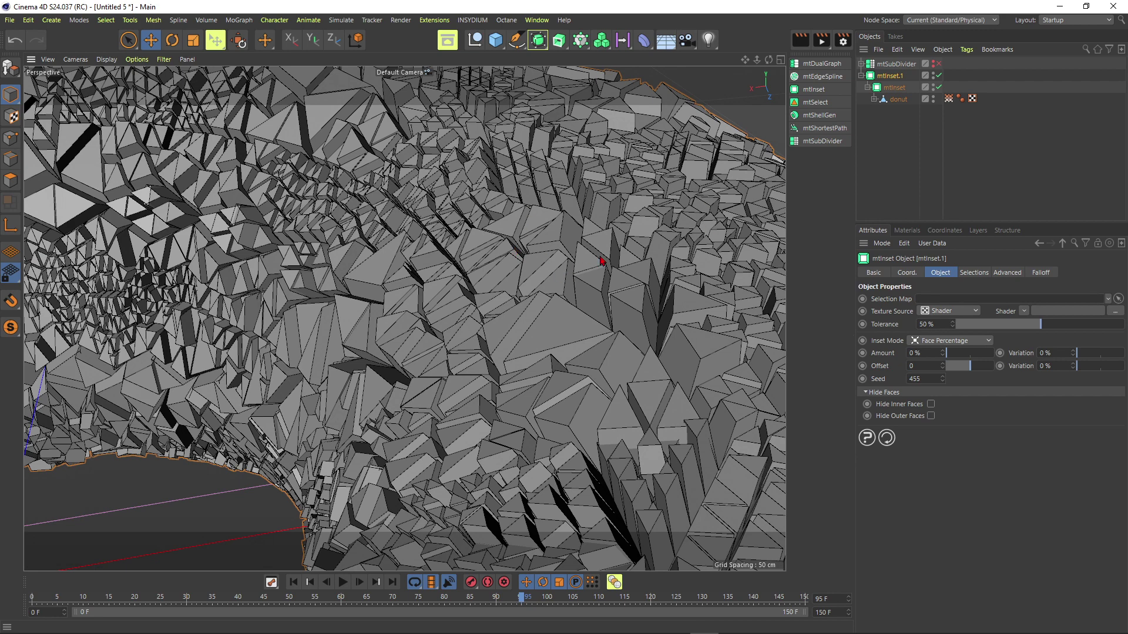
- Set the second mtInset's Amount to 1 % and inspect the thin insets along the block edges
scroll(637, 235, up, 4)
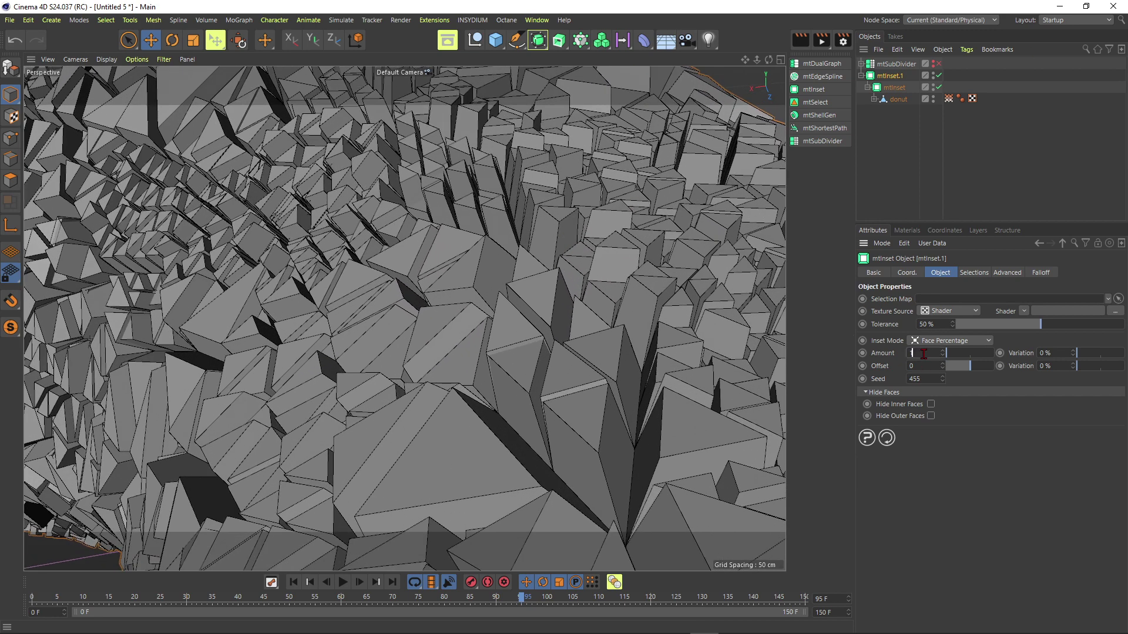
key(Return)
alt+right_drag(595, 250, 670, 222)
alt+middle_drag(658, 227, 644, 243)
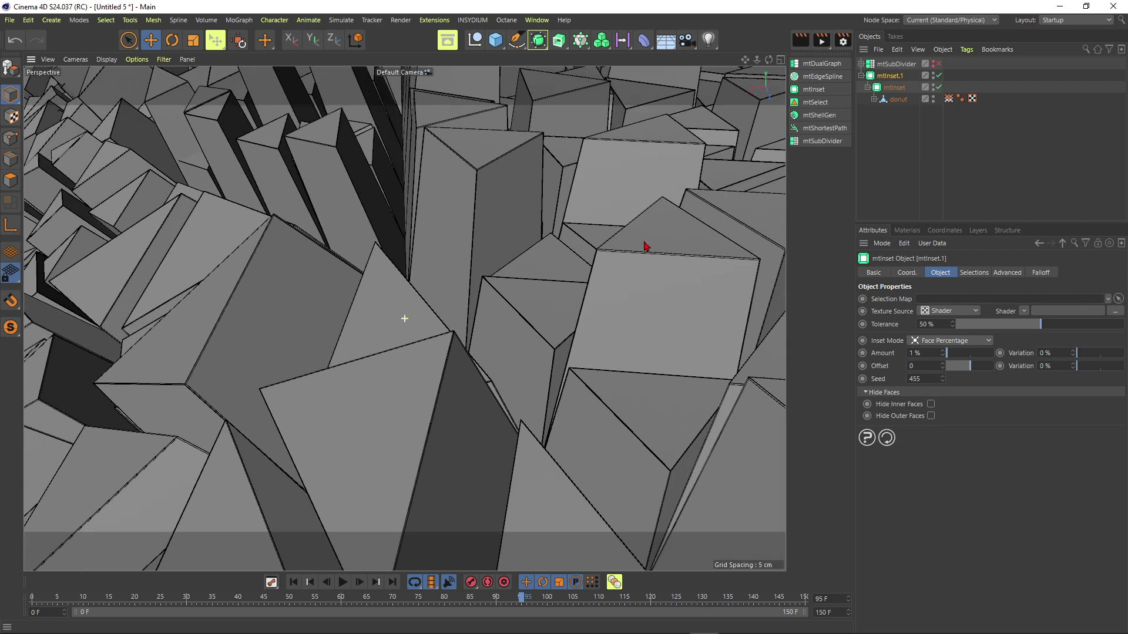
- Set the second mtInset's Amount to 5 % and try Offsets of 0.2 and 0.3, checking the block edges up close
scroll(586, 293, up, 5)
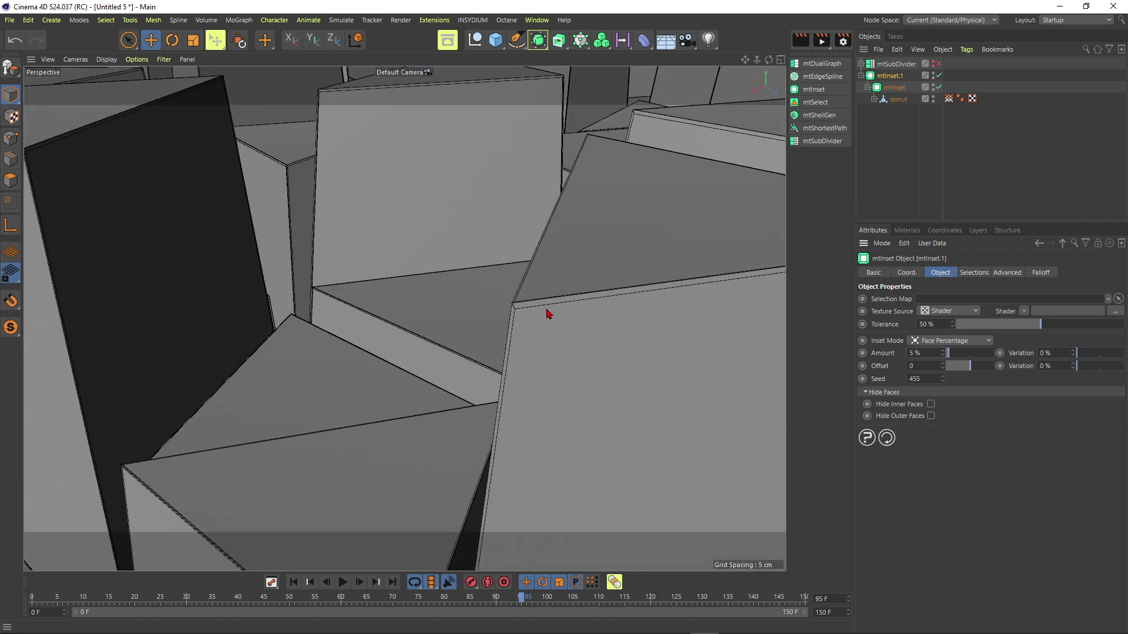
scroll(523, 329, down, 8)
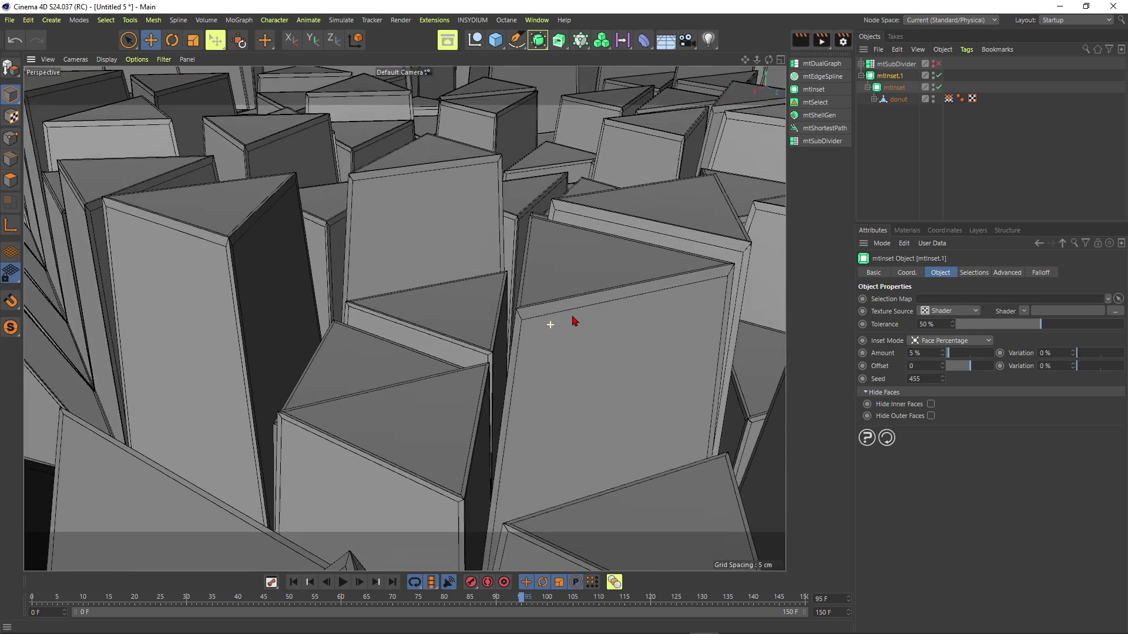
scroll(574, 320, up, 2)
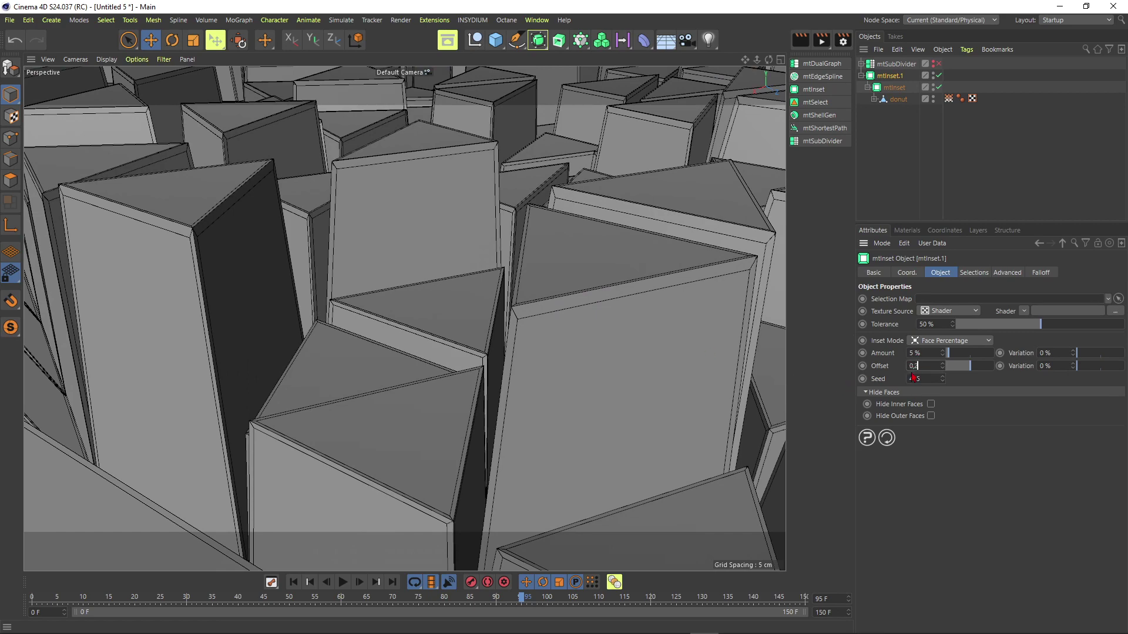
mouse_move(509, 313)
alt+mouse_down()
mouse_move(513, 270)
mouse_move(528, 292)
mouse_move(511, 297)
alt+mouse_up()
scroll(510, 297, up, 6)
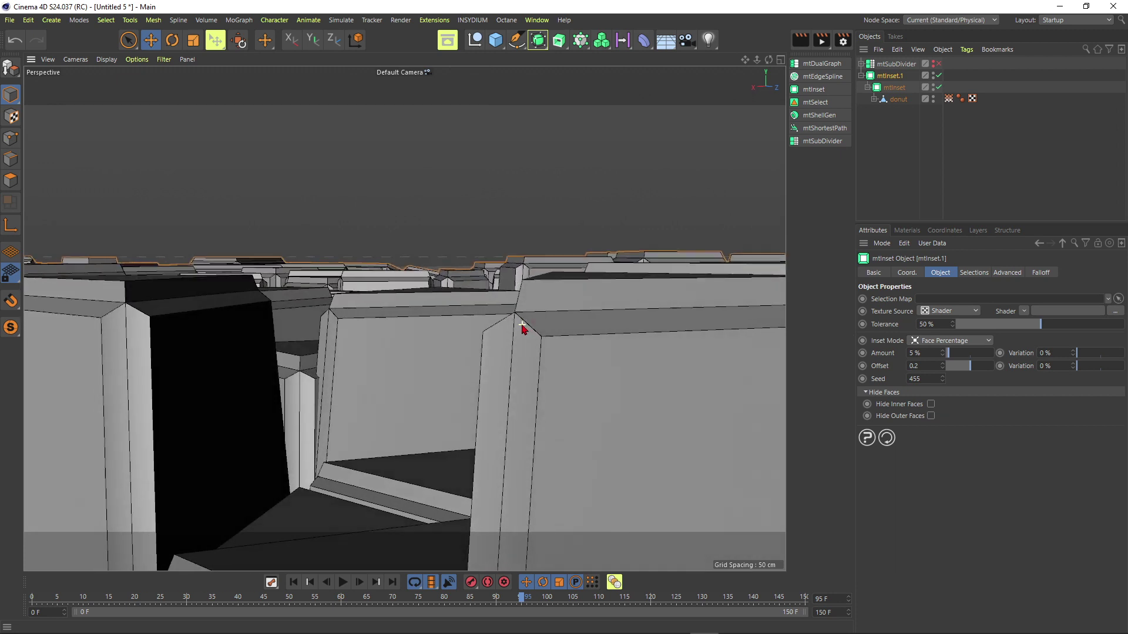
scroll(528, 319, down, 1)
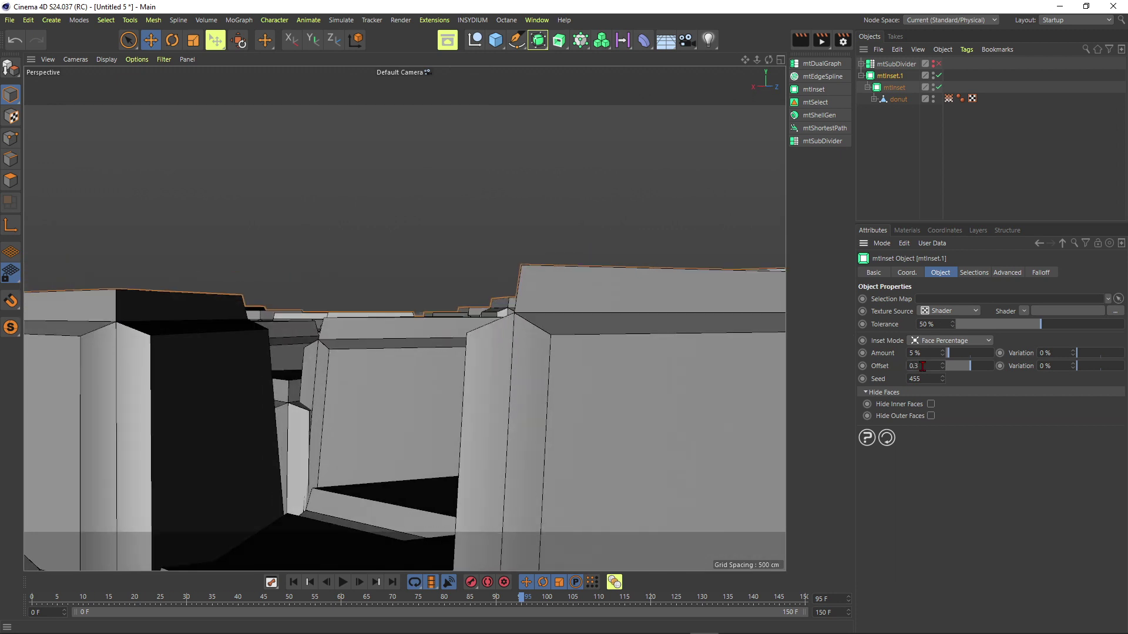
- Lower the second mtInset's Offset to 0.1 and finally to 0.08 while inspecting the beveled block edges
text(.1)
mouse_move(537, 317)
alt+mouse_down()
mouse_move(562, 327)
mouse_move(543, 322)
alt+mouse_up()
scroll(538, 315, up, 2)
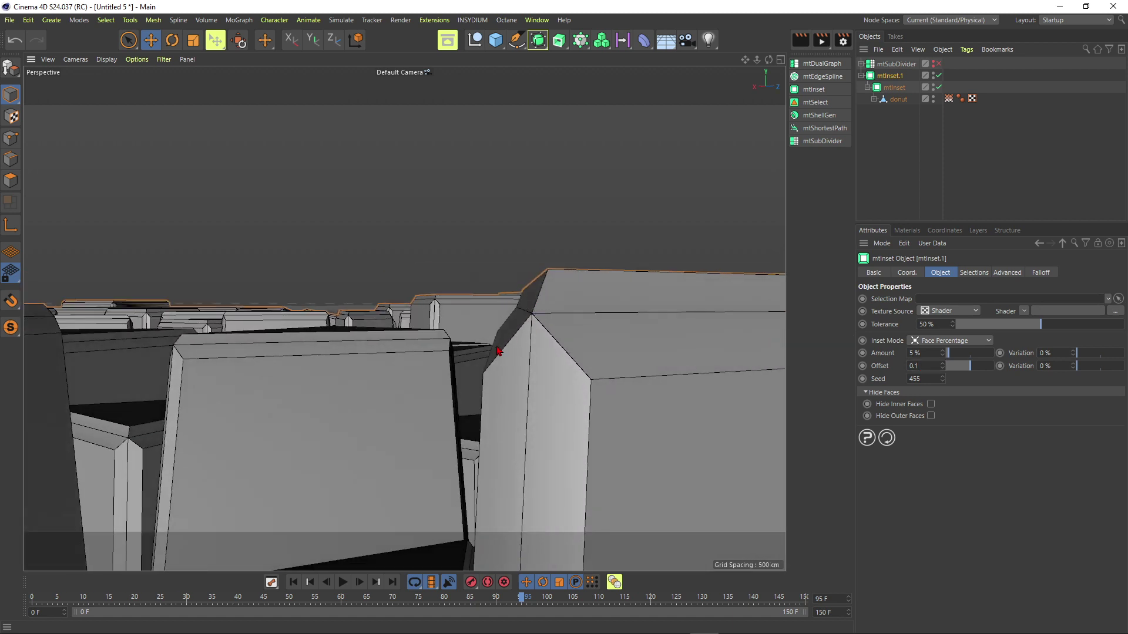
scroll(497, 351, down, 2)
double_click(925, 366)
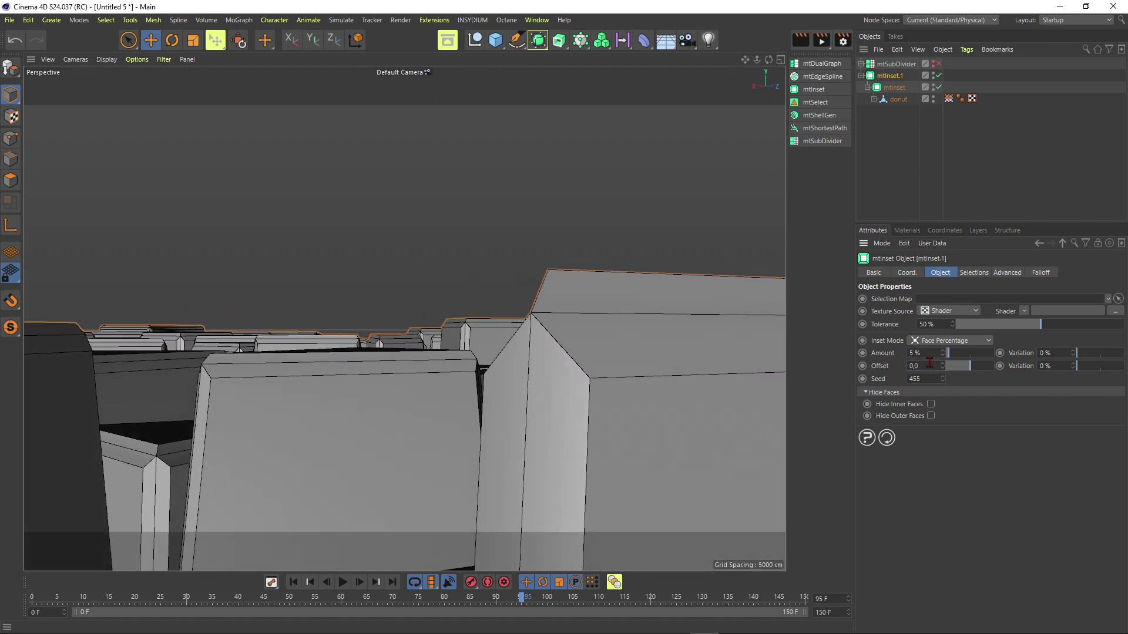
alt+drag(532, 323, 507, 286)
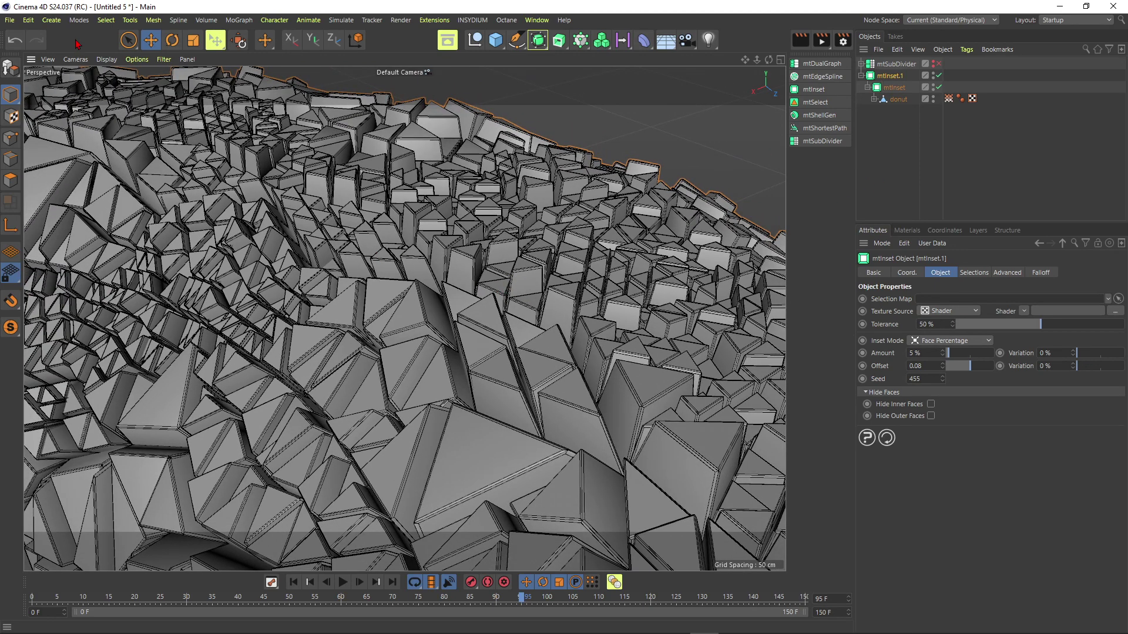
- Display the donut with plain Gouraud Shading without mesh lines and view the beveled surface from farther away
click(107, 59)
click(115, 78)
mouse_move(501, 304)
alt+mouse_down()
mouse_move(455, 323)
mouse_move(457, 356)
mouse_move(468, 342)
mouse_move(494, 353)
mouse_move(482, 357)
mouse_move(519, 327)
mouse_move(458, 327)
mouse_move(479, 363)
mouse_move(485, 327)
mouse_move(496, 337)
alt+mouse_up()
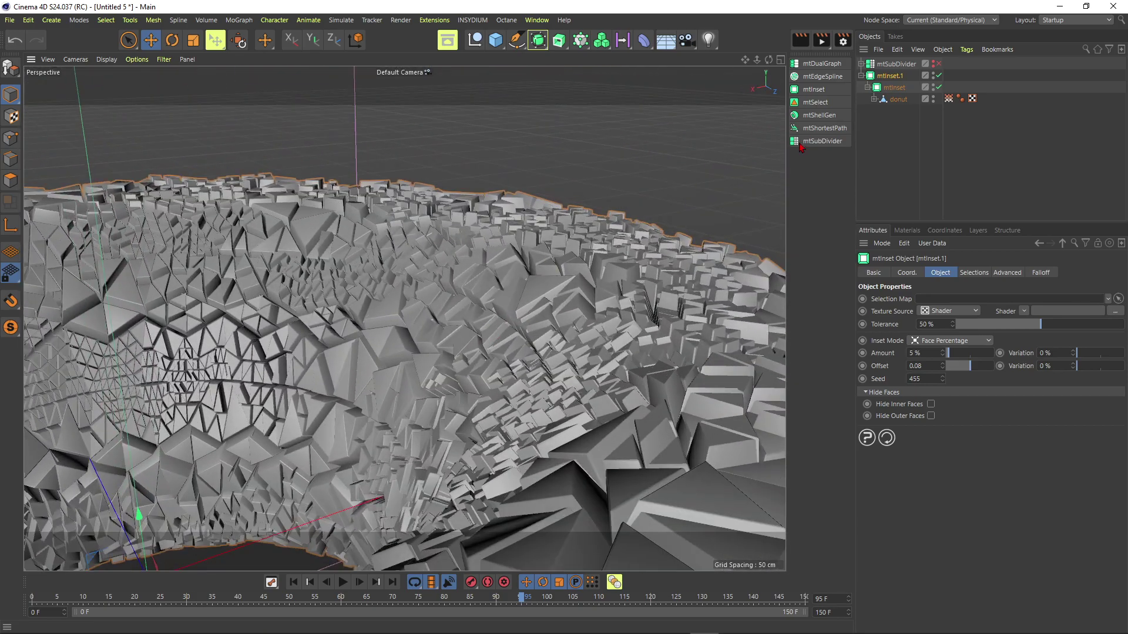
- Disable the second mtInset generator and return the animation to frame 0 with the whole donut in view
click(939, 76)
click(940, 76)
alt+right_drag(552, 326, 452, 384)
alt+drag(453, 384, 473, 323)
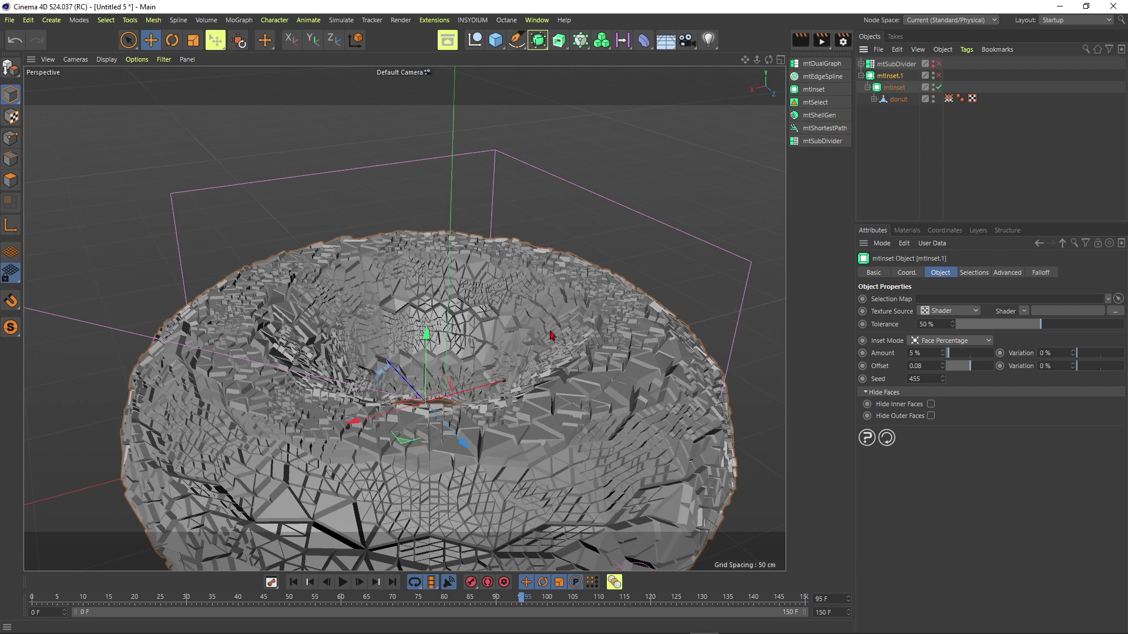
alt+right_drag(533, 372, 450, 548)
click(293, 582)
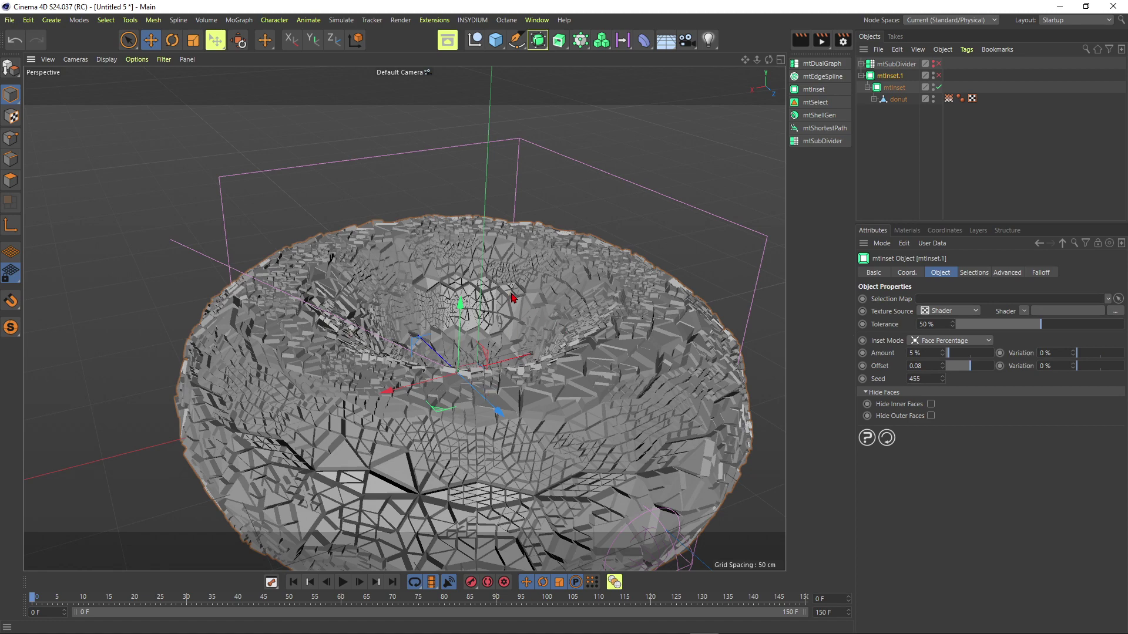
- Add the donut's vertex map as a field in the first mtInset's Falloff
alt+right_drag(513, 296, 482, 311)
mouse_move(481, 312)
alt+mouse_down()
mouse_move(477, 369)
mouse_move(503, 317)
mouse_move(478, 310)
alt+mouse_up()
alt+right_drag(487, 308, 496, 302)
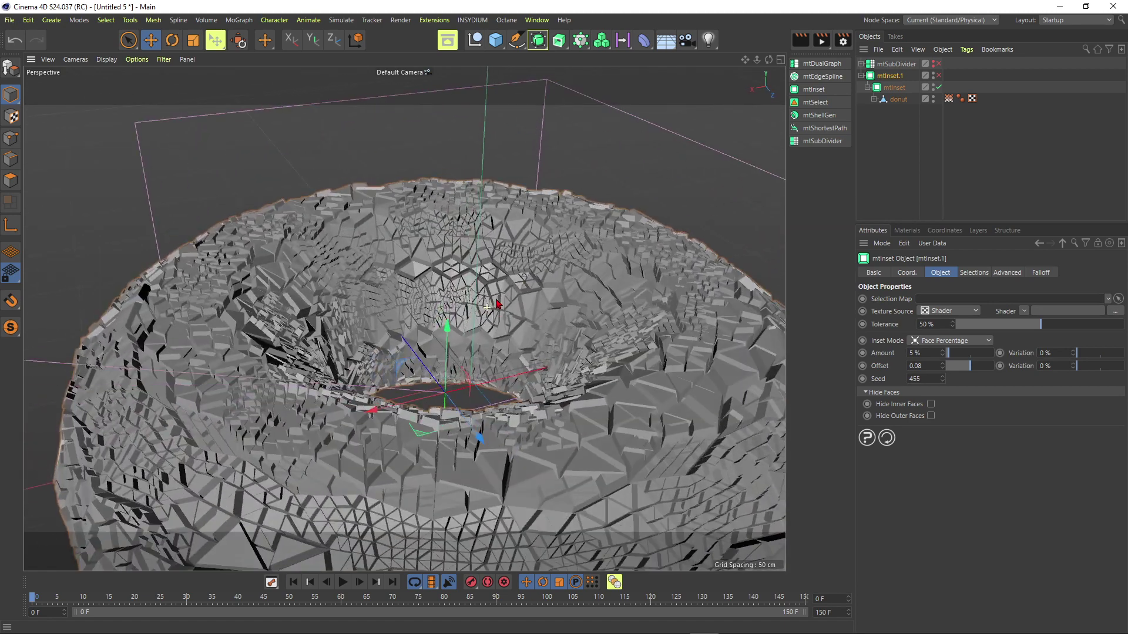
alt+drag(496, 304, 493, 301)
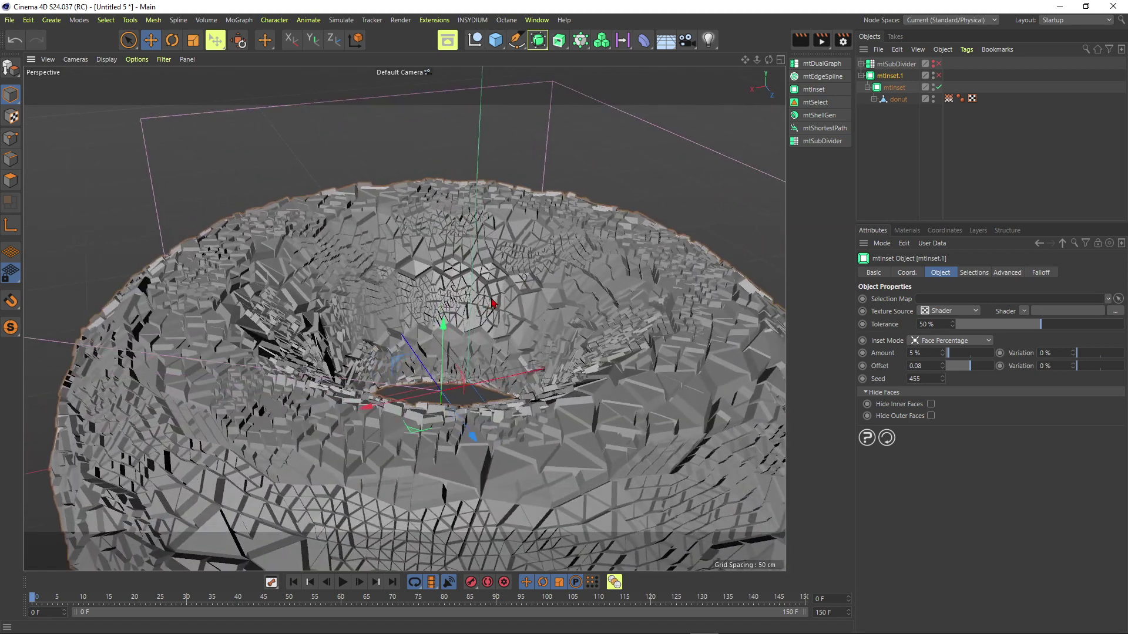
click(895, 88)
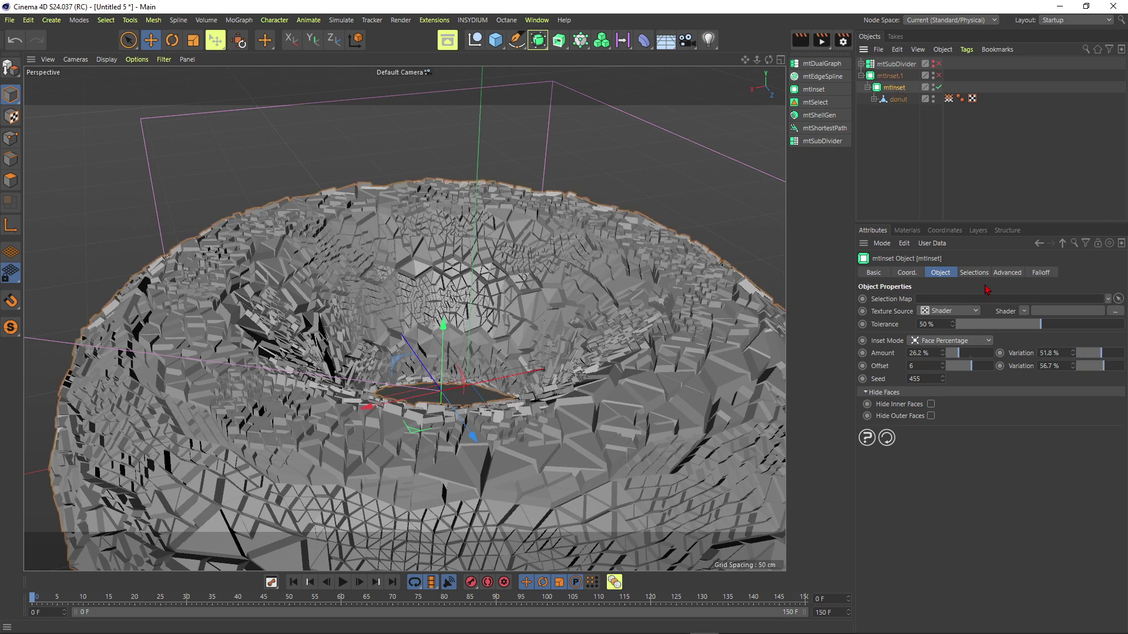
click(1037, 274)
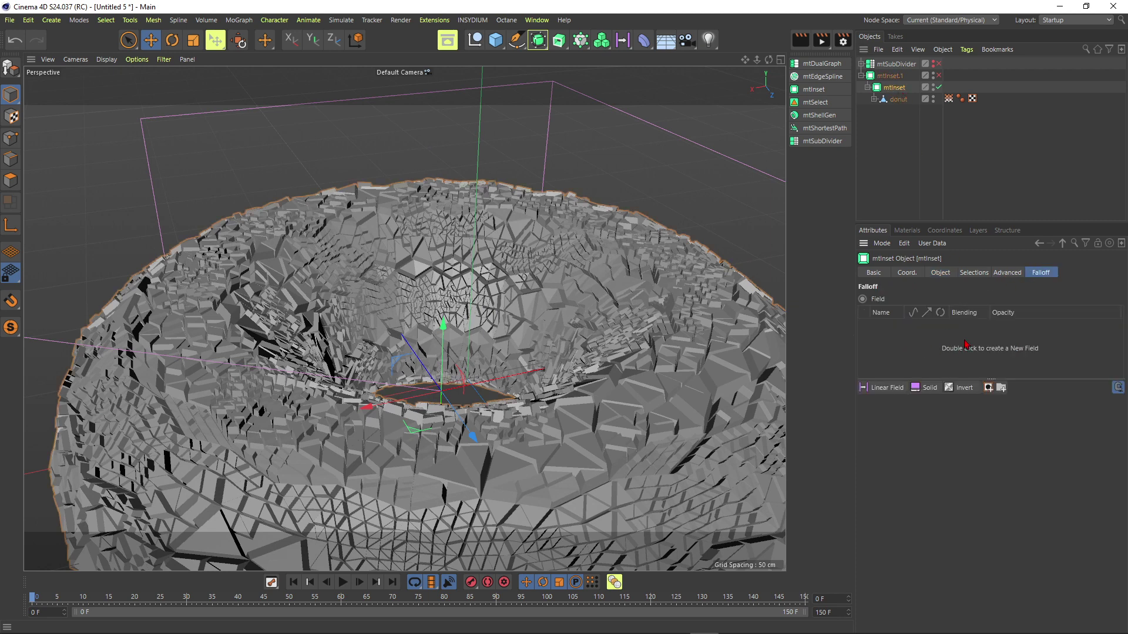
drag(950, 102, 908, 350)
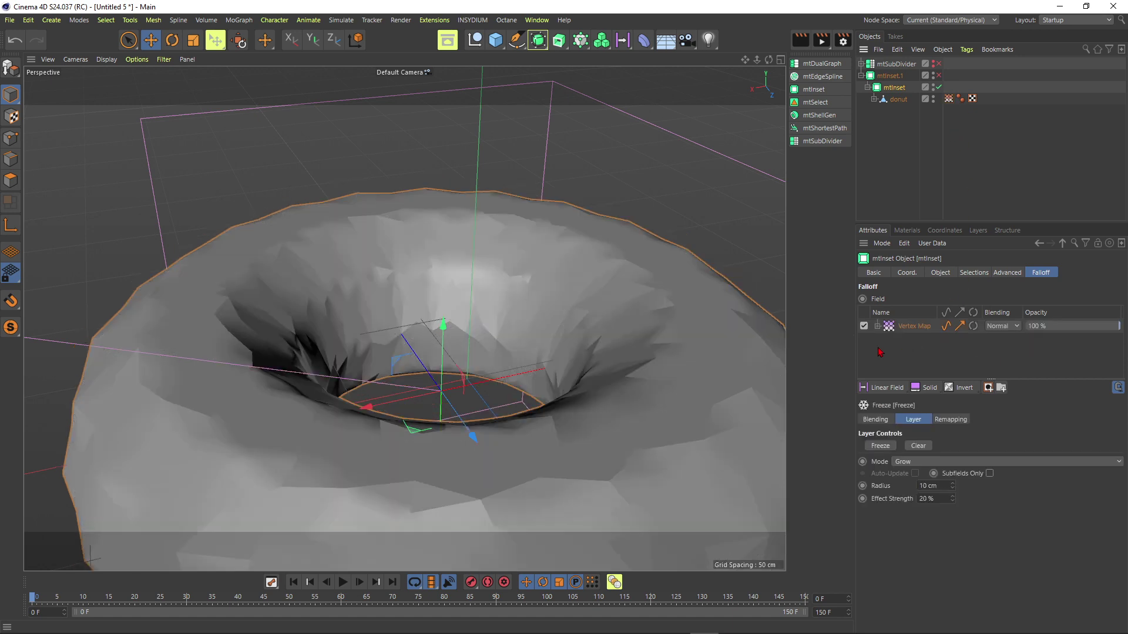
scroll(568, 313, down, 3)
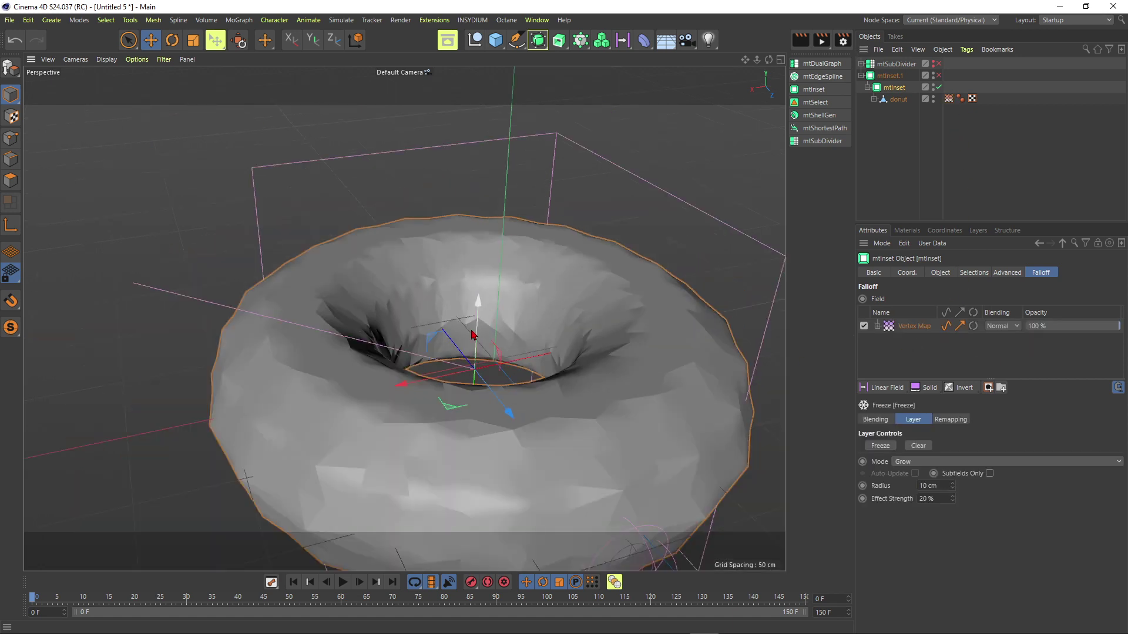
- Play the animation to frame 25 to check the growing insets, and re-enable the second mtInset
click(343, 583)
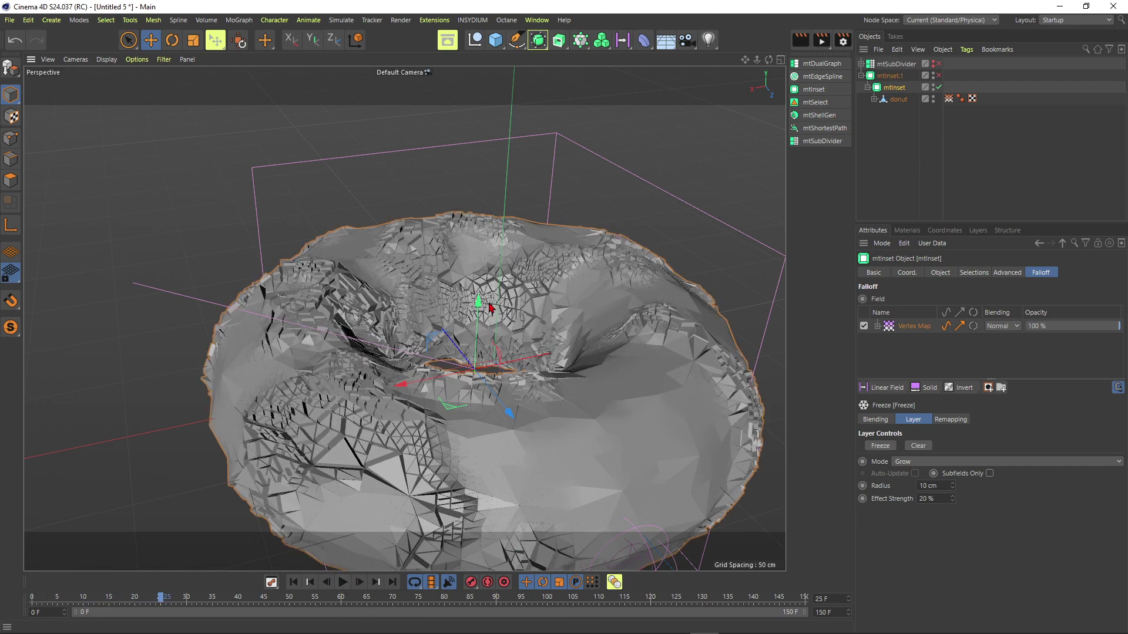
alt+drag(512, 283, 555, 263)
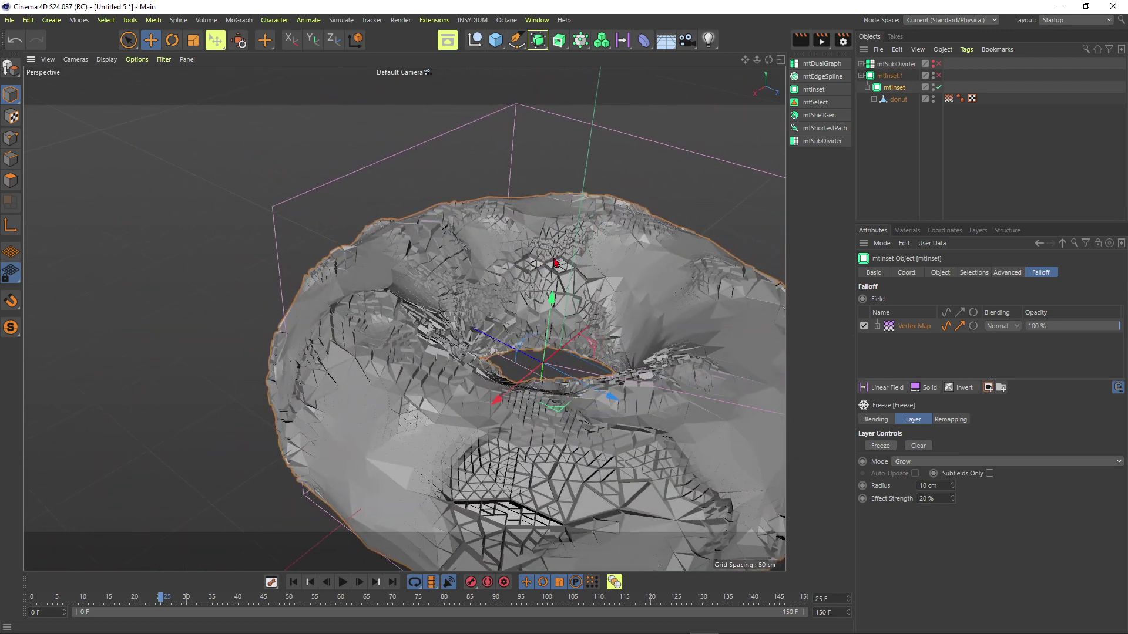
click(938, 76)
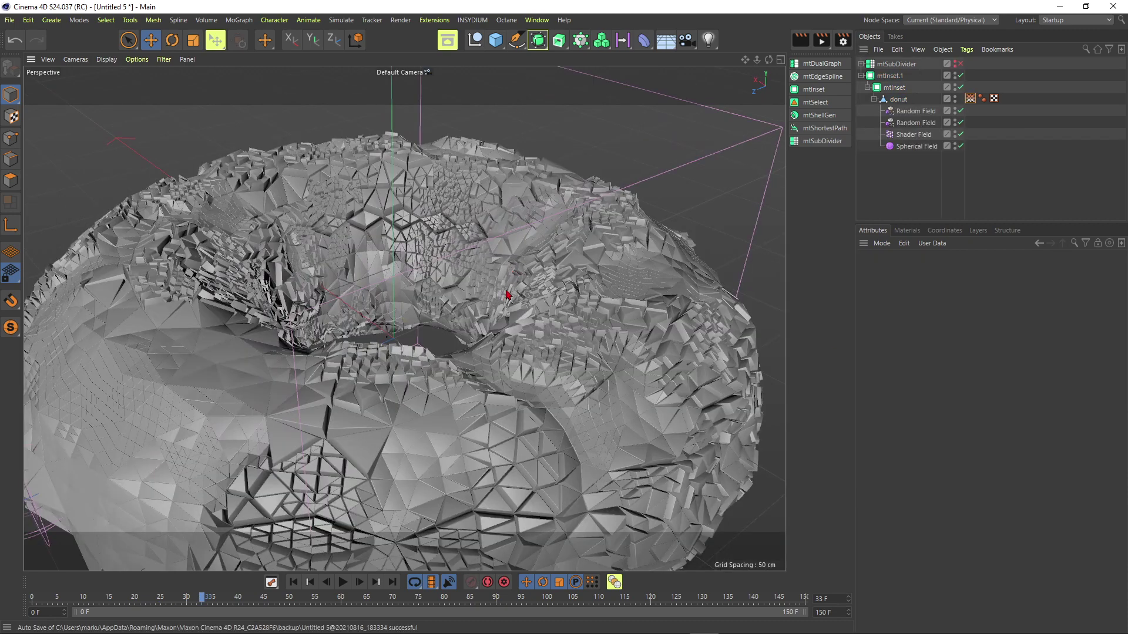
- Examine the combined insets on the partly grown donut from several angles at frame 33
mouse_move(504, 297)
alt+mouse_down()
mouse_move(464, 307)
mouse_move(494, 300)
alt+mouse_up()
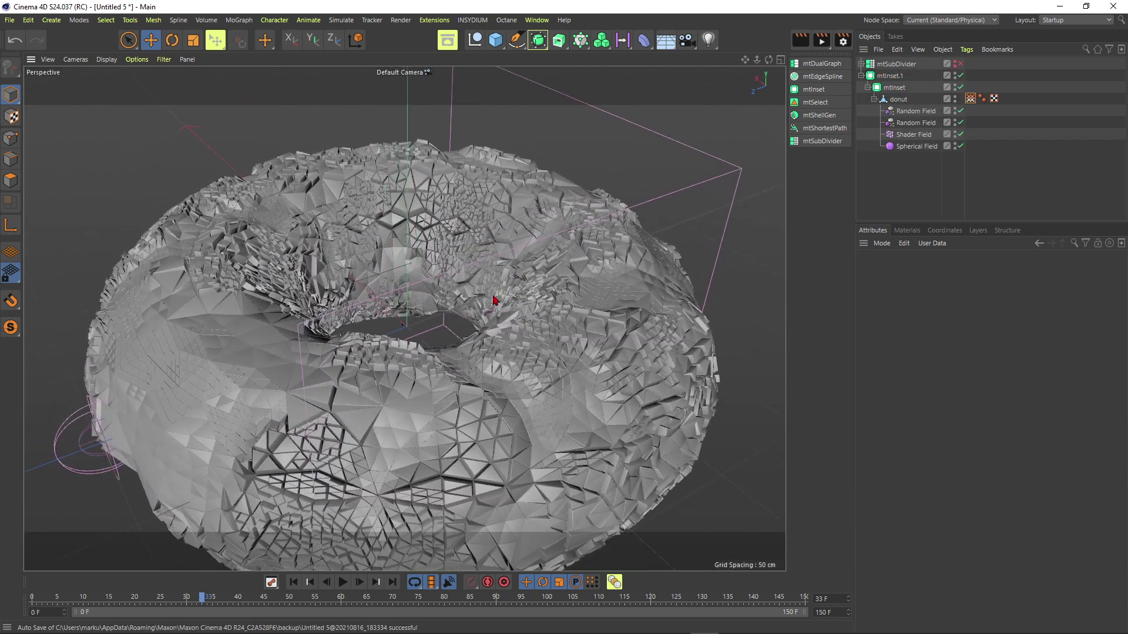
alt+right_drag(494, 301, 511, 296)
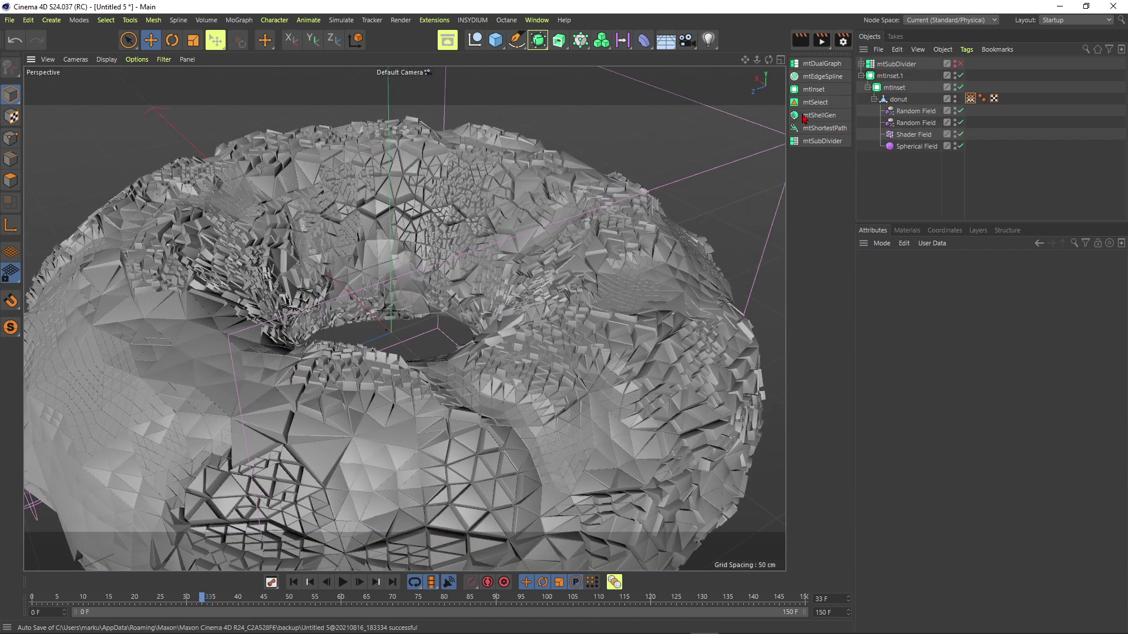
alt+right_drag(547, 235, 596, 209)
alt+drag(558, 273, 582, 290)
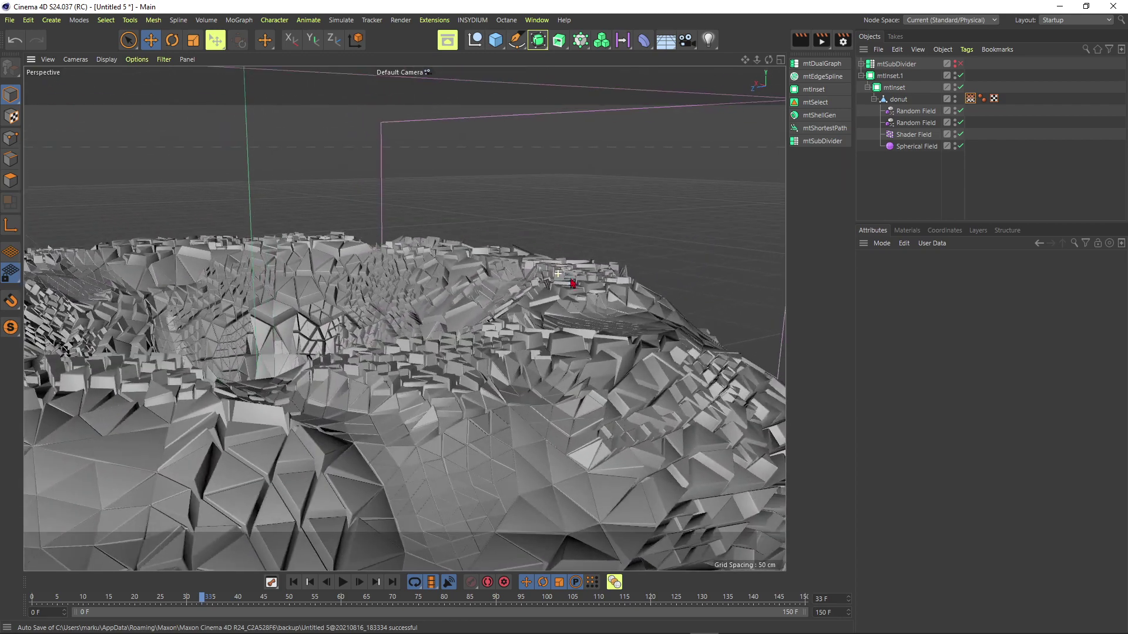
mouse_move(556, 241)
alt+mouse_down()
mouse_move(538, 273)
mouse_move(557, 253)
alt+mouse_up()
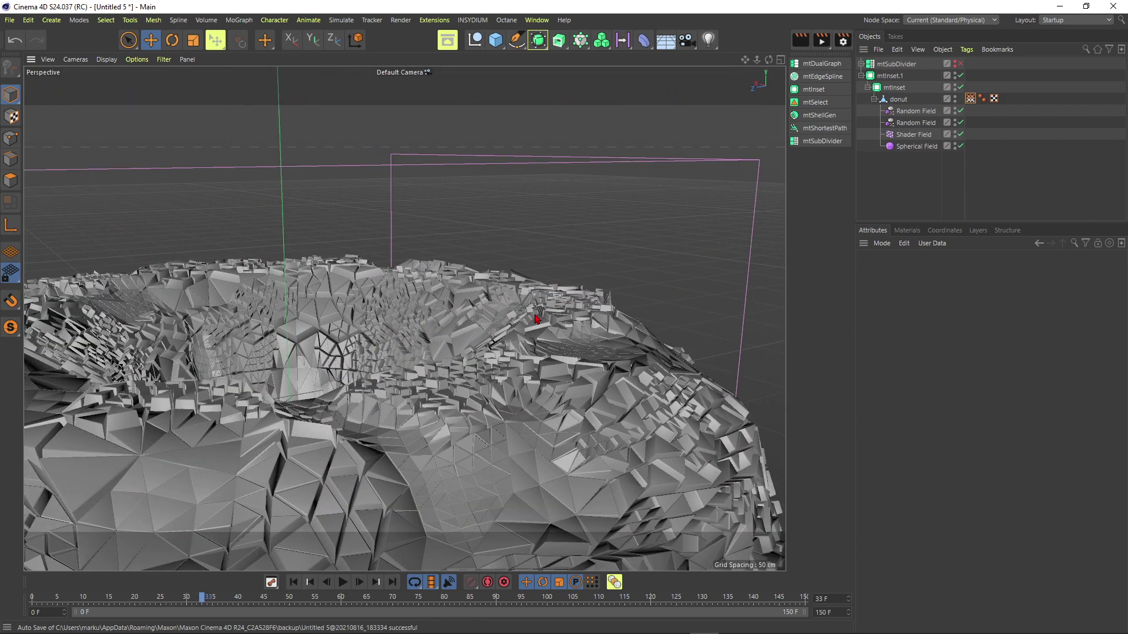
alt+drag(536, 315, 502, 343)
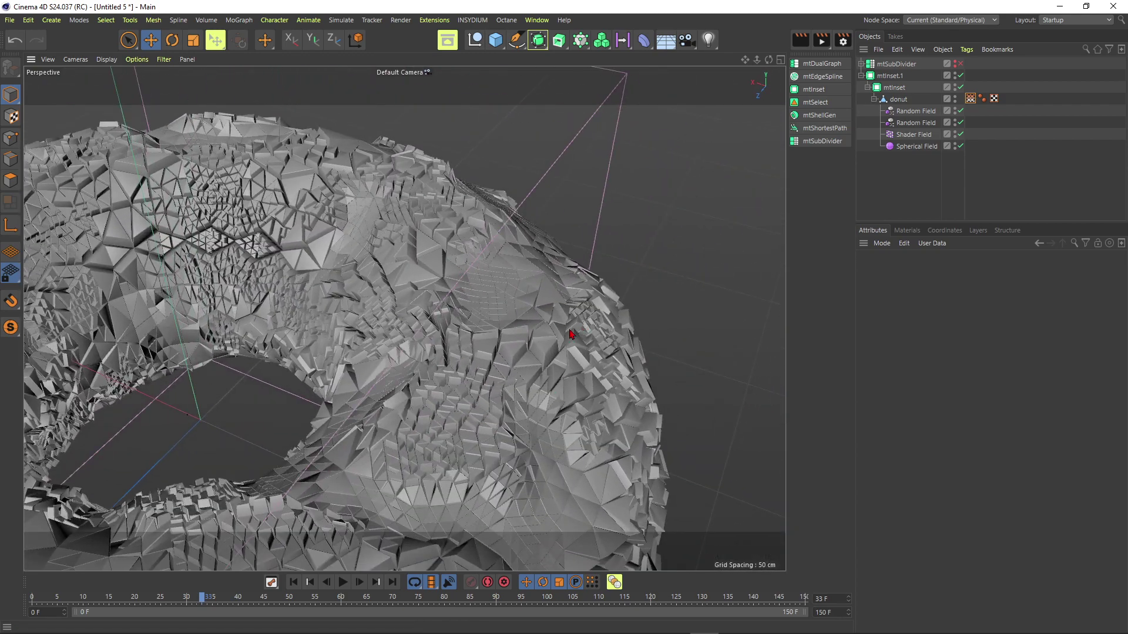
alt+drag(595, 394, 529, 353)
alt+drag(402, 245, 425, 250)
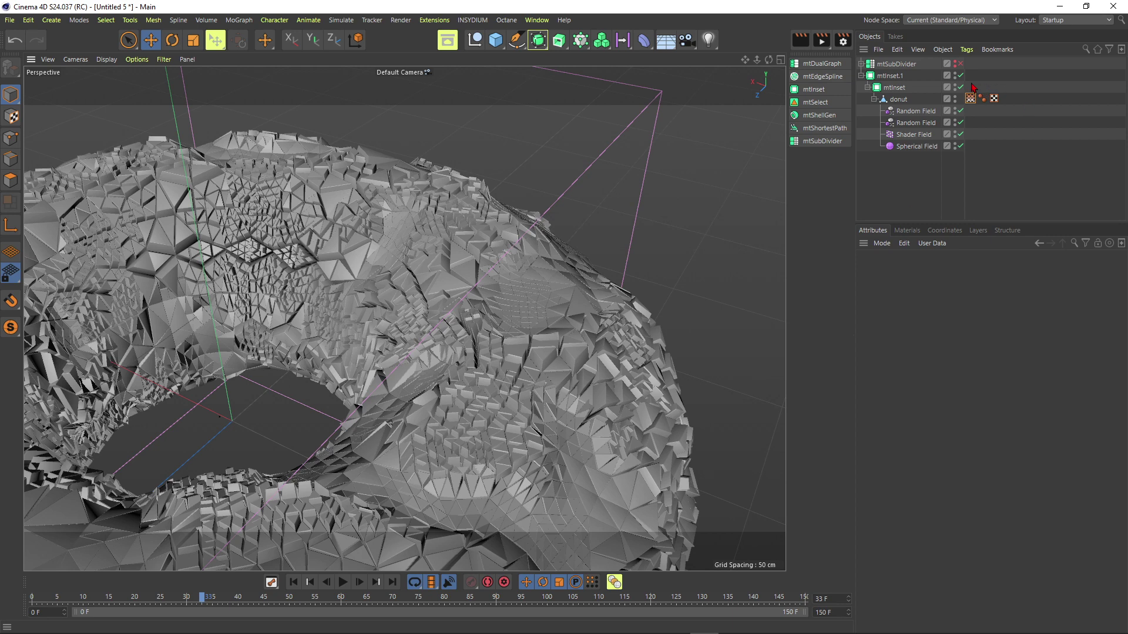
- Disable both mtInset generators to view the donut's vertex map, and return the animation to frame 0
drag(962, 76, 961, 87)
click(894, 87)
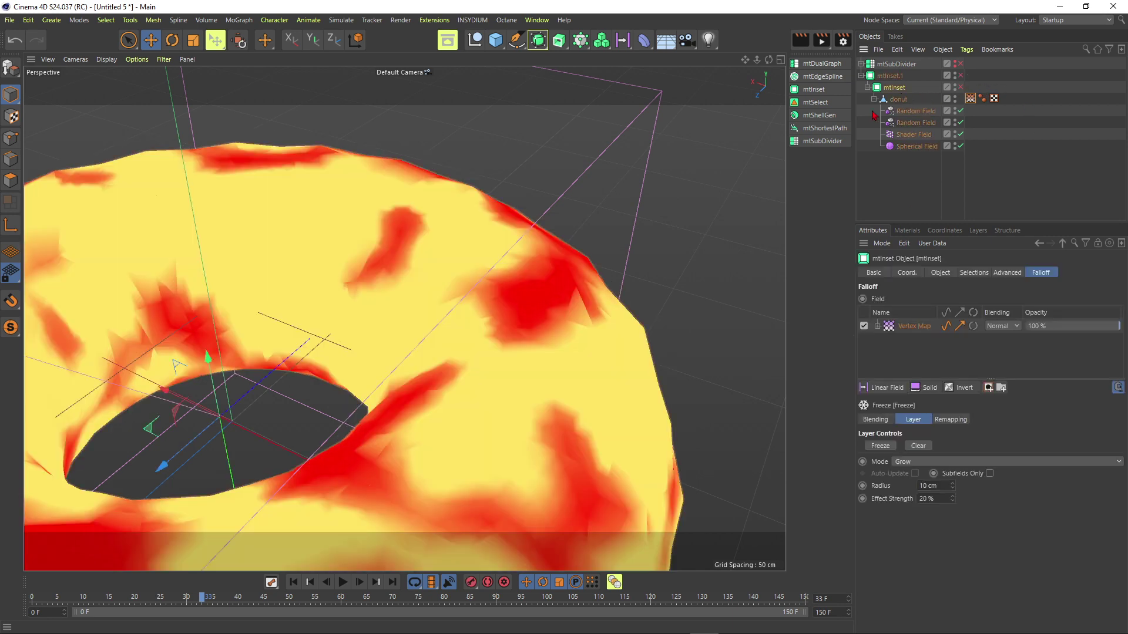
alt+right_drag(481, 370, 376, 359)
alt+drag(546, 232, 489, 253)
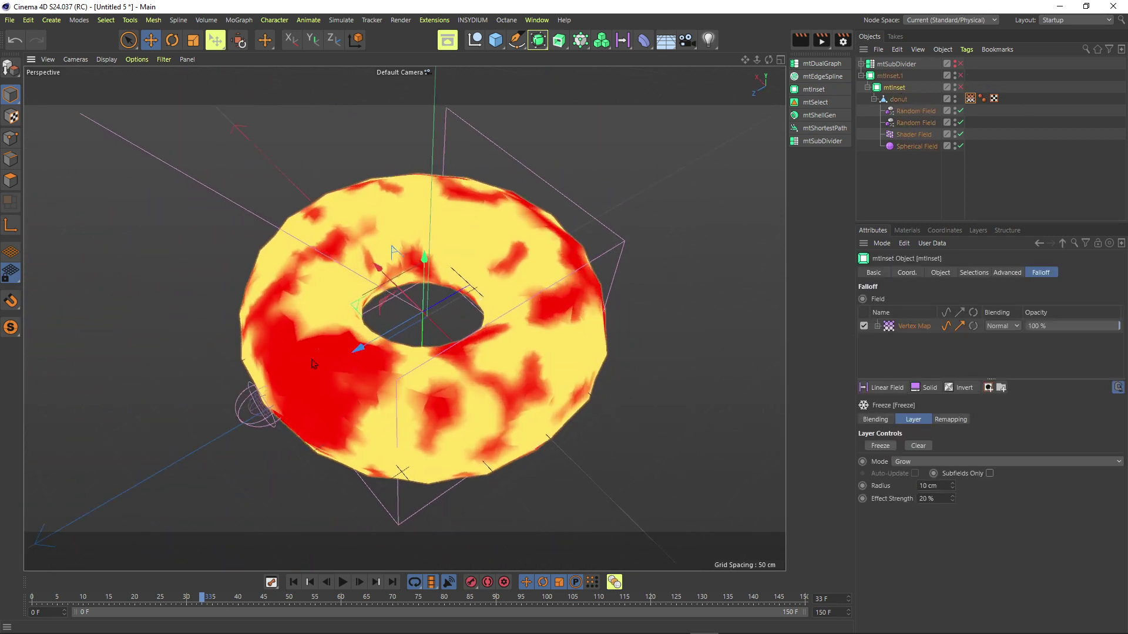
click(293, 582)
alt+right_drag(409, 360, 412, 346)
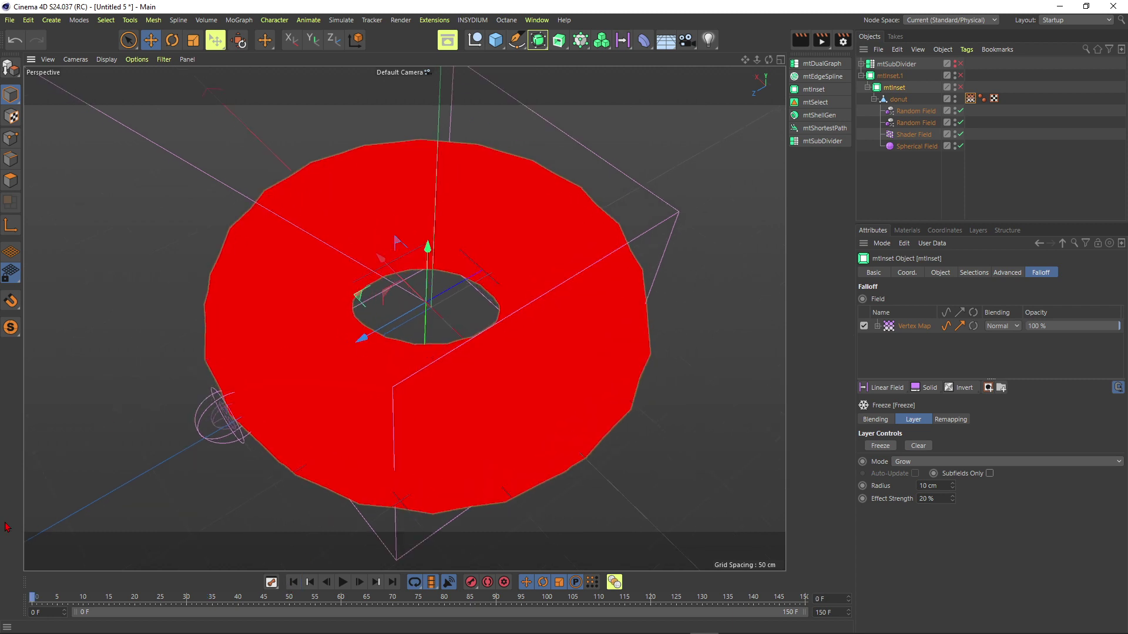
- Duplicate the whole mtInset.1 hierarchy and expand the copy down to the donut and its fields
click(862, 76)
ctrl+drag(893, 75, 881, 140)
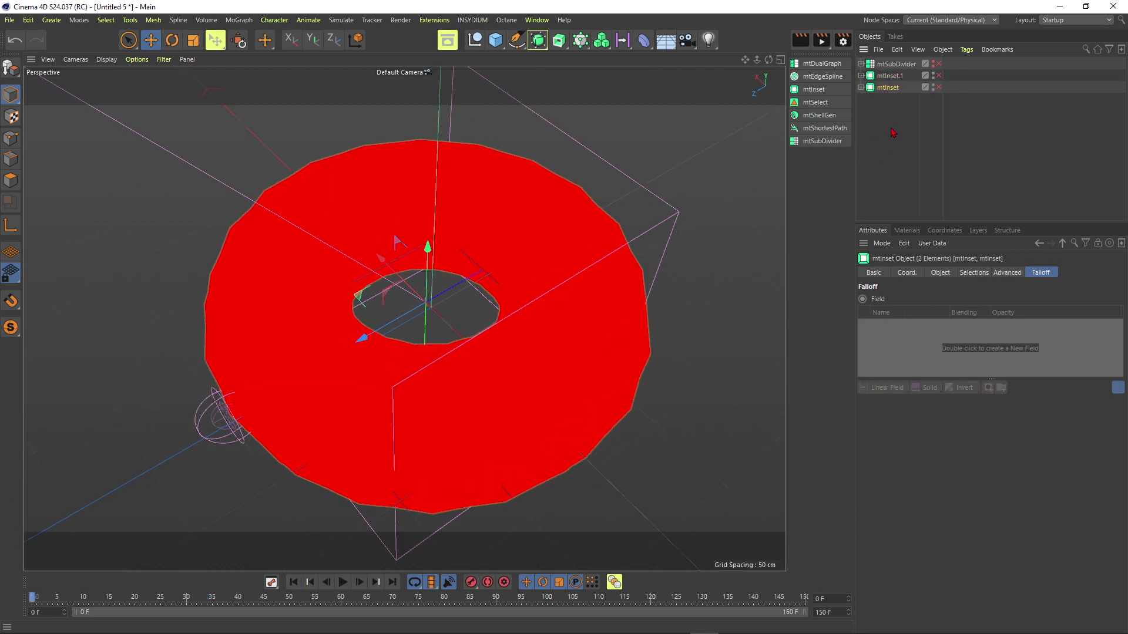
ctrl+click(898, 90)
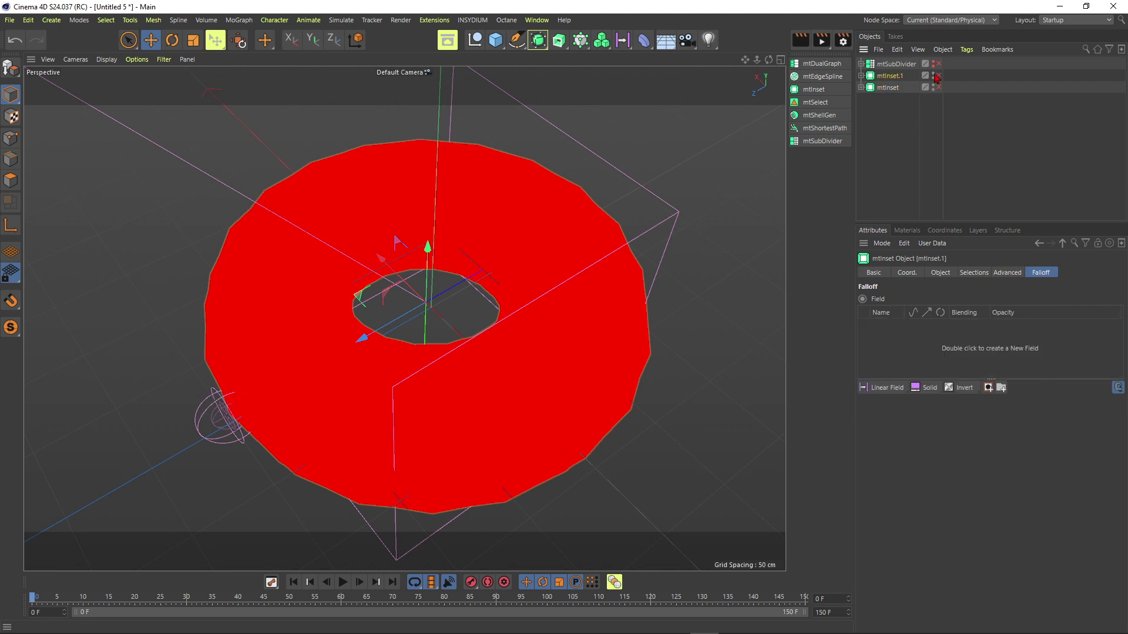
click(887, 88)
click(862, 87)
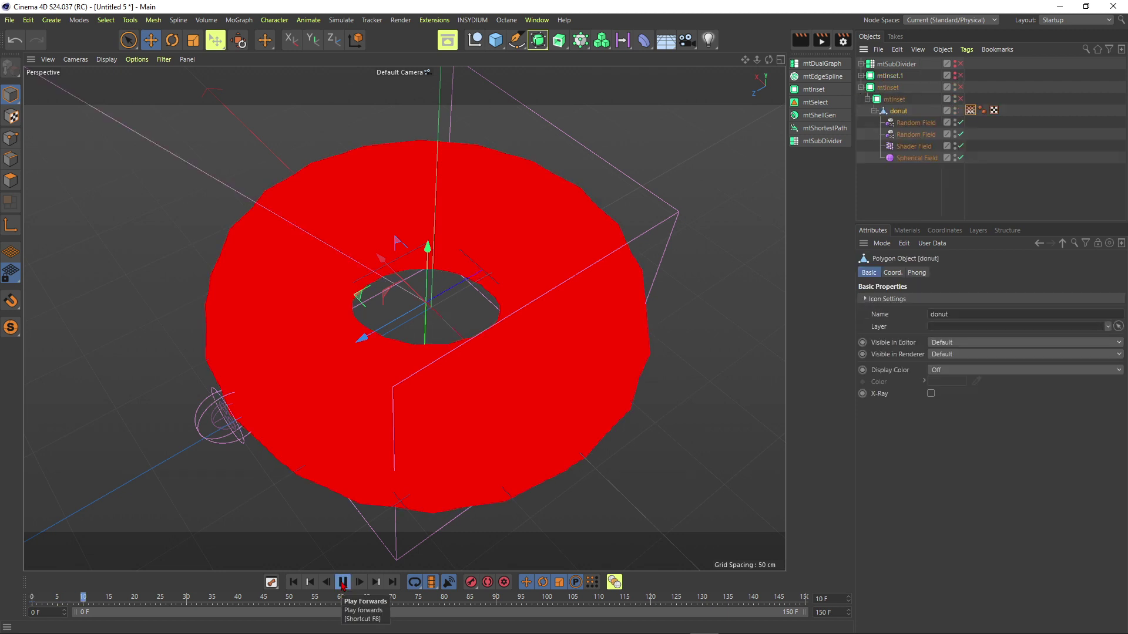
- Play the animation to frame 21 to check the vertex map, and open the copied donut's vertex map field settings
click(342, 582)
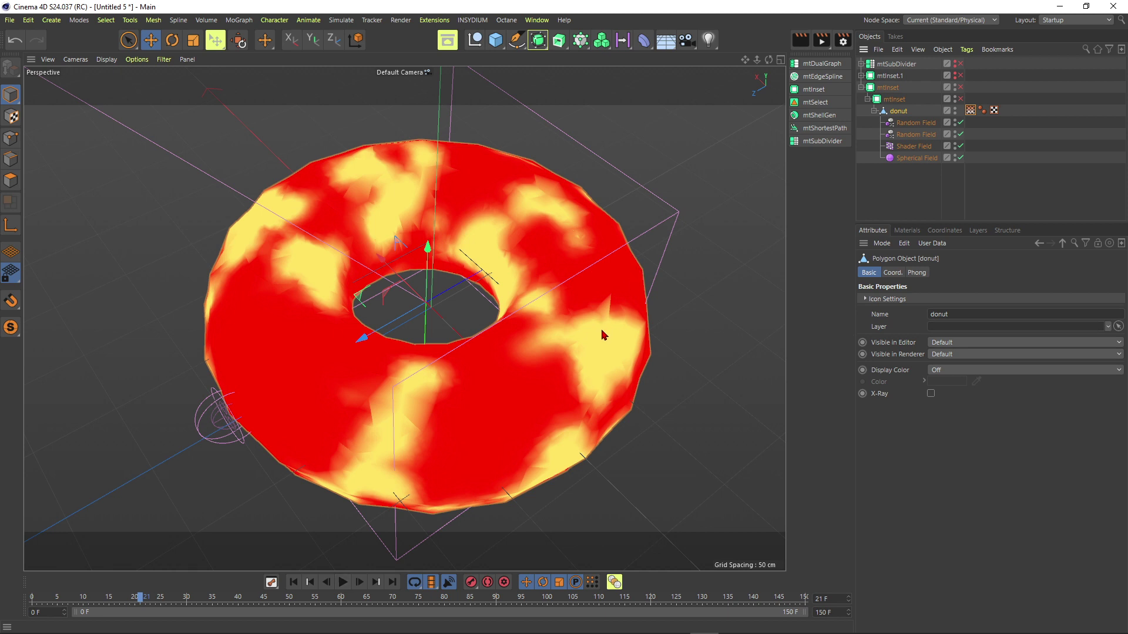
scroll(555, 335, up, 5)
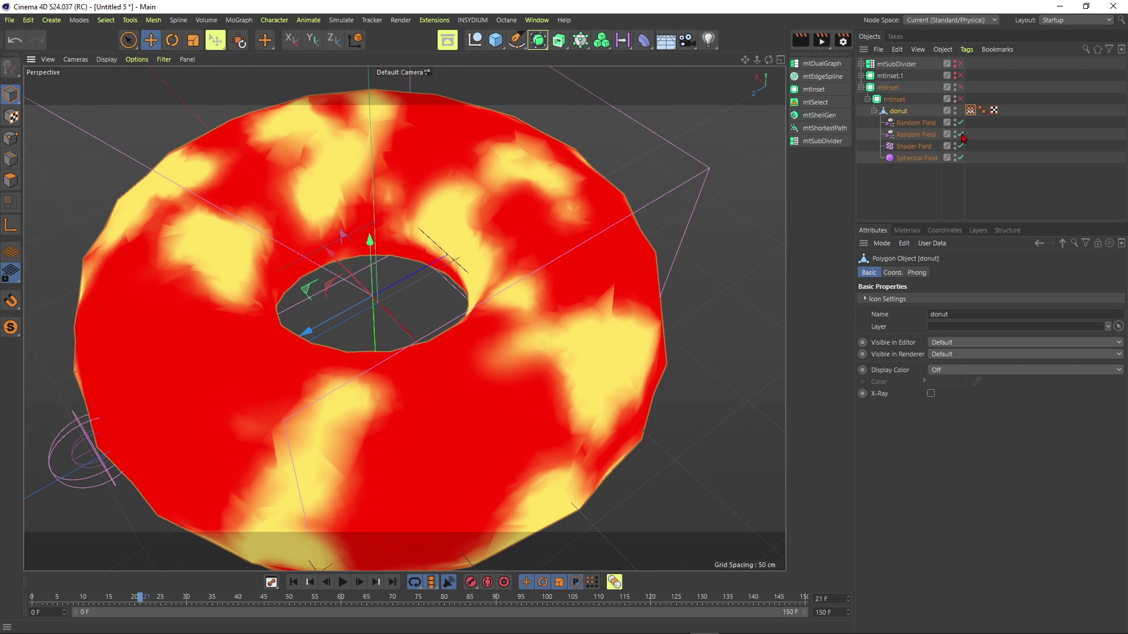
click(971, 110)
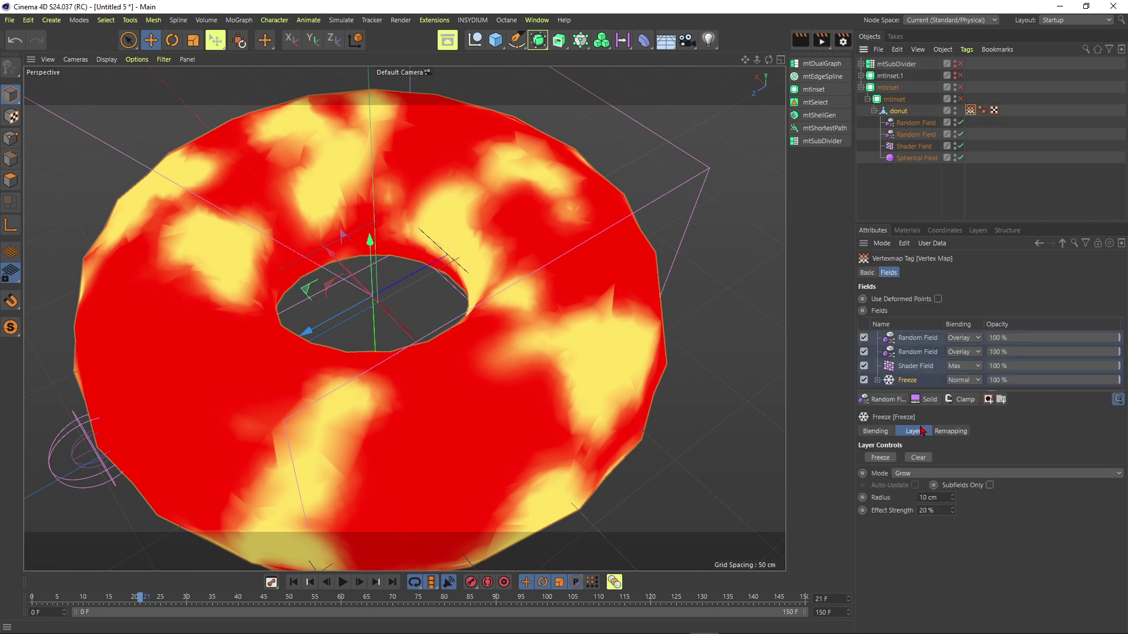
- Set the Freeze layer's radius to 9 cm and effect strength to 14 % in the copied donut's vertex map
double_click(936, 497)
text(9)
double_click(932, 510)
text(14)
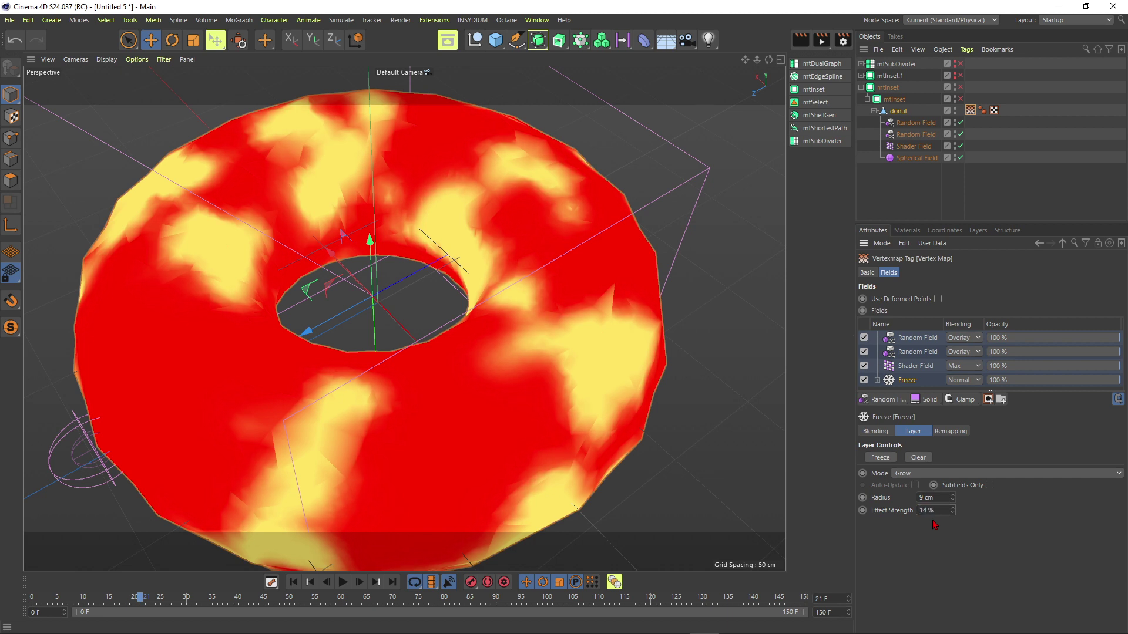
- Replay the animation from the start to frame 36 and compare the copied donut's vertex map with its plain surface
click(293, 583)
click(342, 583)
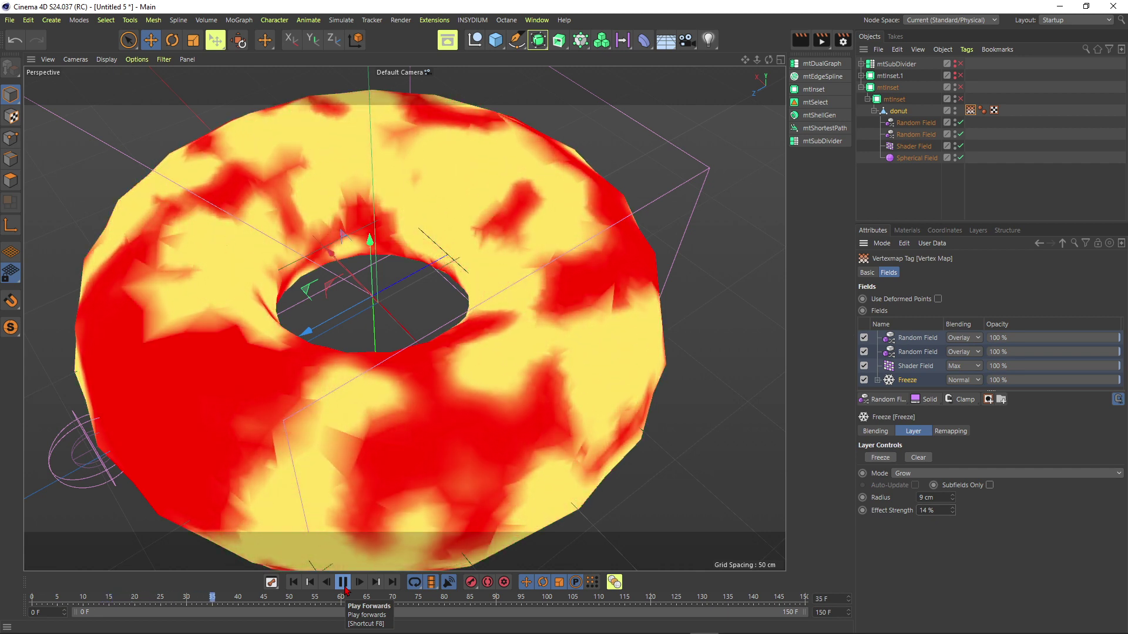
click(342, 583)
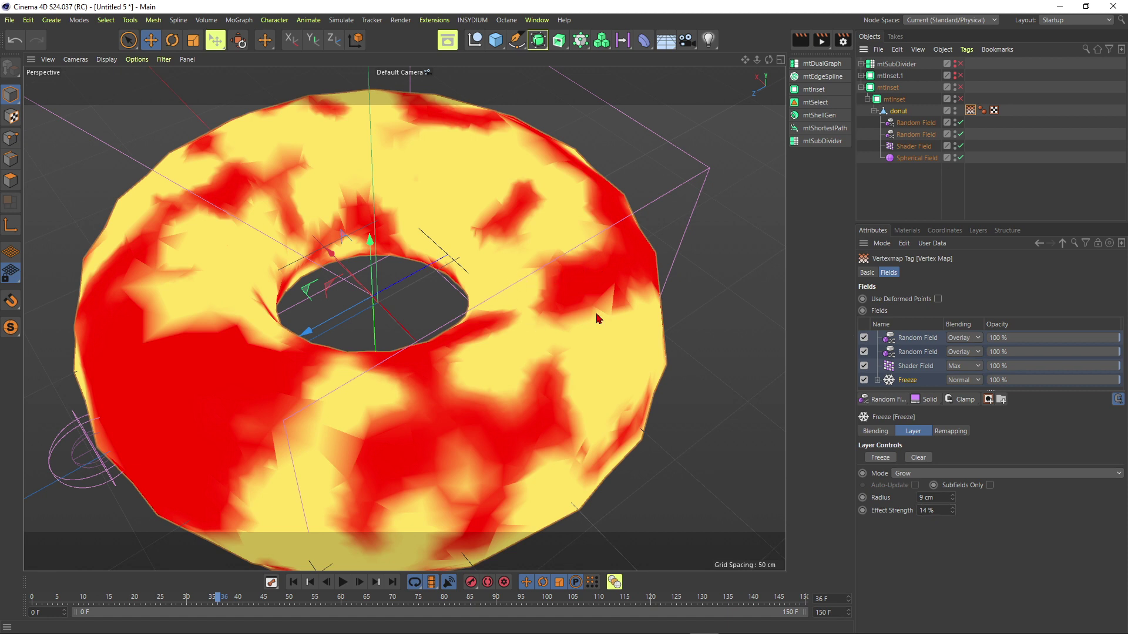
click(898, 112)
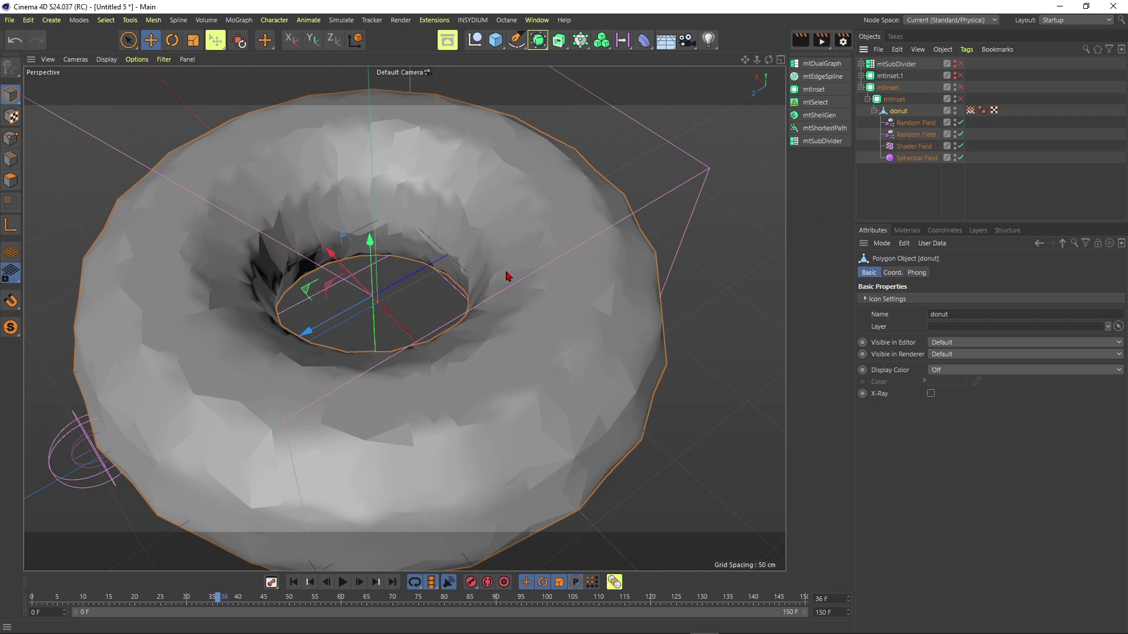
click(971, 111)
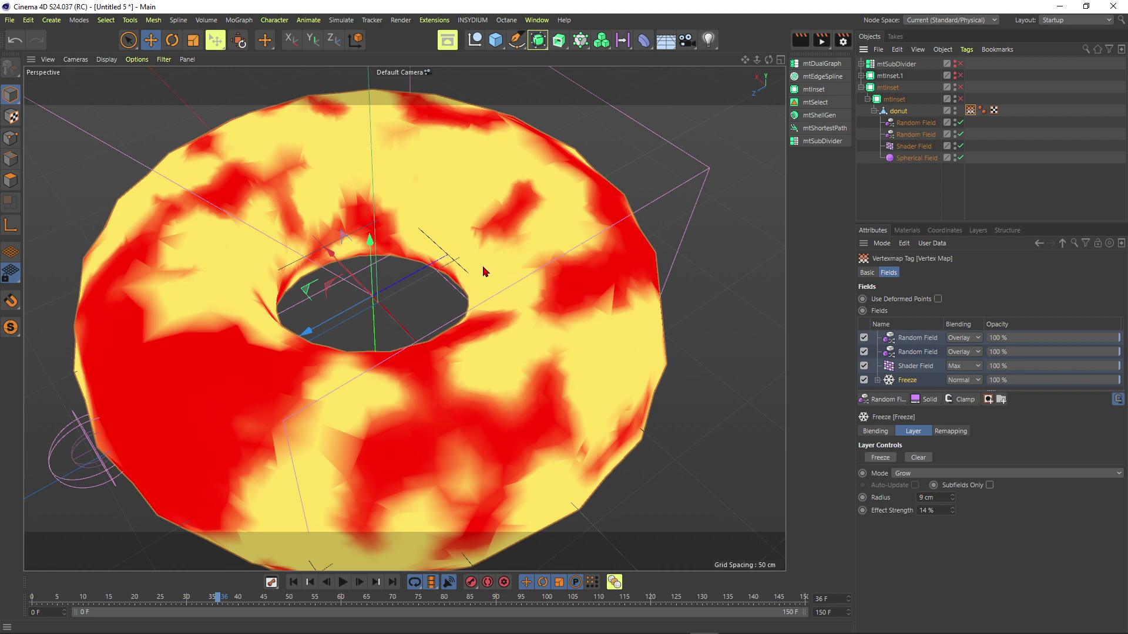
- Enable the inner mtInset of the copied hierarchy and set its offset to 20
click(891, 188)
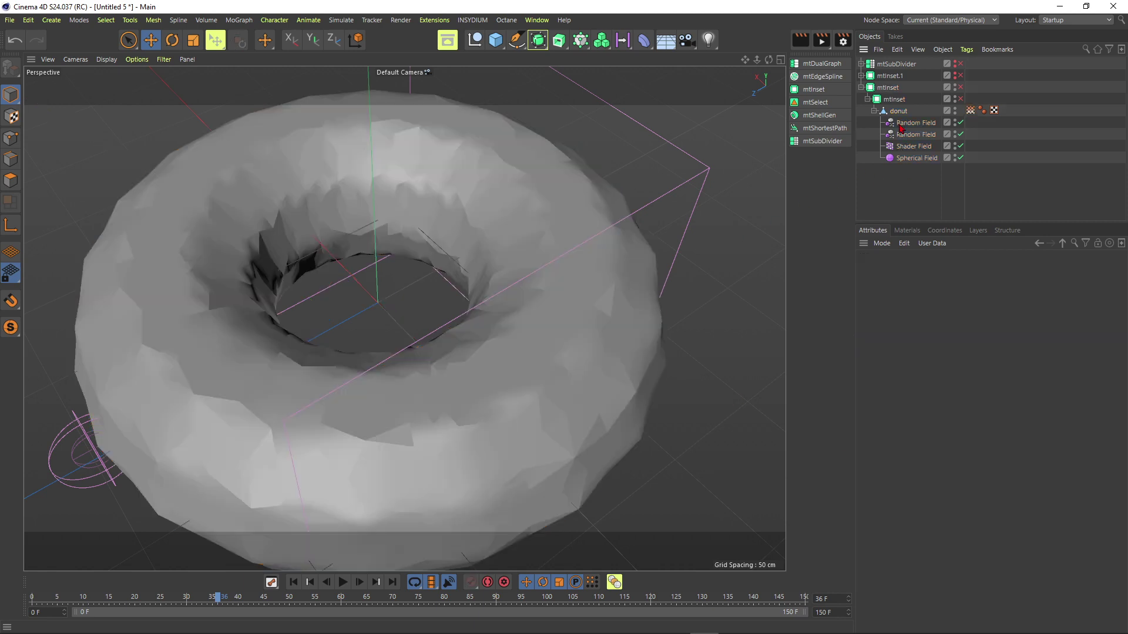
click(962, 98)
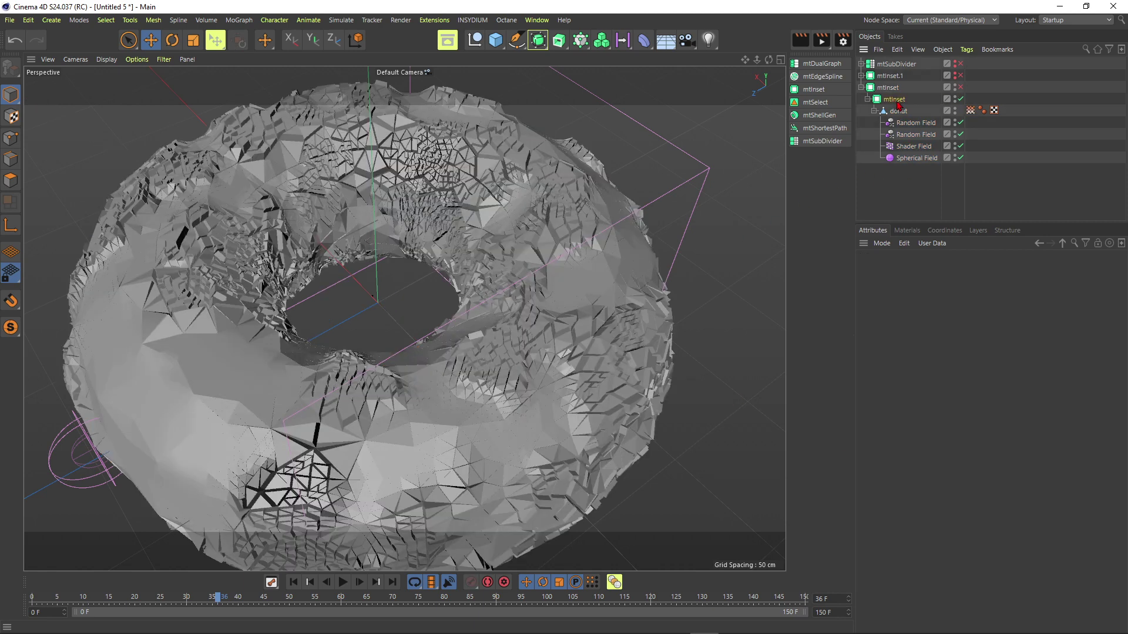
click(897, 101)
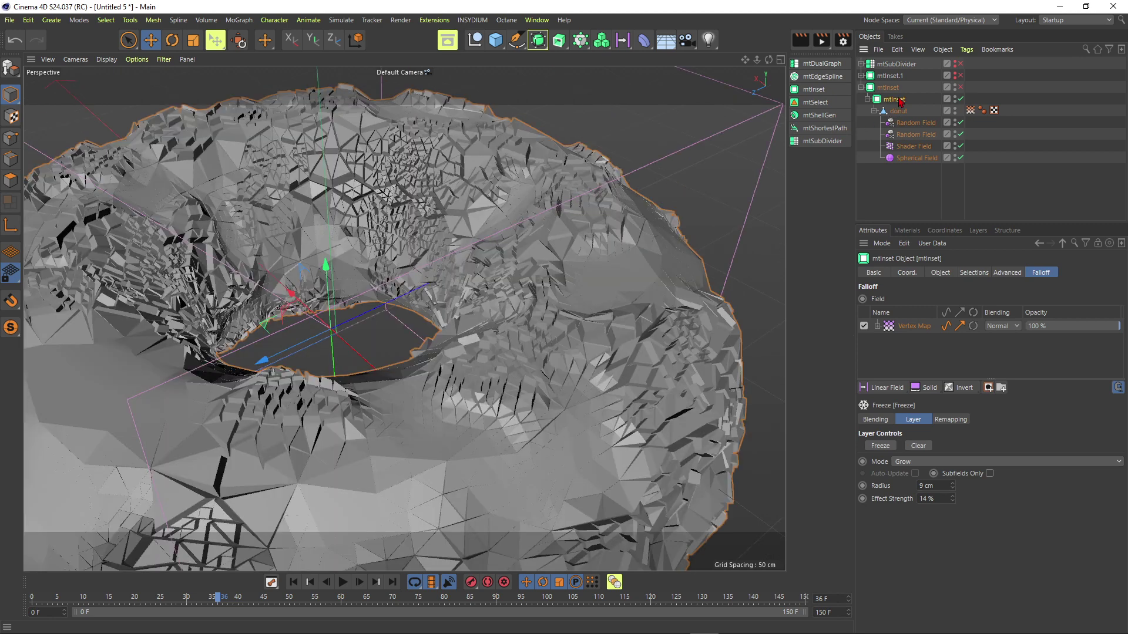
click(942, 273)
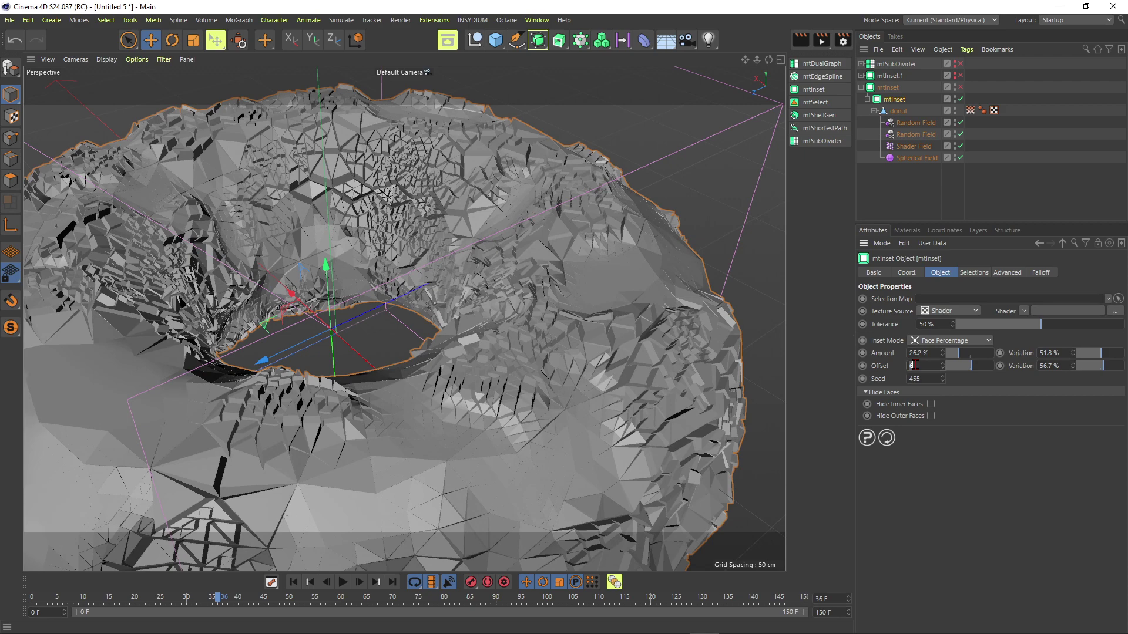
text(20)
key(Return)
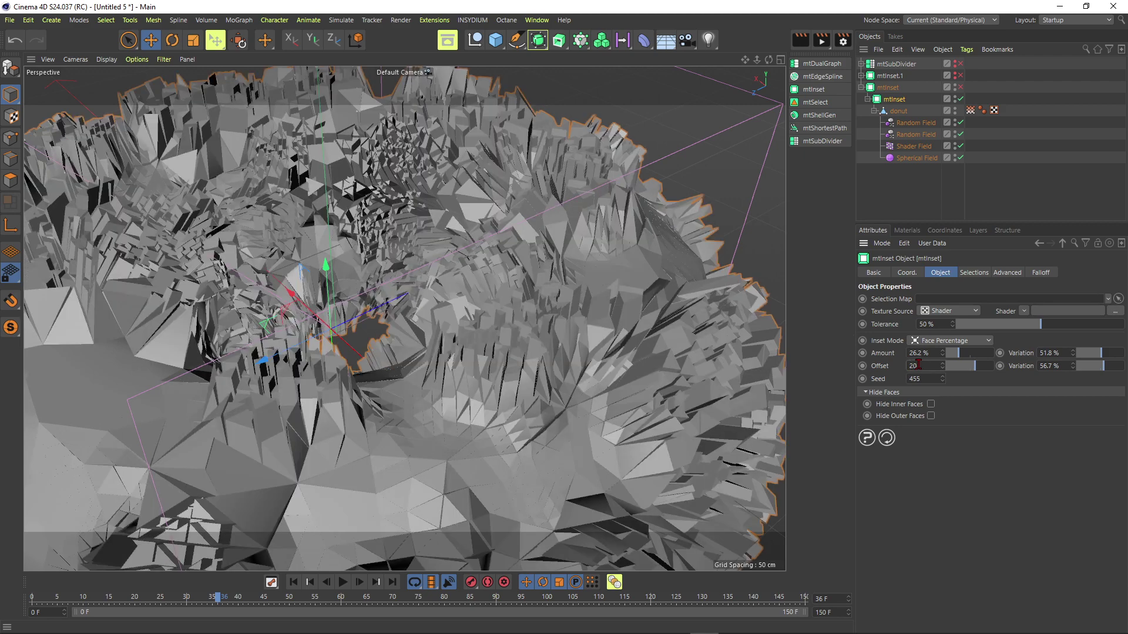
- Raise the copied inner mtInset's amount to 100 % and inspect the resulting insets from close up and from farther away
alt+right_drag(617, 126, 576, 237)
alt+drag(588, 260, 617, 235)
alt+right_drag(616, 236, 600, 187)
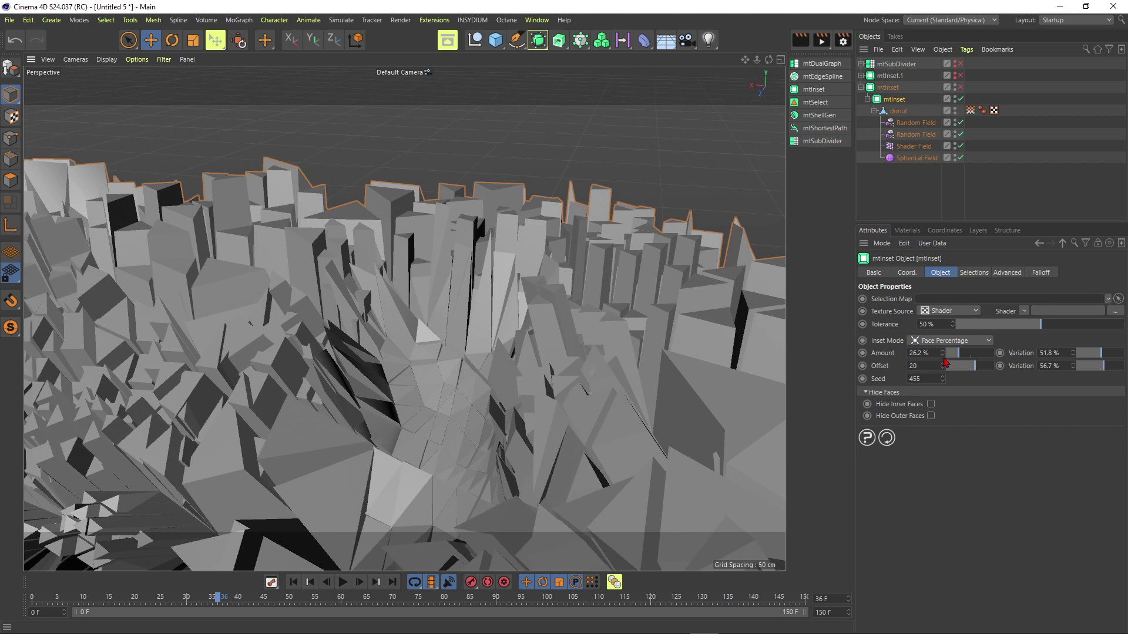
drag(945, 359, 1003, 358)
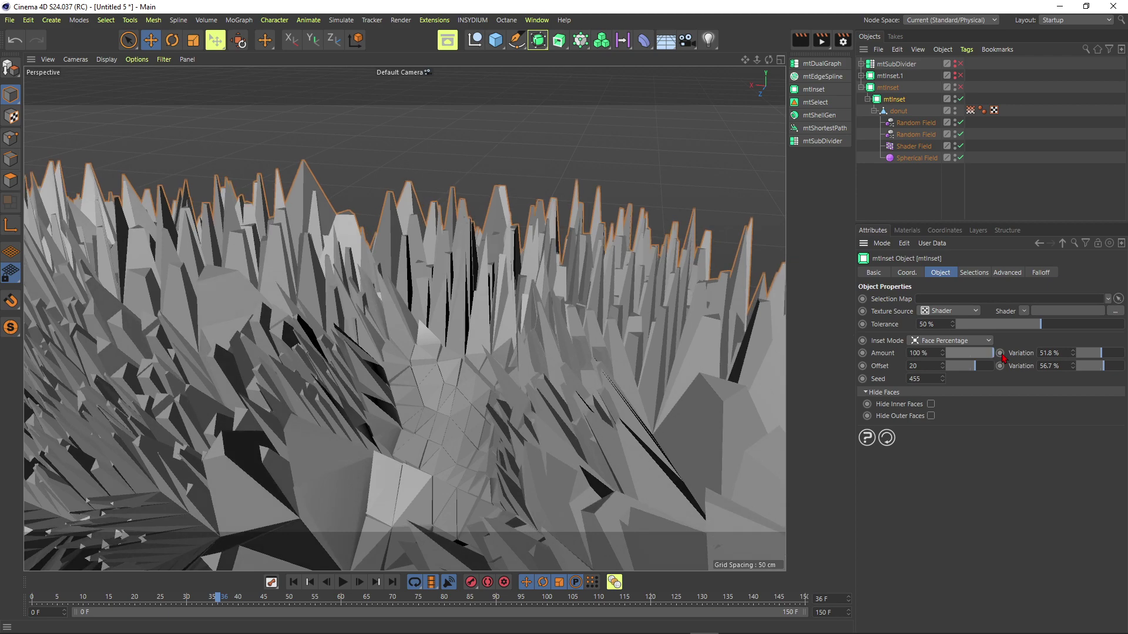
alt+right_drag(490, 244, 387, 311)
alt+drag(387, 311, 435, 318)
alt+right_drag(435, 317, 394, 323)
alt+drag(435, 282, 387, 300)
alt+right_drag(412, 288, 481, 246)
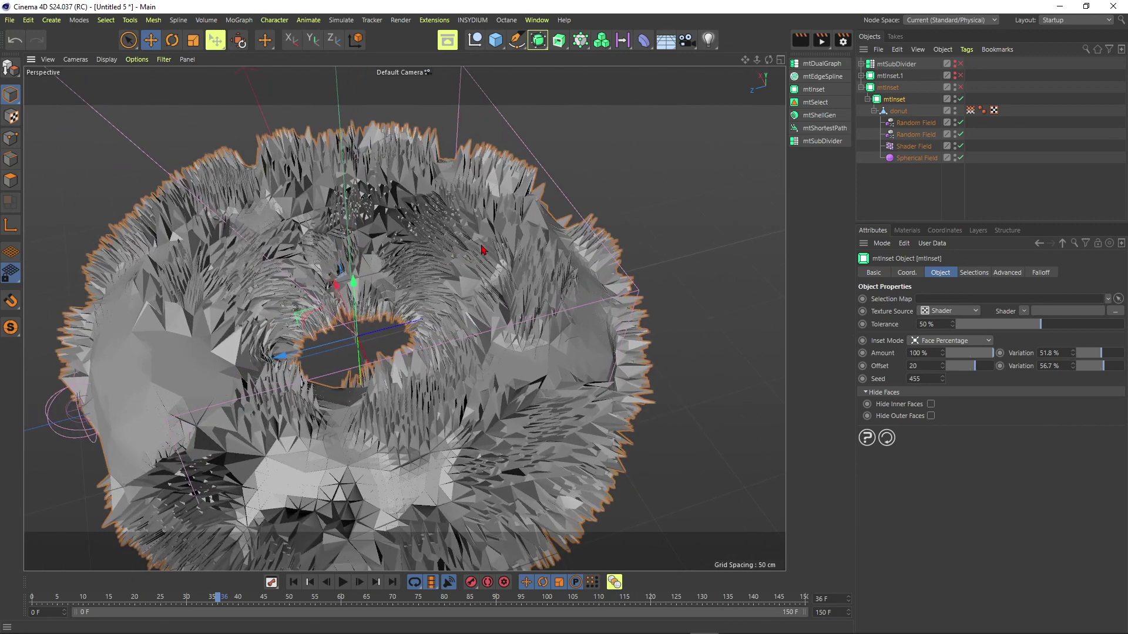
- Color the material Mat red with hue 0°, saturation 67 % and value 80 %, and apply it to the copied donut
click(862, 89)
click(862, 88)
click(862, 76)
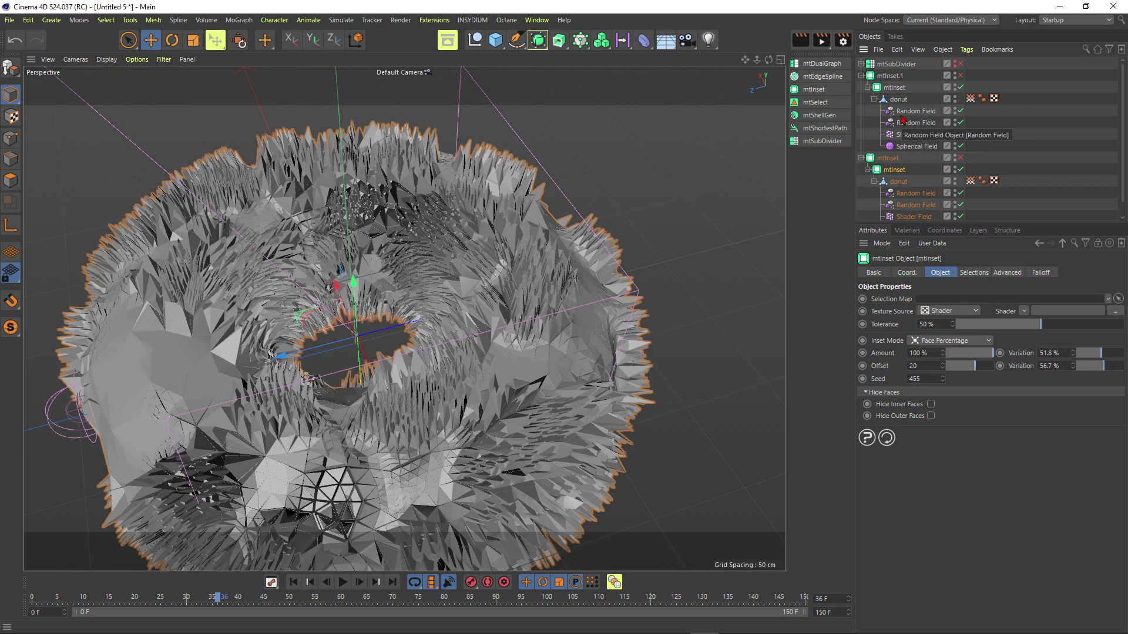
click(907, 230)
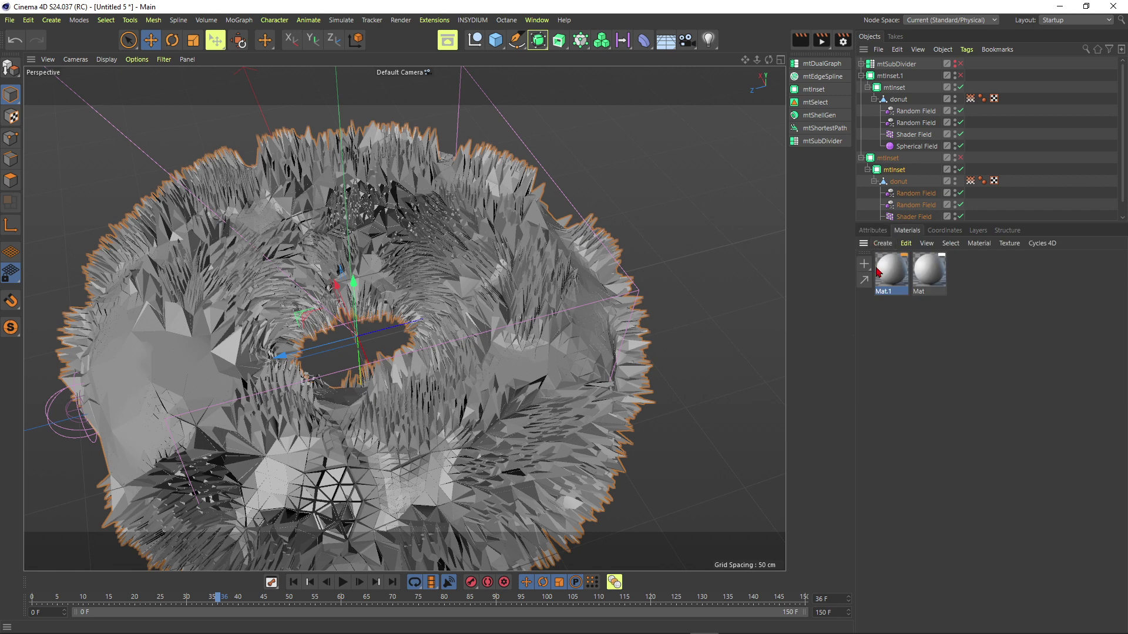
double_click(933, 277)
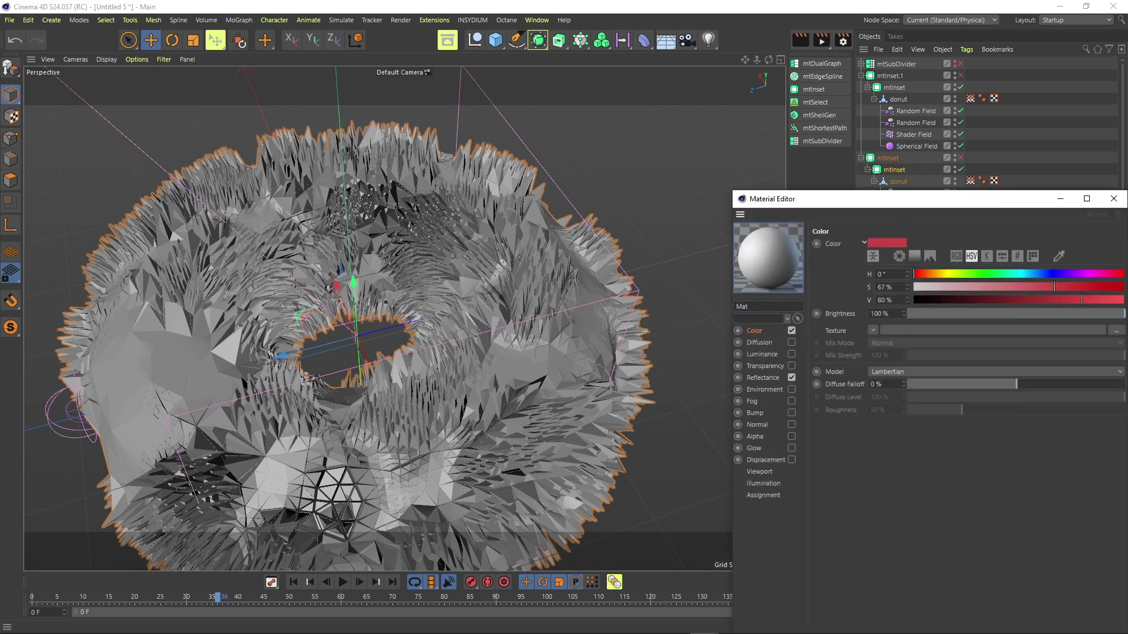
click(1114, 205)
scroll(910, 188, down, 1)
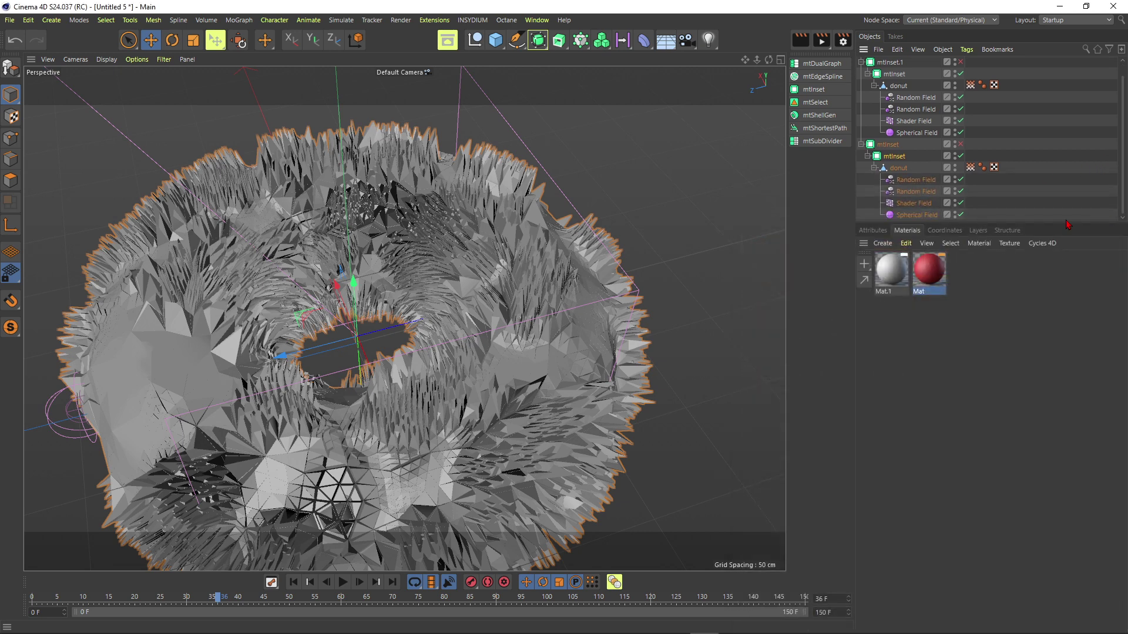
drag(910, 188, 899, 168)
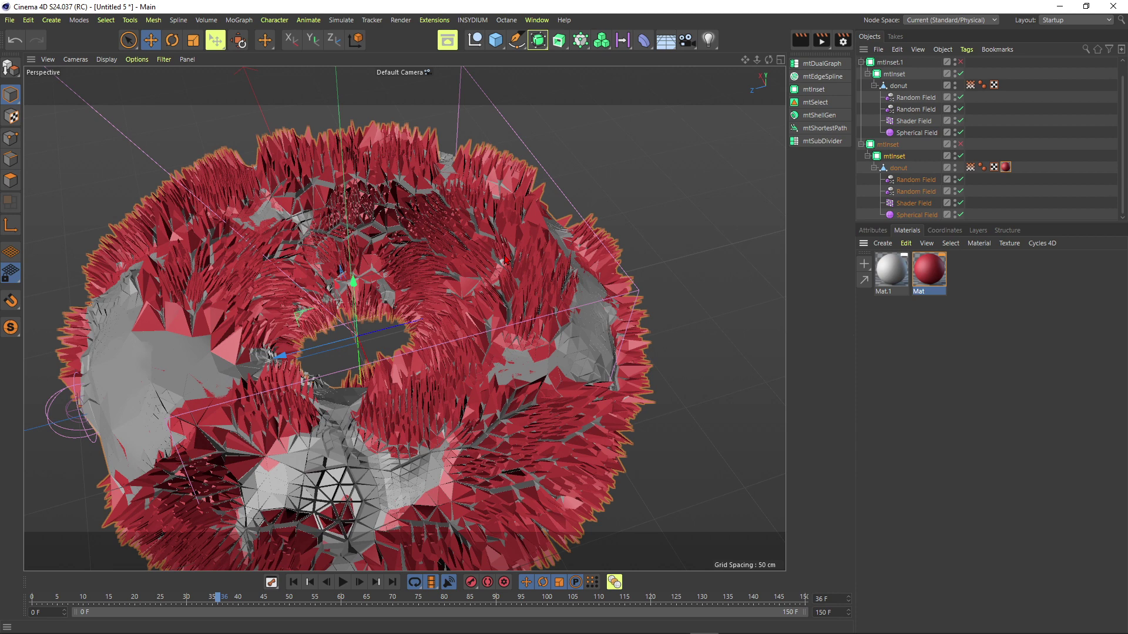
- Return the animation to frame 0 and scale the red copied donut down slightly inside the grey one
click(292, 582)
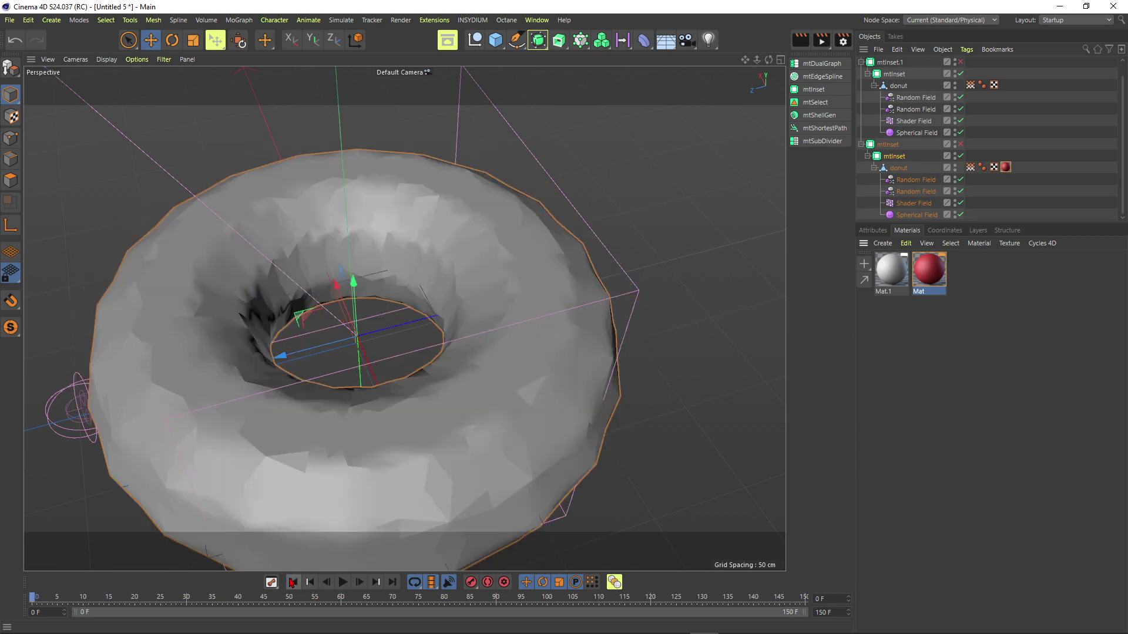
click(899, 170)
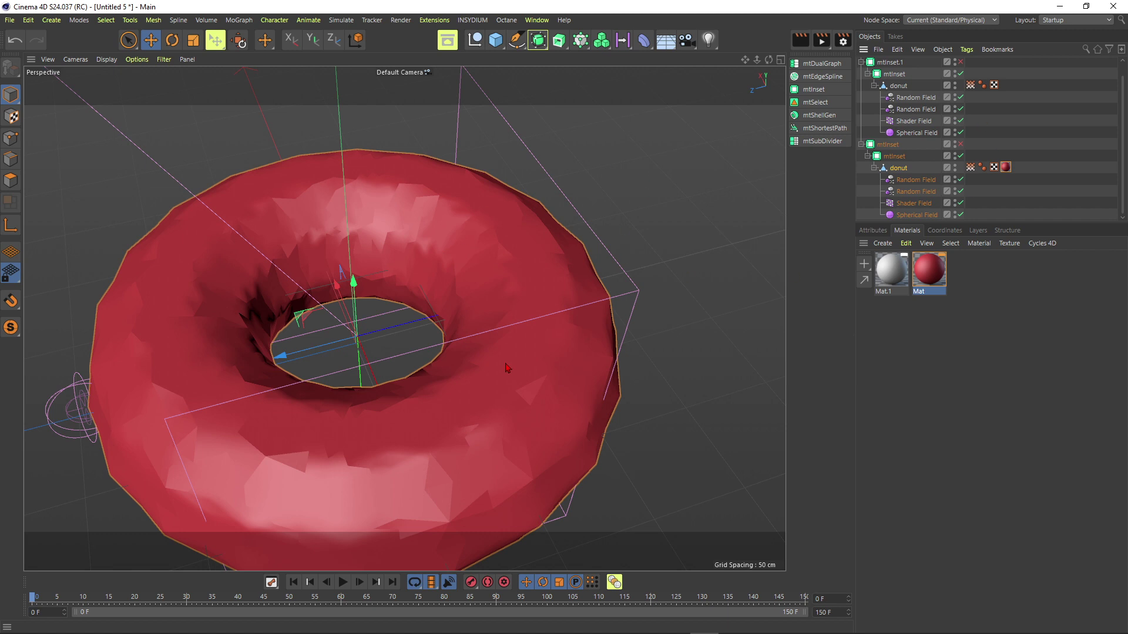
click(912, 156)
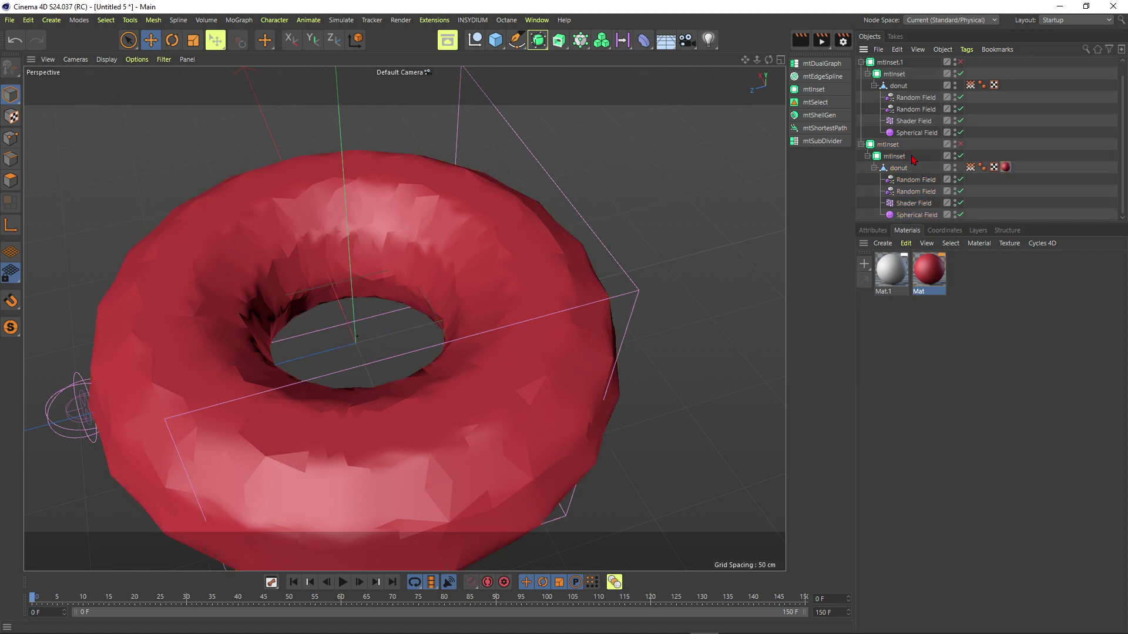
click(901, 171)
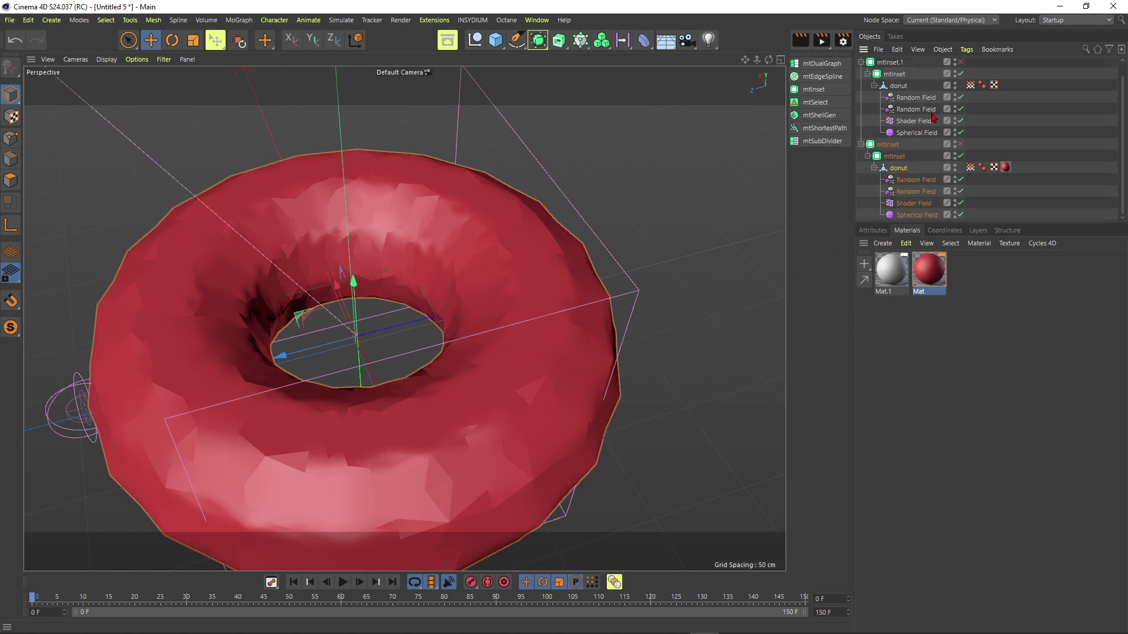
click(189, 44)
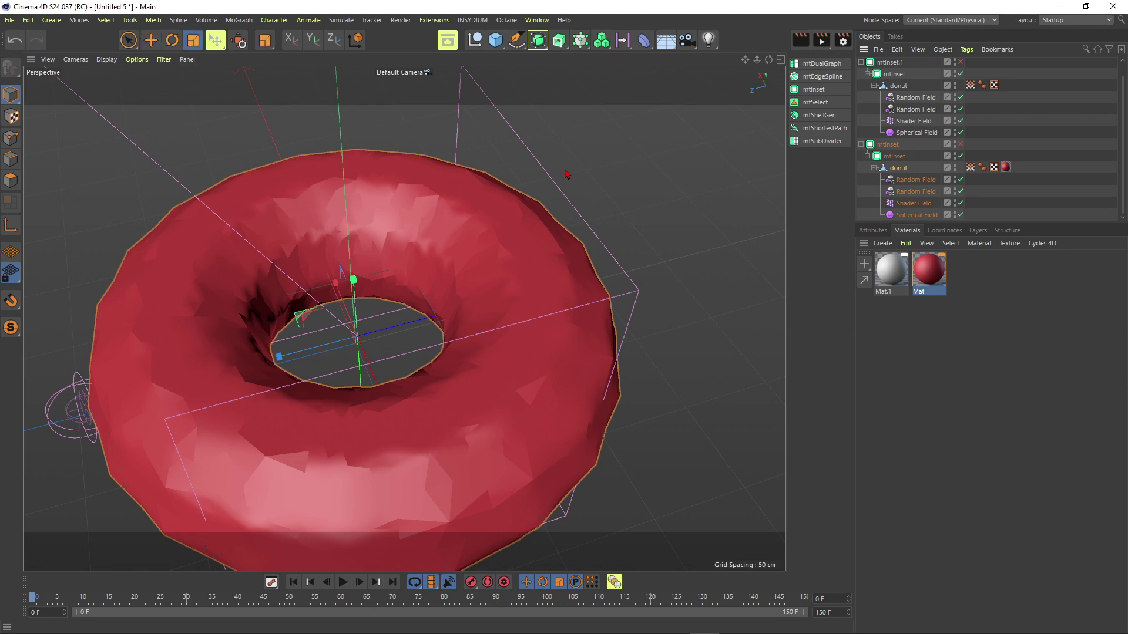
drag(605, 176, 594, 186)
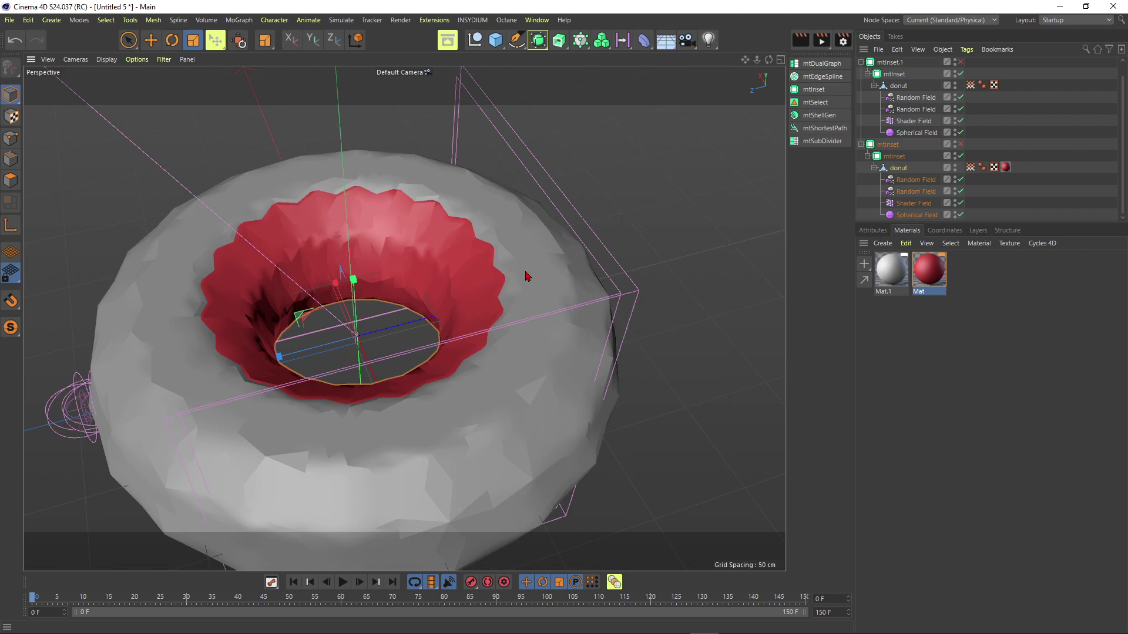
- Flatten the red donut slightly along its vertical axis in the Right view, and return to the perspective view
key(F3)
scroll(517, 290, up, 10)
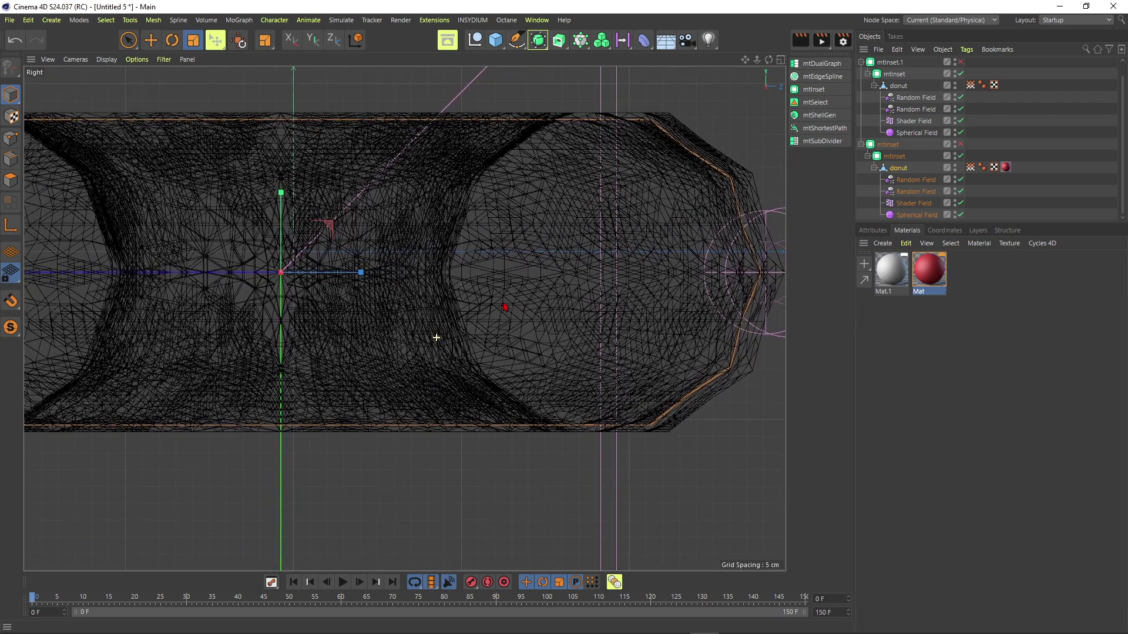
scroll(511, 282, up, 2)
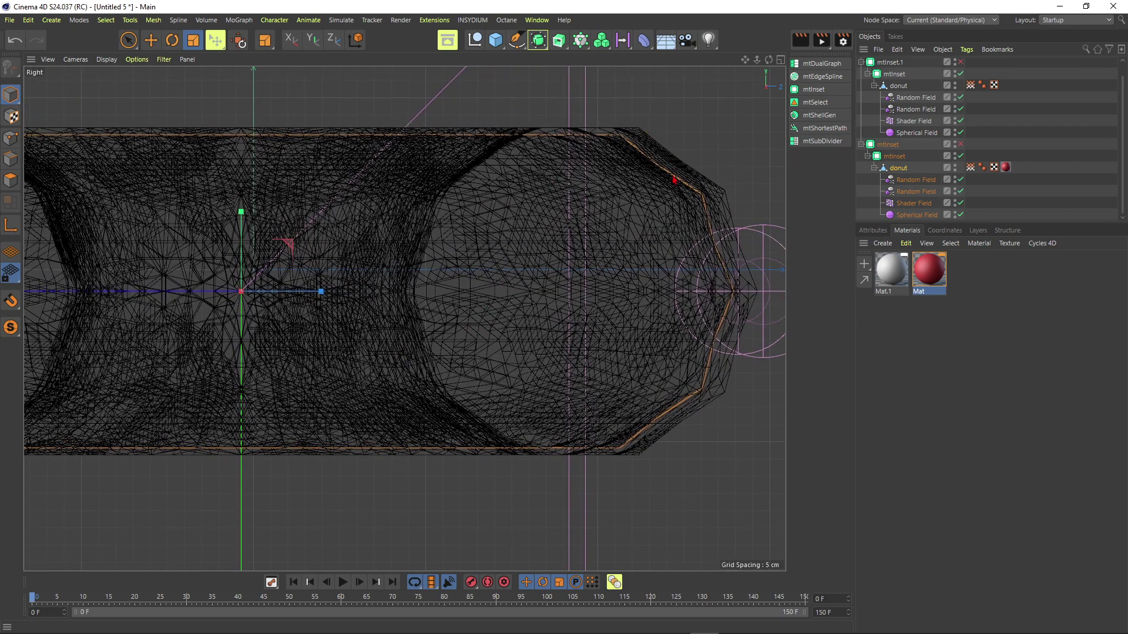
scroll(446, 208, down, 3)
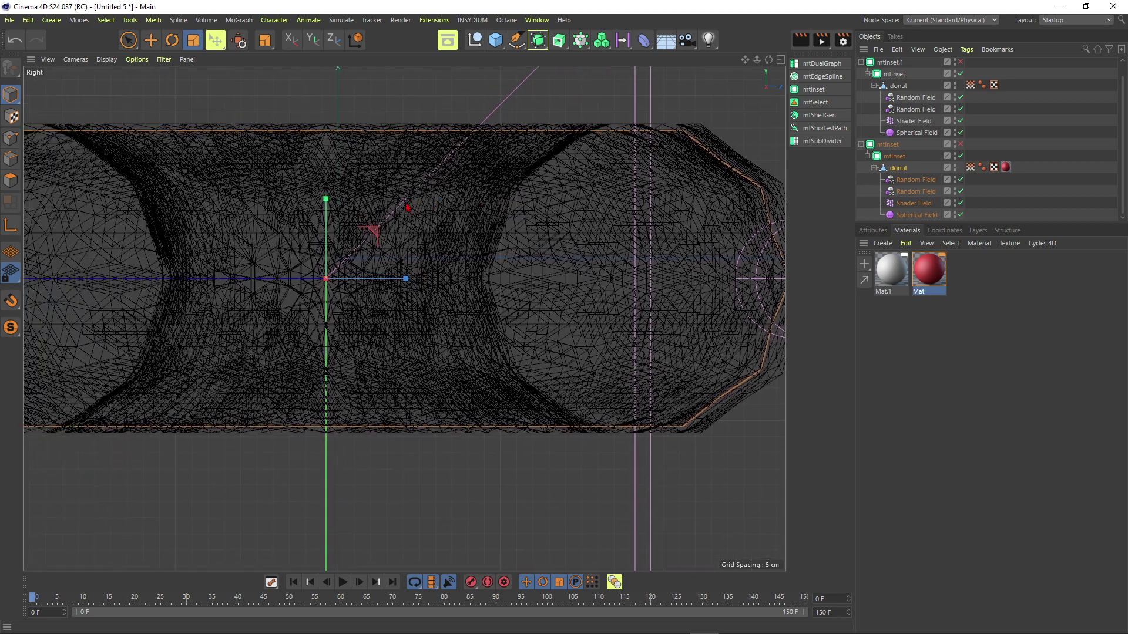
drag(343, 190, 345, 192)
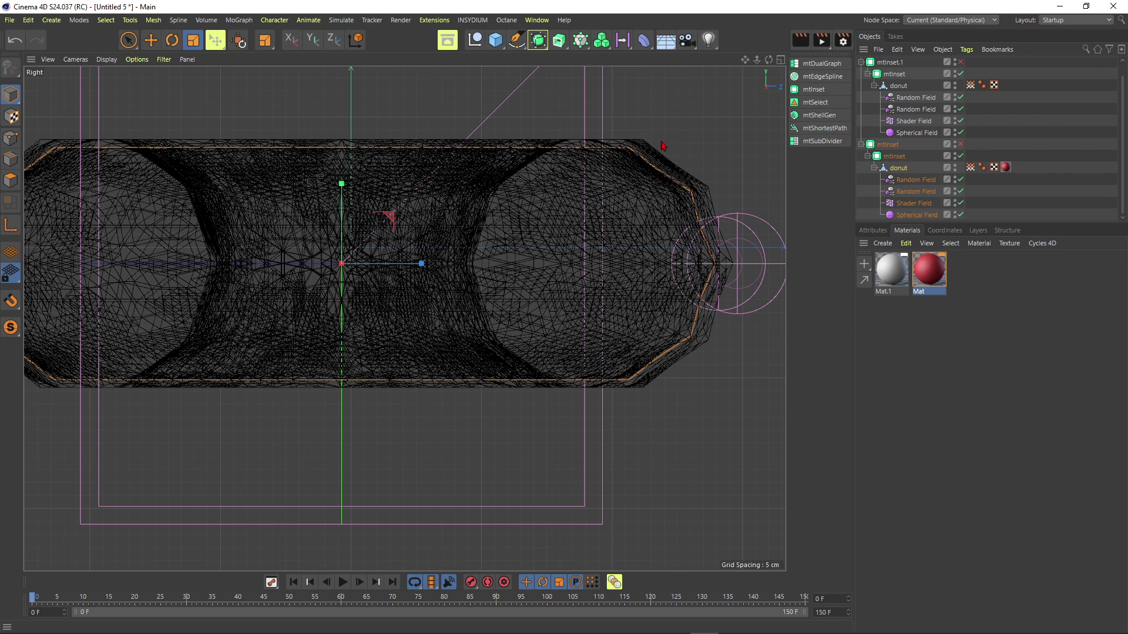
key(F1)
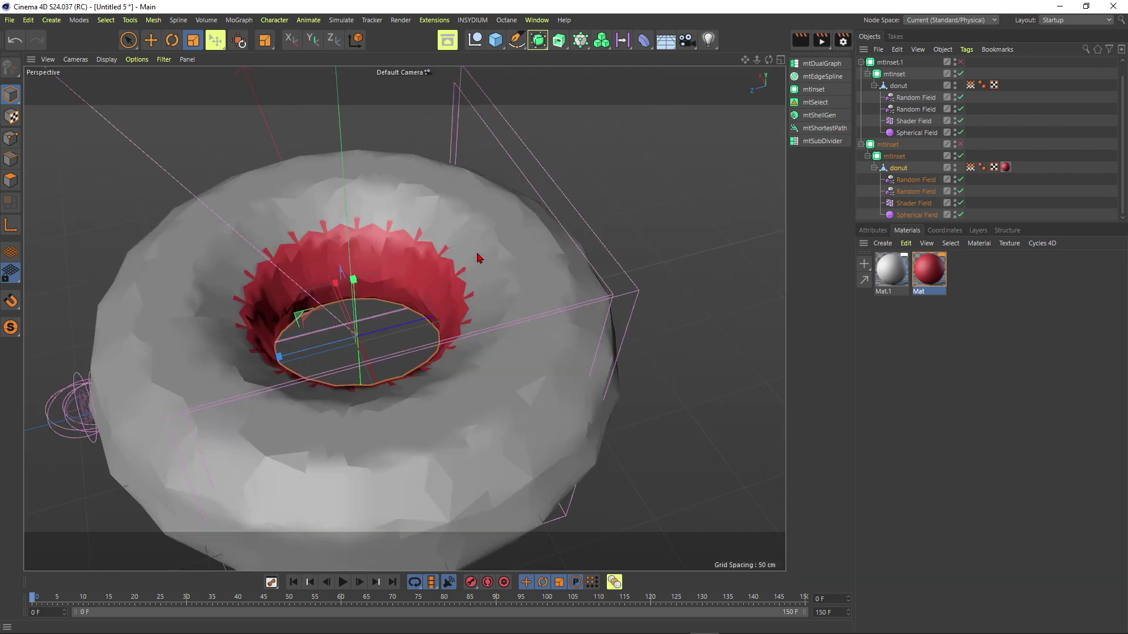
- Activate the Magnet tool in polygon mode for the red donut and set its radius to 50 cm
scroll(484, 242, down, 4)
alt+drag(444, 211, 324, 242)
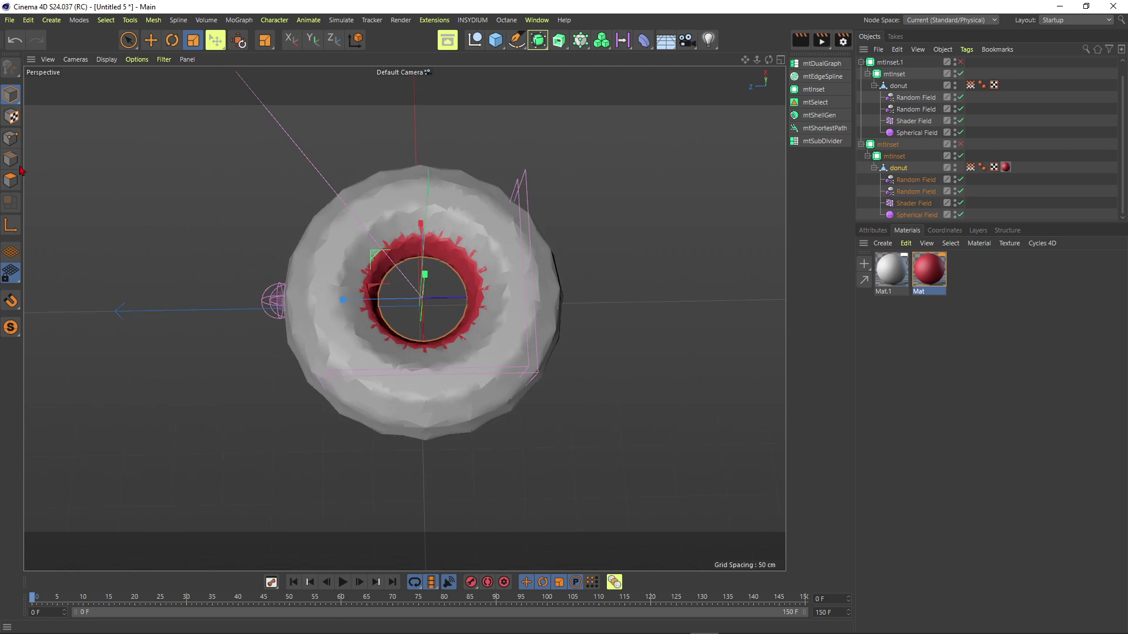
click(11, 180)
scroll(447, 259, up, 3)
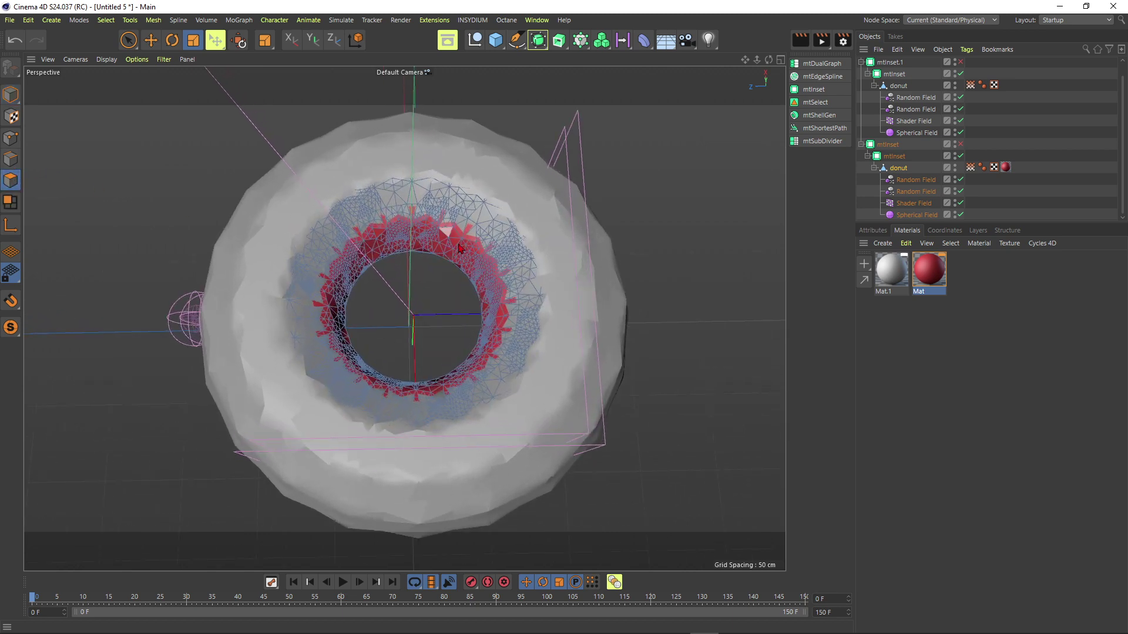
alt+drag(484, 278, 469, 195)
scroll(486, 248, up, 4)
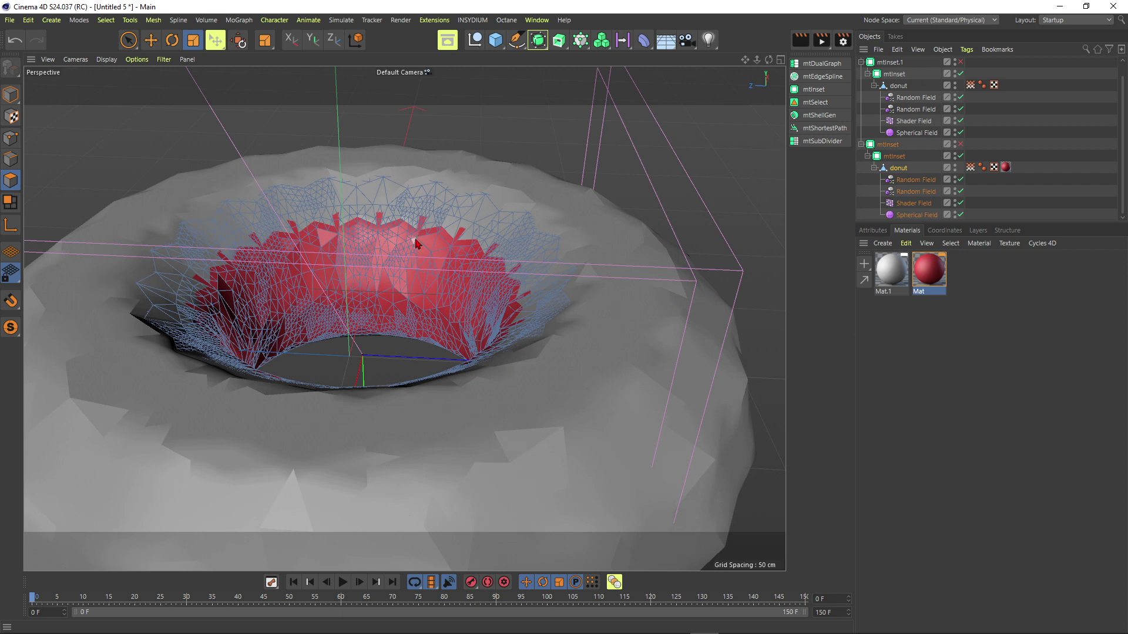
key(m)
key(i)
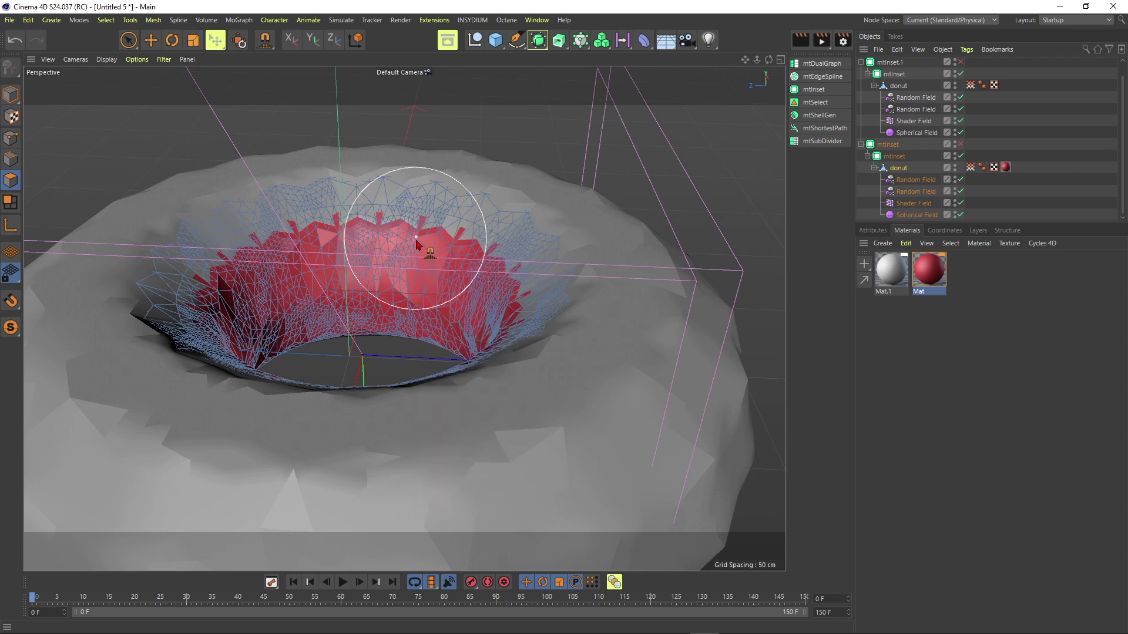
scroll(418, 260, down, 4)
alt+drag(390, 259, 413, 365)
scroll(413, 259, down, 2)
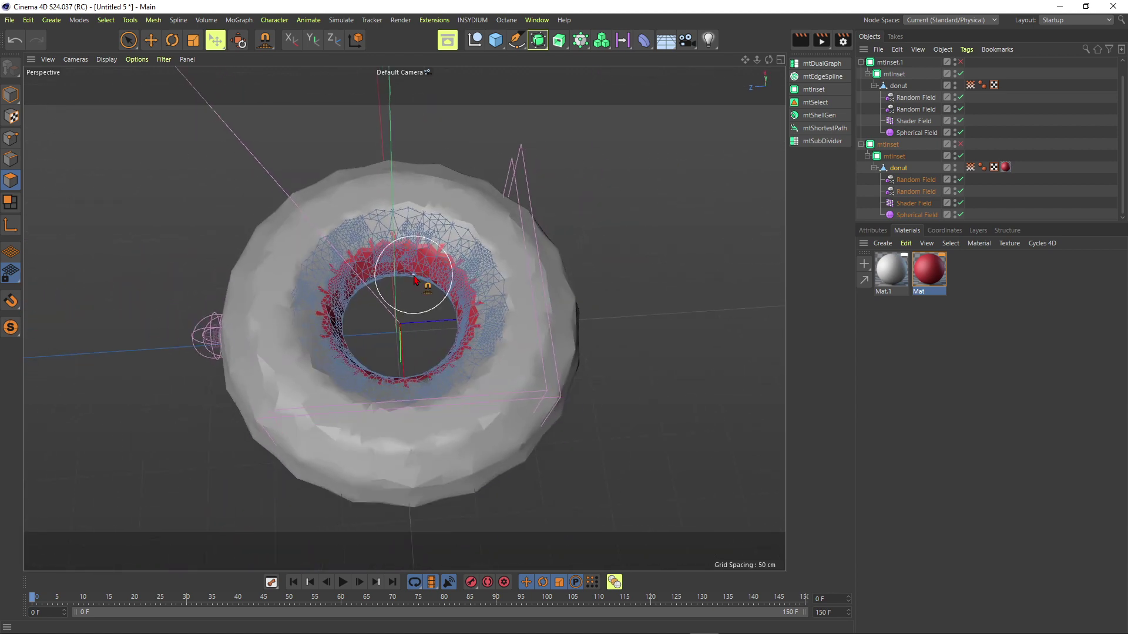
click(866, 235)
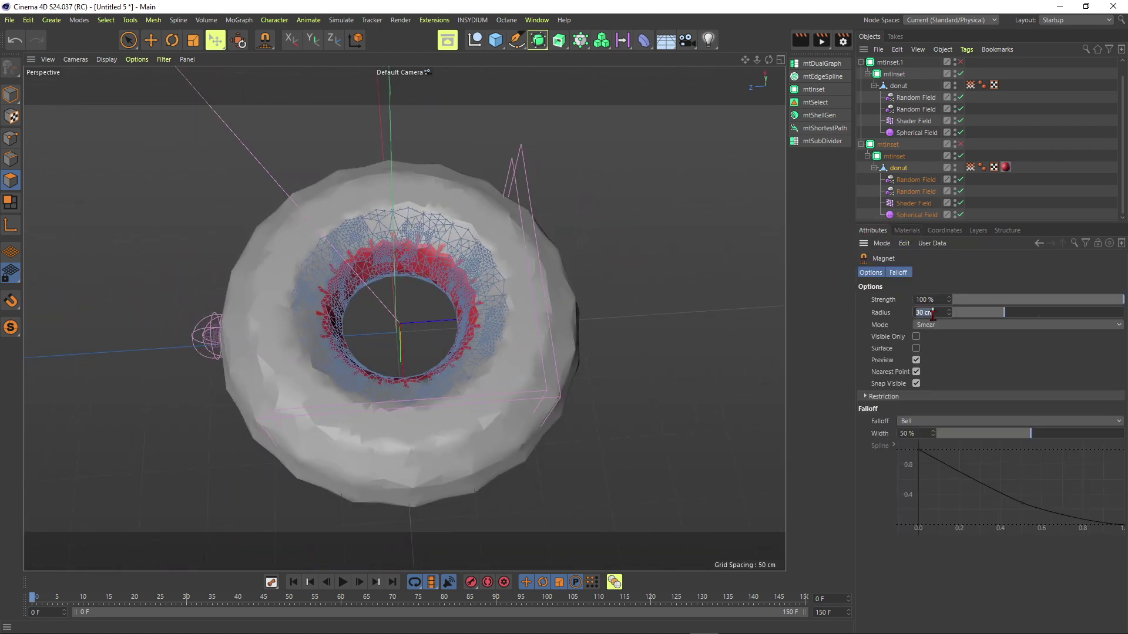
scroll(409, 276, up, 2)
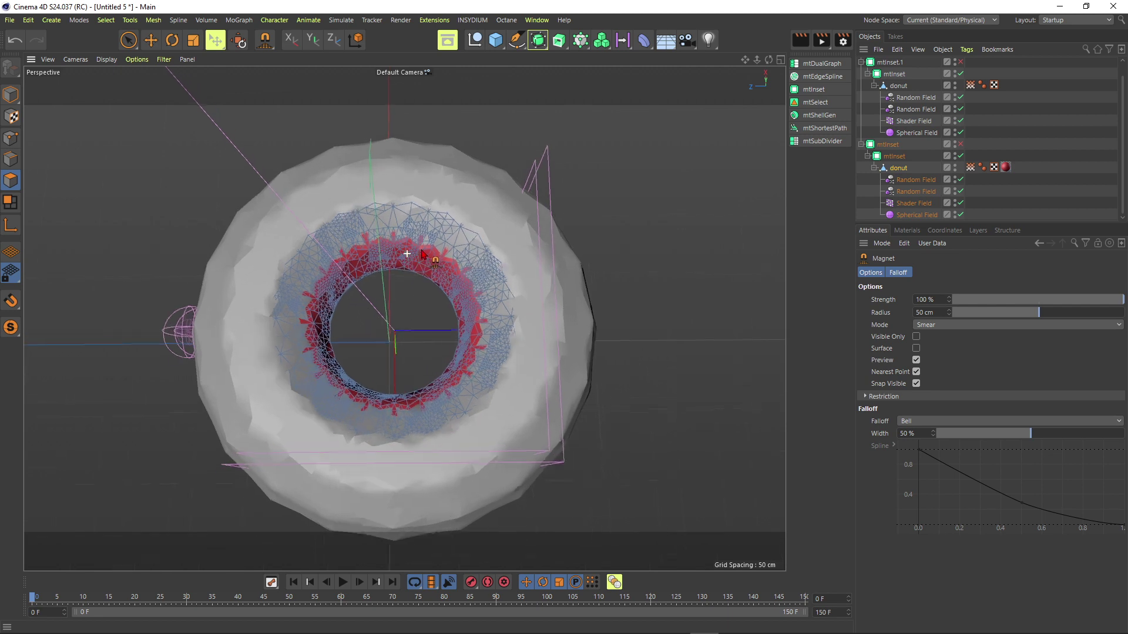
- Disable the inner mtInset generators and smear the red donut's protruding inner rim outward into the grey donut with the Magnet tool
mouse_move(415, 254)
alt+mouse_down()
mouse_move(460, 298)
mouse_move(473, 296)
alt+mouse_up()
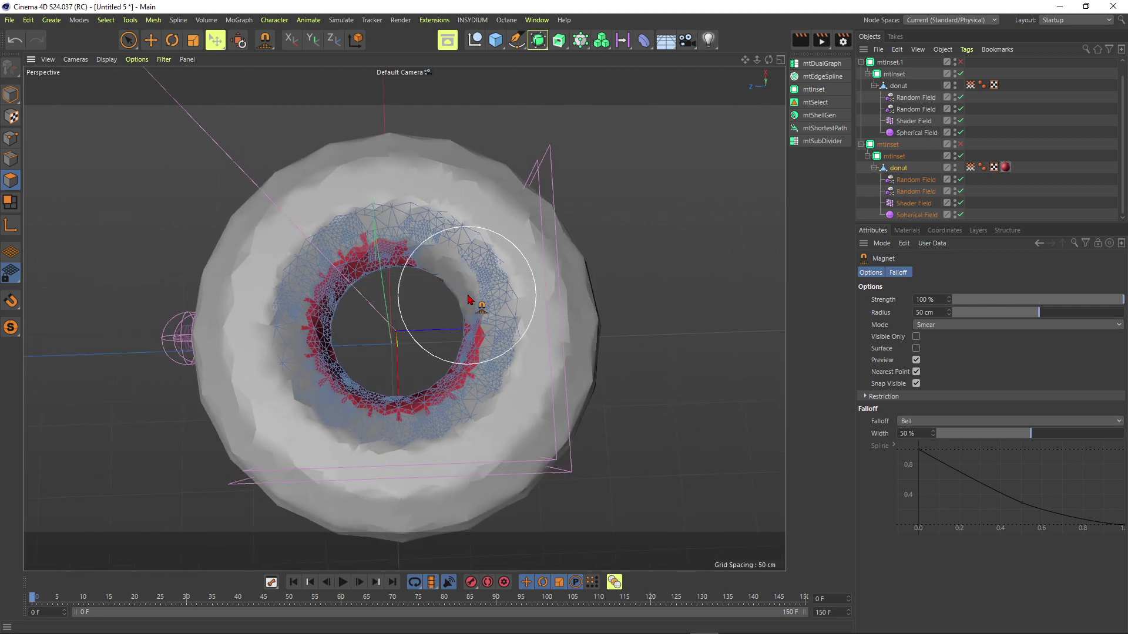
click(961, 156)
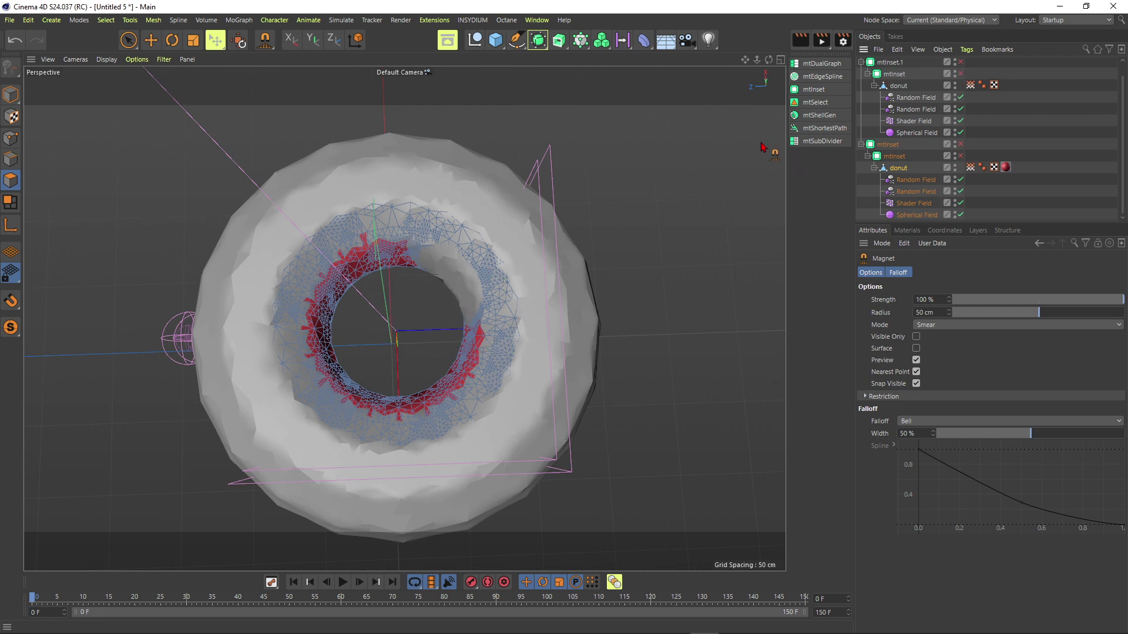
drag(466, 342, 470, 346)
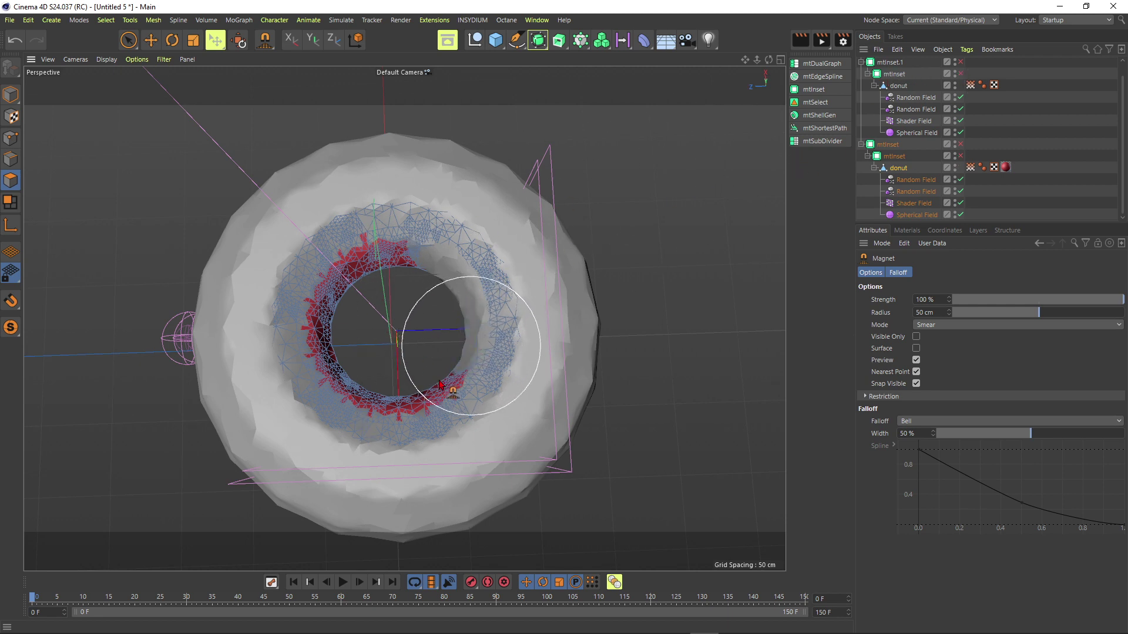
mouse_move(440, 385)
mouse_down()
mouse_move(389, 404)
mouse_move(366, 400)
mouse_move(326, 358)
mouse_move(341, 277)
mouse_move(370, 253)
mouse_move(386, 256)
mouse_up()
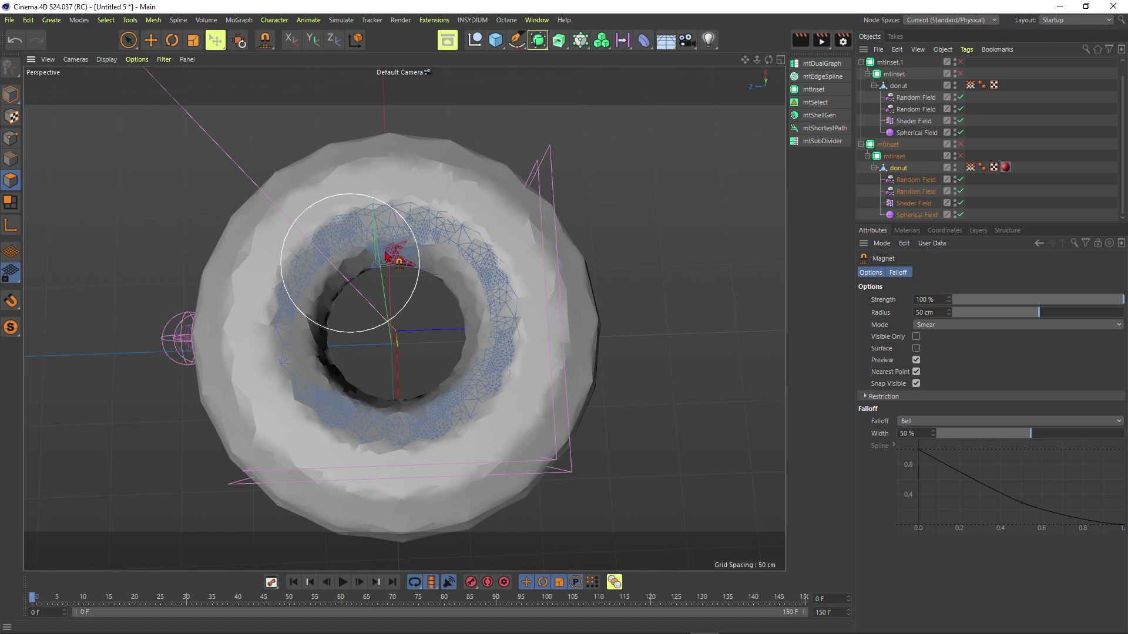
click(1046, 191)
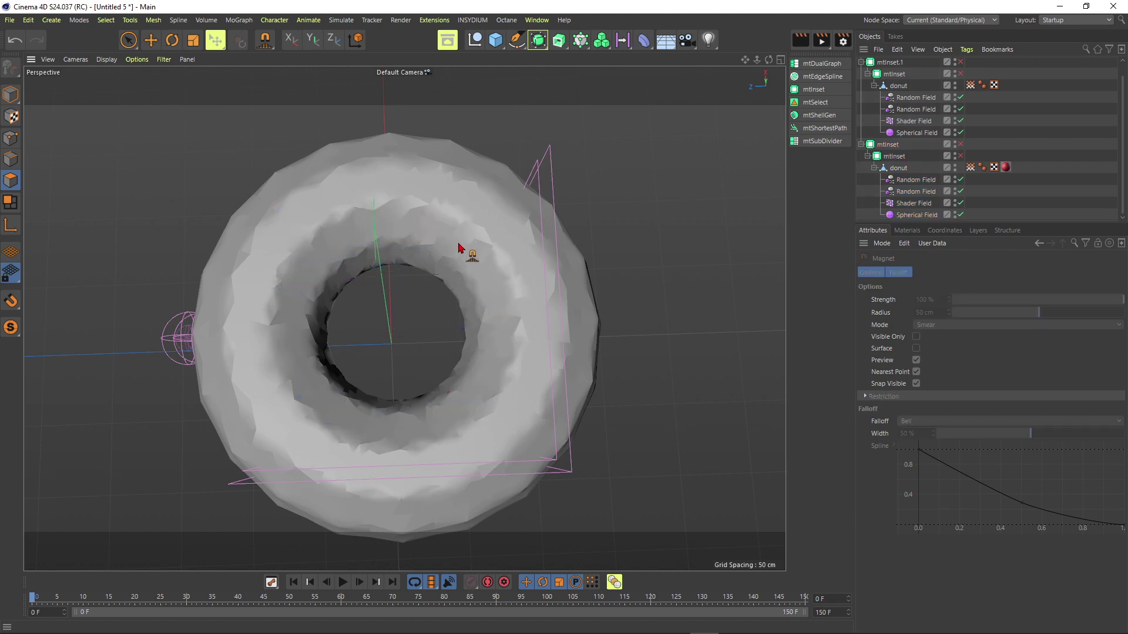
- Reselect the copied donut, push its remaining inner-rim polygons below the grey surface with the Magnet, and deselect it
mouse_move(458, 248)
alt+mouse_down()
mouse_move(428, 244)
mouse_move(433, 292)
mouse_move(423, 144)
mouse_move(432, 288)
mouse_move(423, 280)
mouse_move(411, 297)
mouse_move(420, 305)
mouse_move(410, 297)
alt+mouse_up()
click(899, 170)
mouse_move(338, 301)
mouse_down()
mouse_move(329, 295)
mouse_move(308, 338)
mouse_move(245, 331)
mouse_up()
alt+drag(524, 367, 499, 246)
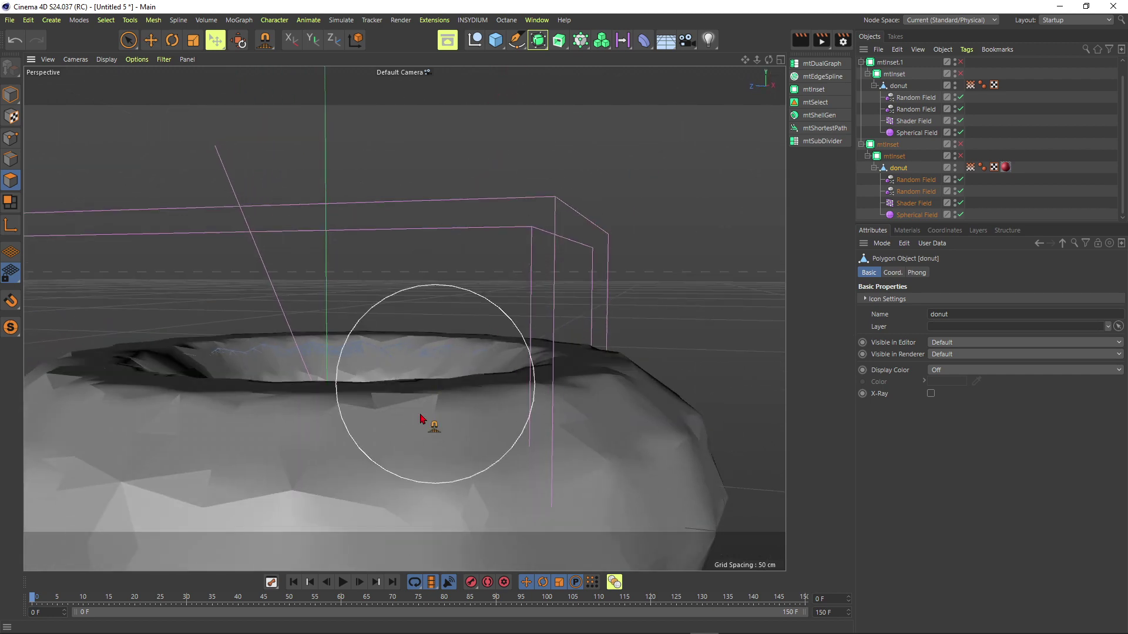
mouse_move(420, 418)
alt+mouse_down()
mouse_move(441, 265)
mouse_move(460, 323)
mouse_move(492, 260)
mouse_move(527, 284)
alt+mouse_up()
mouse_move(543, 197)
alt+mouse_down()
mouse_move(517, 239)
mouse_move(379, 154)
mouse_move(258, 212)
mouse_move(241, 203)
mouse_move(226, 291)
alt+mouse_up()
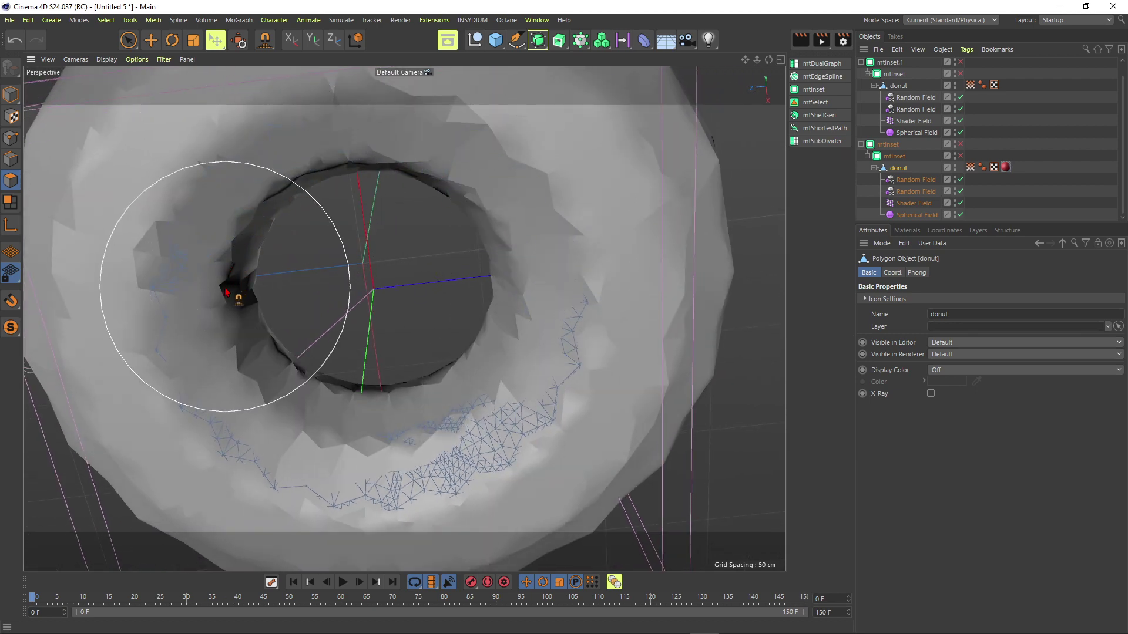
click(1018, 154)
alt+drag(501, 153, 517, 309)
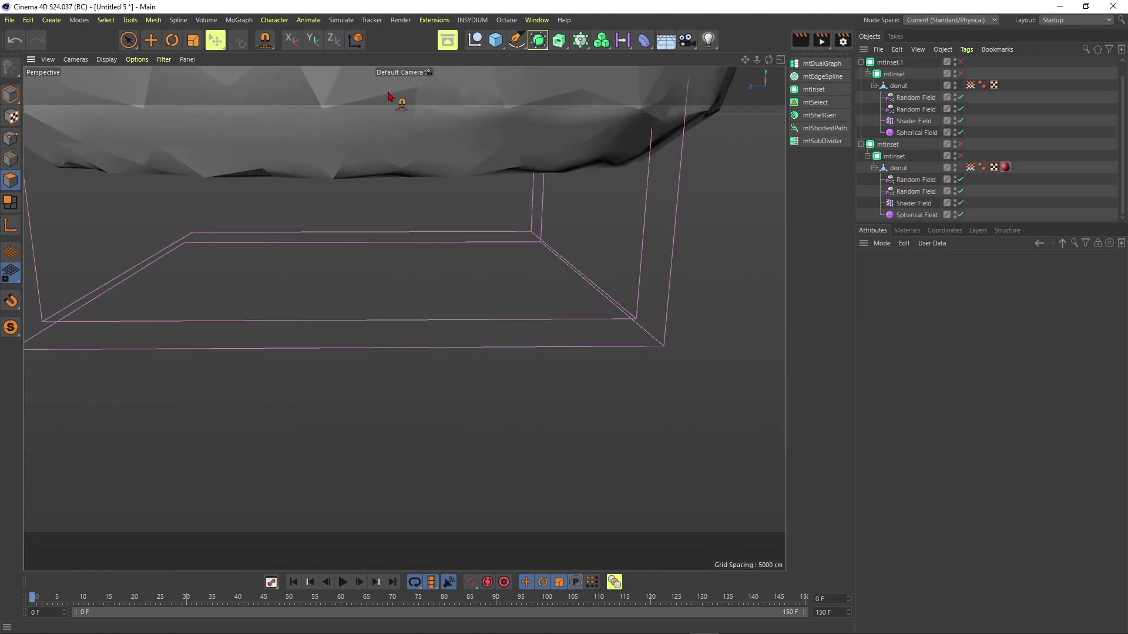
alt+middle_drag(388, 96, 403, 320)
alt+drag(403, 320, 473, 290)
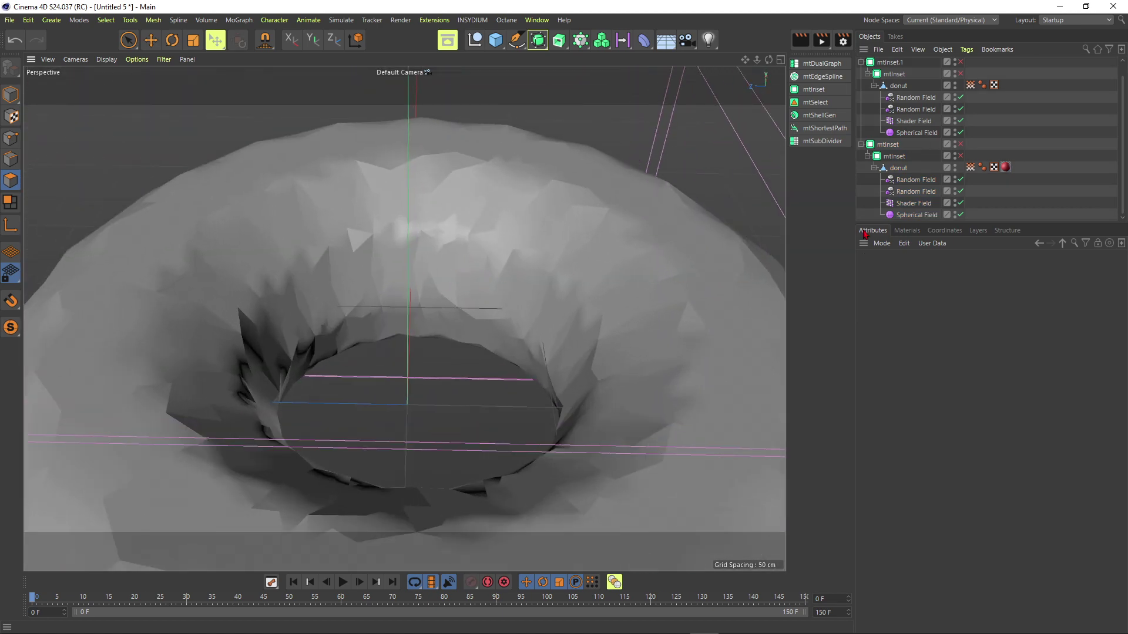
- Delete both materials and the copied donut's leftover material tag
click(907, 231)
drag(887, 330, 942, 274)
key(Delete)
click(1006, 168)
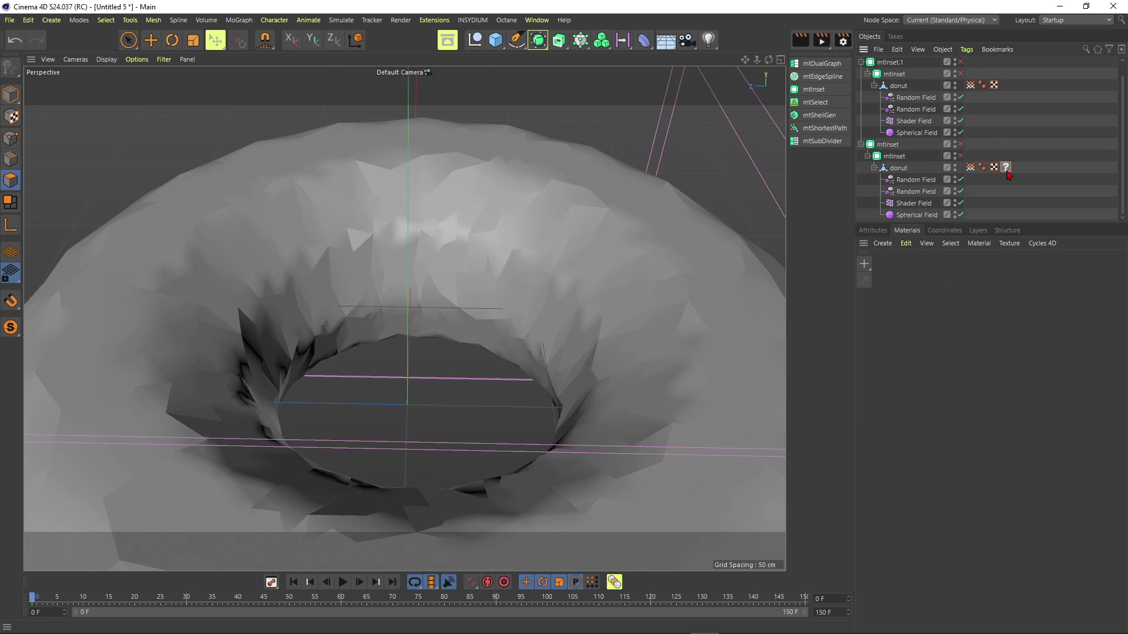
key(Delete)
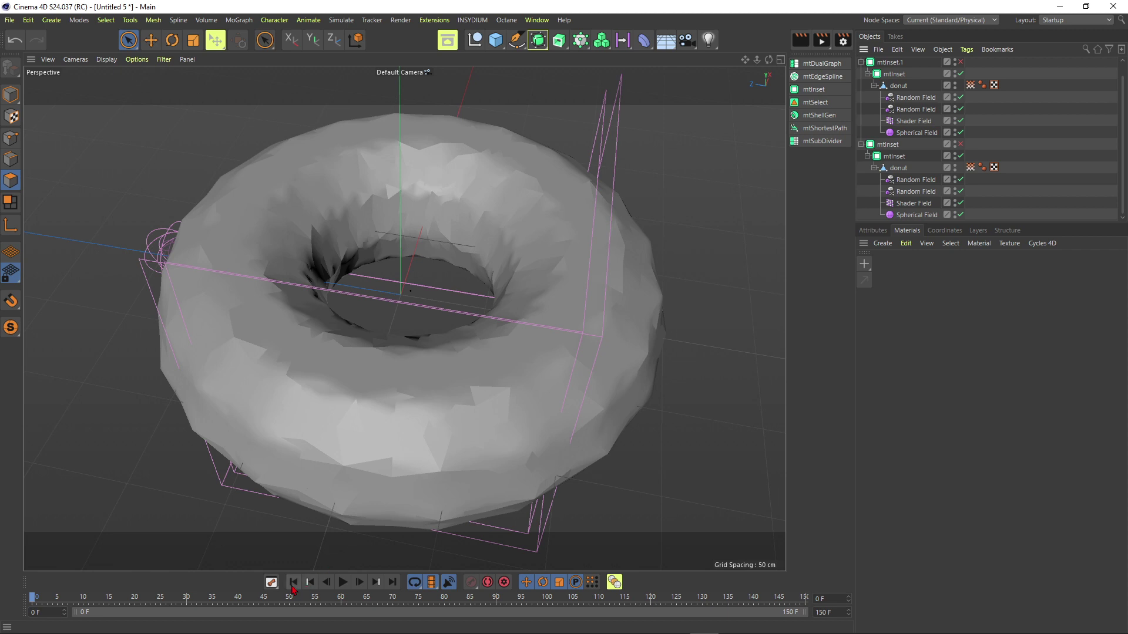
- Play the growth animation to frame 28, pausing at frame 15, and examine the spikes around the donut's hole up close
click(343, 583)
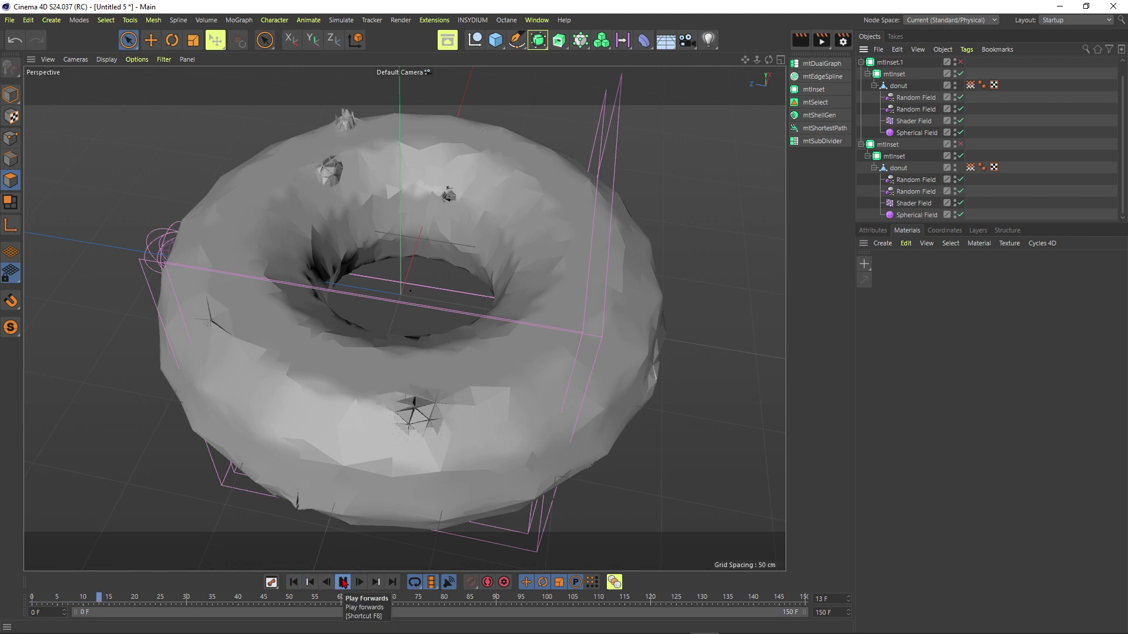
click(343, 583)
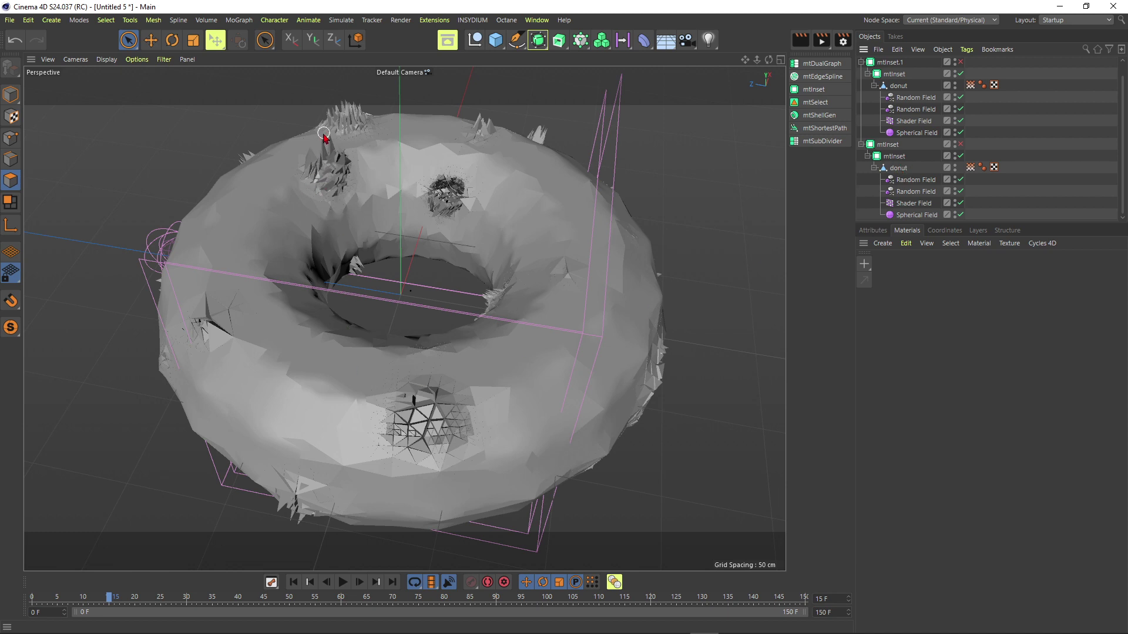
click(342, 582)
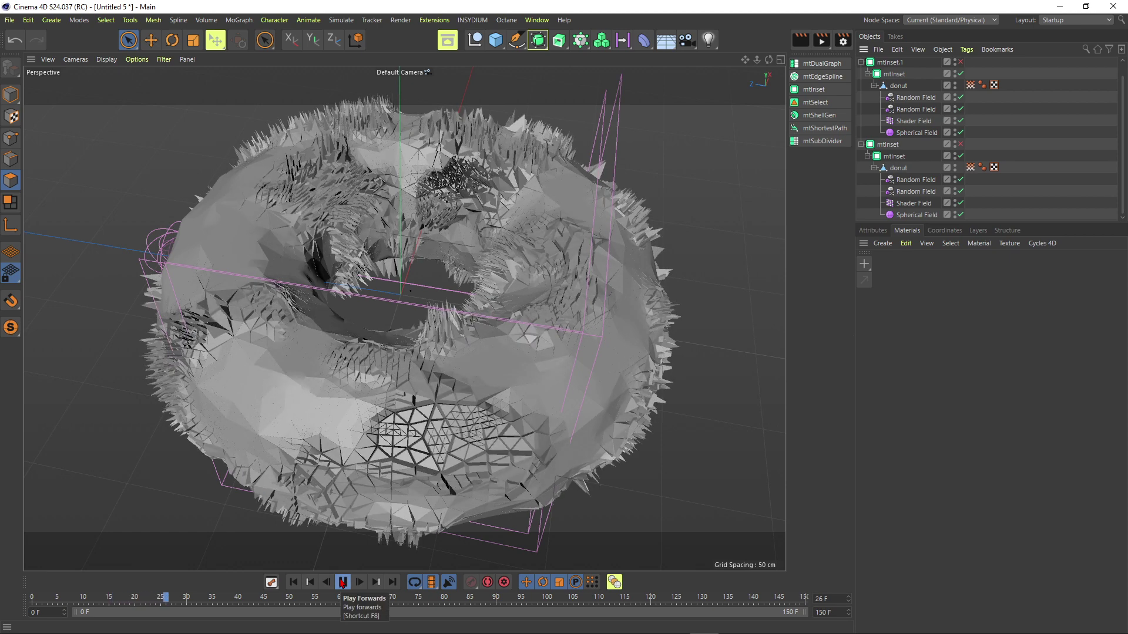
click(342, 582)
alt+drag(410, 199, 435, 266)
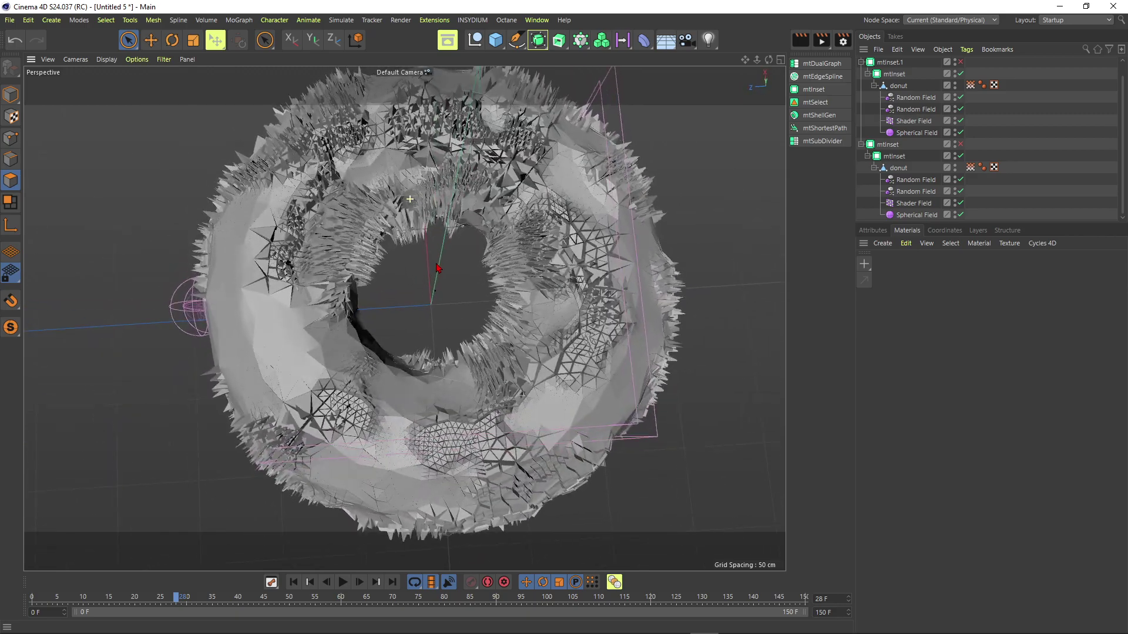
alt+drag(440, 222, 451, 223)
alt+right_drag(451, 223, 498, 191)
alt+middle_drag(498, 192, 479, 285)
alt+drag(478, 284, 496, 261)
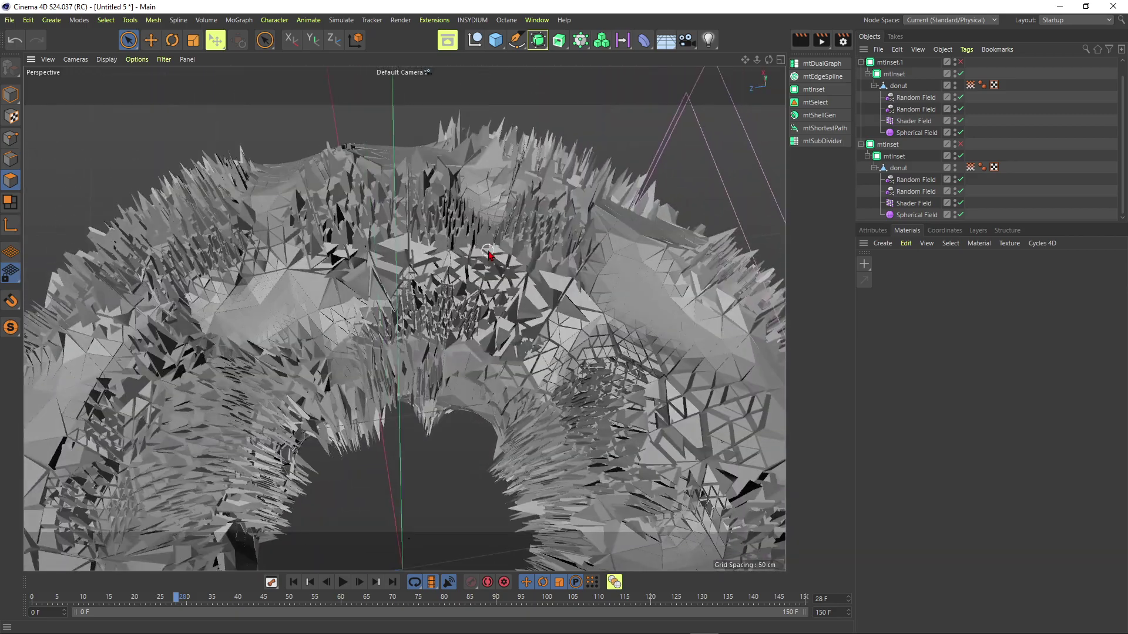
alt+right_drag(496, 260, 532, 240)
alt+drag(532, 239, 689, 267)
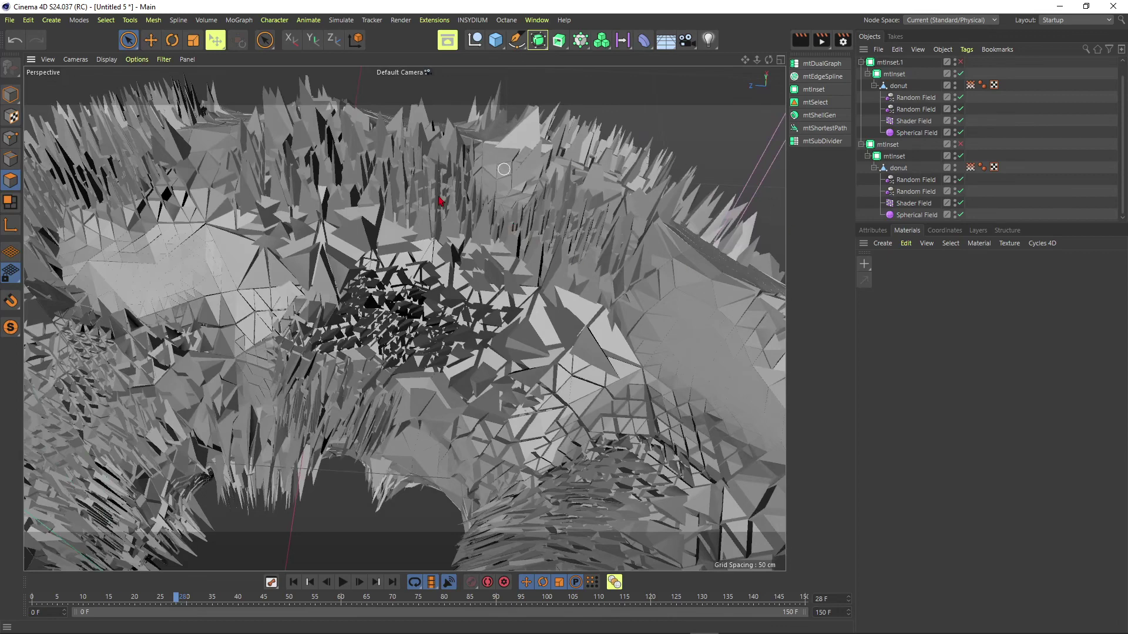
- Enable the outer mtInset.1 and outer mtInset generators of the two donuts
click(890, 64)
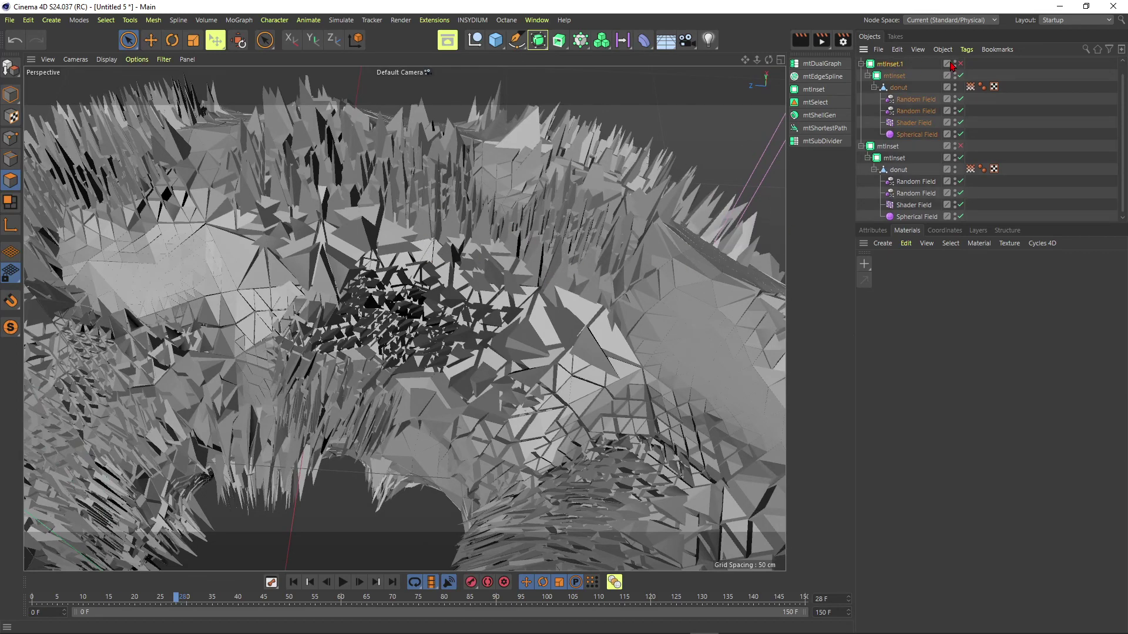
click(961, 64)
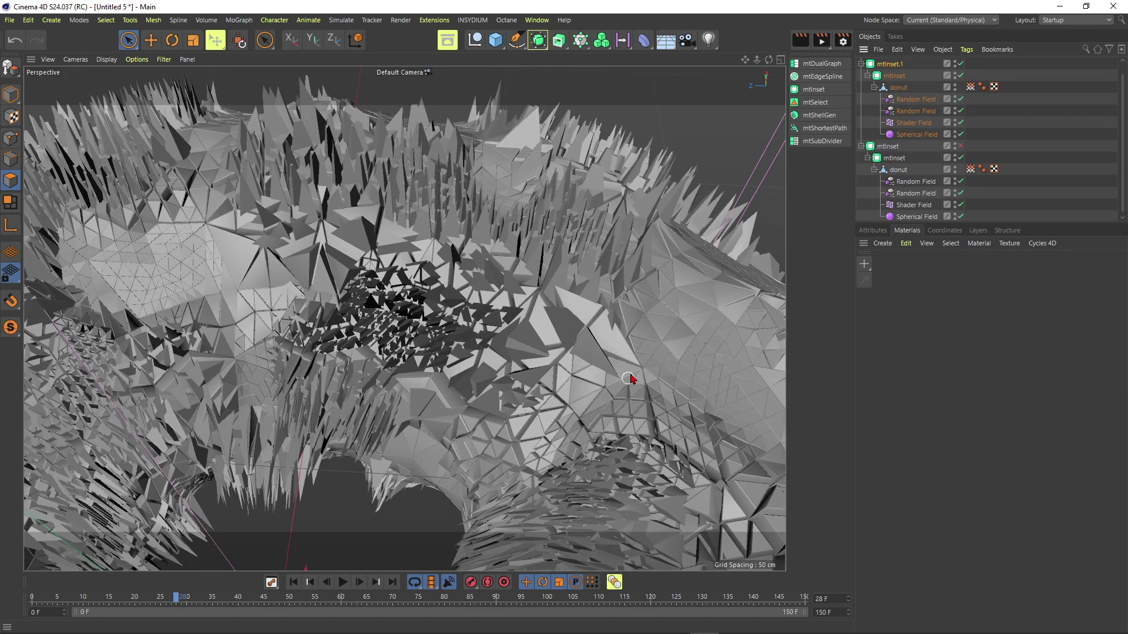
alt+drag(562, 455, 545, 419)
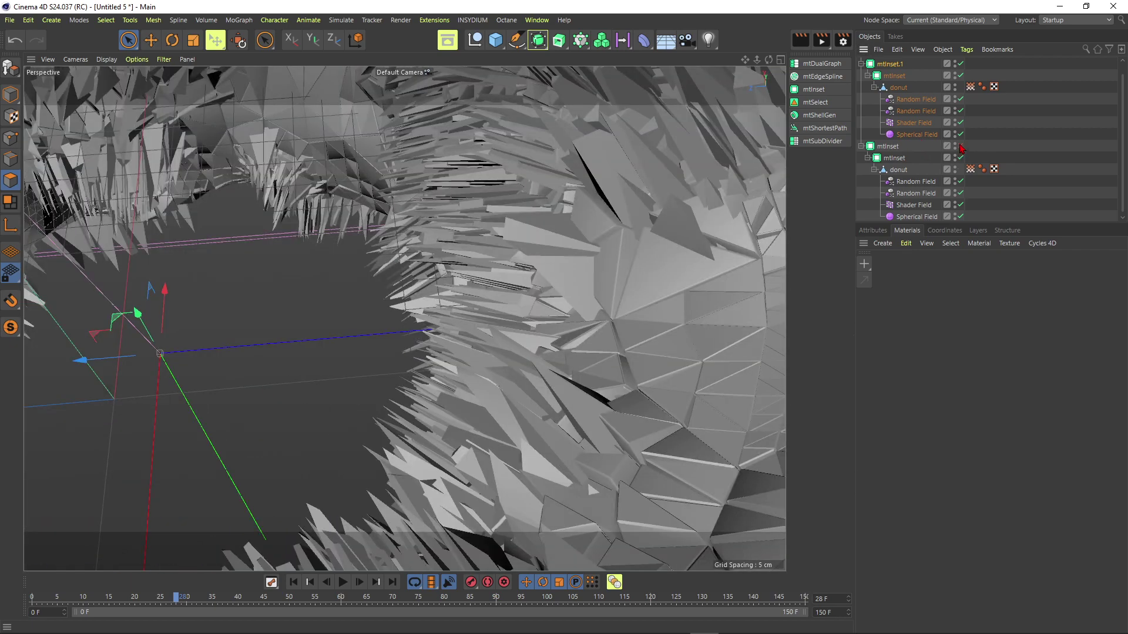
- Examine the doubled insets and spikes on both donuts, from close up inside the hole and from farther away
alt+drag(480, 282, 532, 372)
alt+drag(509, 314, 553, 349)
scroll(529, 336, up, 5)
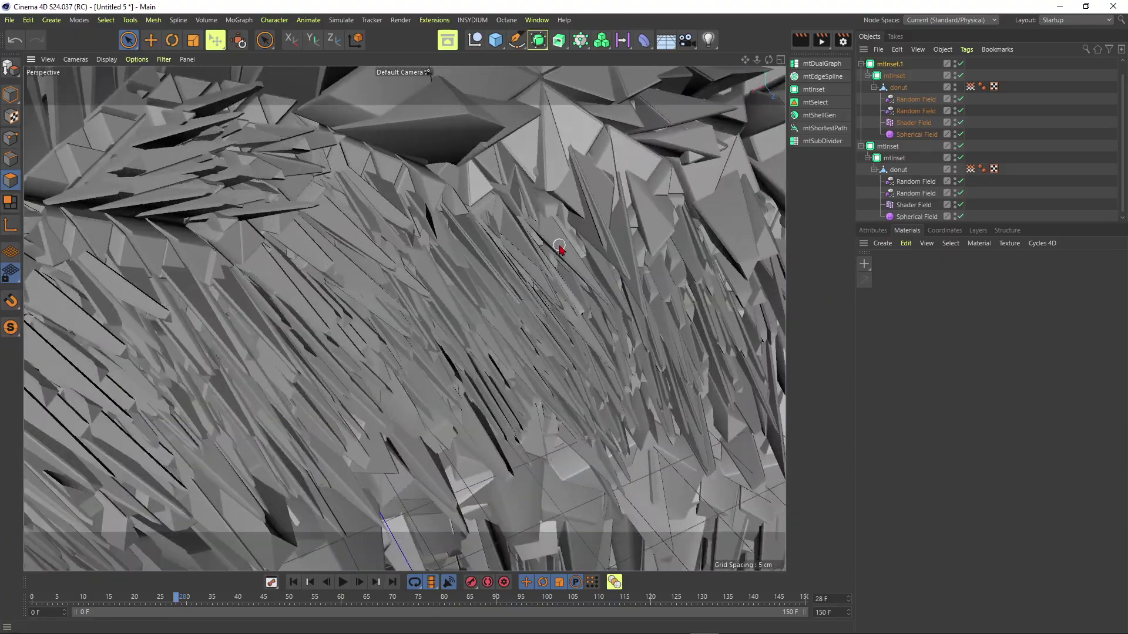
alt+drag(594, 203, 523, 211)
scroll(522, 211, down, 5)
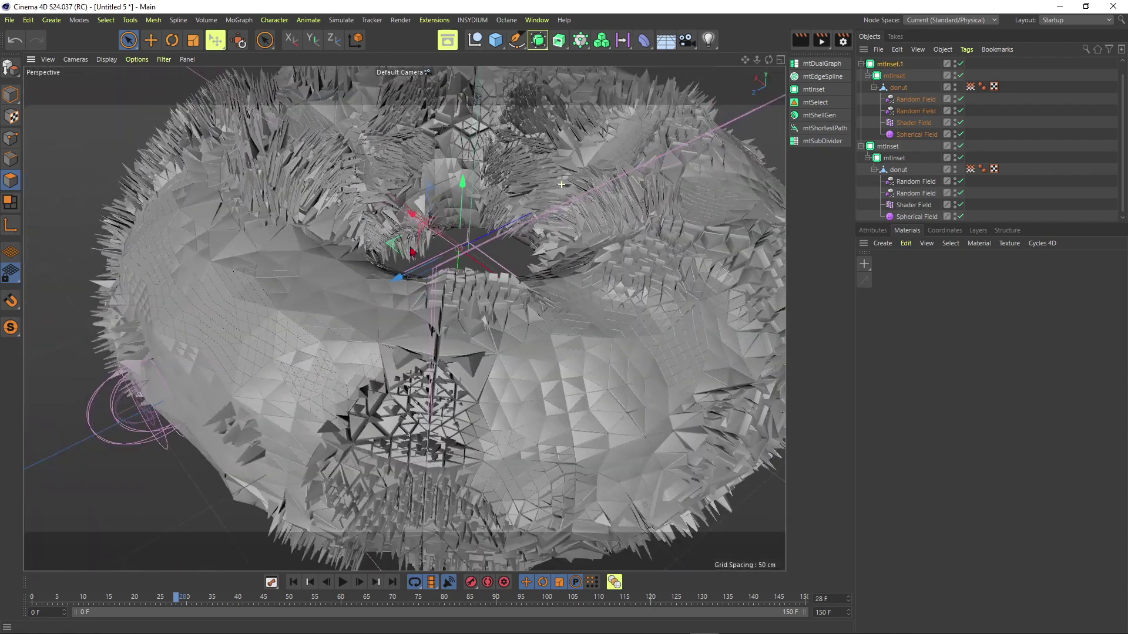
alt+drag(456, 181, 427, 266)
scroll(427, 267, down, 5)
alt+drag(432, 203, 433, 235)
scroll(426, 242, up, 3)
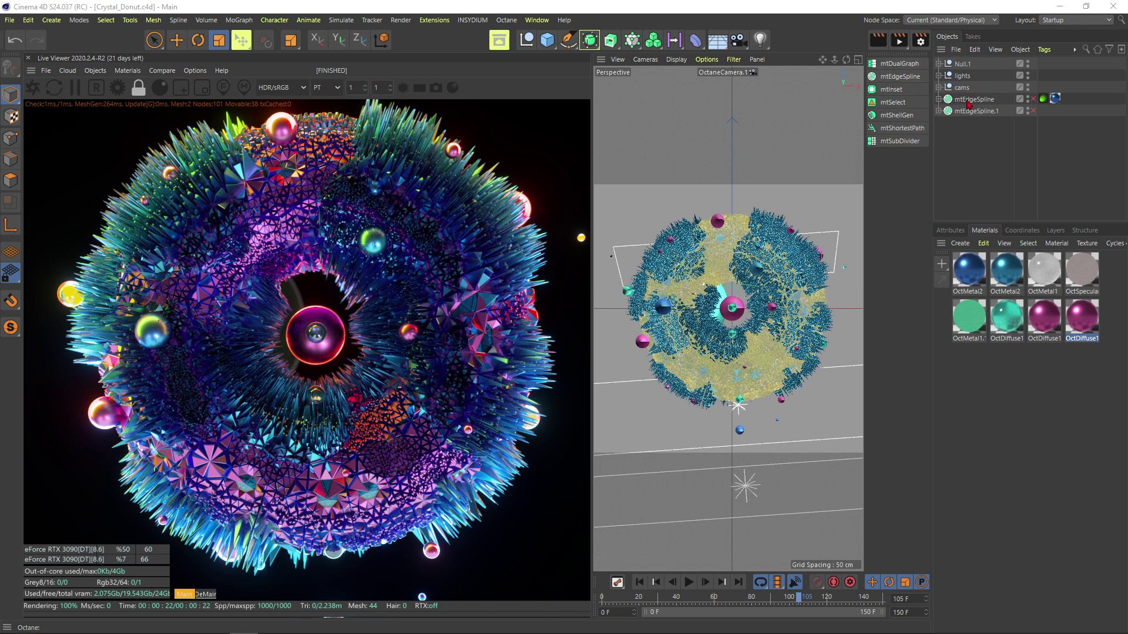
- Undock the mt plugin palette from the layout in the Crystal_Donut scene
right_click(895, 58)
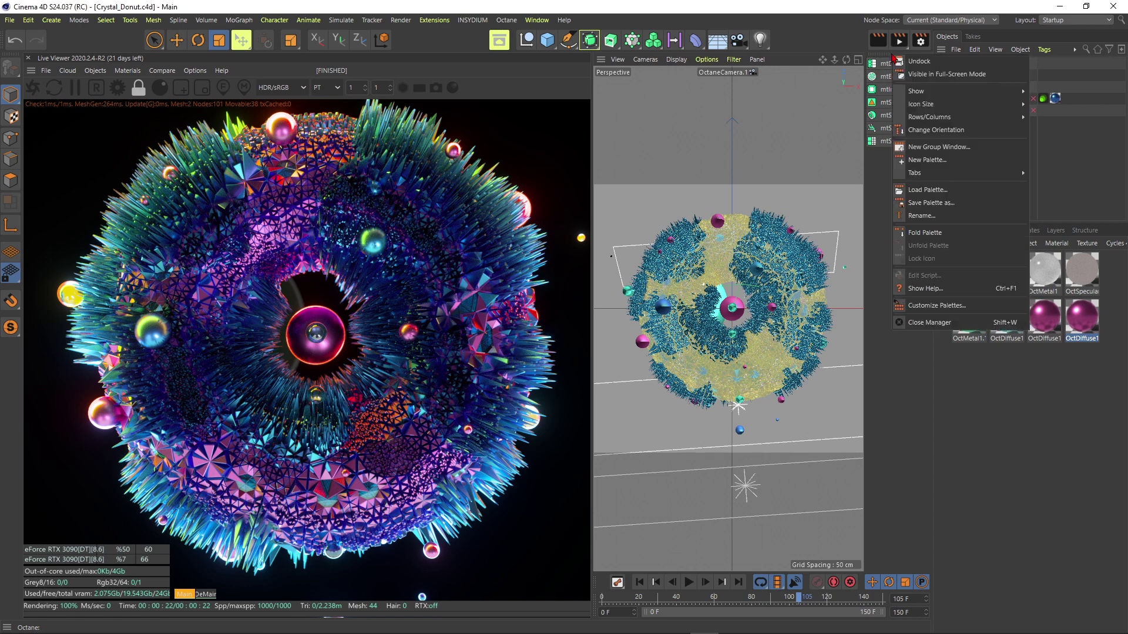
click(916, 63)
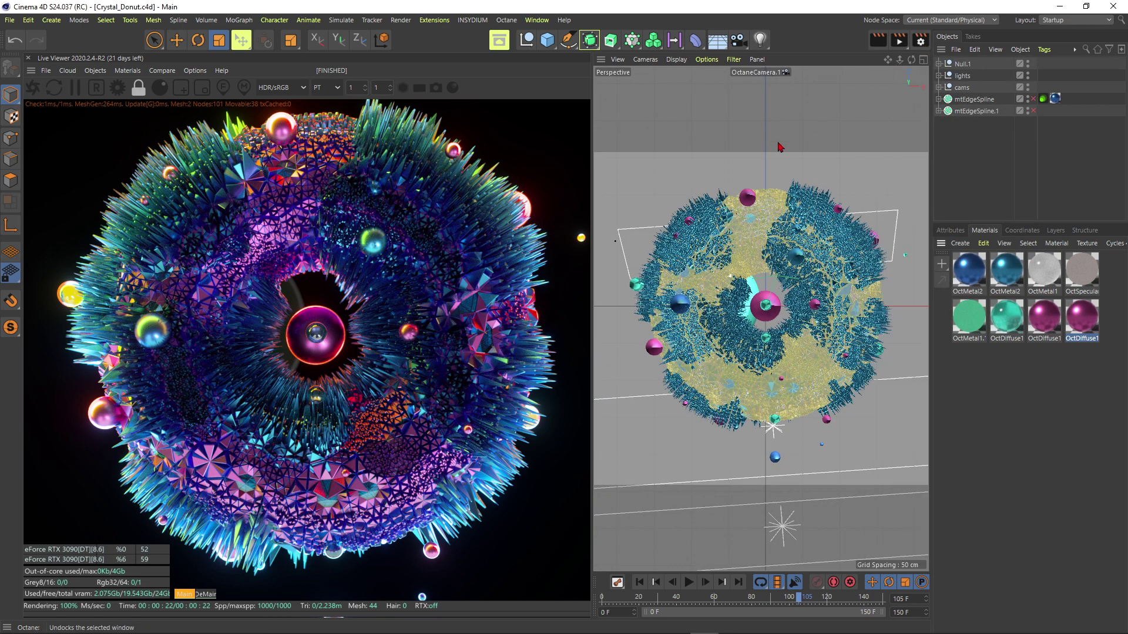
- Hide the Null.1 spheres to compare the Octane render without them, and show them again
click(943, 67)
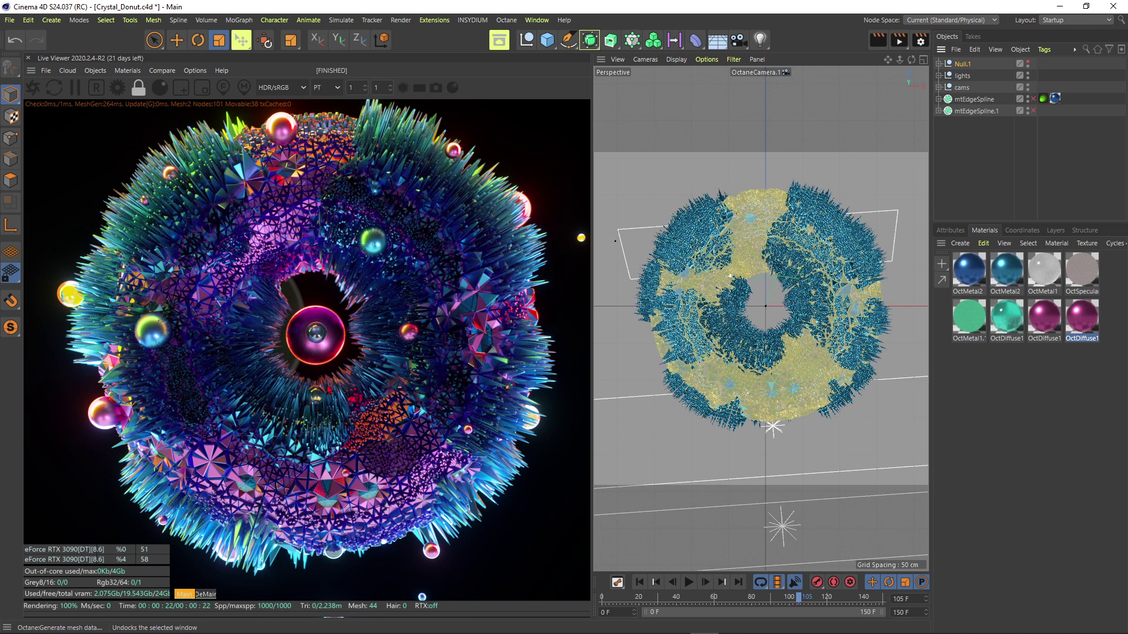
click(33, 88)
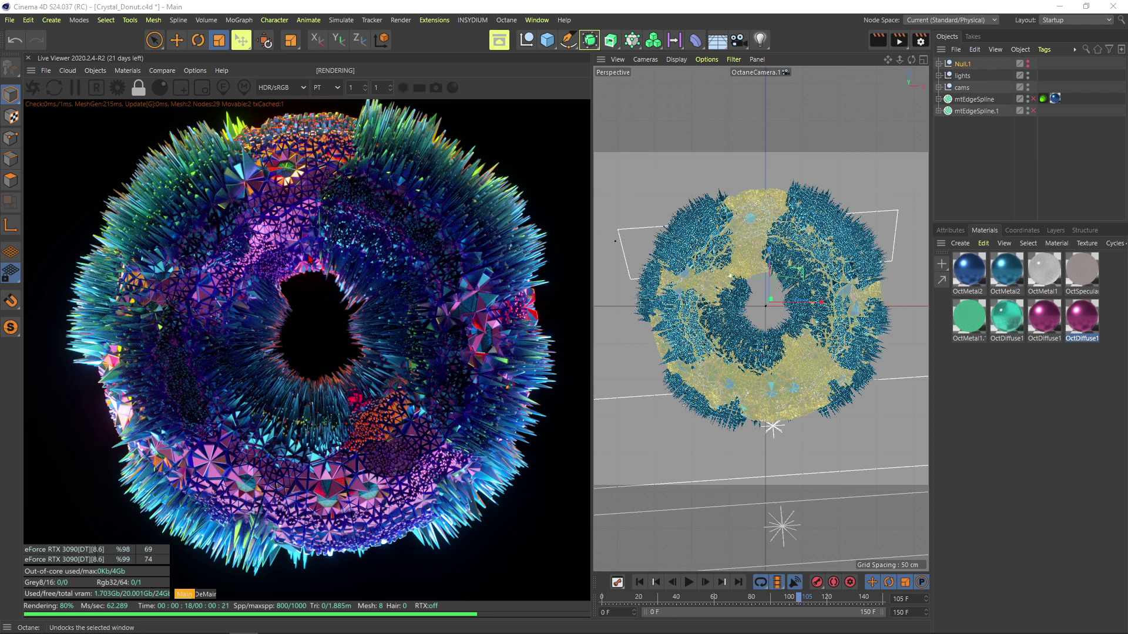
click(1027, 64)
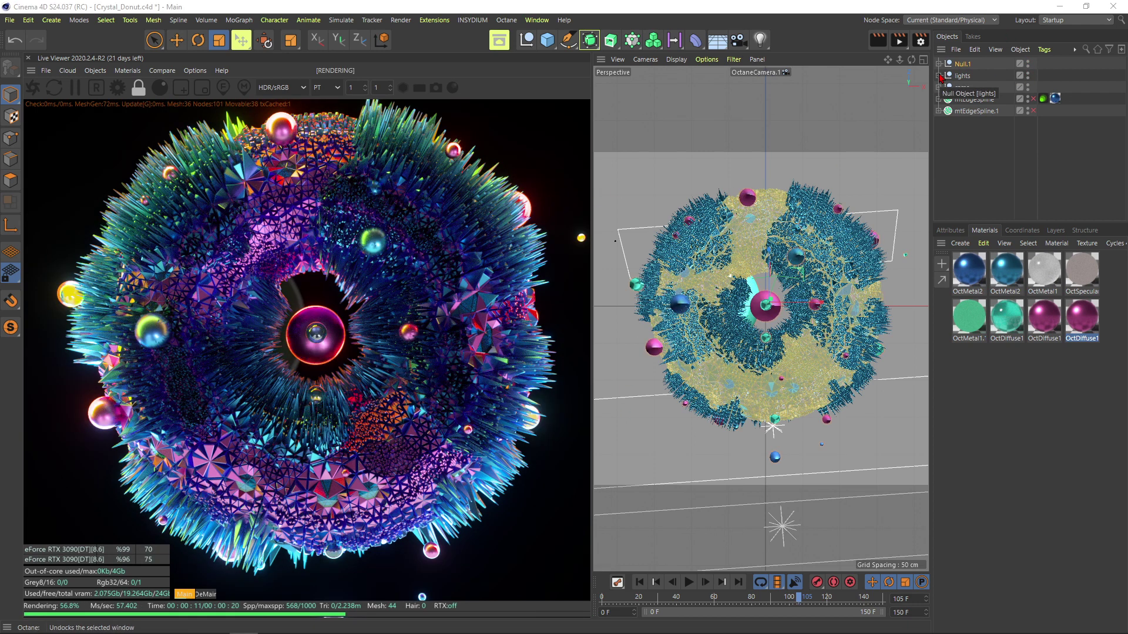
- Expand the lights and cams groups to show the scene's Octane lights and cameras
click(939, 76)
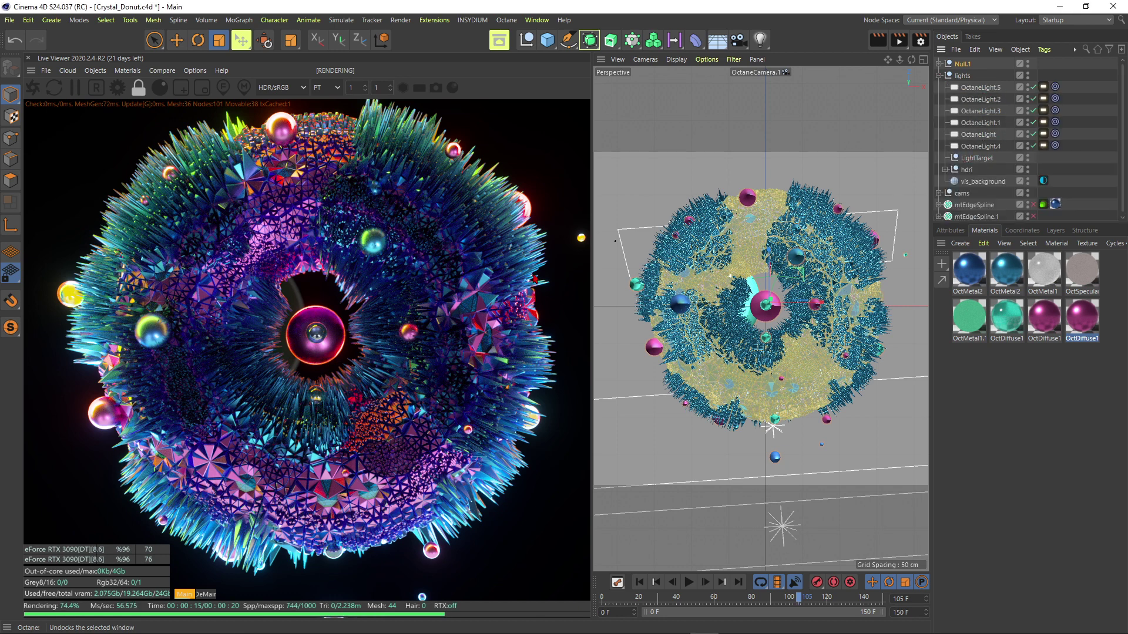
scroll(1093, 159, down, 1)
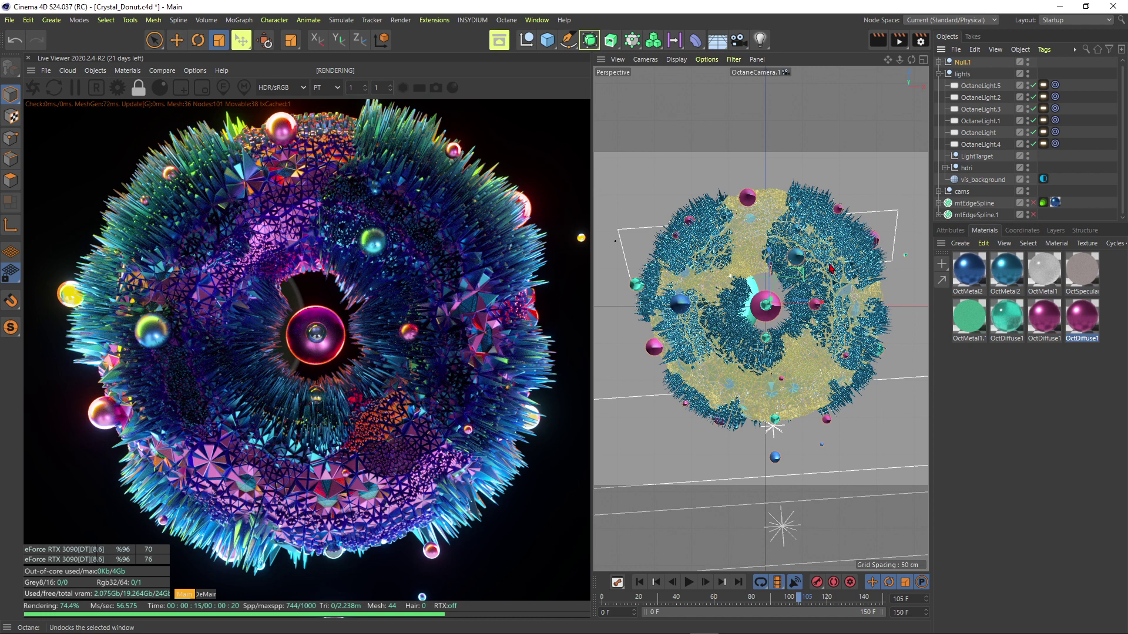
click(940, 191)
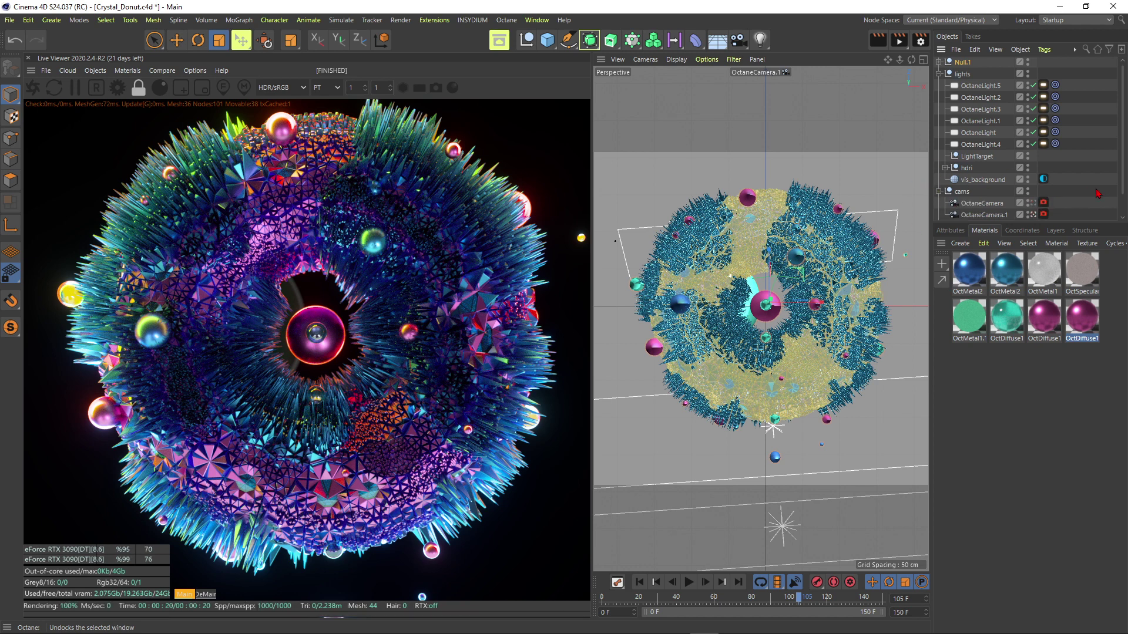
scroll(1058, 191, down, 2)
click(195, 70)
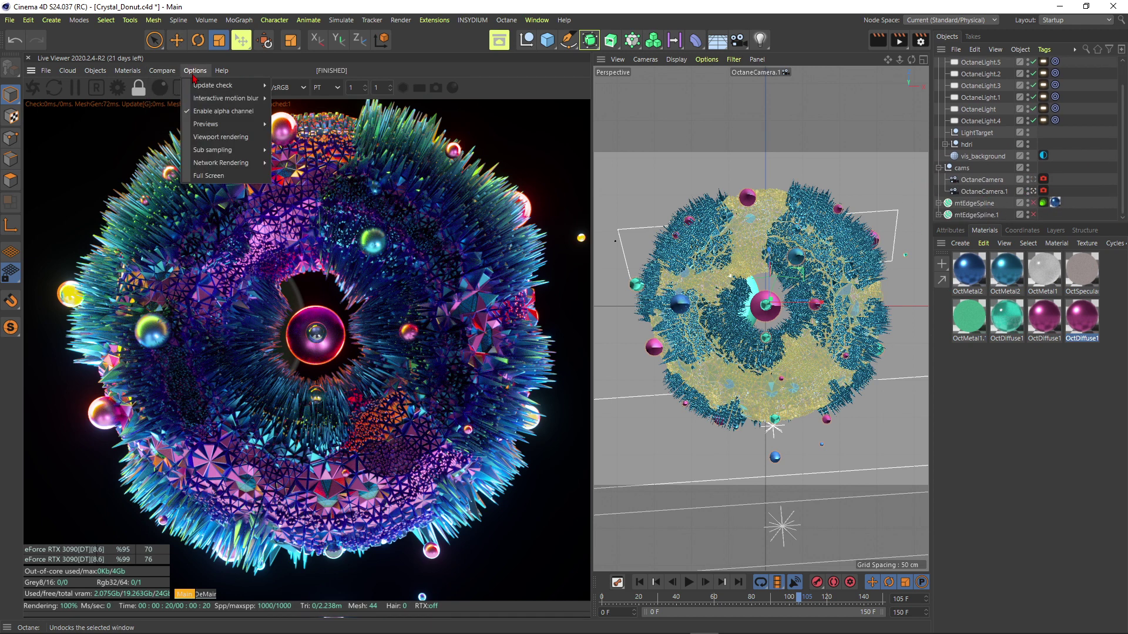
mouse_move(196, 82)
click(278, 105)
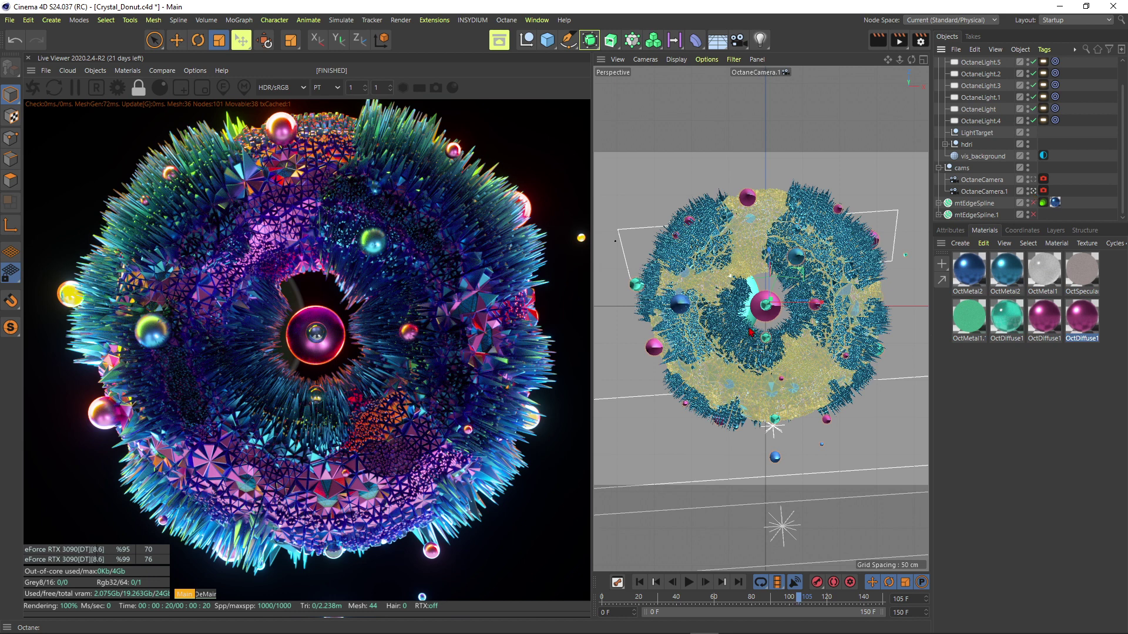
- Switch the viewport to the Default Camera, view the donut at an angle, and expand the mtEdgeSpline and mtEdgeSpline.1 hierarchies
alt+drag(750, 333, 715, 306)
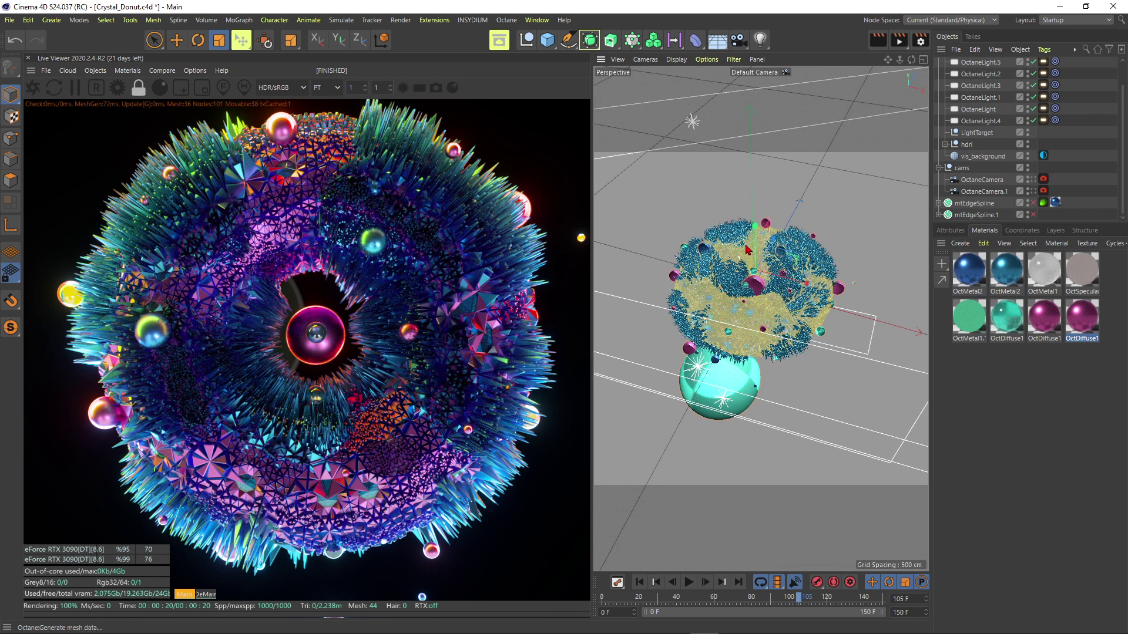
click(939, 215)
click(939, 204)
scroll(1044, 155, down, 7)
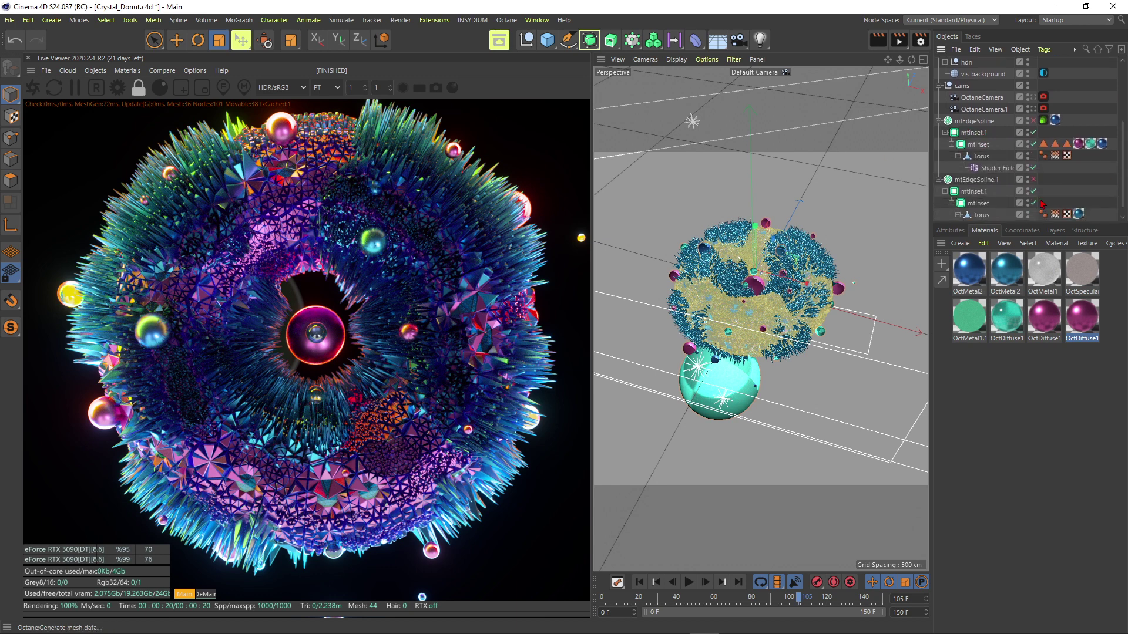
- Disable the mtInset.1 and mtInset generators under both mtEdgeSpline and mtEdgeSpline.1
click(1033, 132)
click(1034, 192)
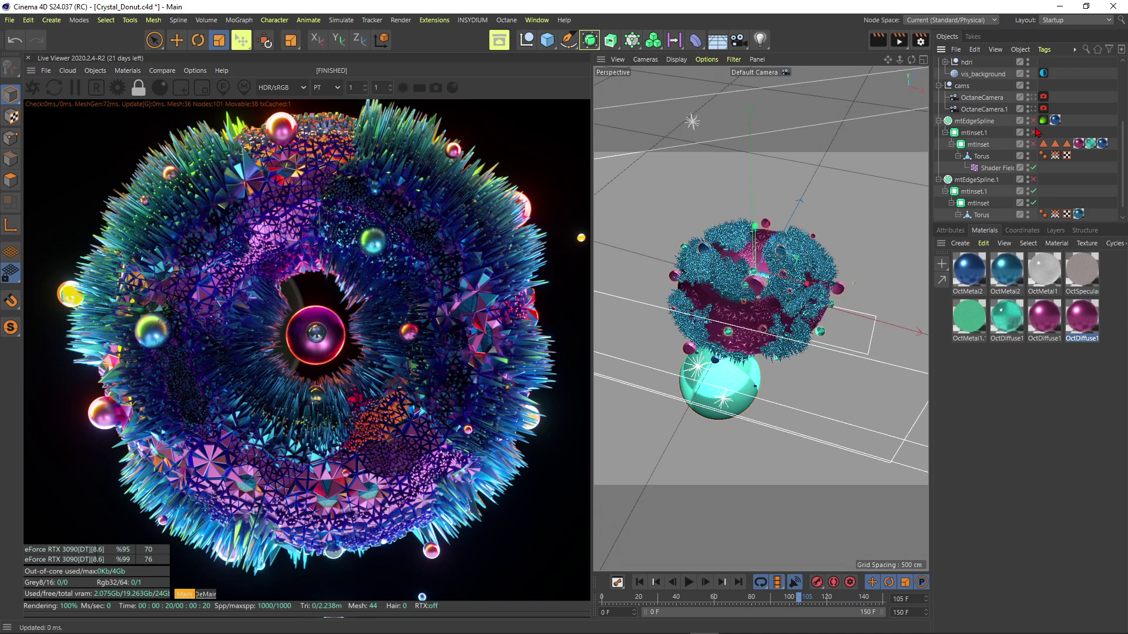
click(1032, 202)
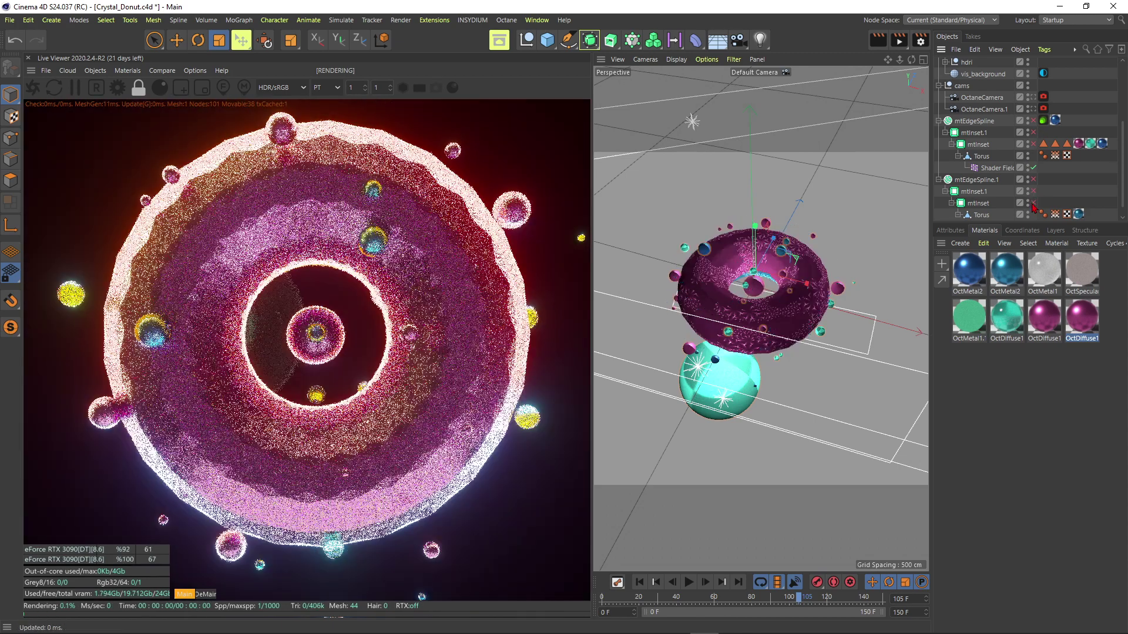
- Inspect the bare torus up close and enable the mtInset generator under mtEdgeSpline
alt+drag(705, 276, 762, 263)
alt+right_drag(762, 262, 798, 253)
alt+drag(798, 254, 744, 259)
scroll(743, 258, up, 2)
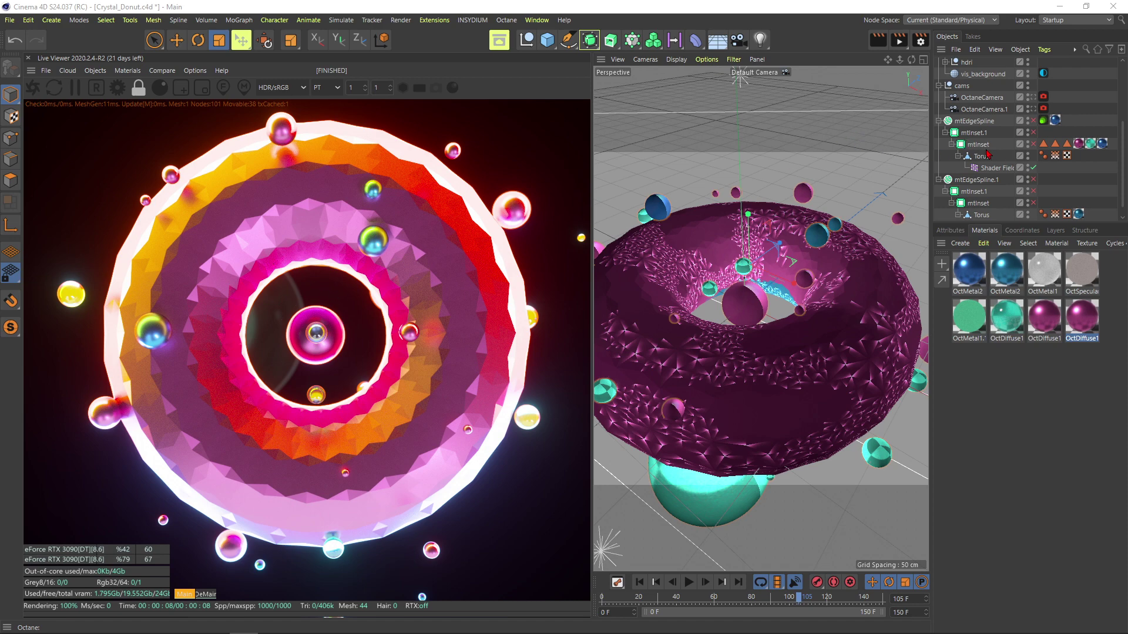
click(1033, 145)
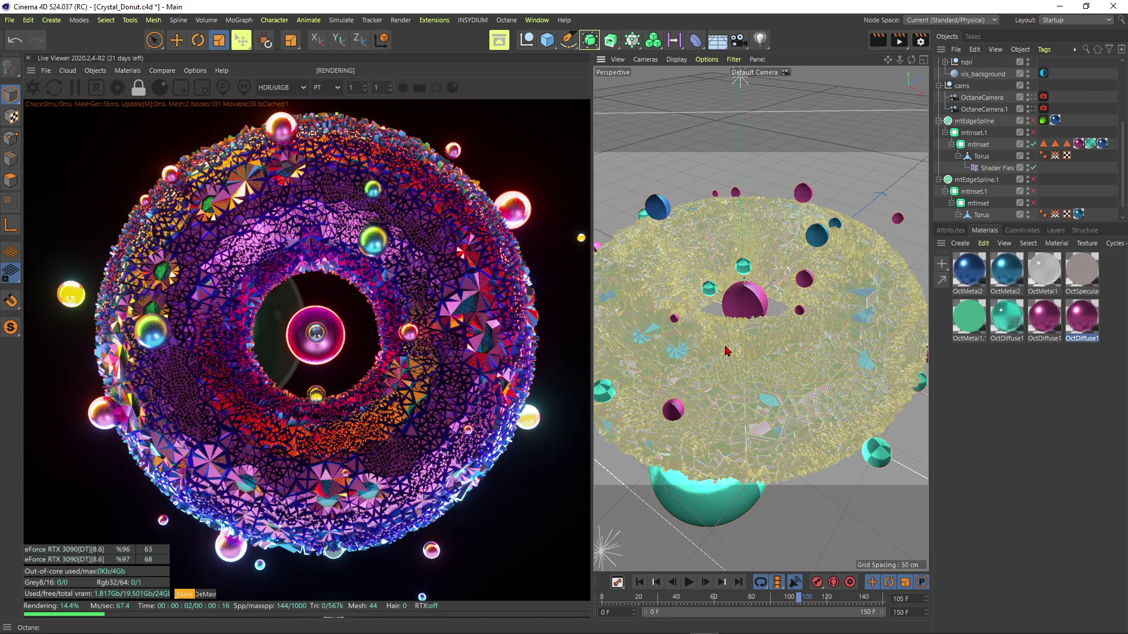
alt+drag(726, 350, 805, 366)
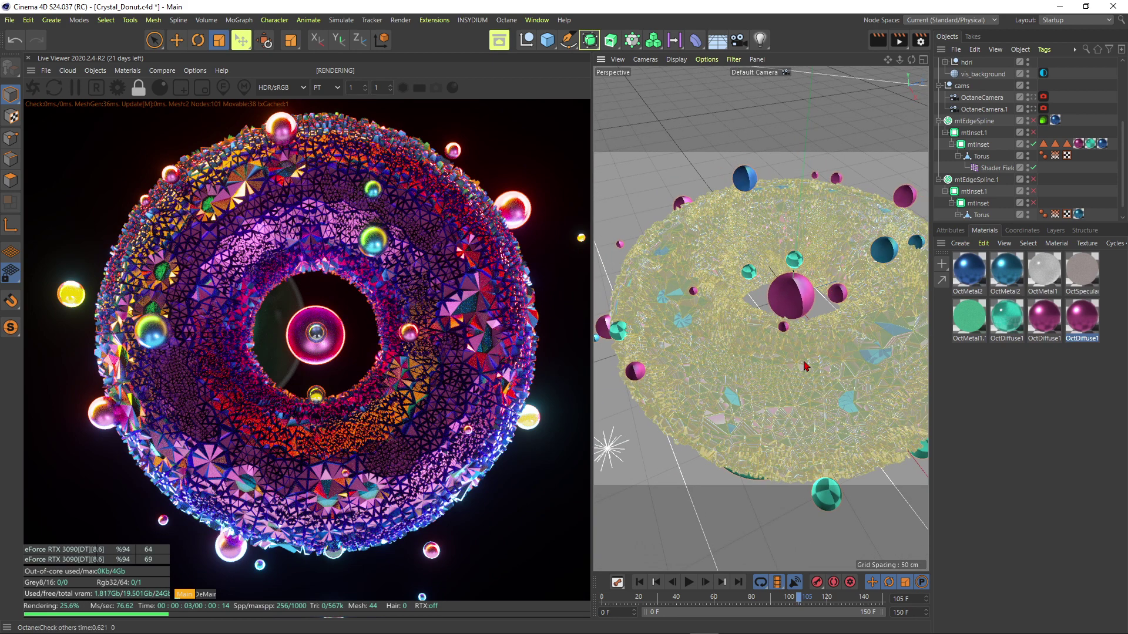
scroll(777, 372, down, 5)
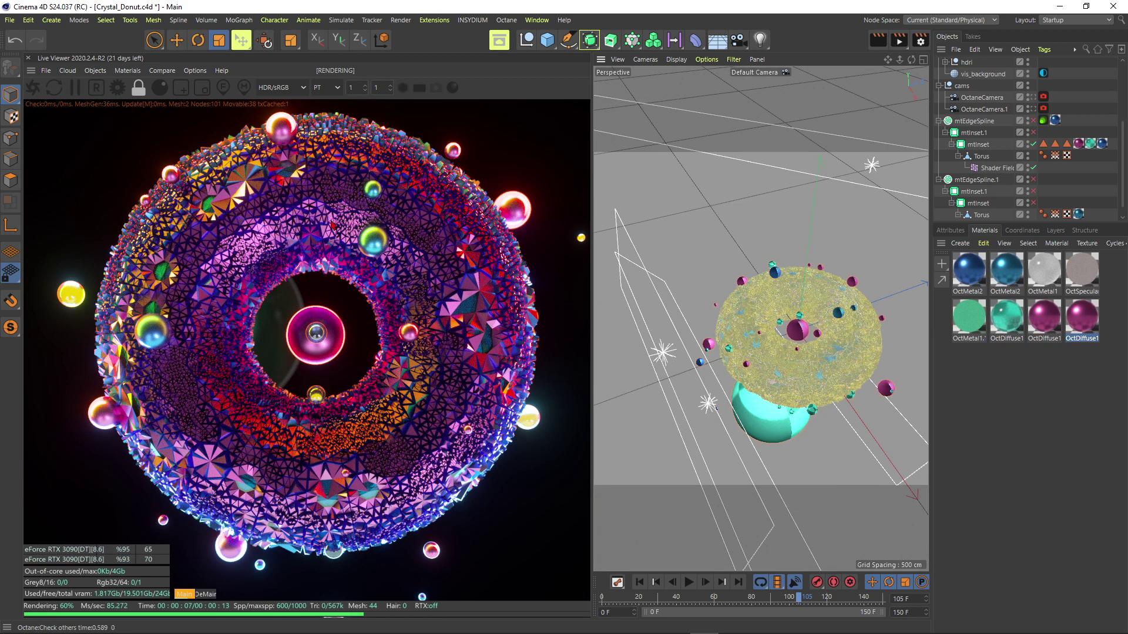
- Enable mtInset.1 under mtEdgeSpline and the mtInset generator under mtEdgeSpline.1
click(1034, 133)
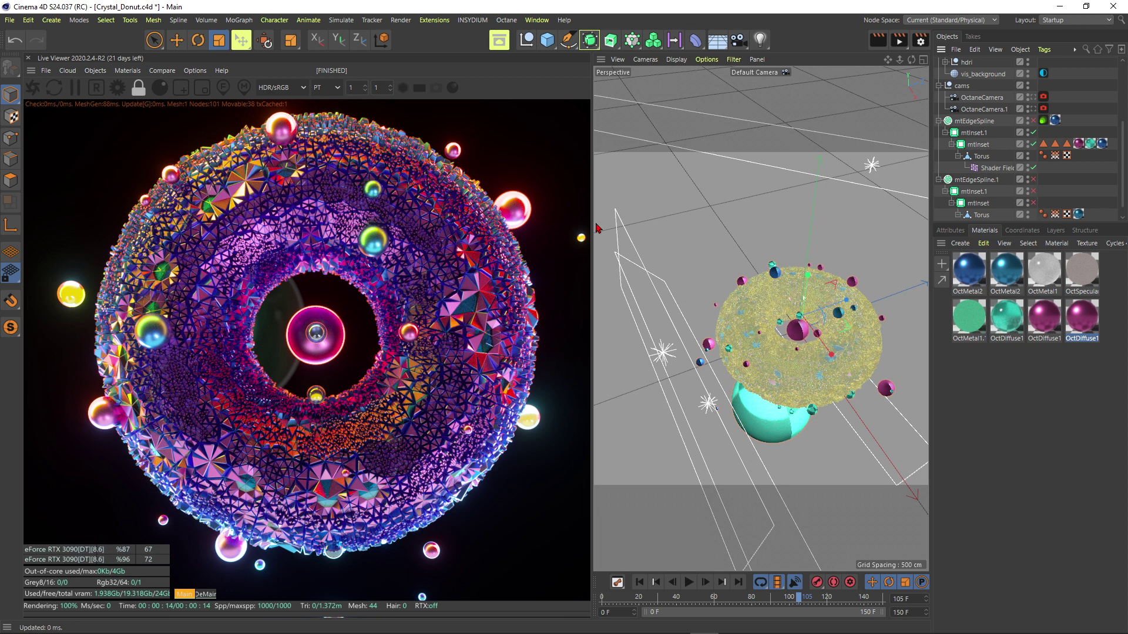
scroll(1096, 187, down, 1)
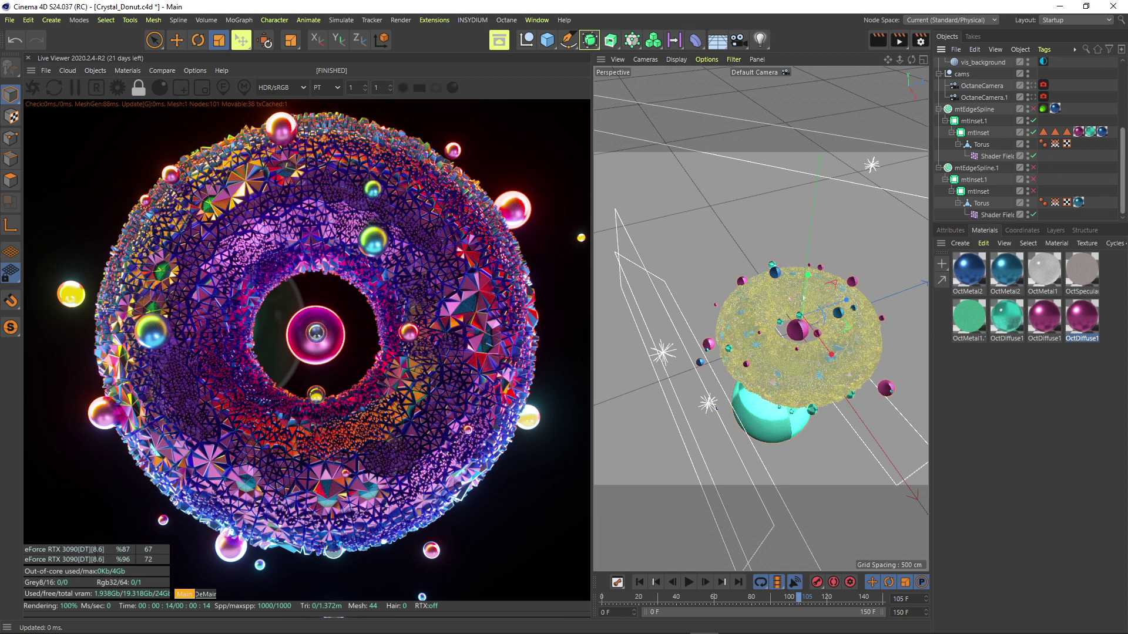
click(1032, 192)
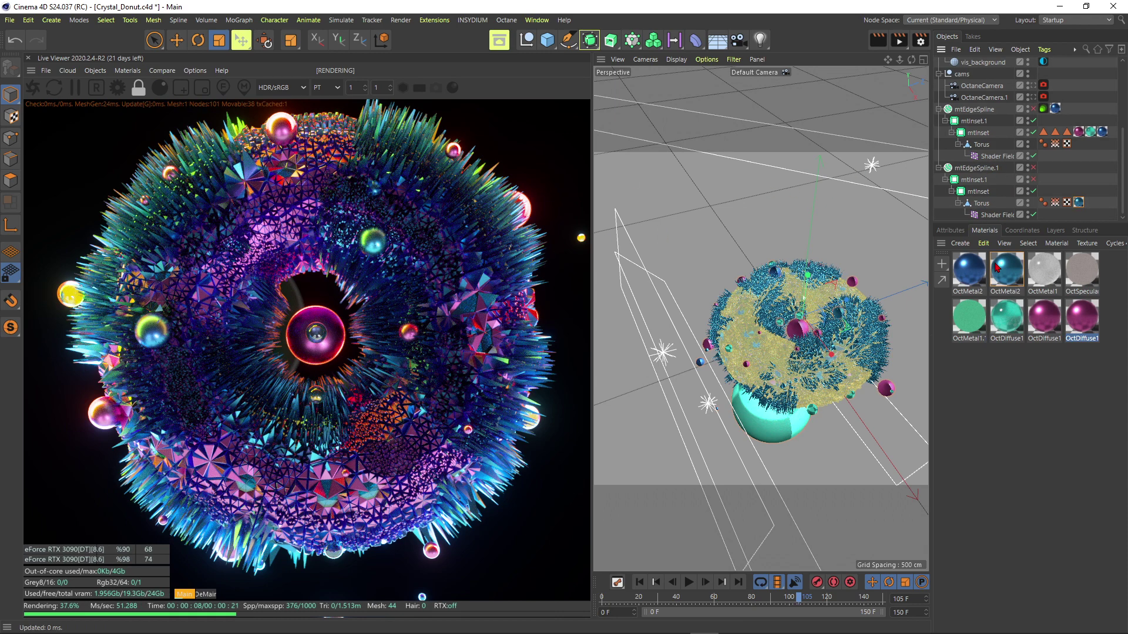
- Open the teal OctMetal2 material in the Material Editor and look through the Octane material types that can be created
double_click(1012, 271)
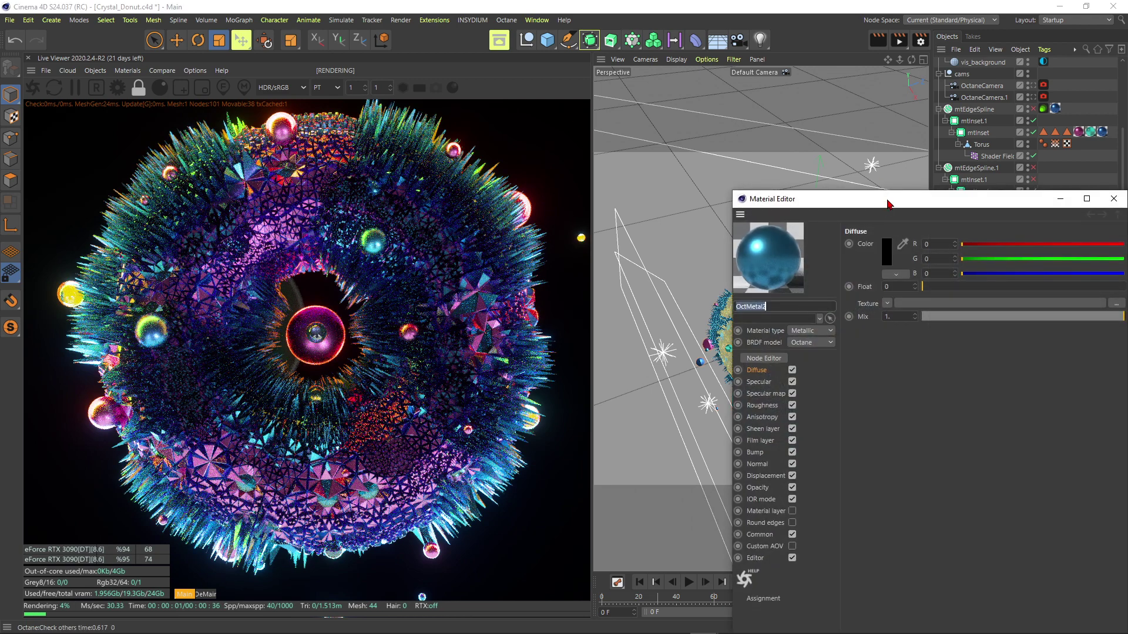
drag(886, 199, 567, 129)
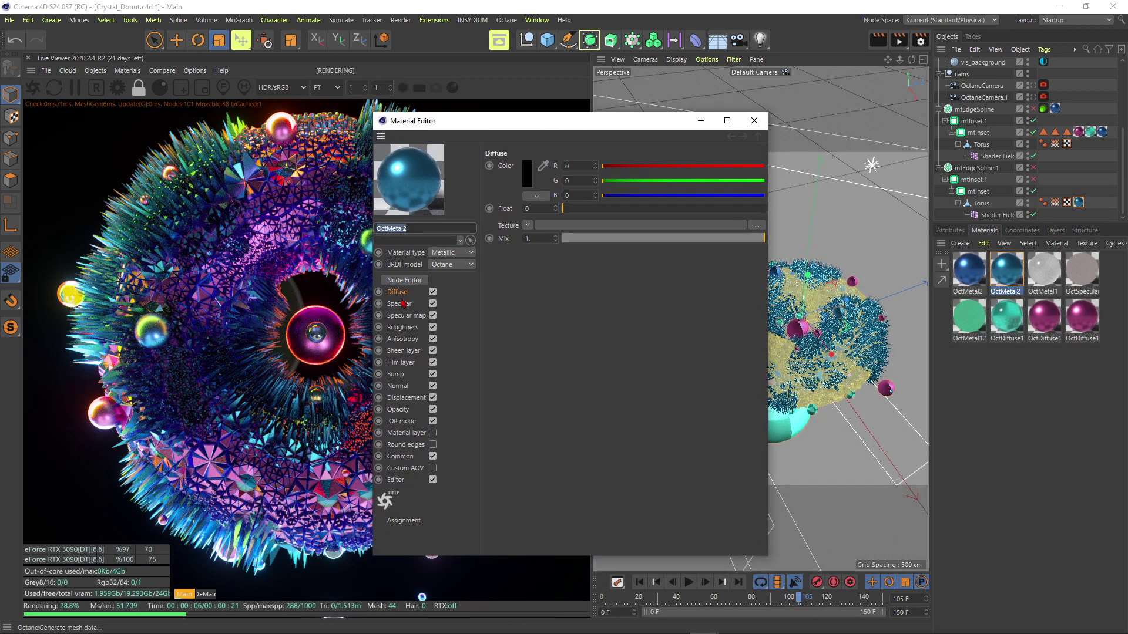
click(128, 70)
mouse_move(176, 128)
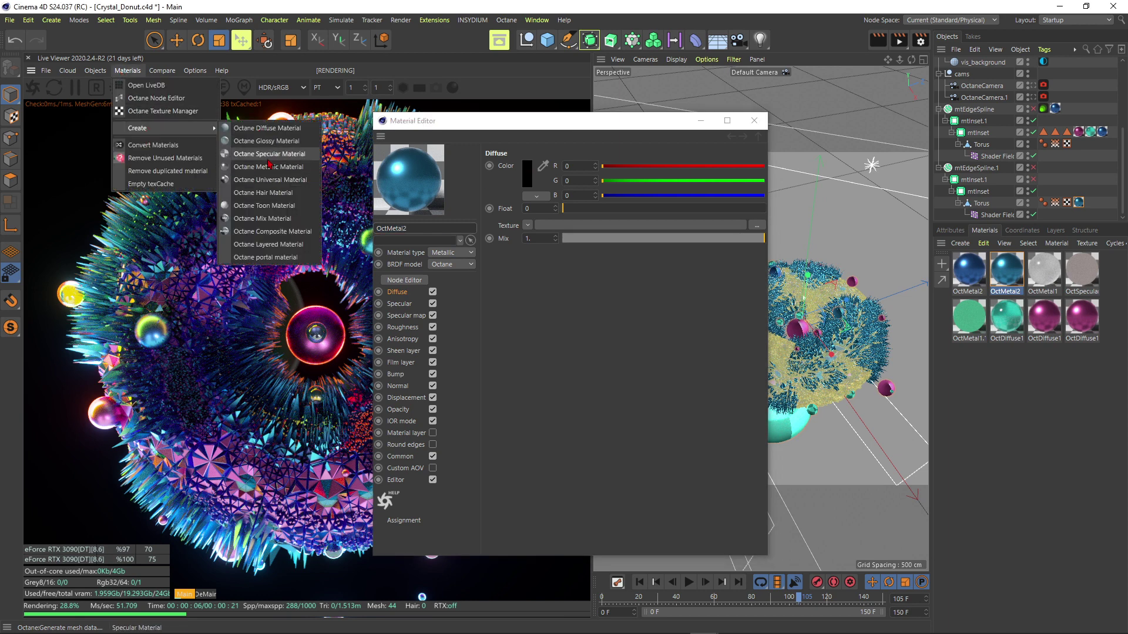
click(616, 382)
- Examine the Specular and Roughness channels of OctMetal2, close the material, and disable the mtInset under mtEdgeSpline.1
click(400, 304)
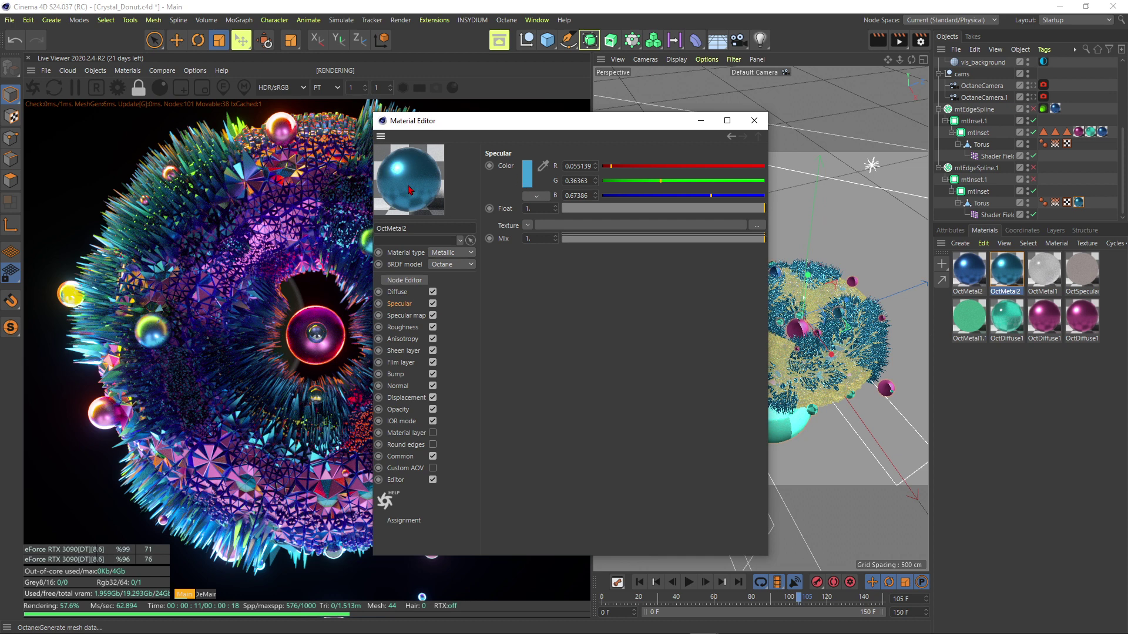
click(403, 329)
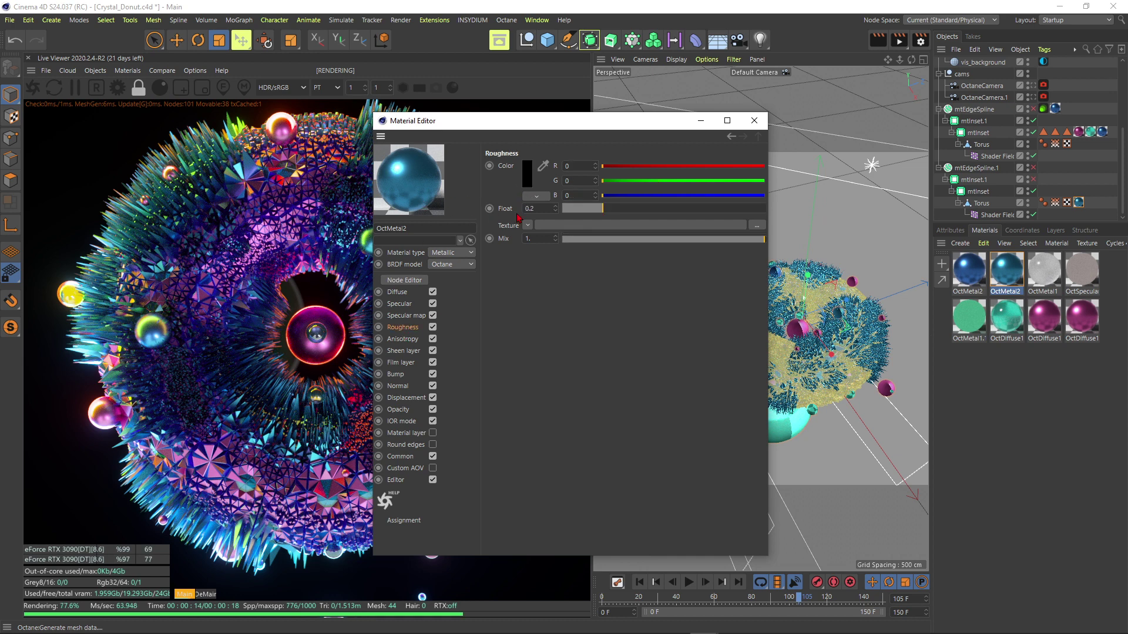
drag(470, 121, 491, 131)
click(775, 129)
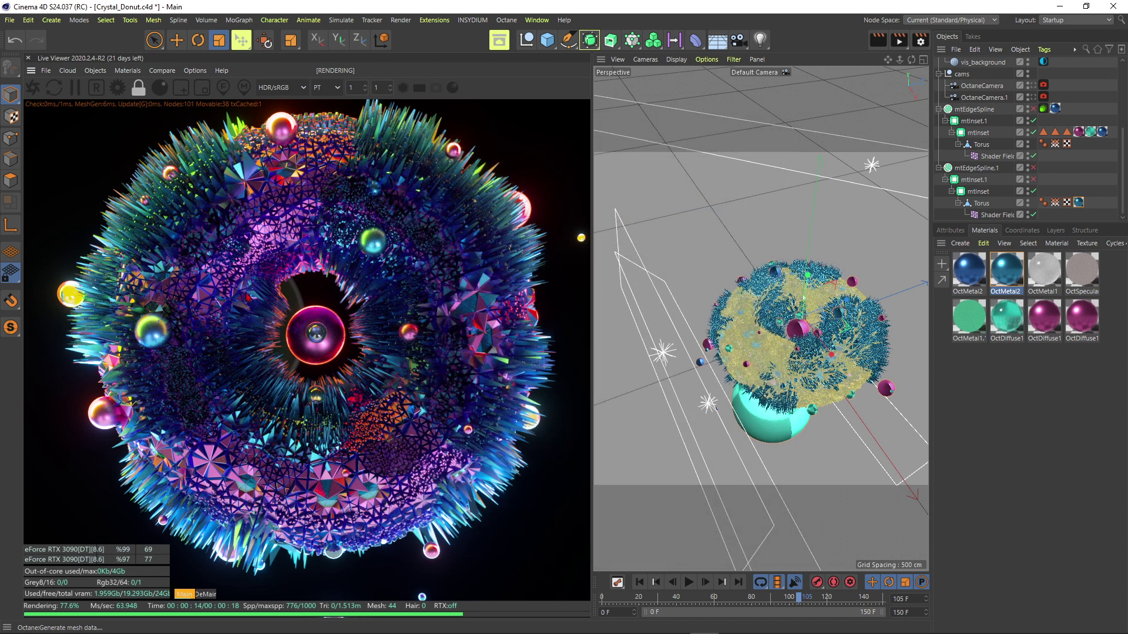
click(1033, 192)
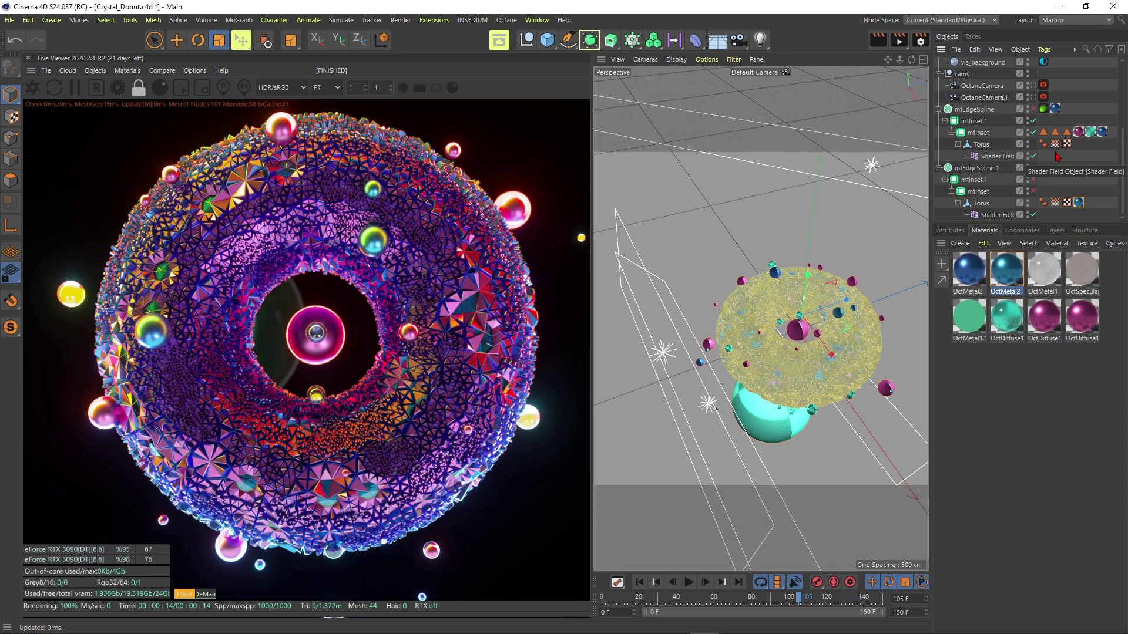
- Examine the selection assigned in each of the three material tags on the mtInset under mtEdgeSpline
click(952, 231)
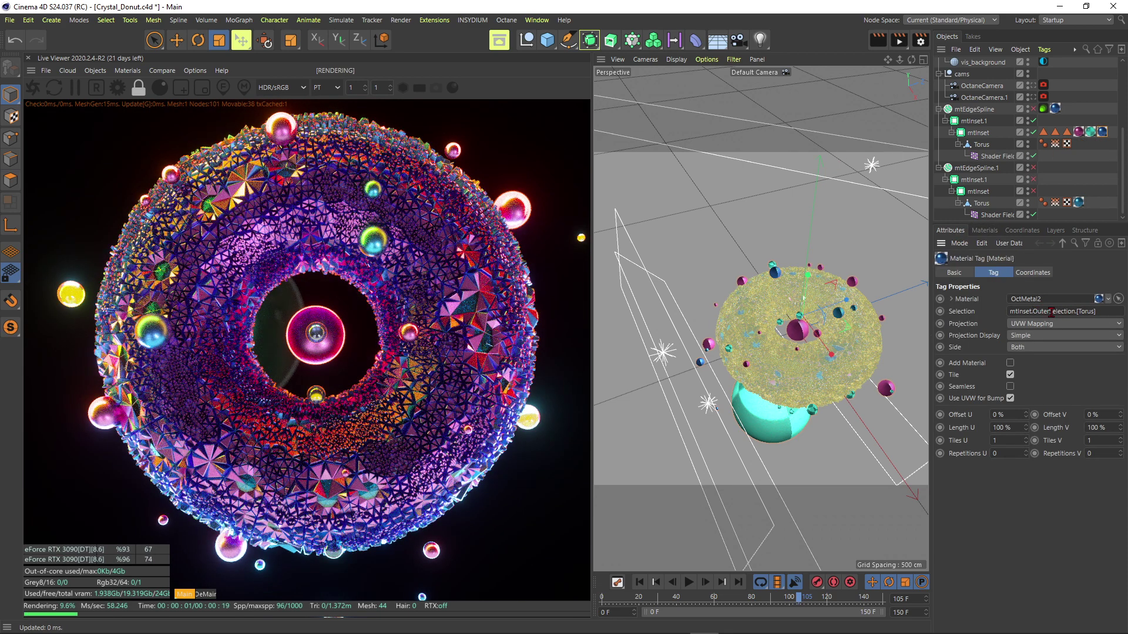
click(1090, 133)
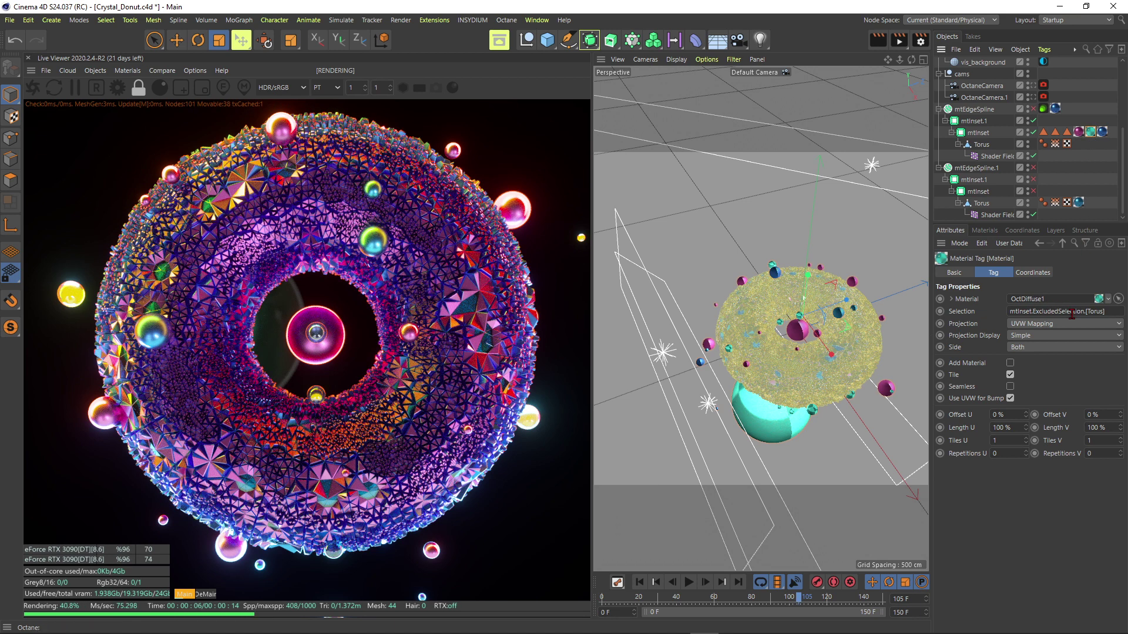
click(1079, 132)
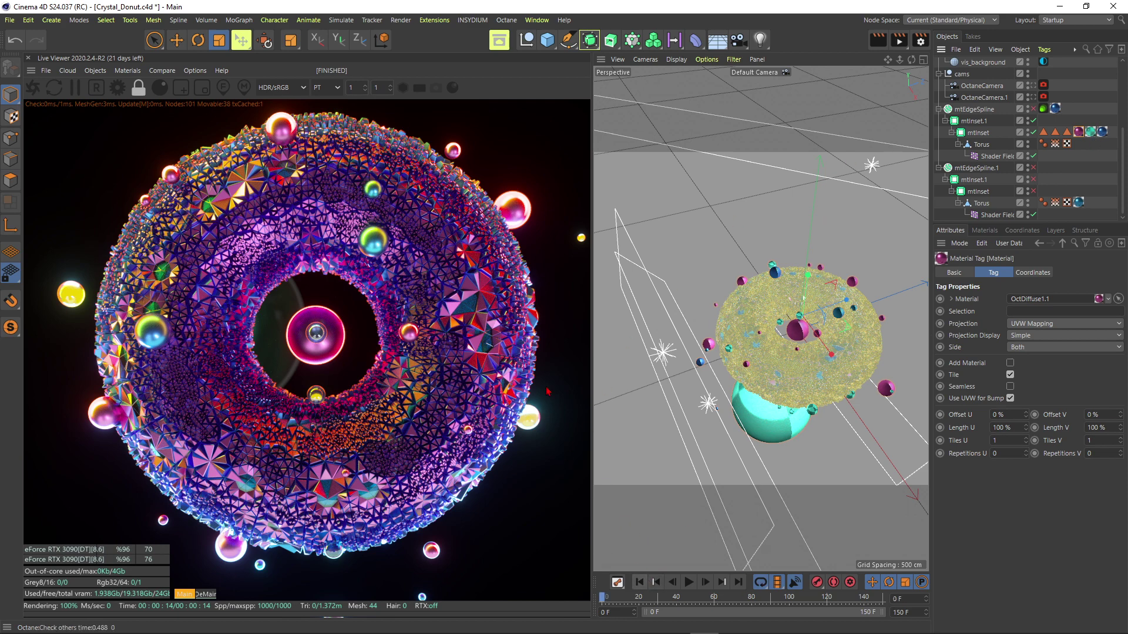
- Go back to frame 0 and play the inset animation in two short stretches, stopping at frame 14
click(639, 582)
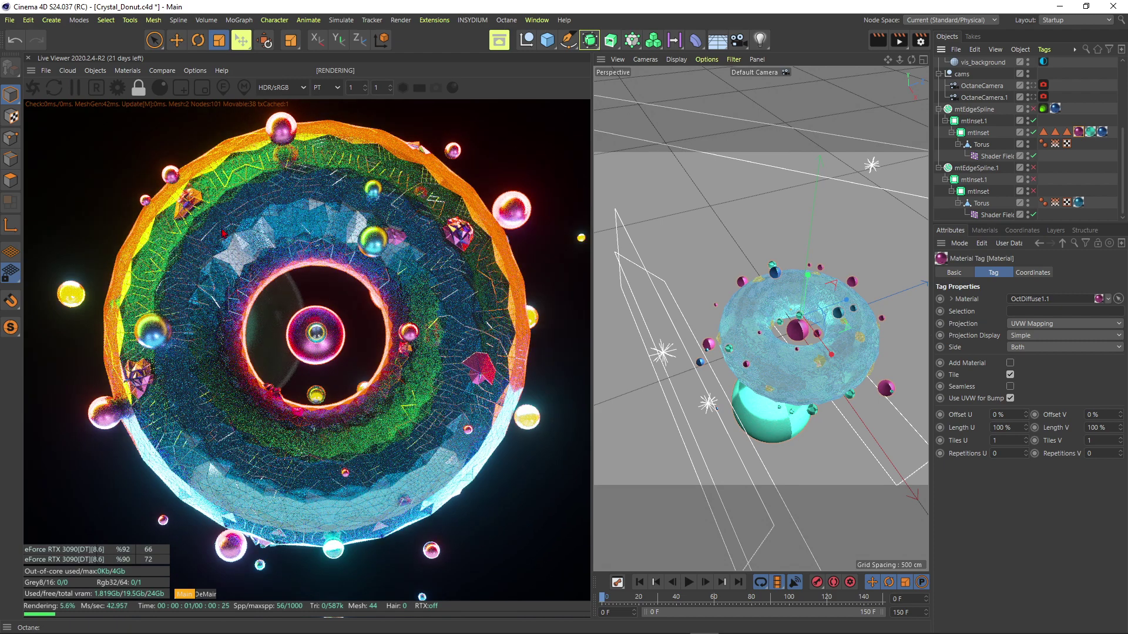
click(689, 582)
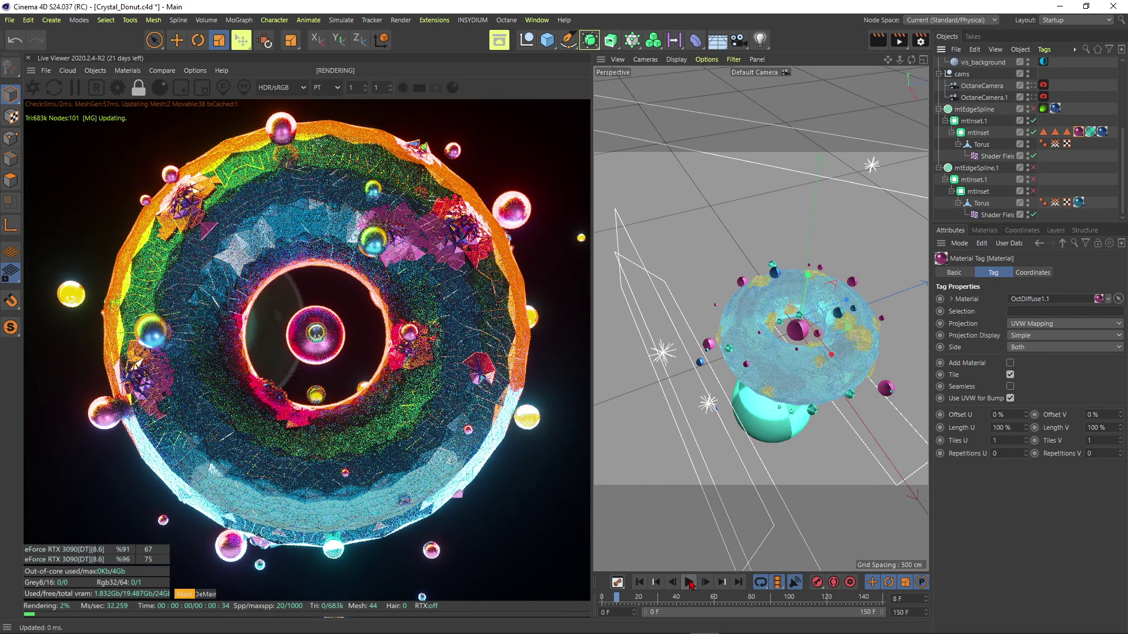
click(690, 584)
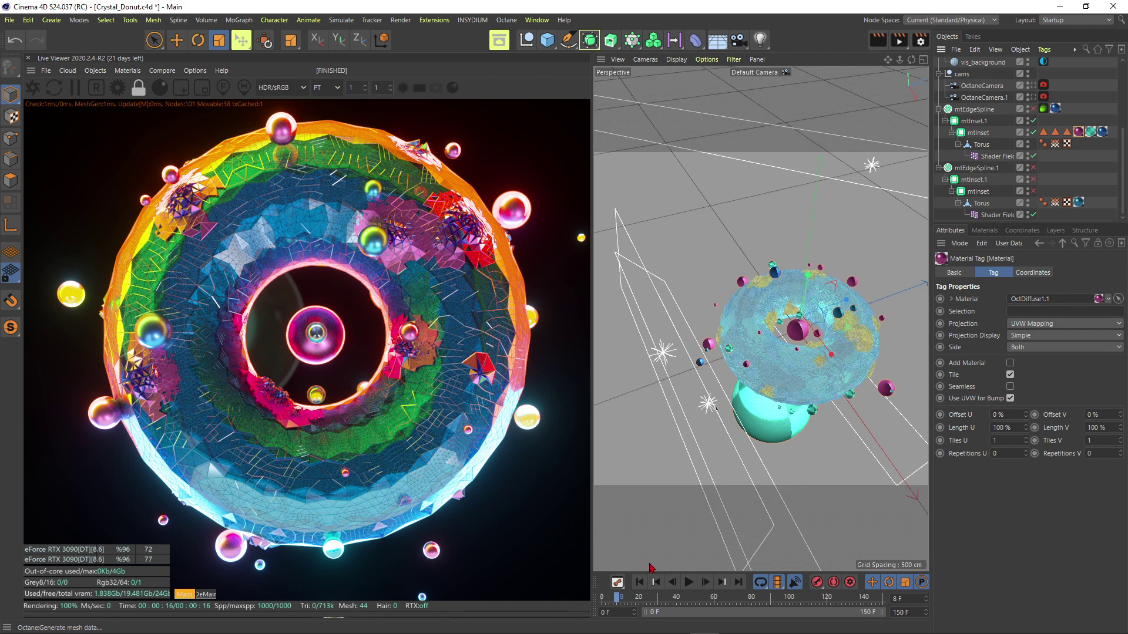
click(689, 582)
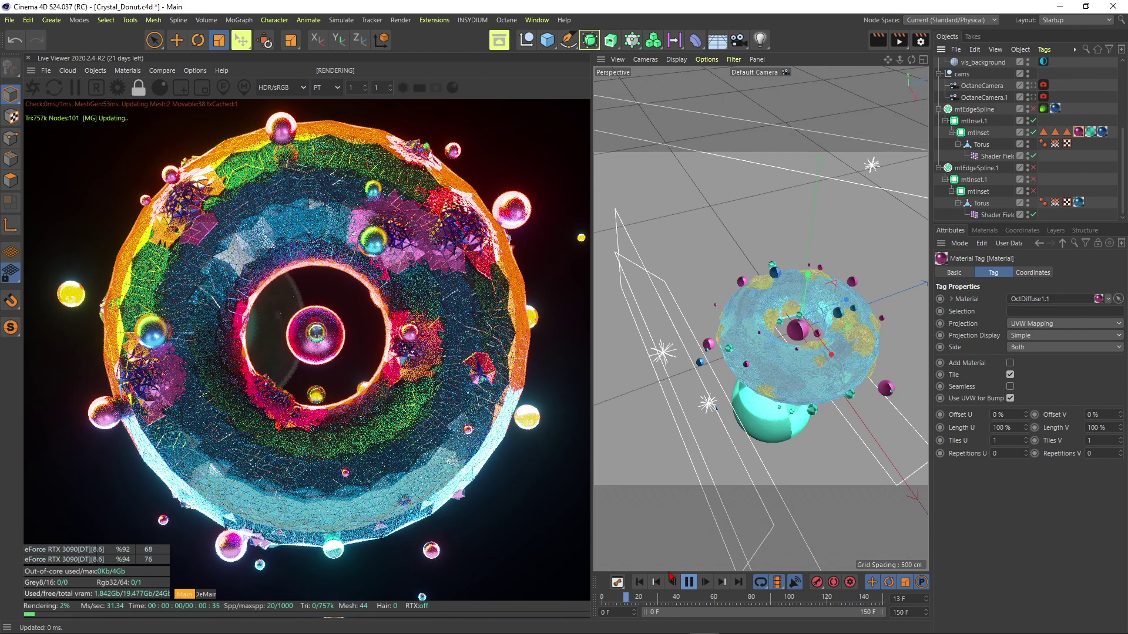
click(689, 582)
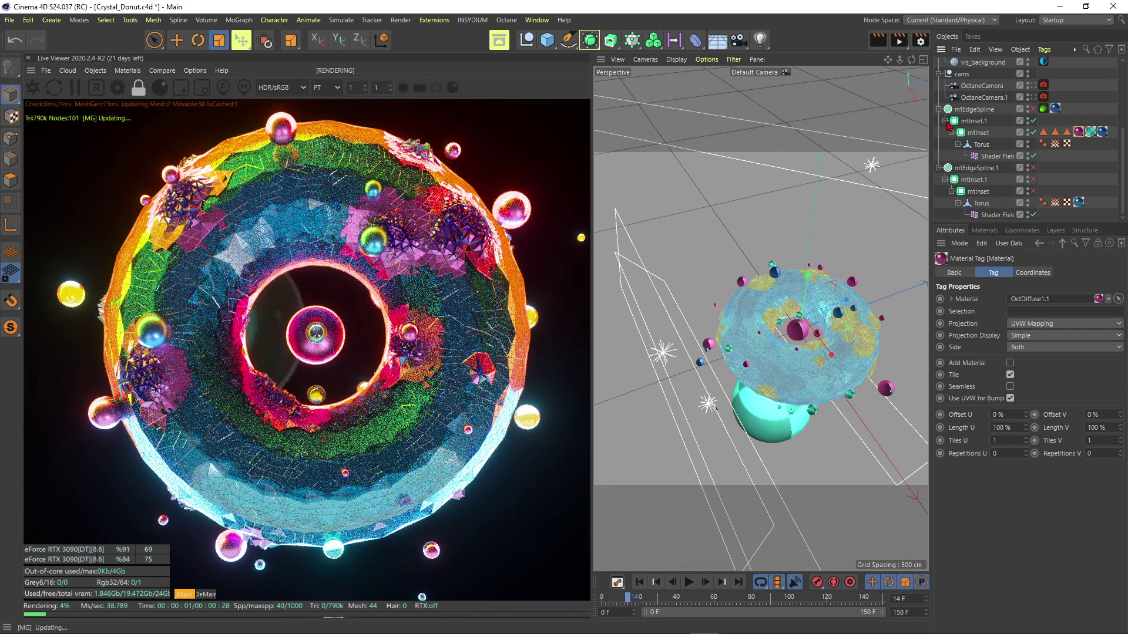
- Examine the Selections settings of the mtInset under mtEdgeSpline, including the inner, outer and non-extruded face options and their colors
click(977, 134)
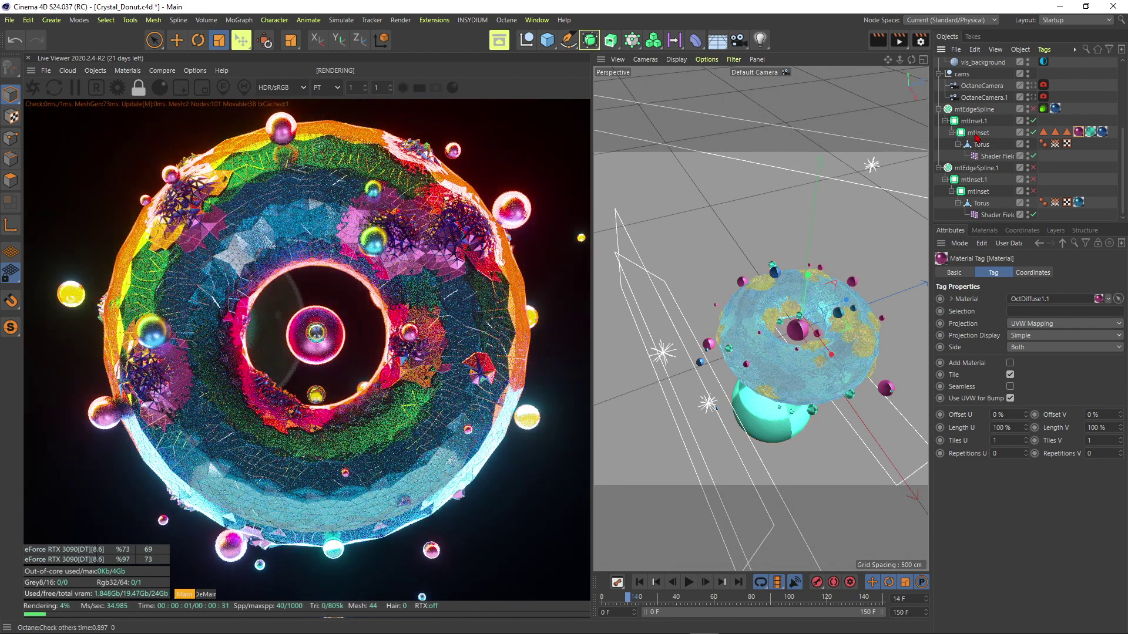
click(1051, 273)
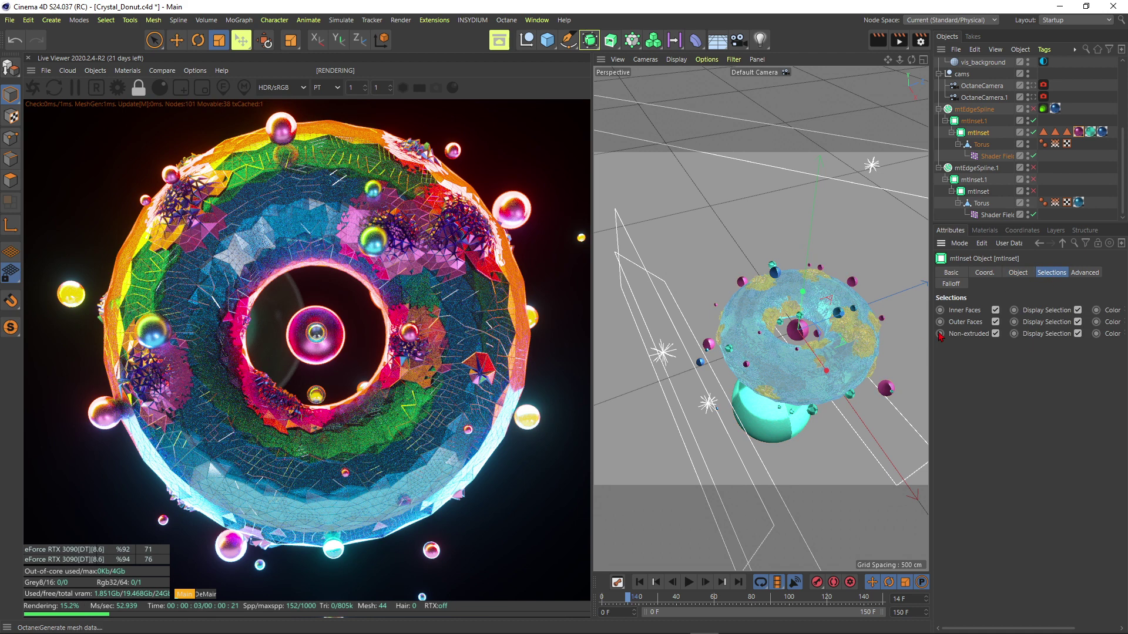
scroll(985, 317, right, 2)
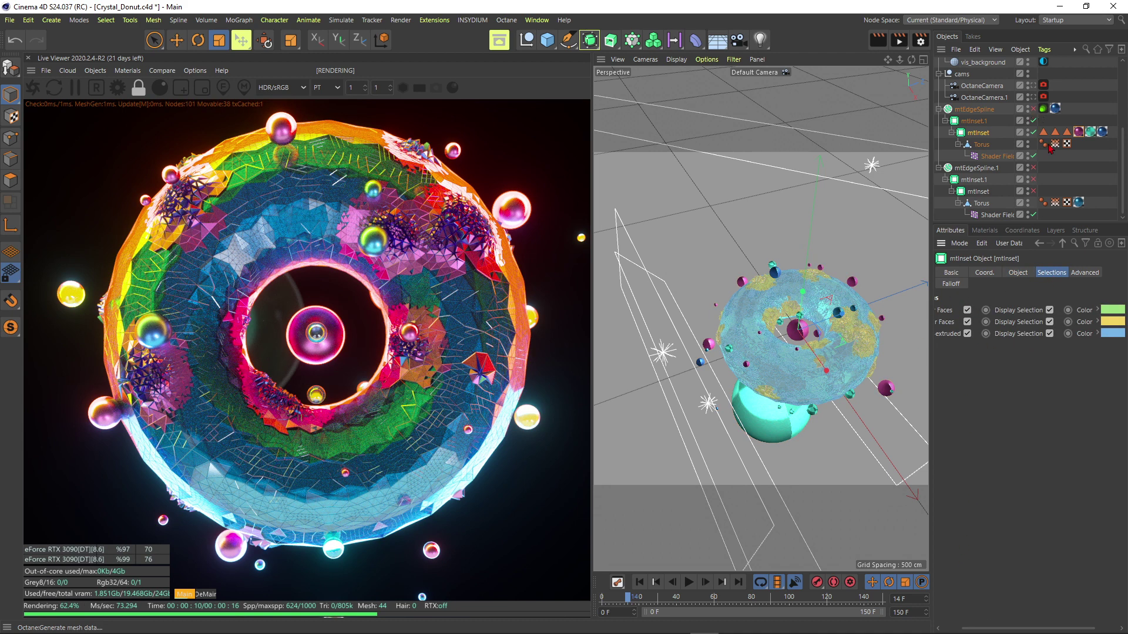
scroll(987, 629, left, 2)
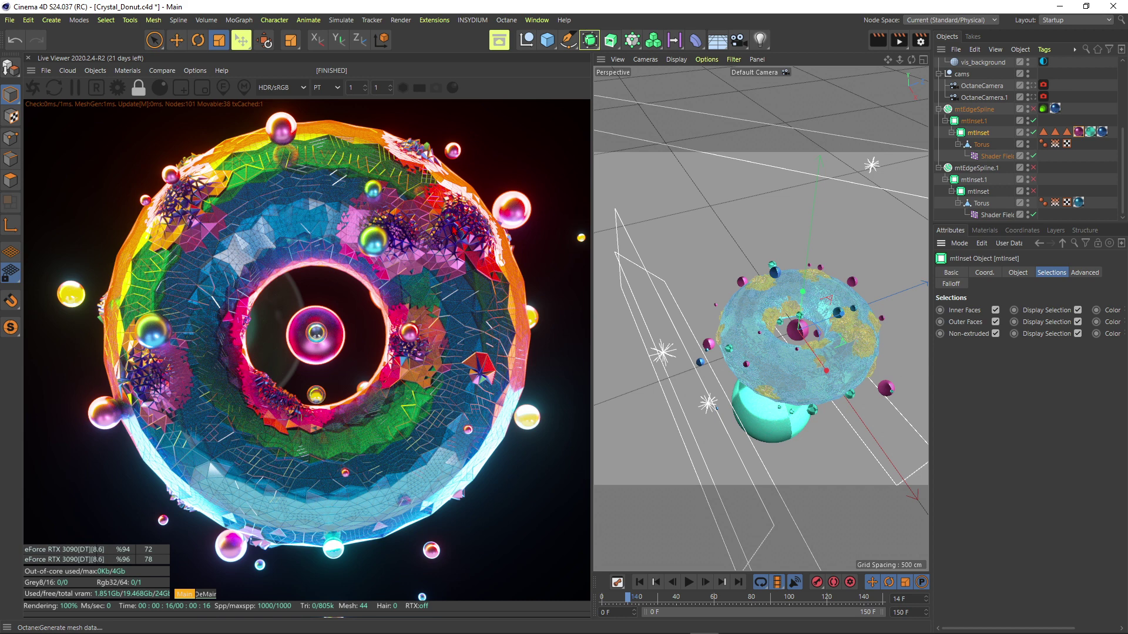
- Examine the selection in the OctMetal2 material tag on the mtInset and play the animation, stopping at frame 29
click(1102, 132)
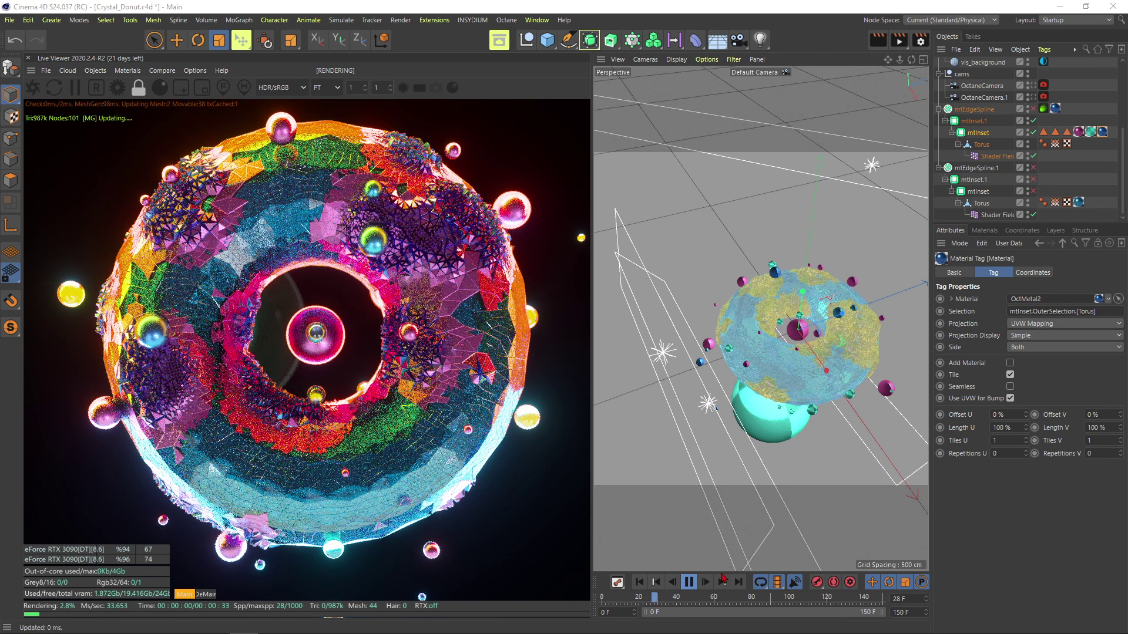
click(689, 582)
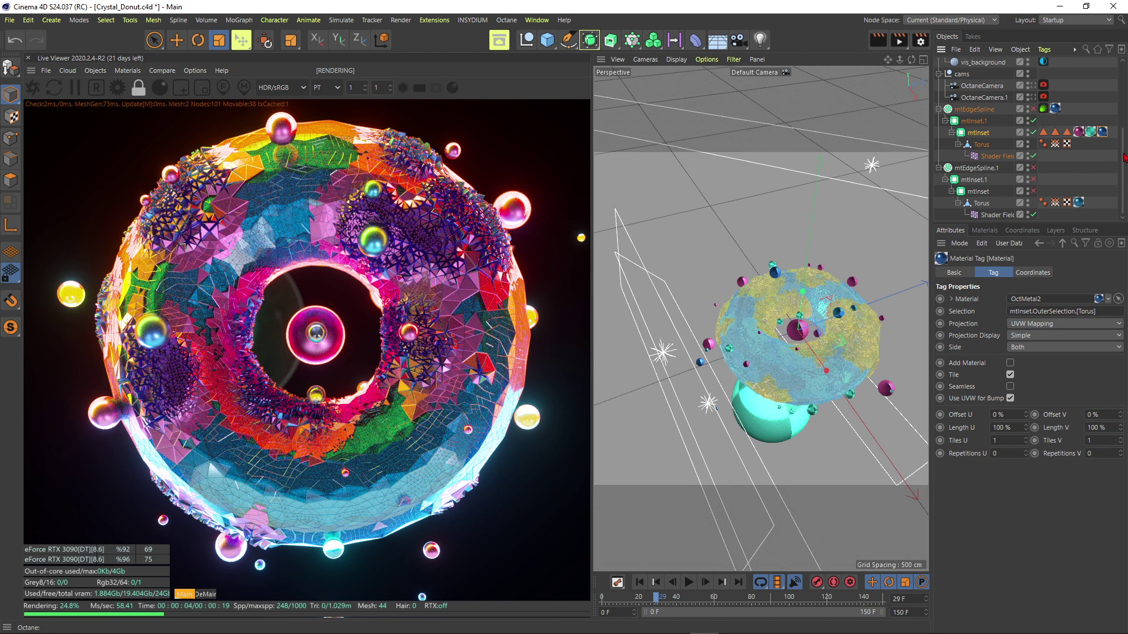
- Disable all six Octane lights in the lights group
drag(1123, 157, 1123, 89)
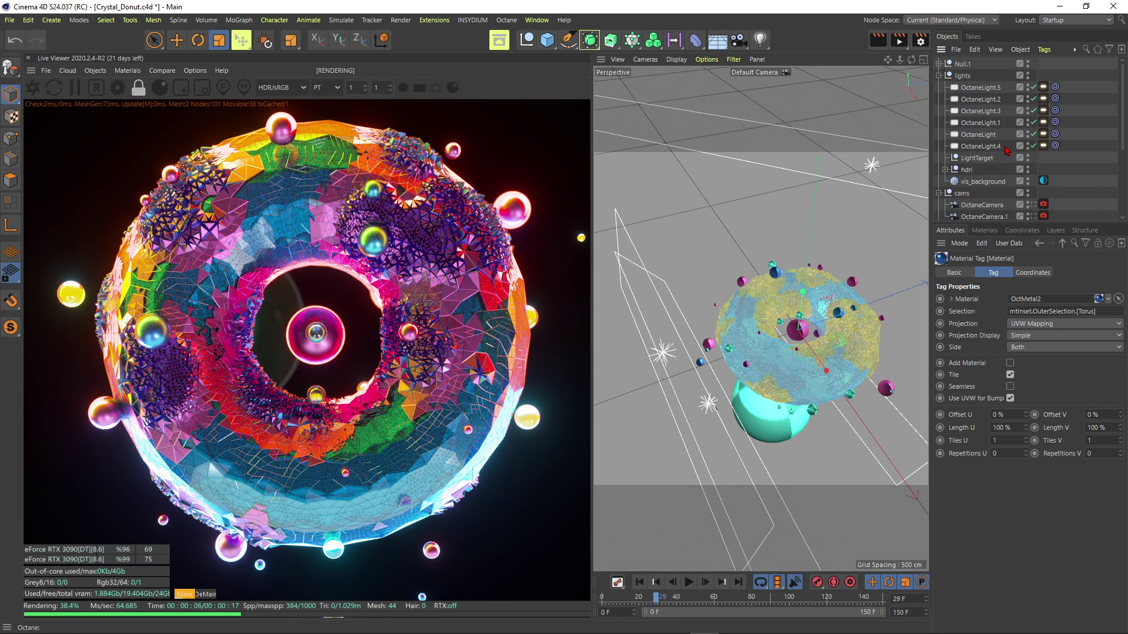
drag(1006, 146, 1038, 95)
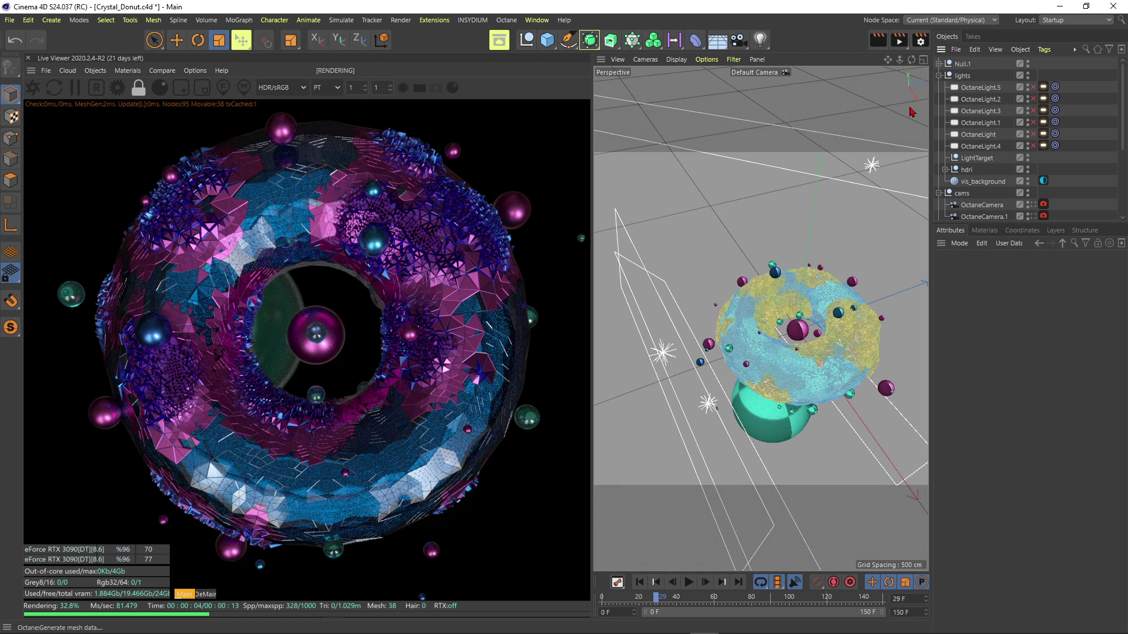
- Expand the hdri group and examine the environment tags of both OctaneSky.1 objects, comparing their textures, power and rotation
click(993, 181)
click(988, 182)
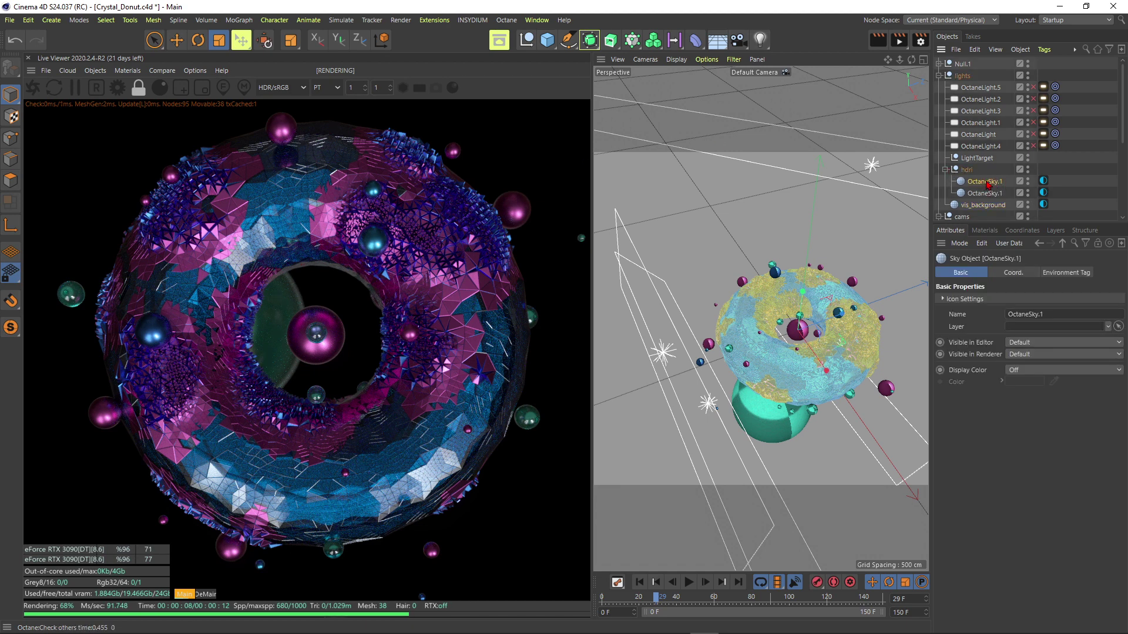
click(1043, 181)
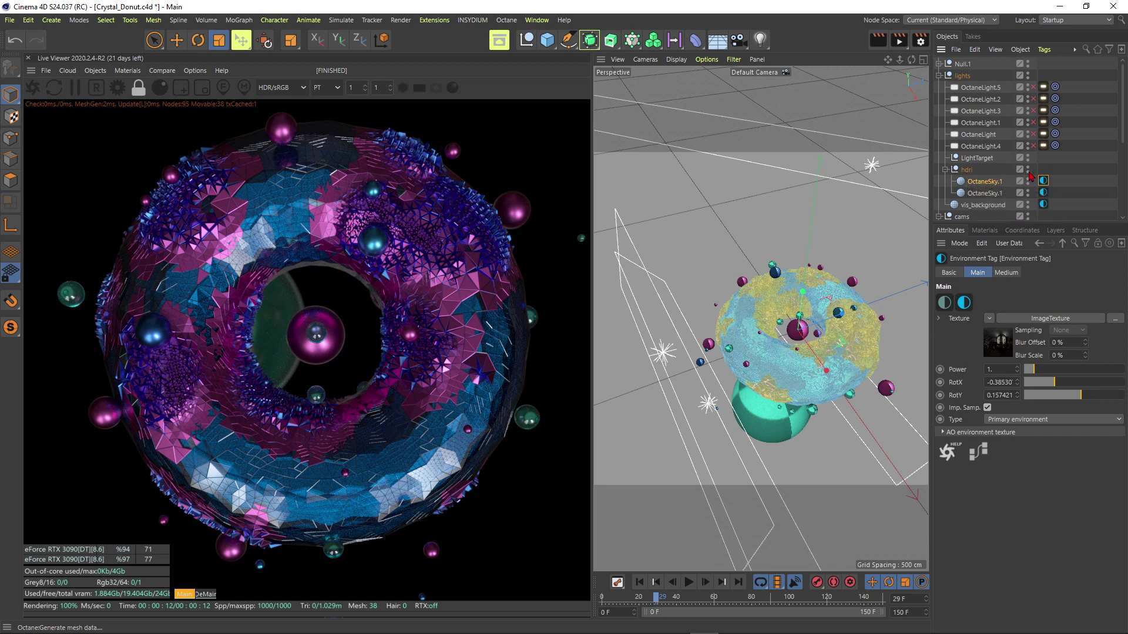
click(992, 183)
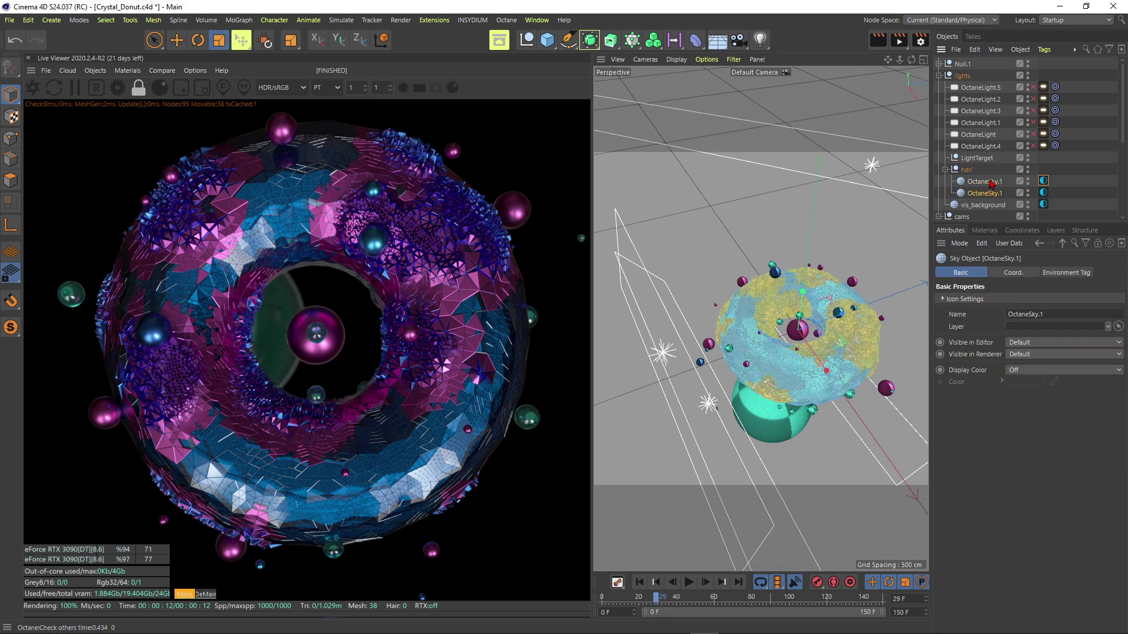
click(1043, 193)
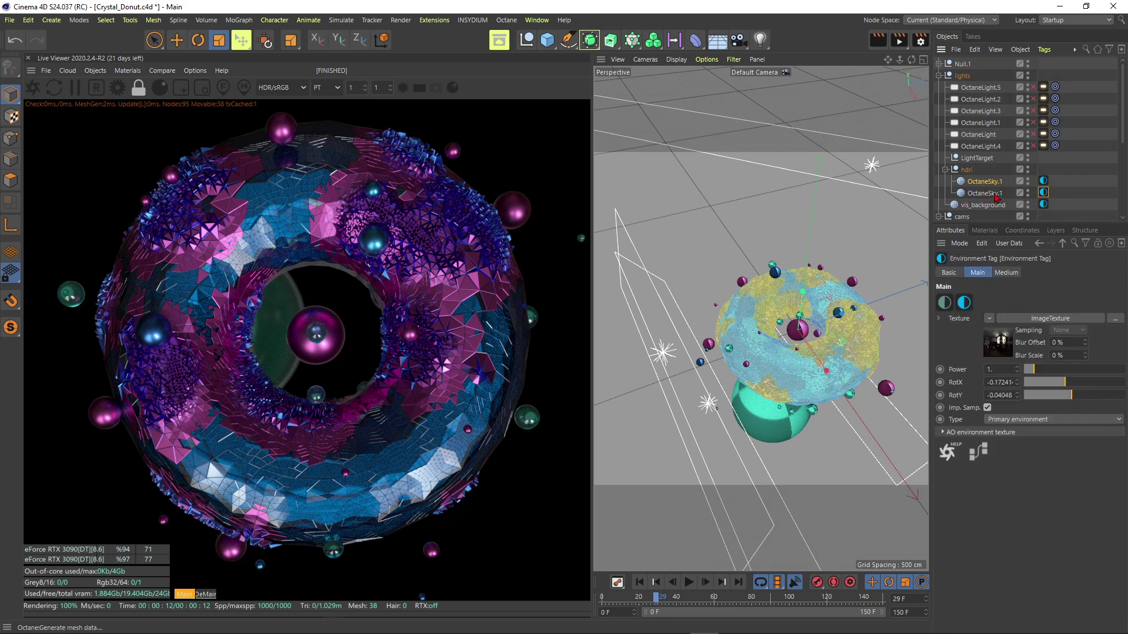
click(987, 196)
drag(1009, 188, 1001, 186)
click(1074, 192)
click(1044, 182)
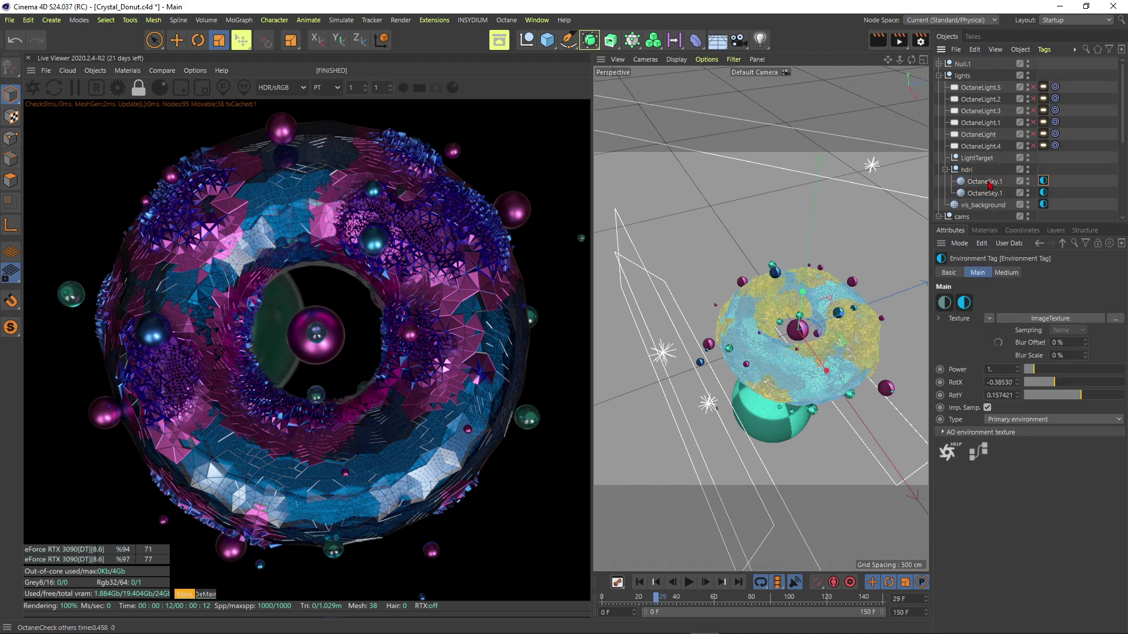
- Open the image texture of the first OctaneSky.1 environment tag and examine its HDR file path
click(1034, 318)
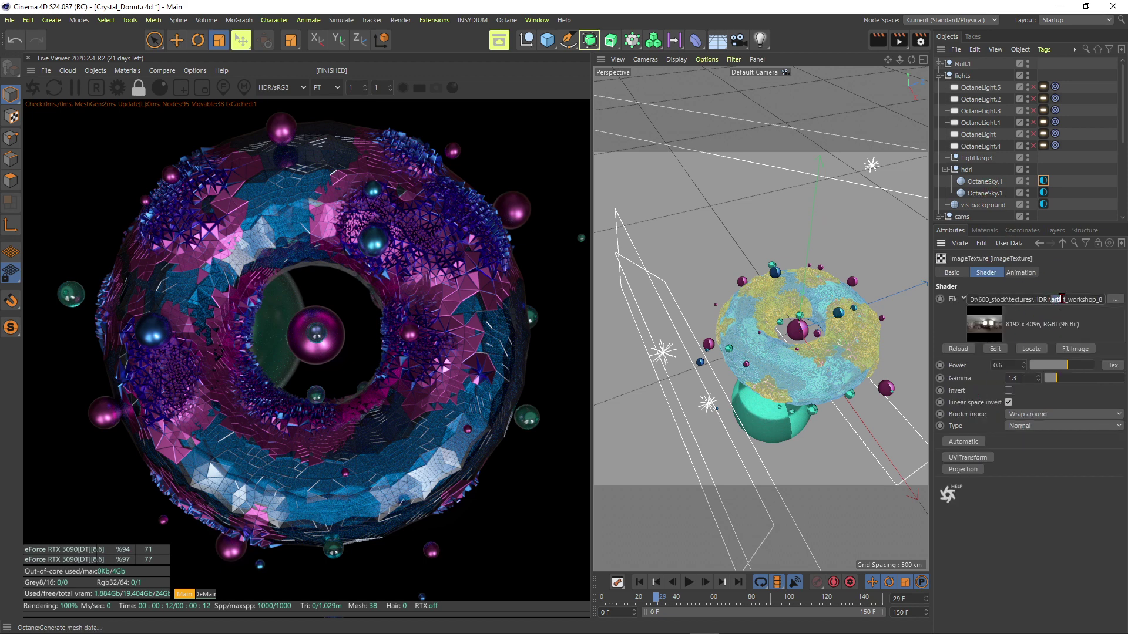
double_click(1058, 300)
drag(1077, 303, 1082, 302)
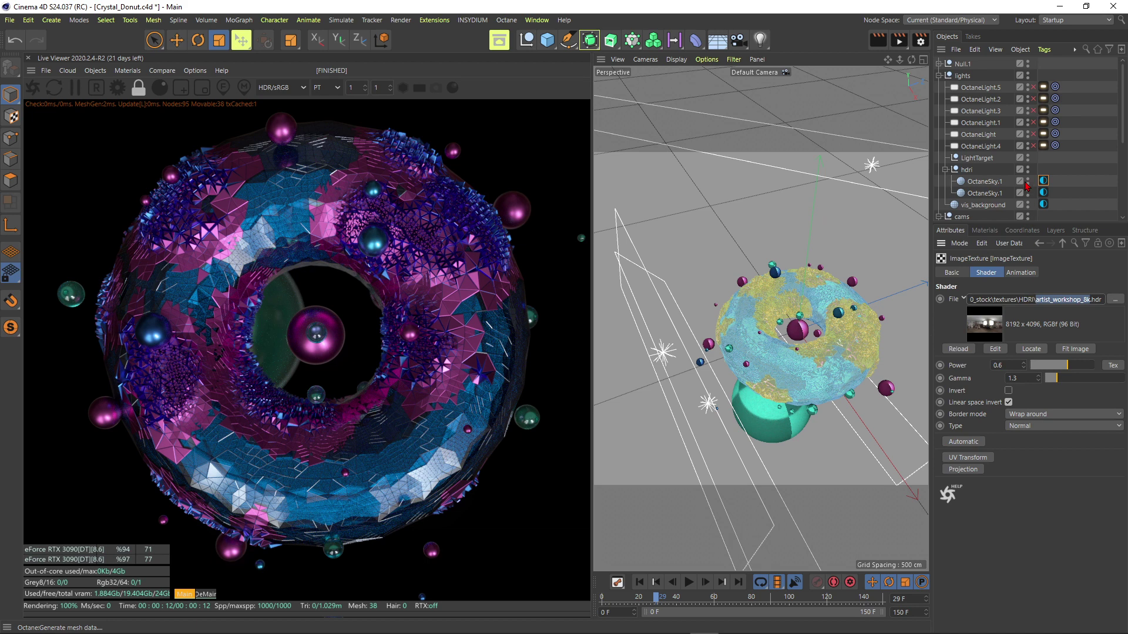
click(1064, 178)
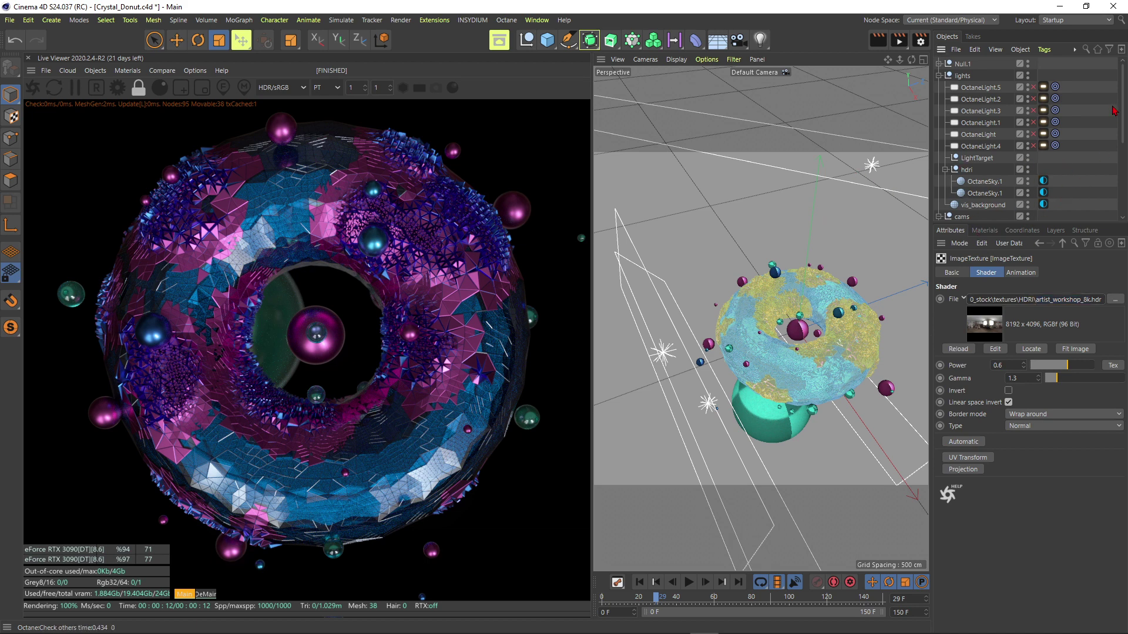
- Select OctaneLight.4, look at its placement around the donut, and enable it as the only active Octane light
scroll(1093, 135, down, 3)
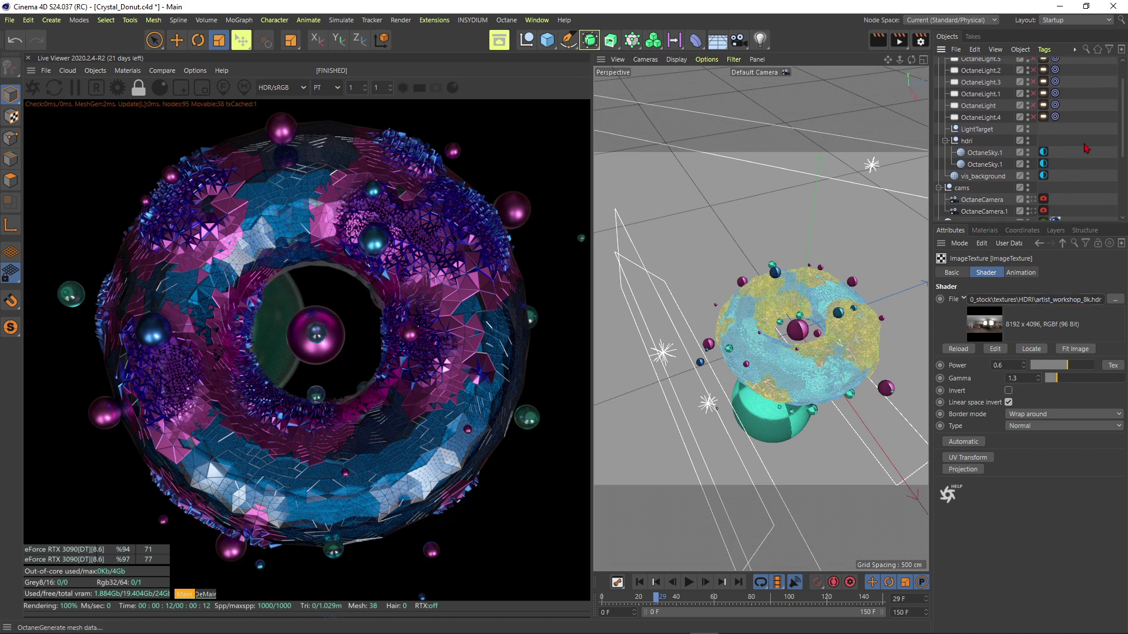
drag(1122, 101, 1121, 84)
scroll(810, 309, down, 5)
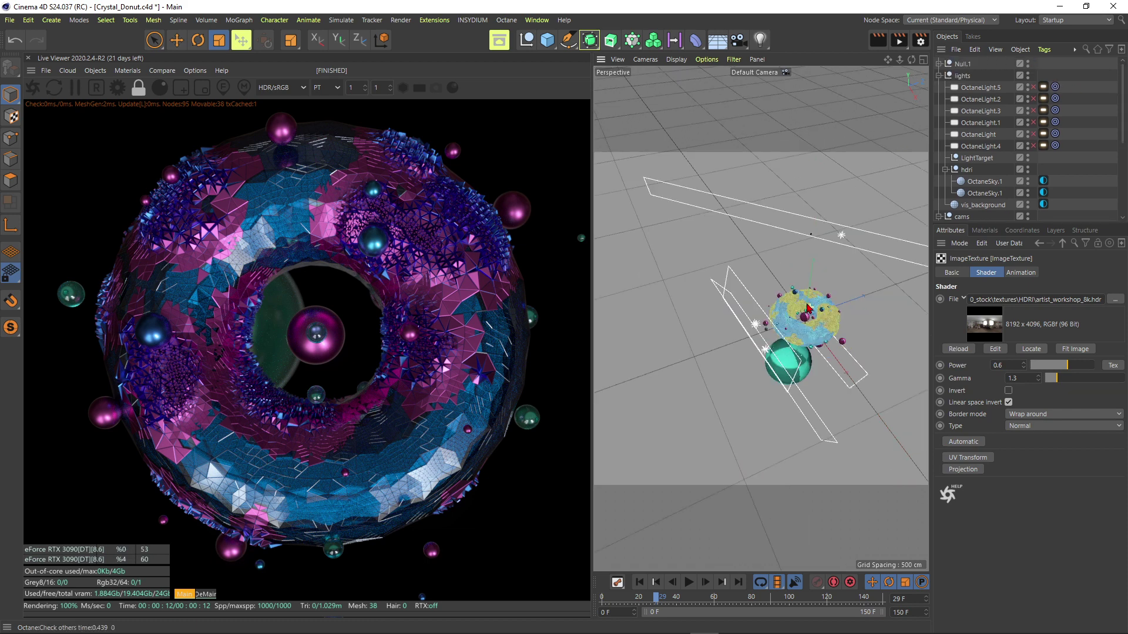
alt+drag(769, 295, 803, 259)
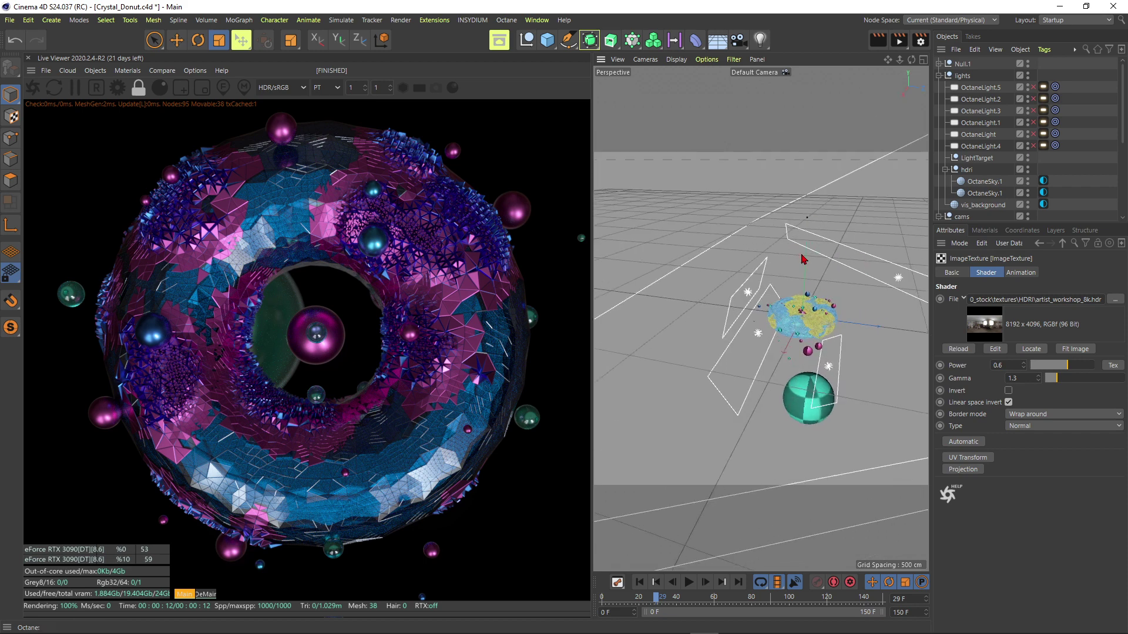
click(981, 146)
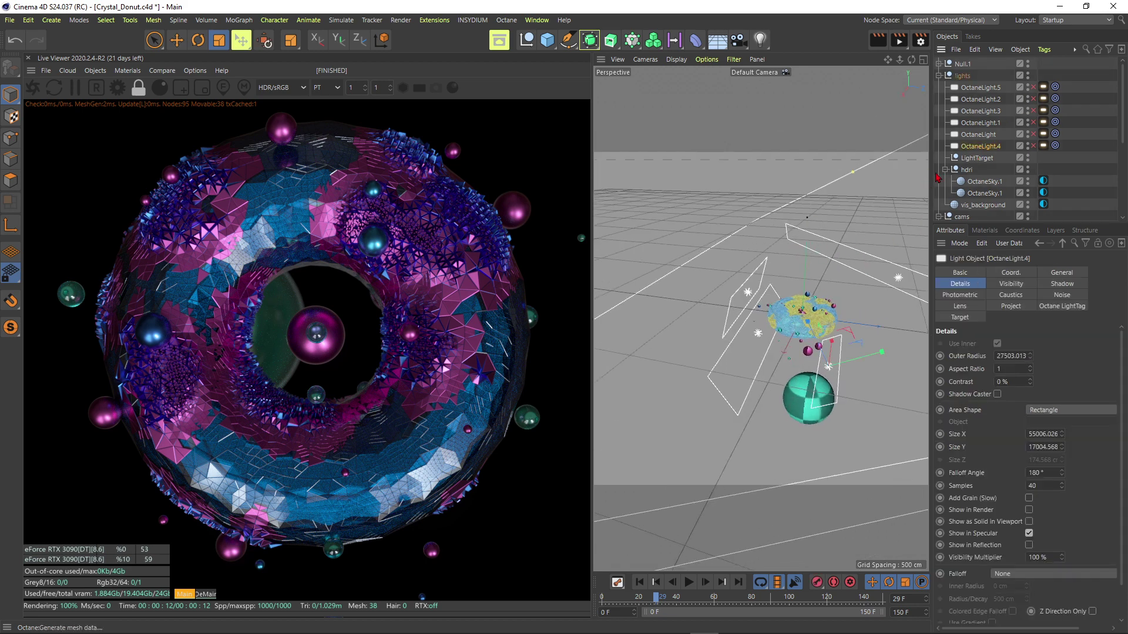
mouse_move(779, 307)
alt+mouse_down()
mouse_move(757, 279)
mouse_move(807, 262)
mouse_move(794, 313)
alt+mouse_up()
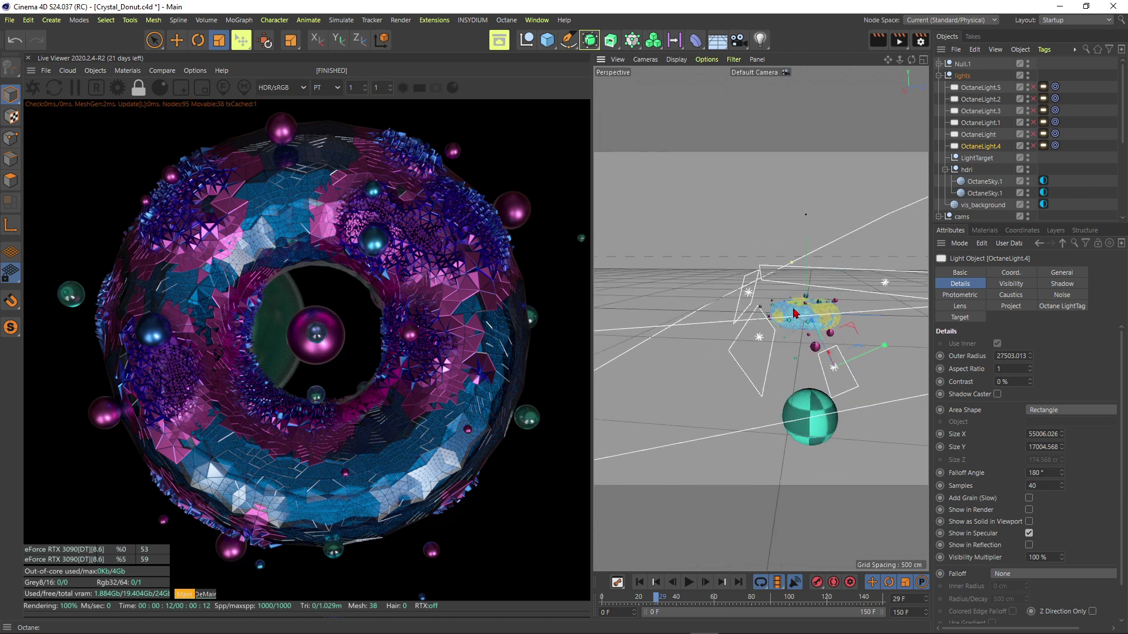
scroll(772, 334, down, 3)
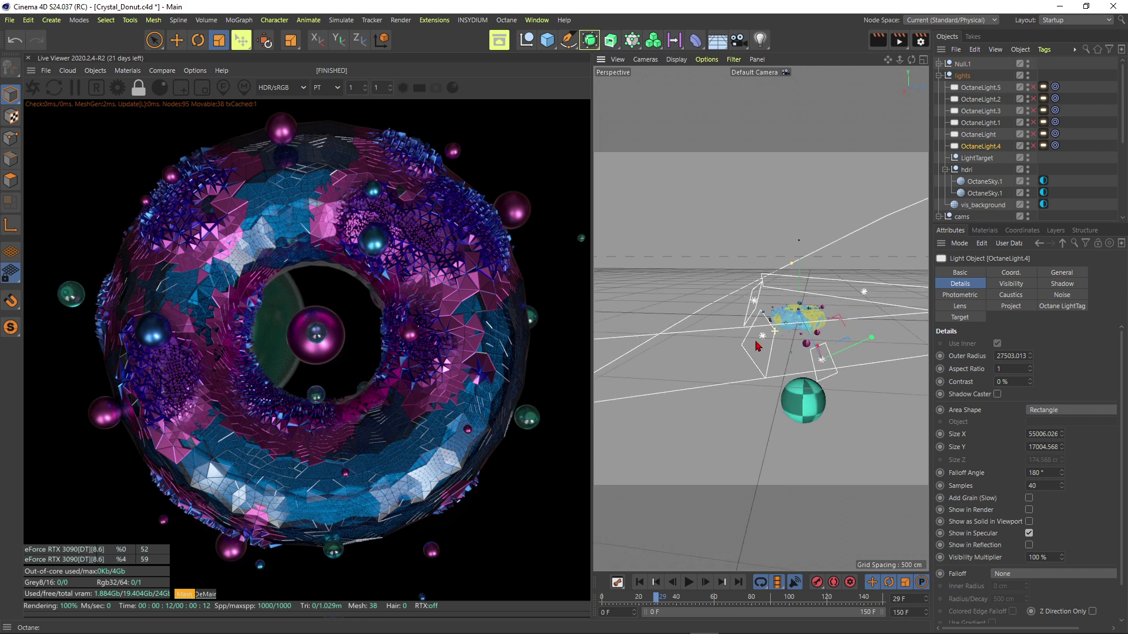
scroll(774, 331, down, 3)
alt+drag(785, 320, 834, 329)
click(1034, 147)
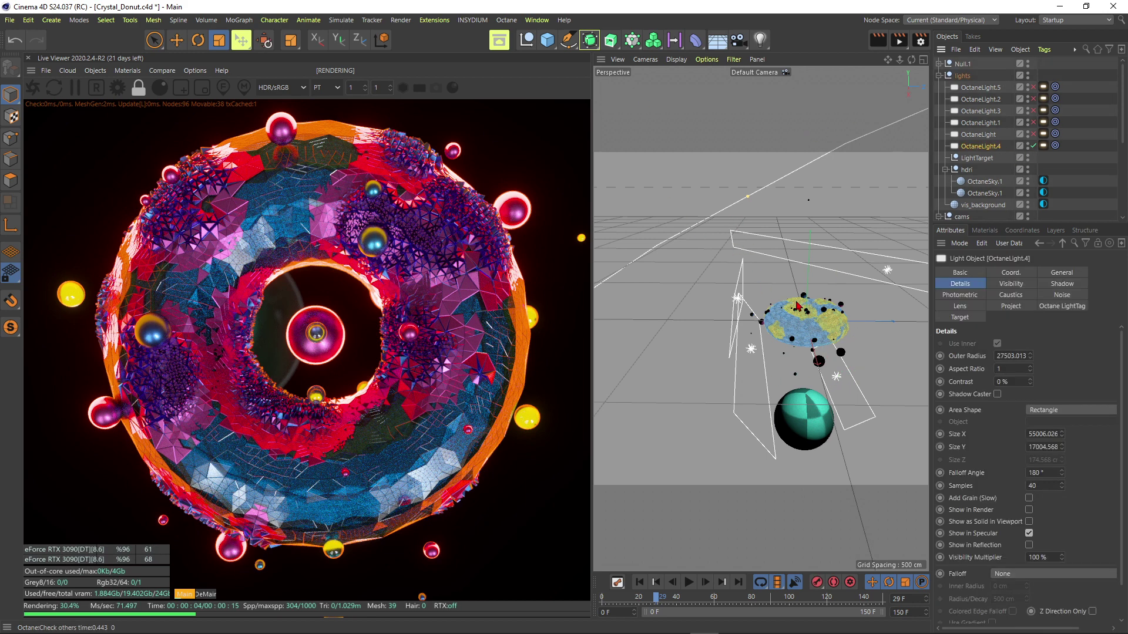
- Reduce OctaneLight.4's area size to 5506.026 cm in X and 1704.568 cm in Y
alt+right_drag(769, 331, 641, 375)
alt+drag(785, 284, 927, 287)
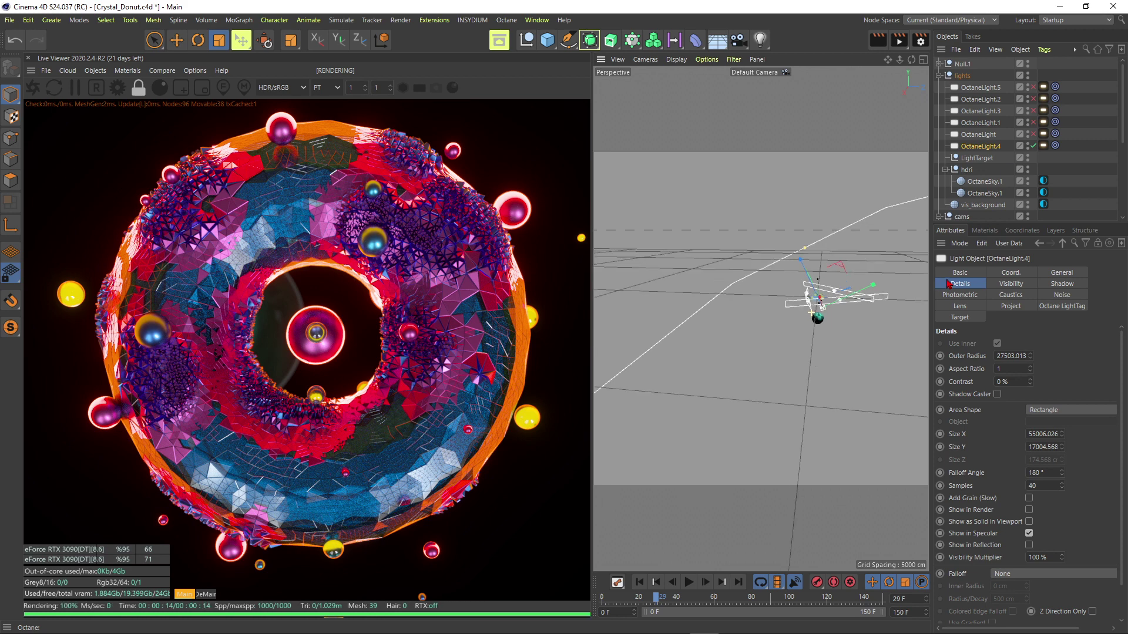
alt+right_drag(947, 284, 969, 285)
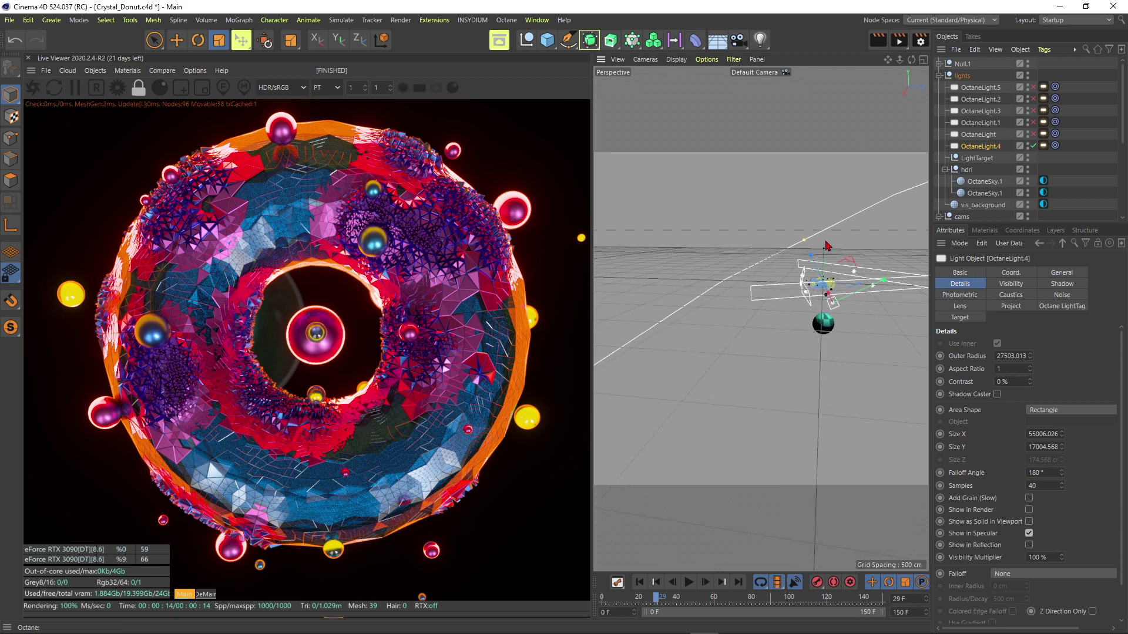
click(1037, 434)
key(BackSpace)
click(1037, 447)
key(BackSpace)
key(Return)
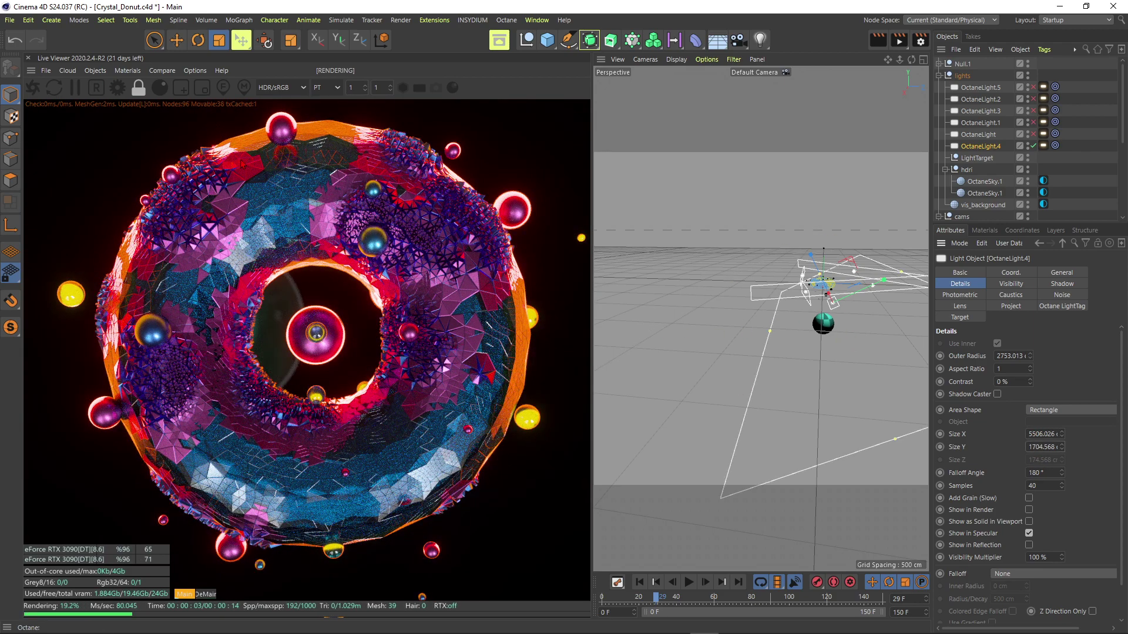
- In OctaneLight.4's light tag, compare power values of 10 and 4, and set the power to 8
click(1043, 145)
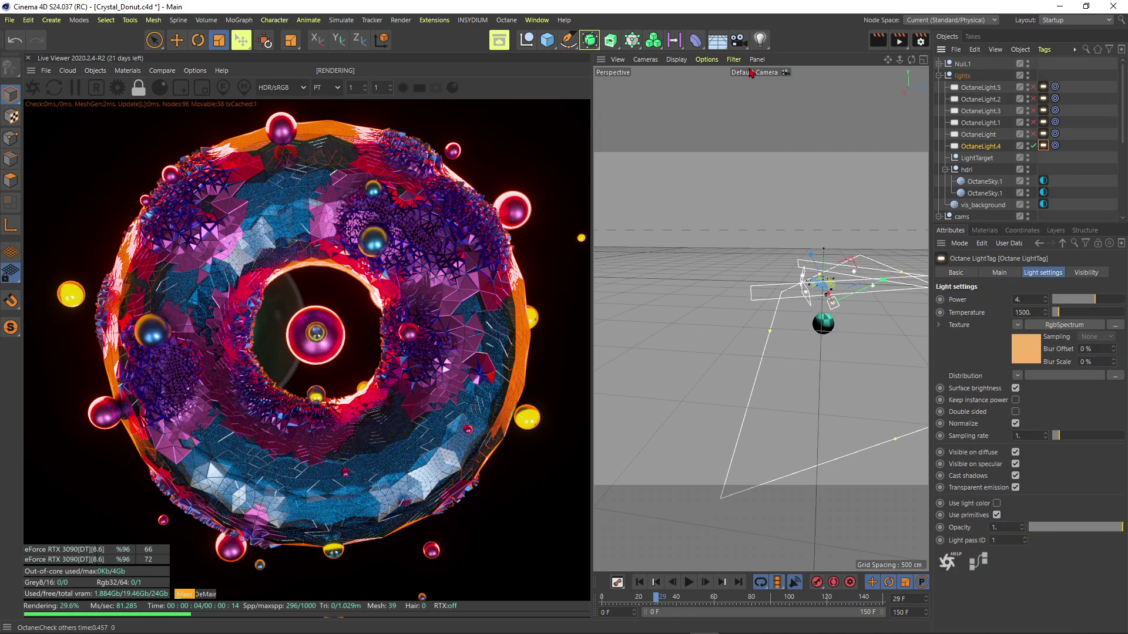
text(10)
key(Return)
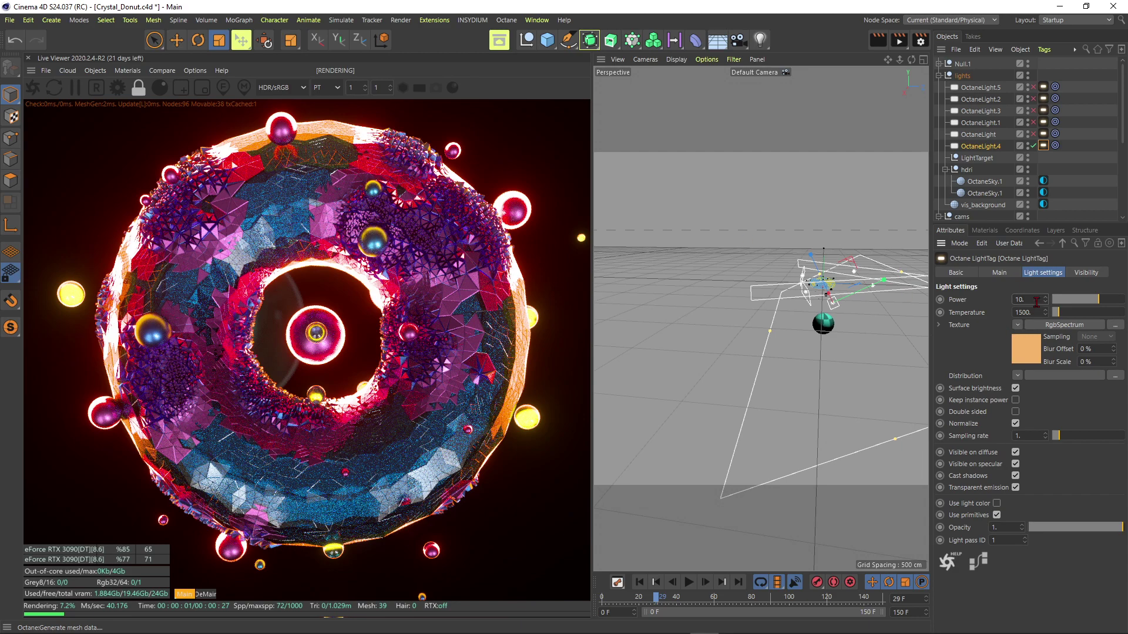
double_click(1036, 302)
text(4)
key(Return)
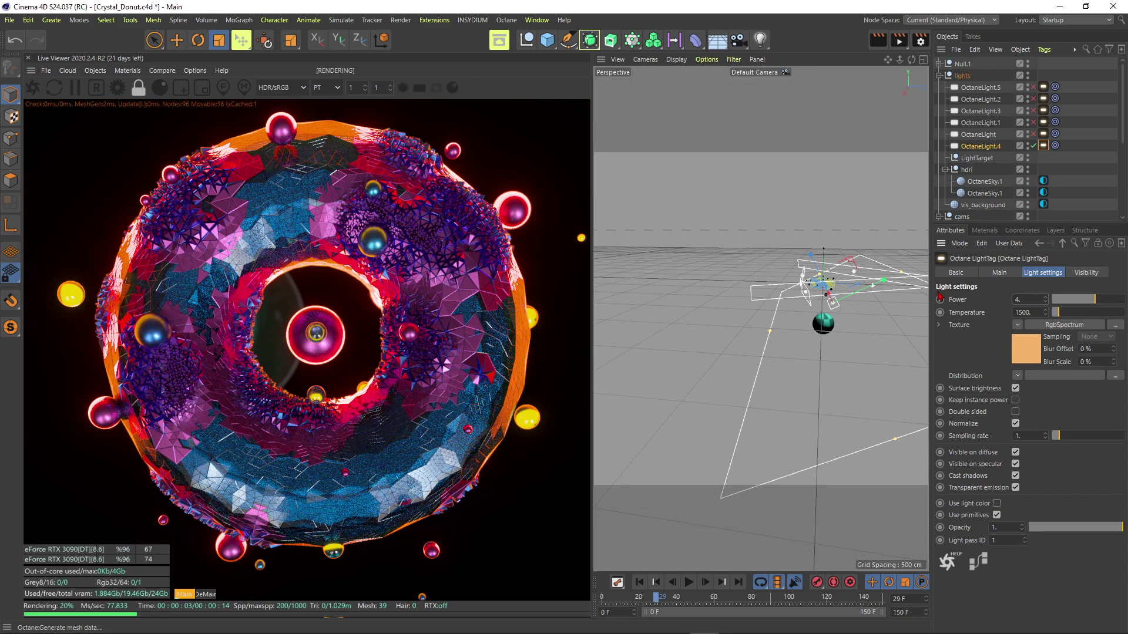
text(8)
key(Return)
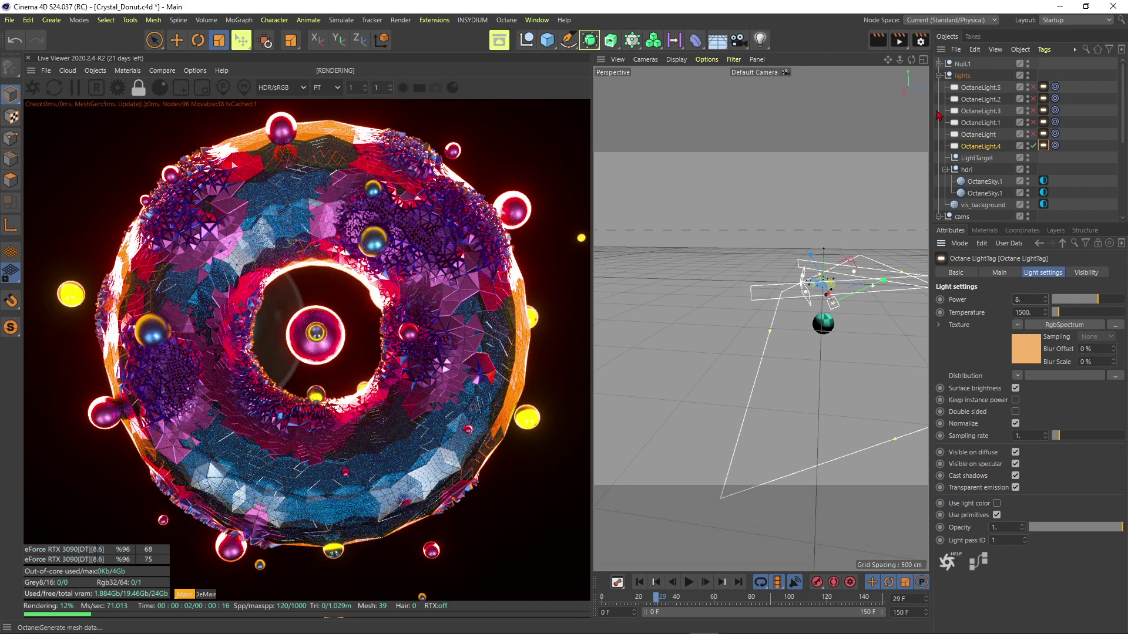
- Toggle OctaneLight.4 off and on to compare its effect on the render, leaving it disabled
click(1033, 146)
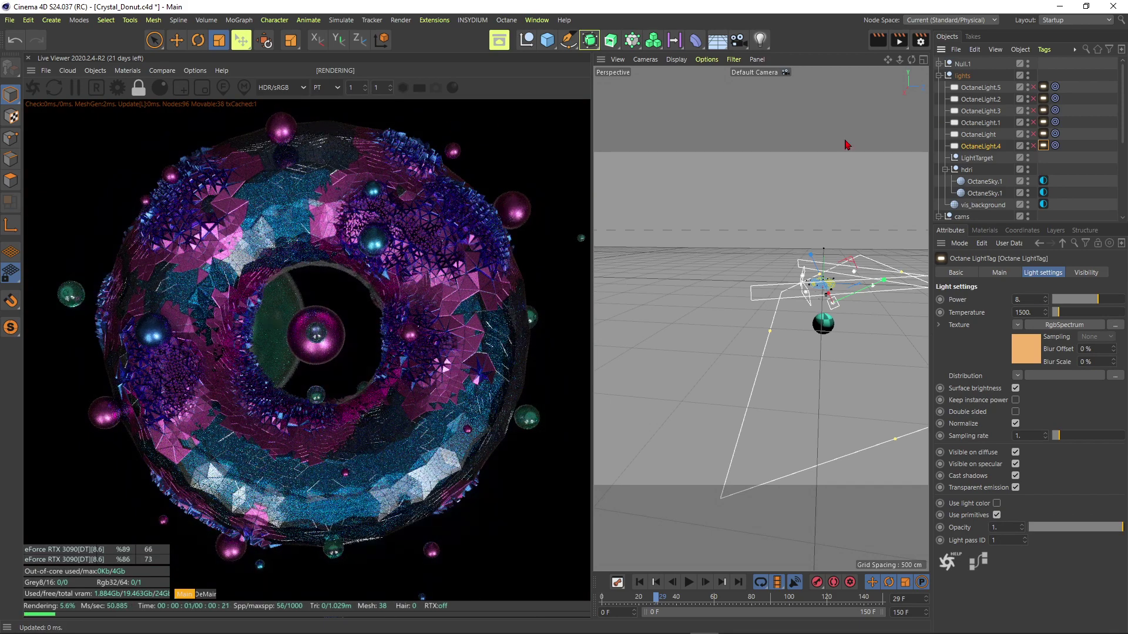
click(1032, 146)
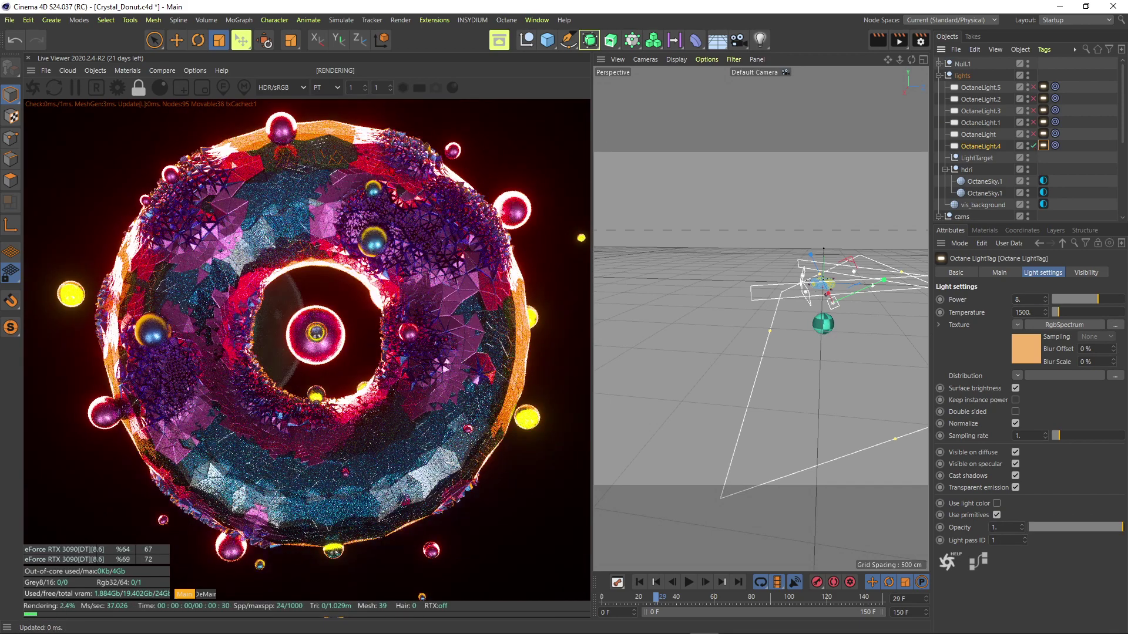
click(1032, 146)
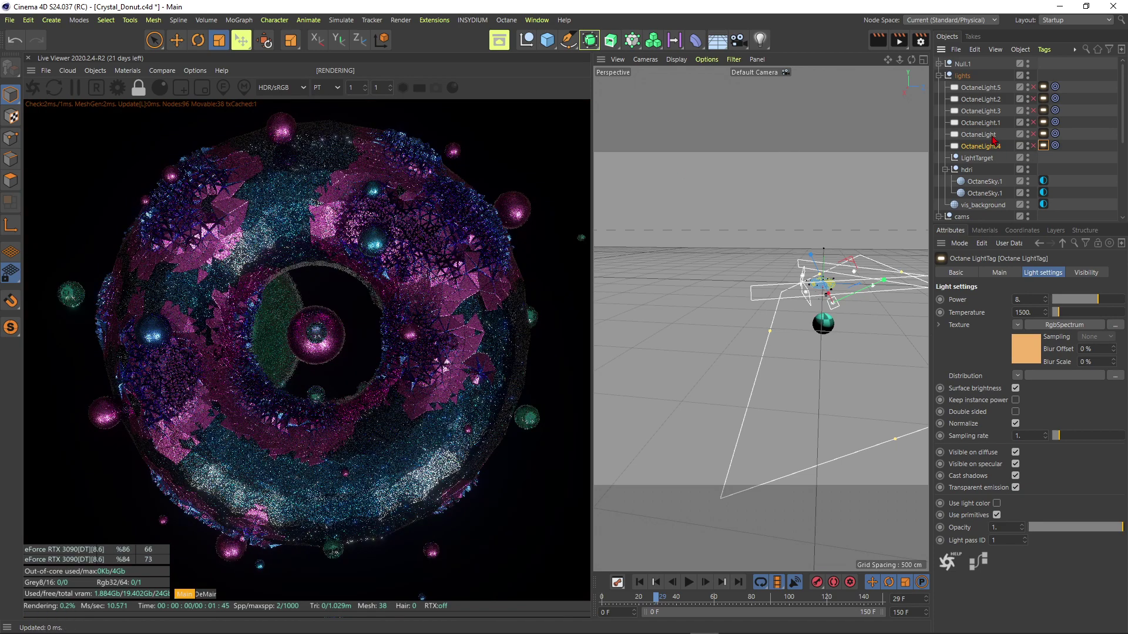
- Enable OctaneLight and examine its position relative to the donut in the viewport
click(979, 134)
click(1033, 135)
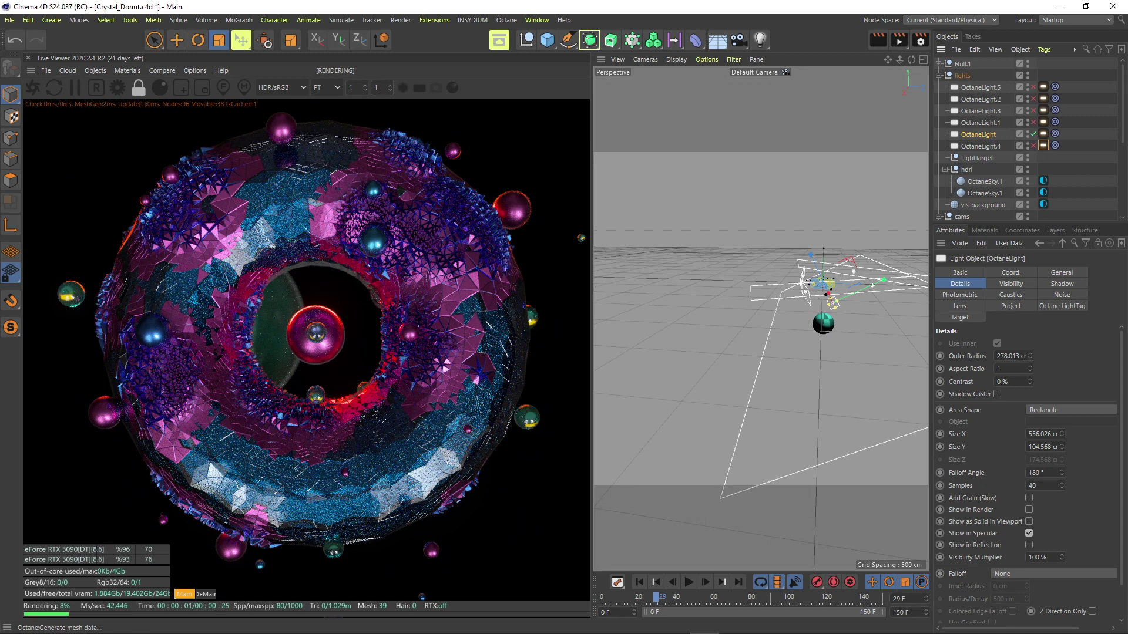
alt+drag(827, 331, 830, 287)
alt+right_drag(832, 282, 880, 265)
alt+middle_drag(814, 310, 782, 294)
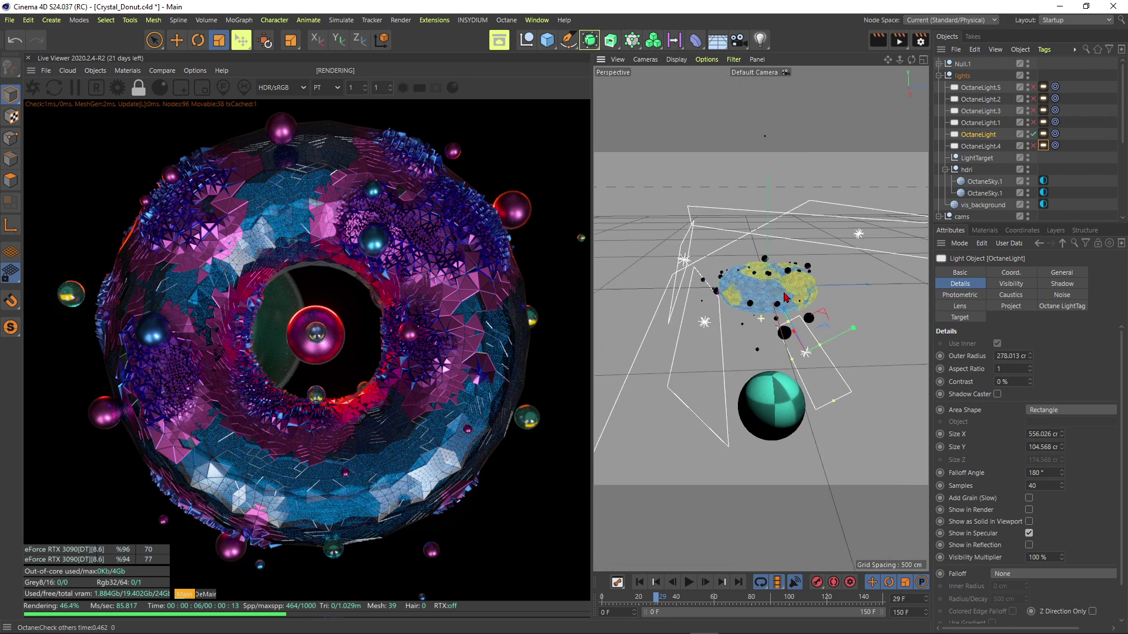
alt+drag(769, 294, 771, 297)
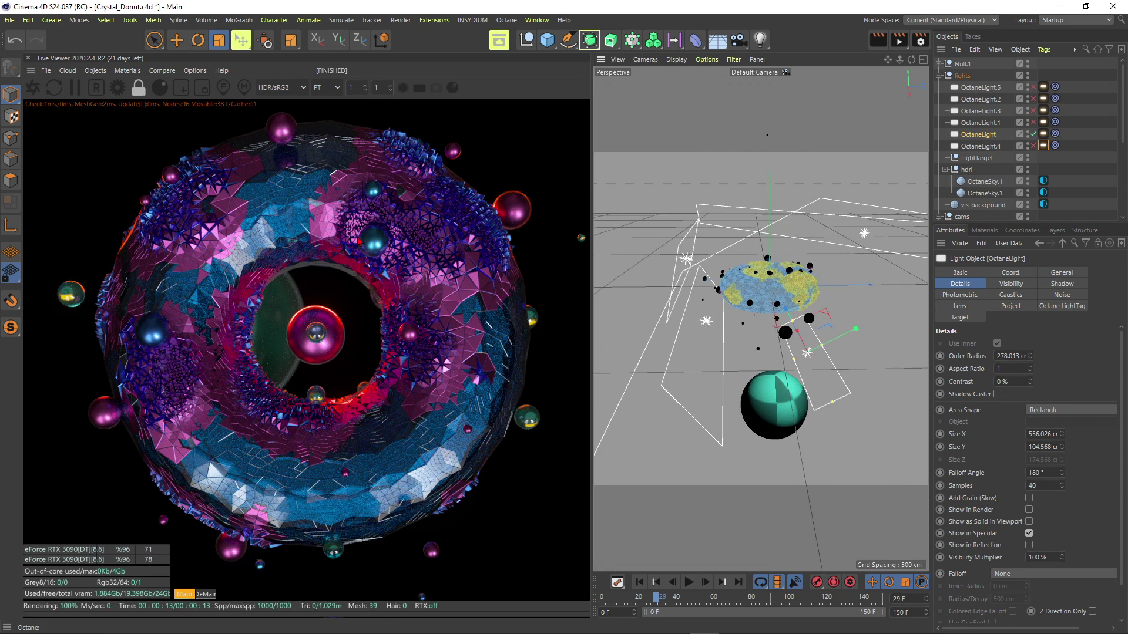
- Select OctaneLight.1 and enable it alongside OctaneLight
click(1034, 145)
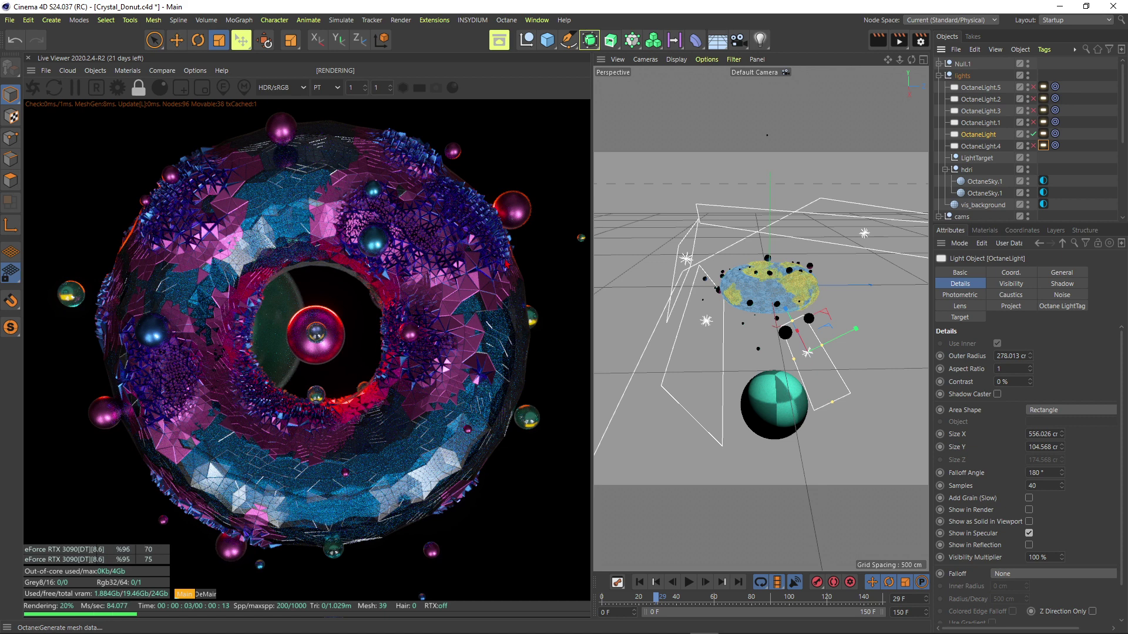
click(993, 122)
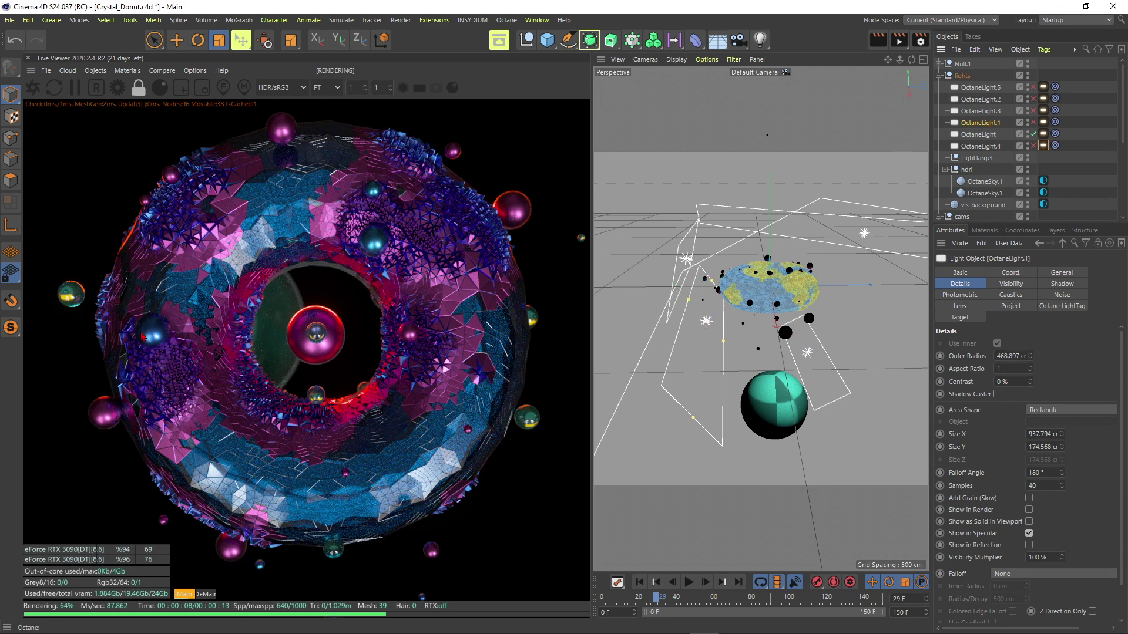
click(1034, 122)
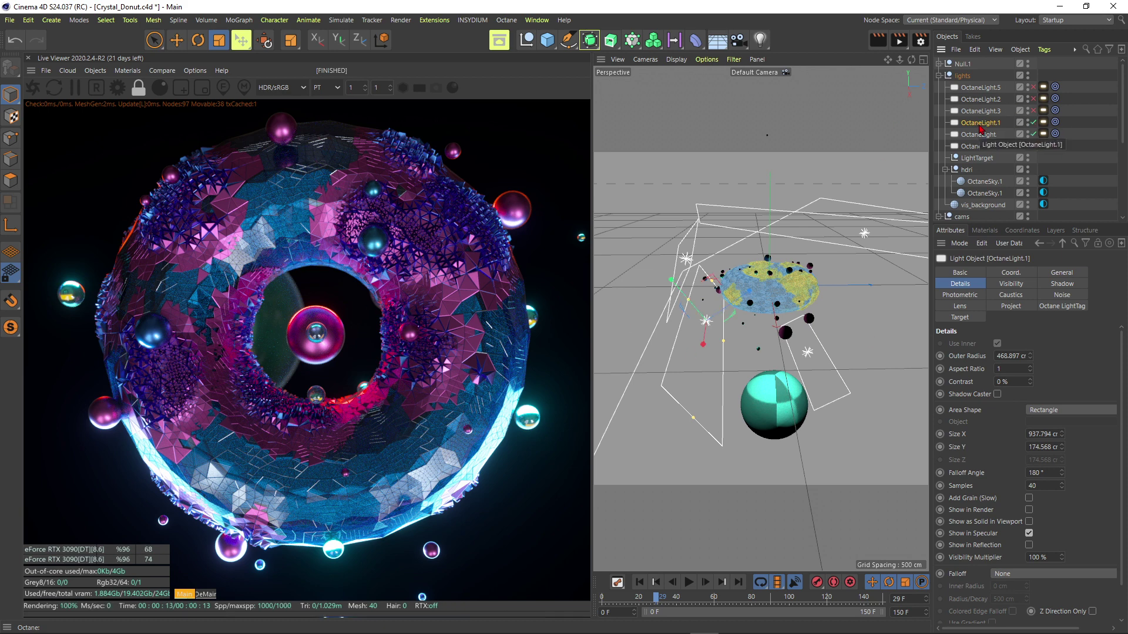
- Review the Octane Targetted Arealight option, OctaneLight's target tag and the LightTarget null it aims at
click(95, 70)
mouse_move(123, 124)
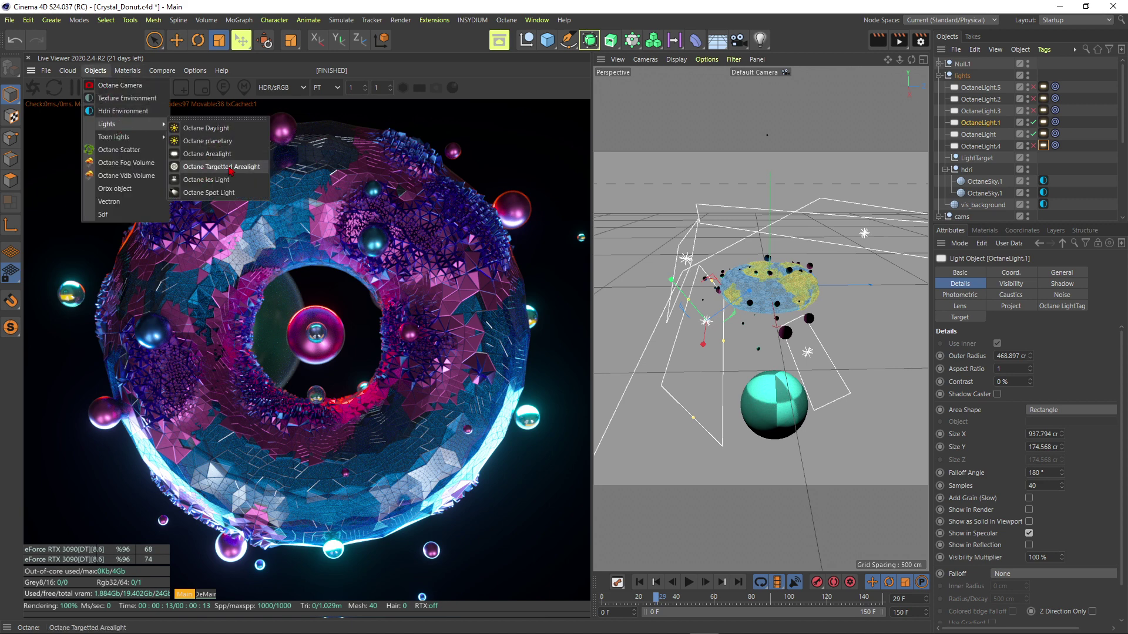
click(1056, 134)
click(1055, 134)
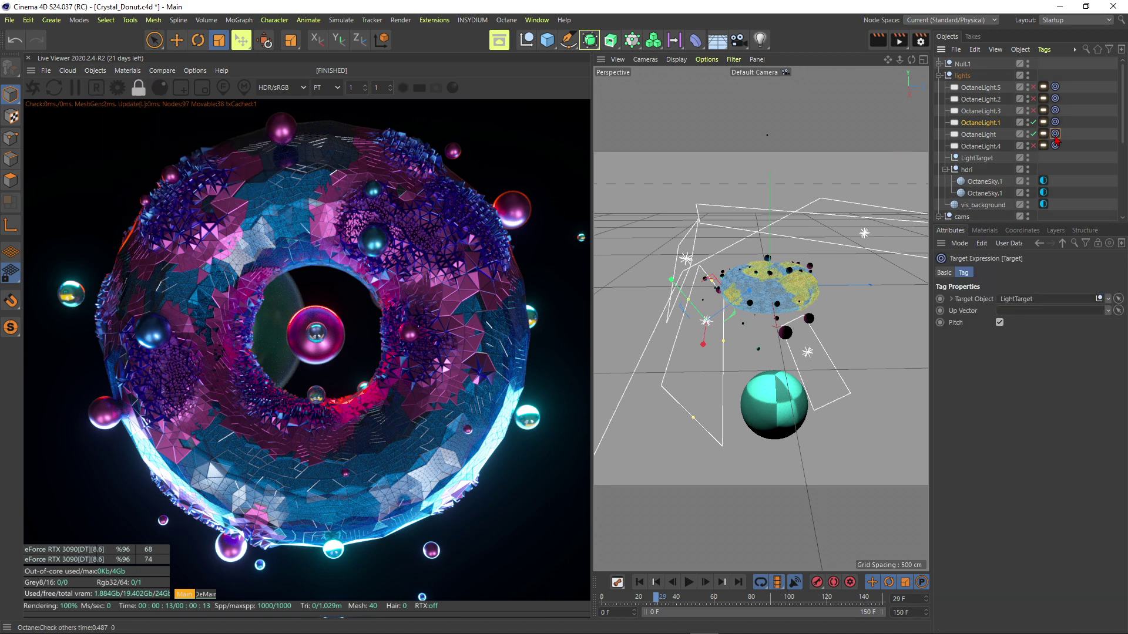
click(977, 158)
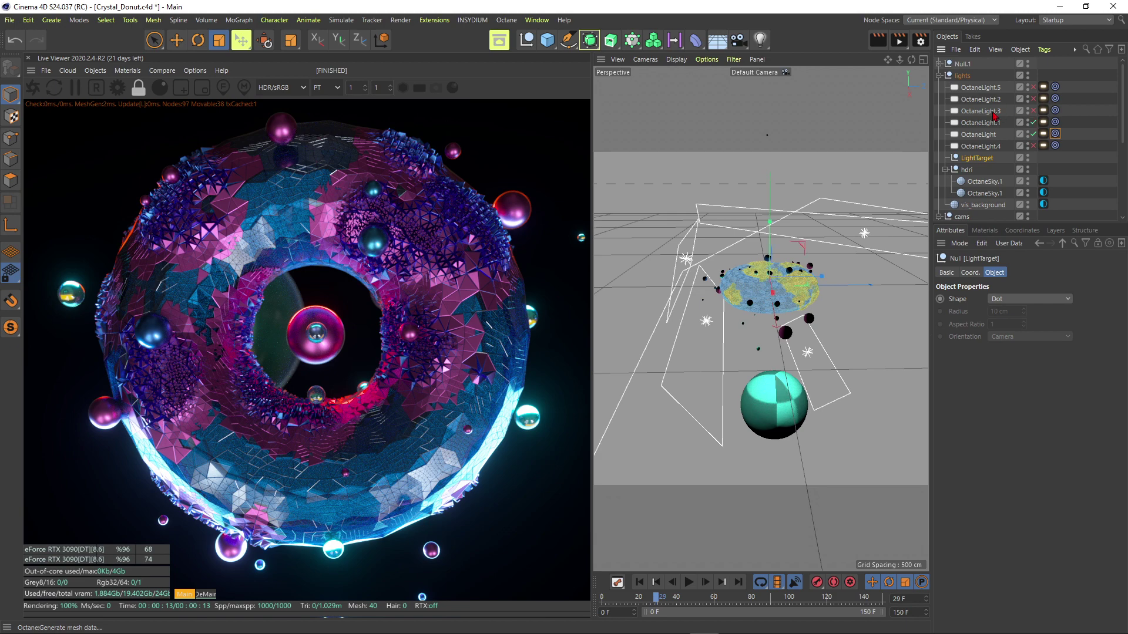
- Enable OctaneLight.3, OctaneLight.2 and OctaneLight.5 alongside the active area lights
click(1034, 111)
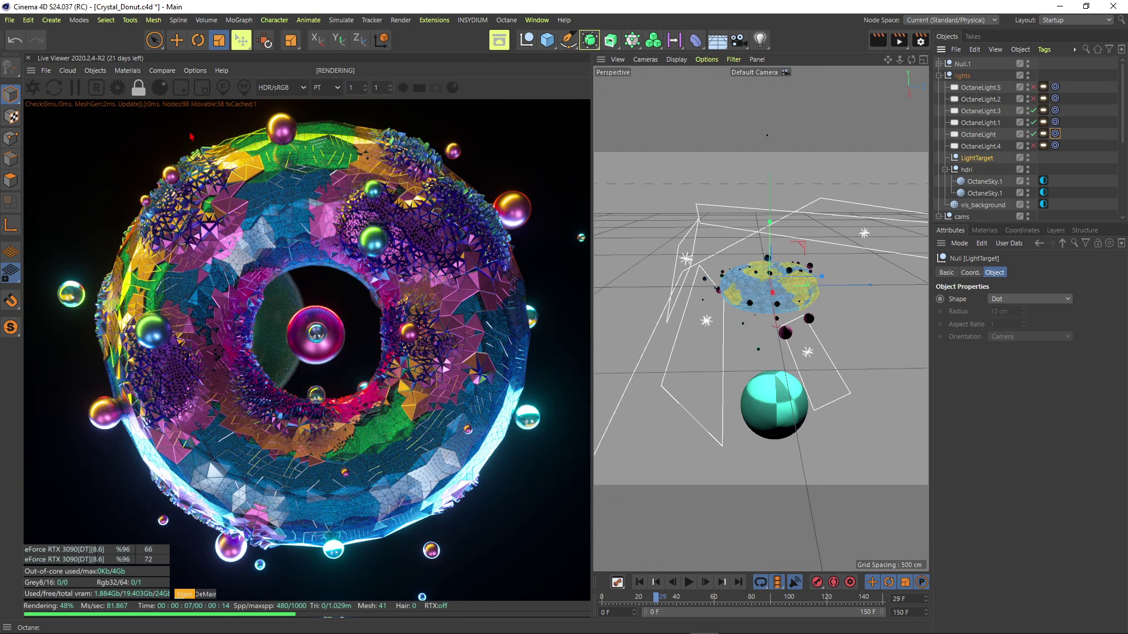
click(1034, 99)
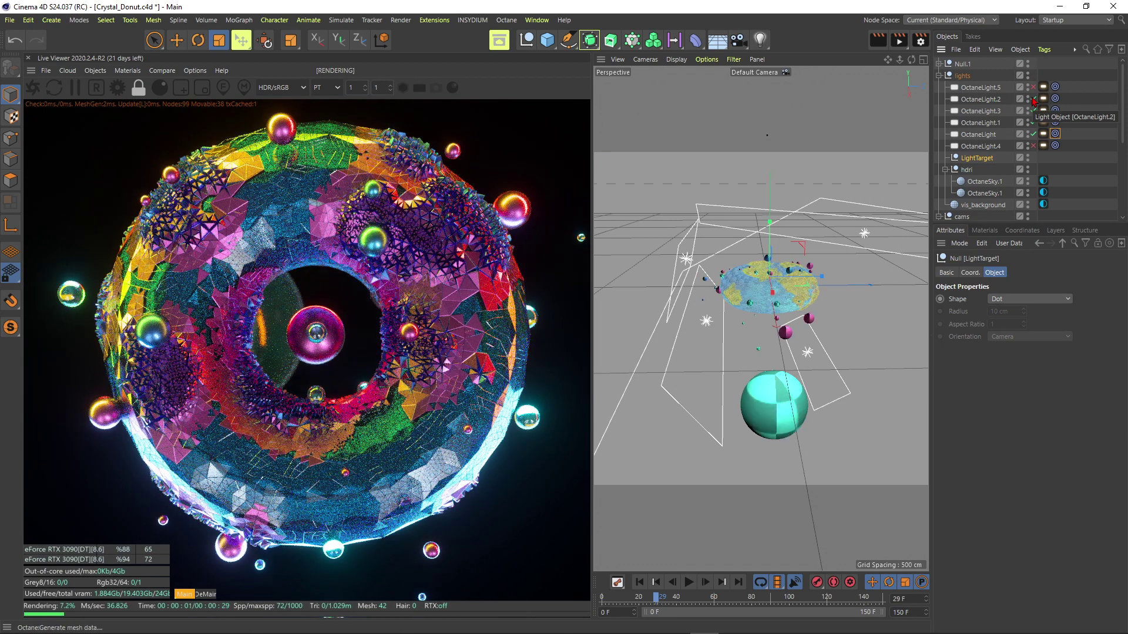
click(1033, 88)
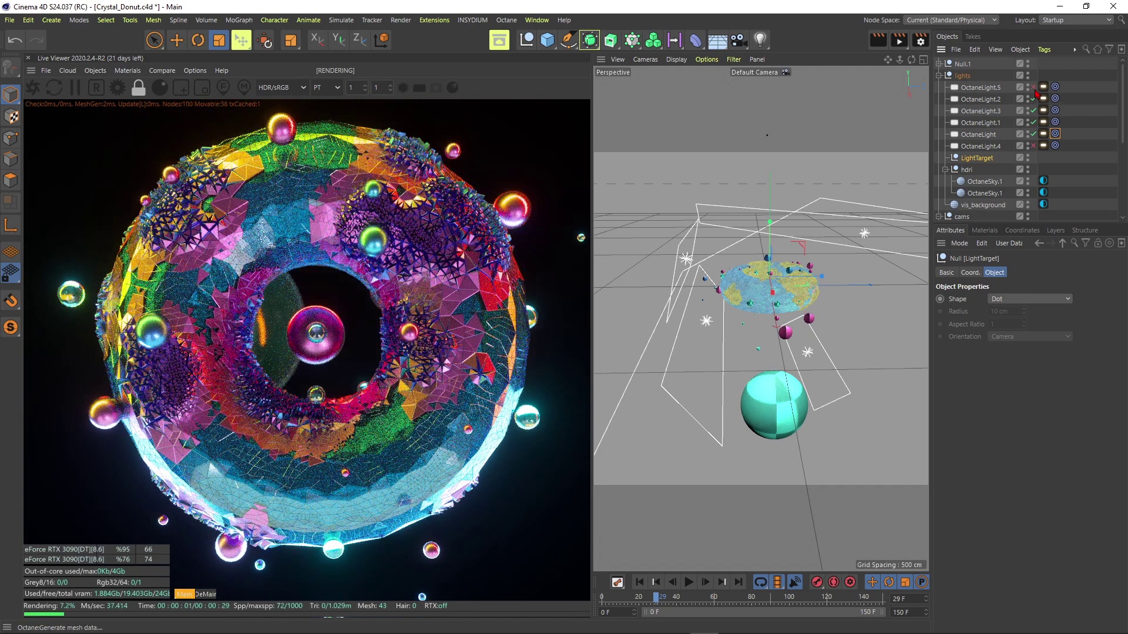
click(1033, 87)
click(1033, 99)
click(1033, 122)
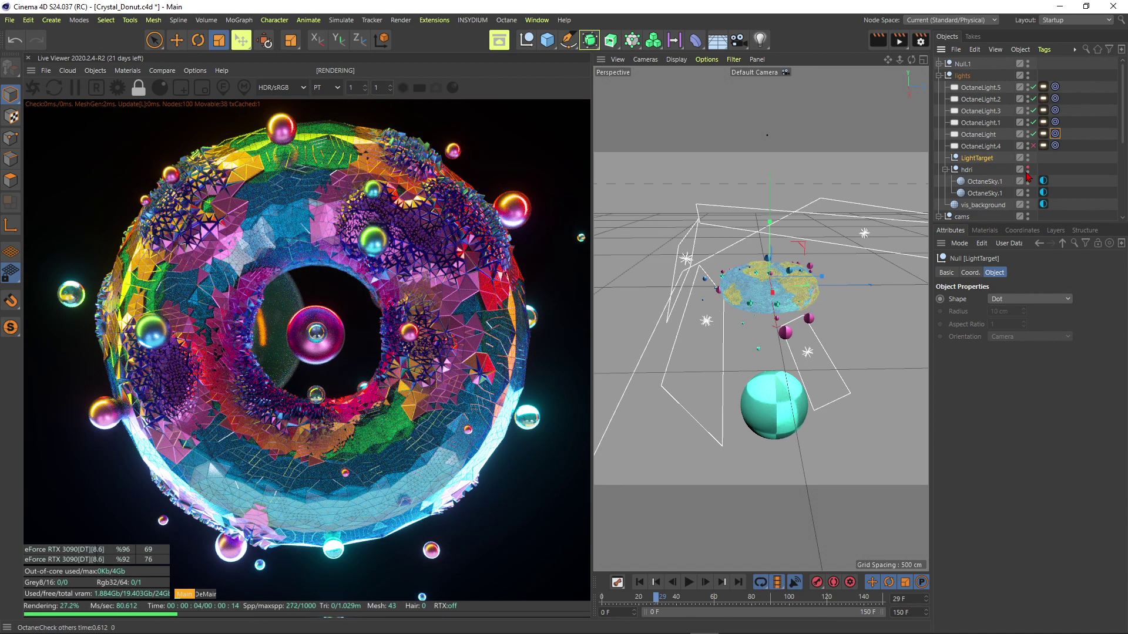
- Toggle the hdri group's visibility off and on to compare its effect on the render
click(1027, 171)
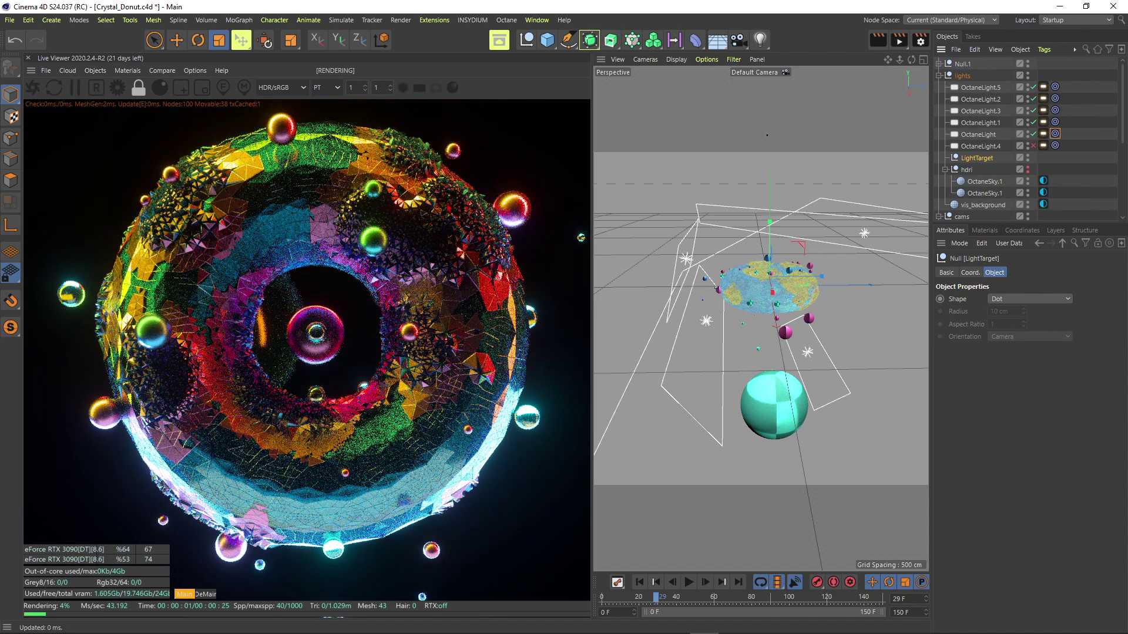
click(1027, 170)
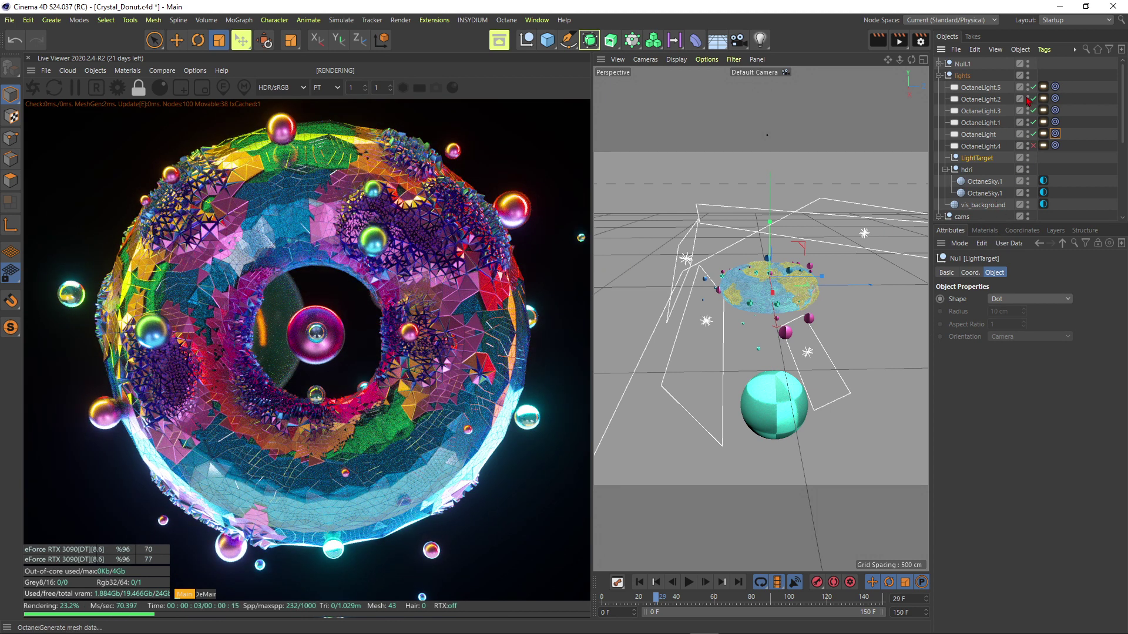
- In the first OctaneSky.1's environment image texture, try a power of 0.4, and set the power to 0.2
click(1044, 181)
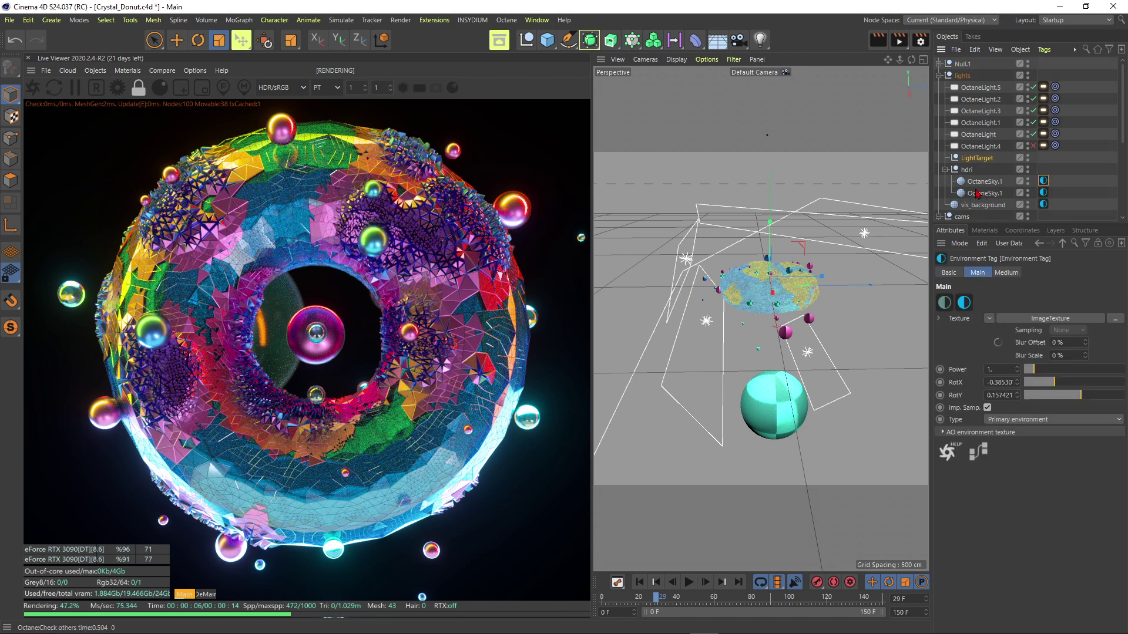
click(1049, 319)
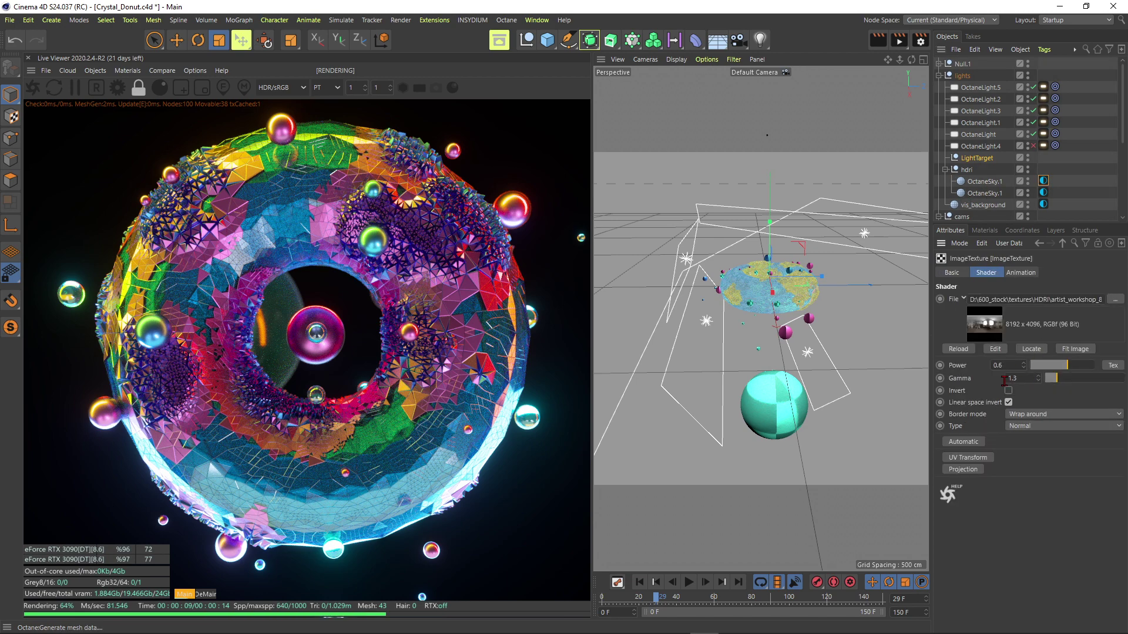
double_click(1015, 363)
text(0,4)
key(Return)
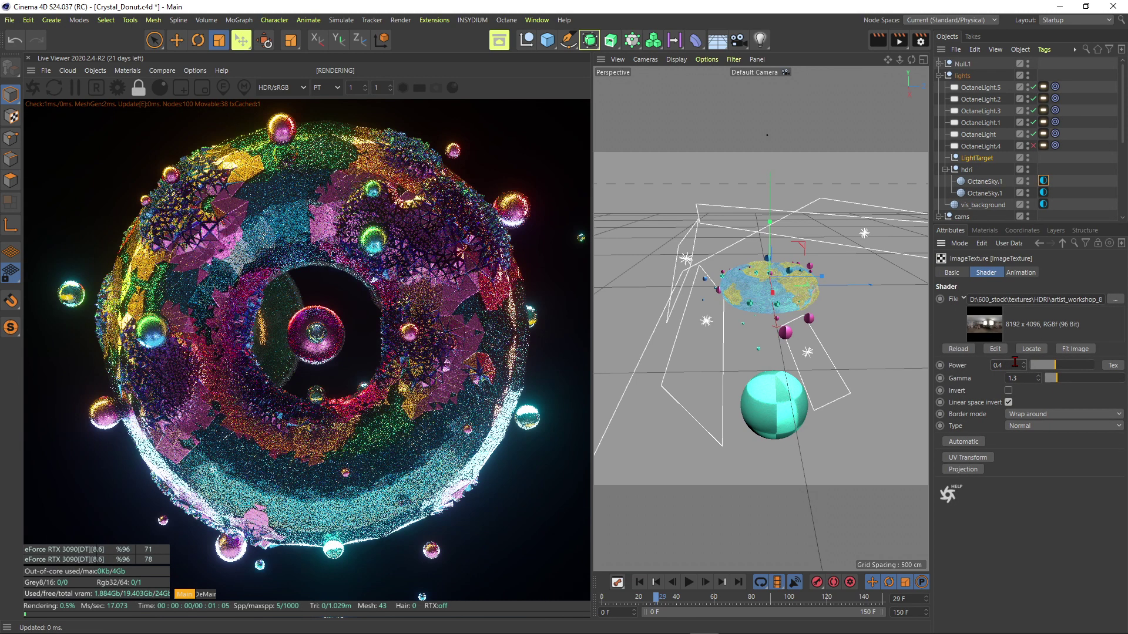
double_click(1002, 365)
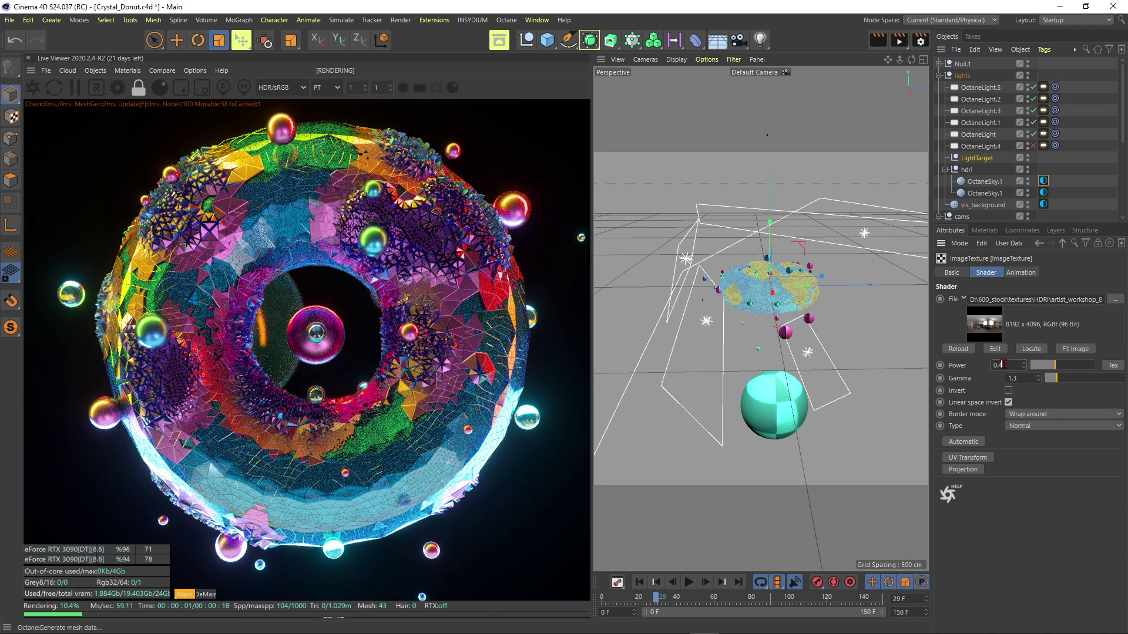
text(0,2)
key(Return)
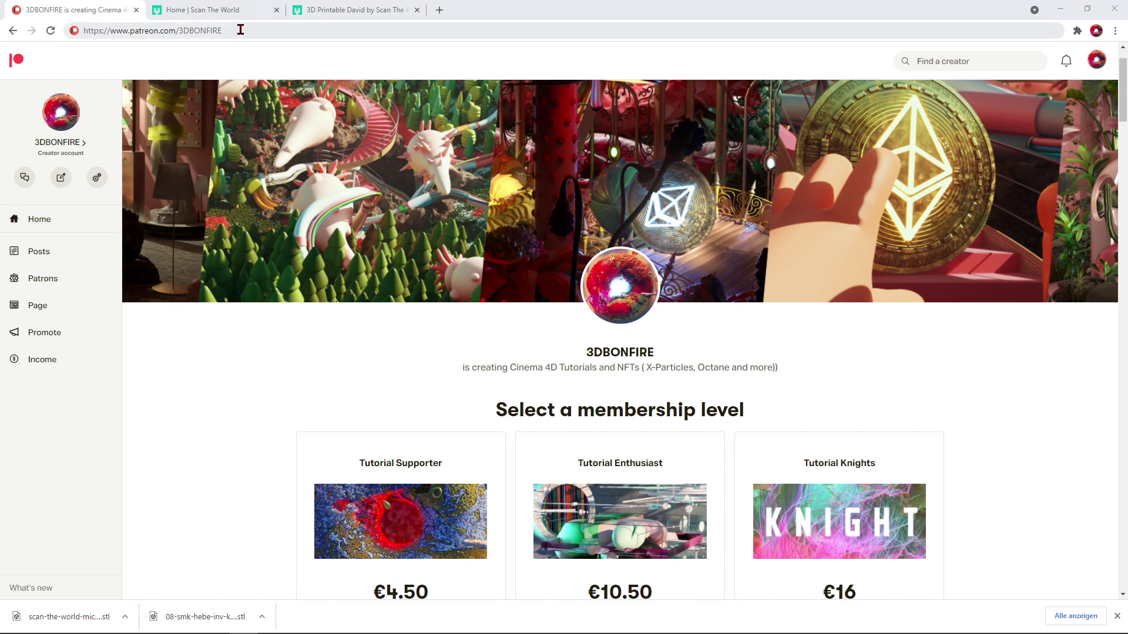
- Switch to the browser's Patreon page and select the creator name 3DBONFIRE in its web address
drag(240, 29, 181, 37)
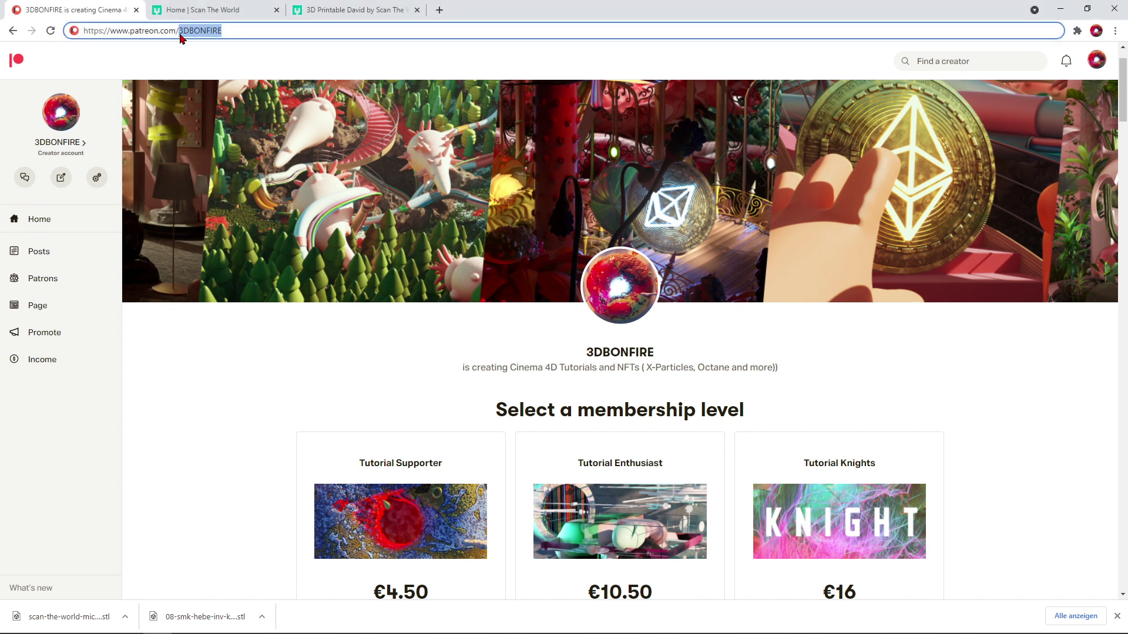